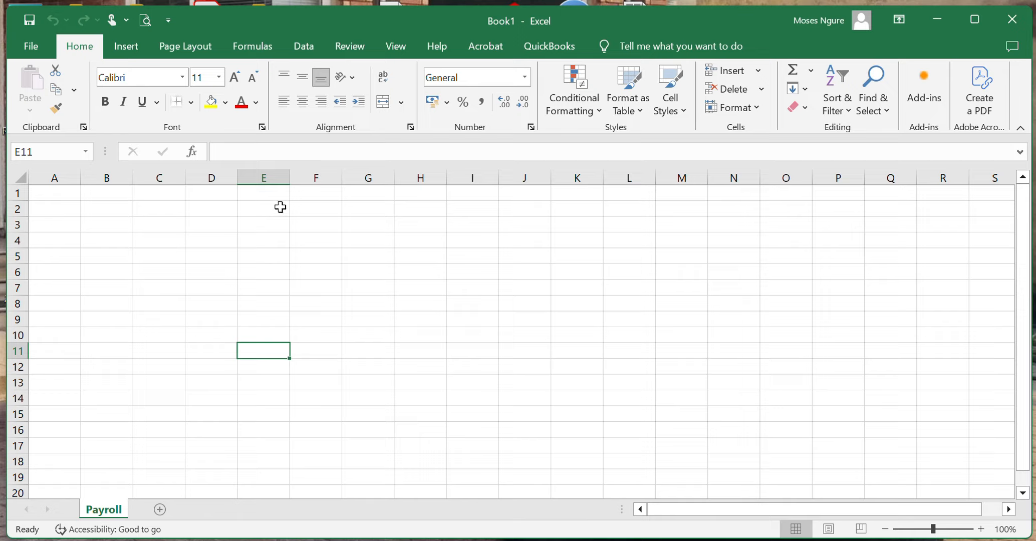
Step: Merge and center cells E2:K2 and enter the title FOTECH COMPUTER SYSTEMS REPORT
left_click_drag(270, 212, 562, 217)
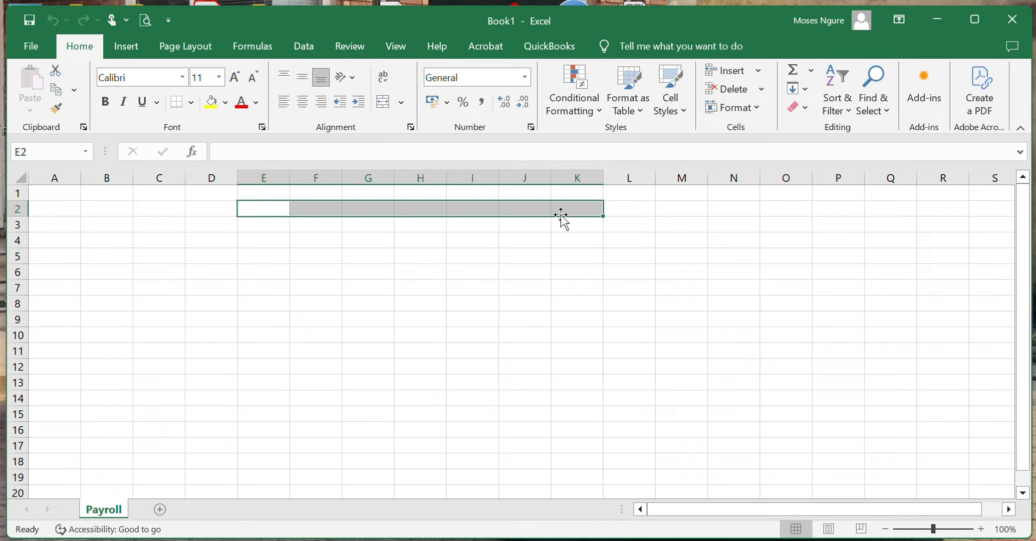
left_click(384, 102)
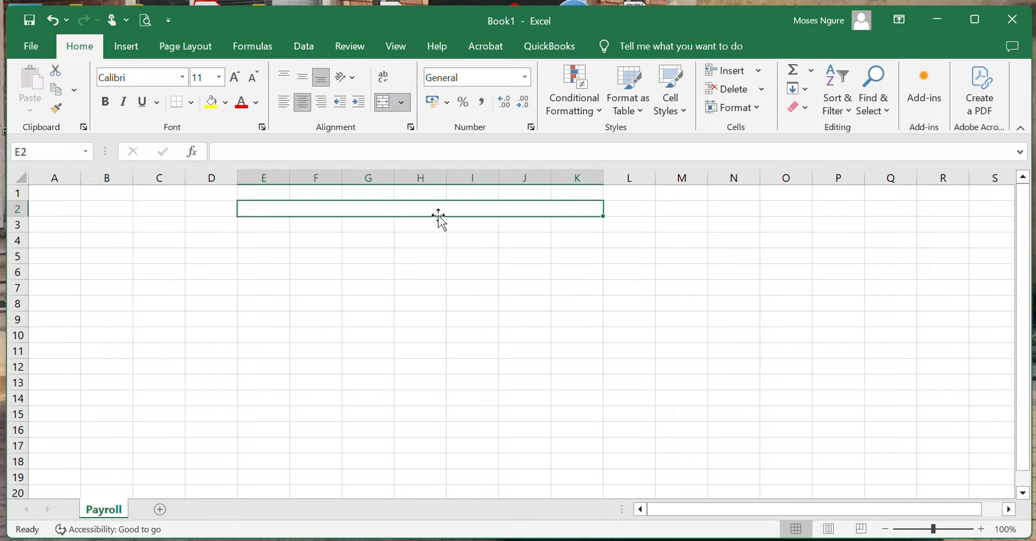
type("FO")
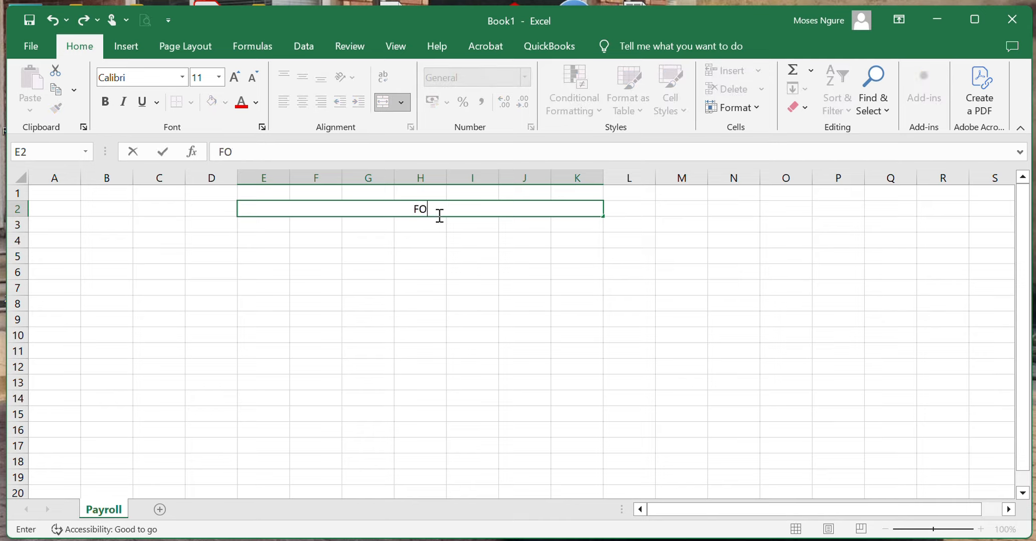
type("TECH COMPUTER")
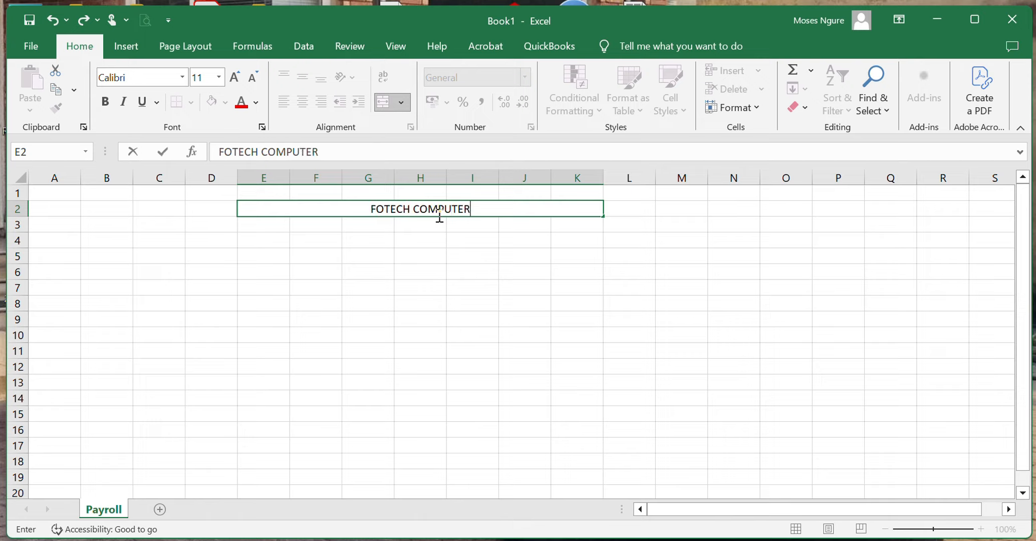
type(" SYST")
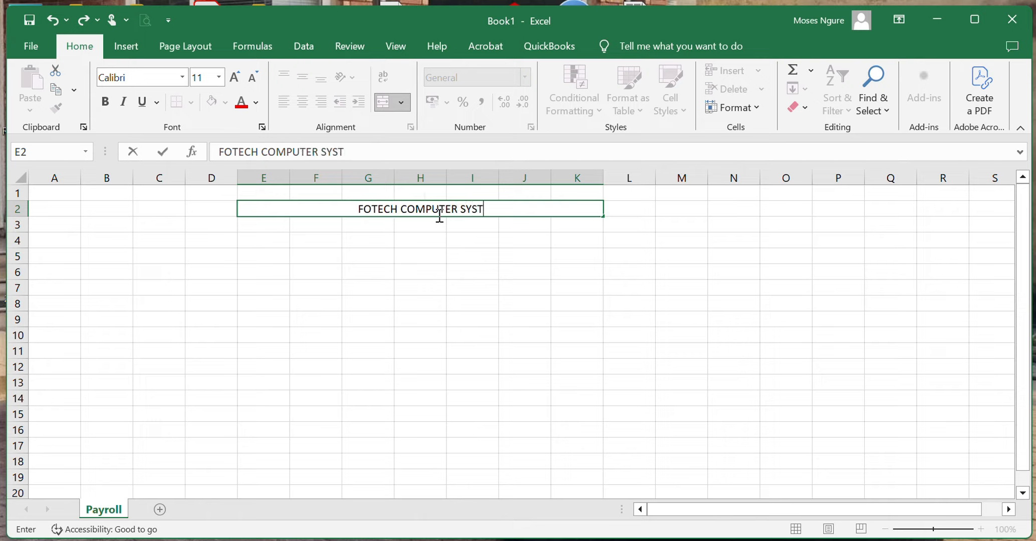
type("EMS ")
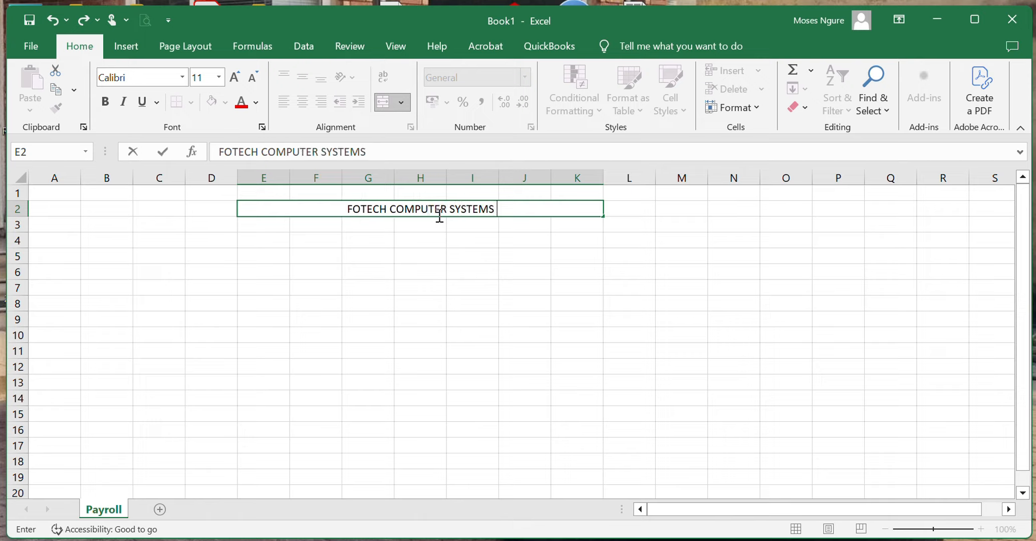
type("R")
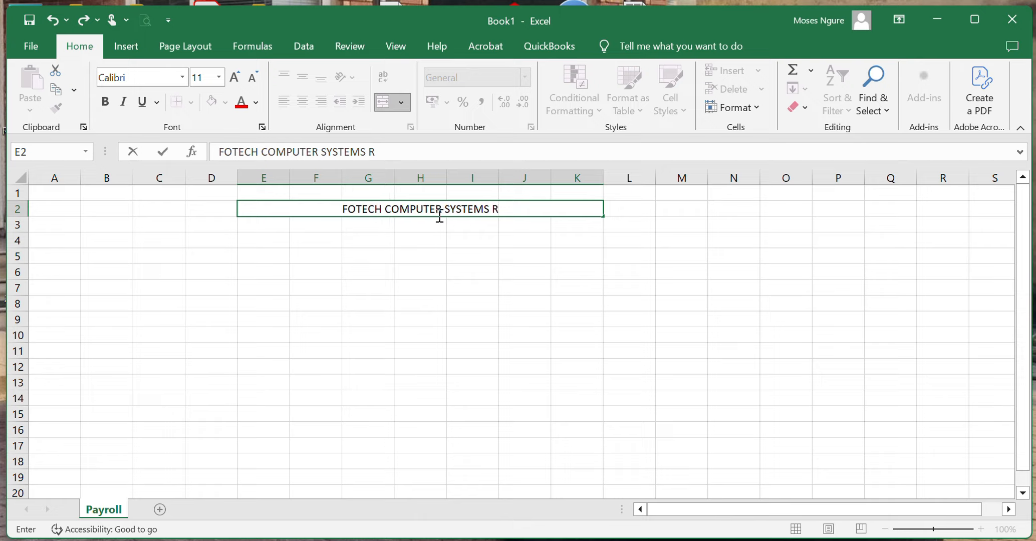
type("EPORT")
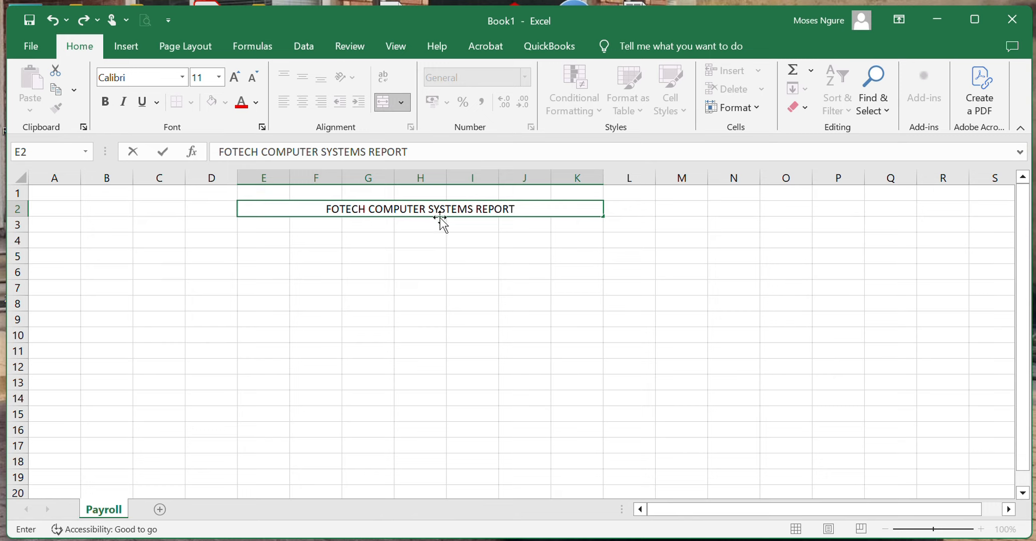
left_click(455, 237)
Step: Make the report title in row 2 bold and set its font size to 14
left_click(330, 206)
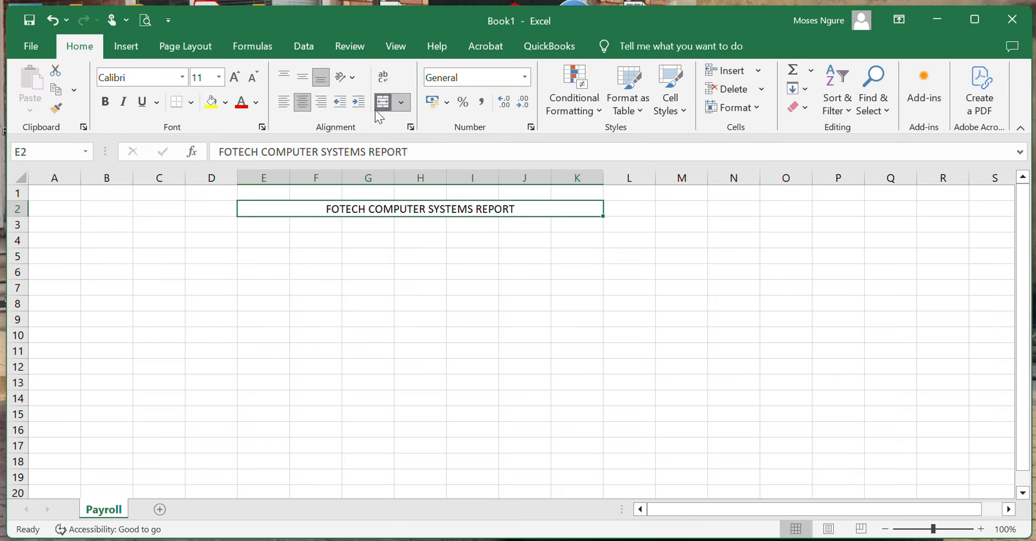
left_click(104, 104)
left_click(219, 77)
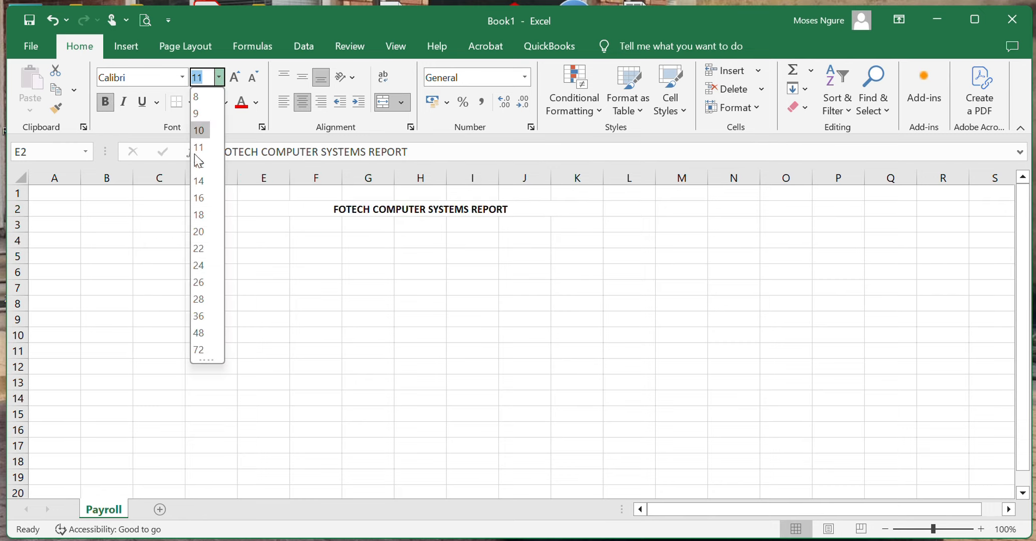
left_click(200, 182)
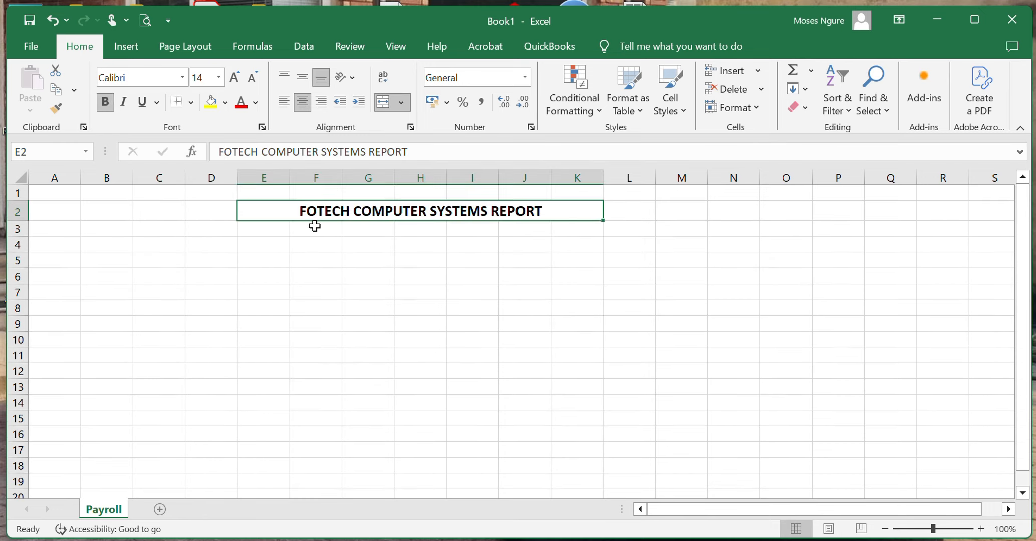
Step: Merge and center cells G3:I3 and enter the company's postal address there in bold
left_click(315, 226)
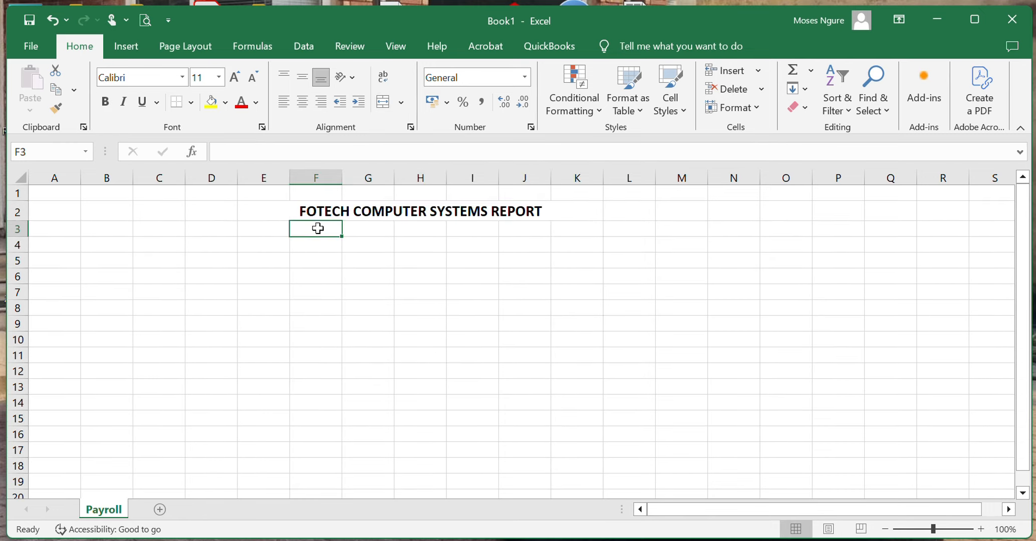
left_click(385, 229)
left_click_drag(385, 229, 468, 228)
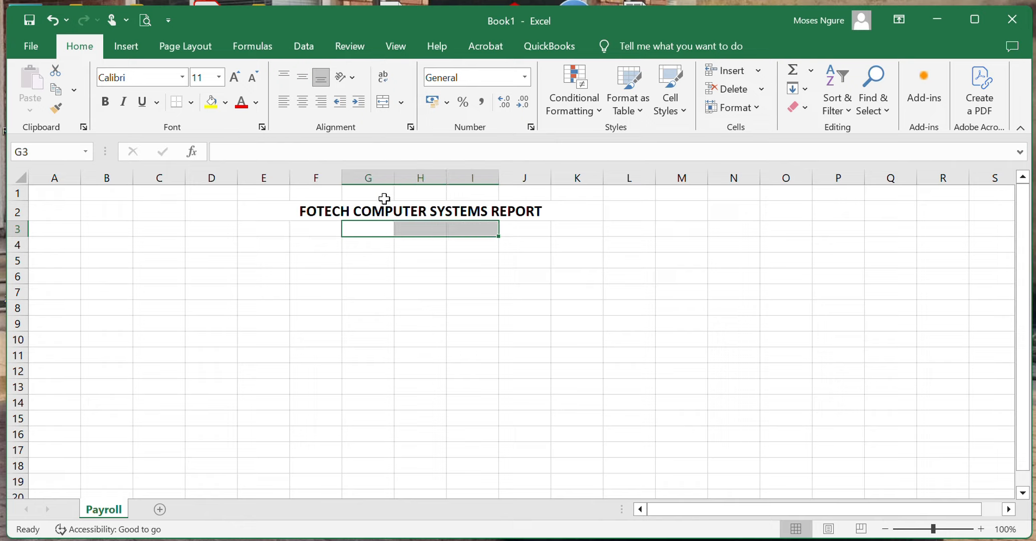
left_click(383, 101)
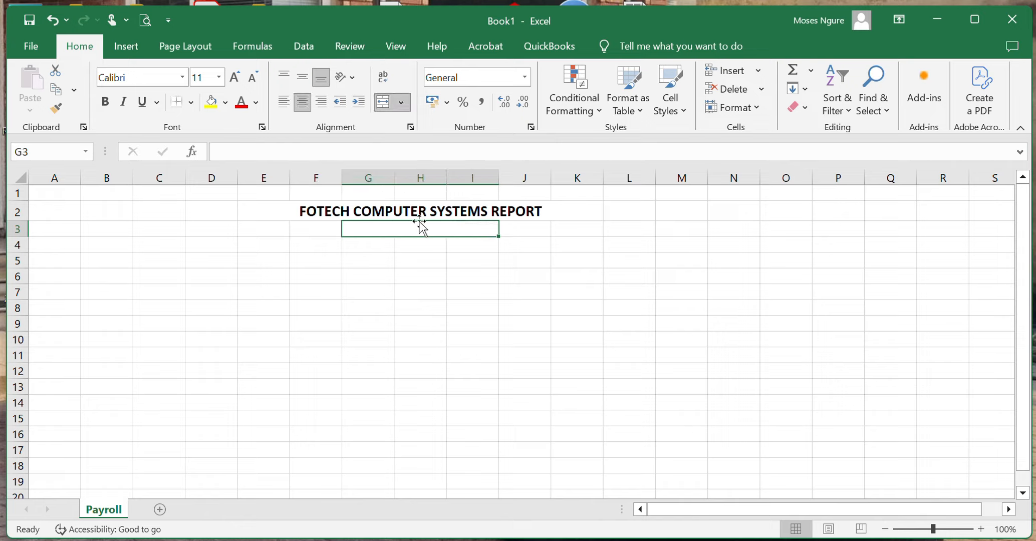
type("P.O. B")
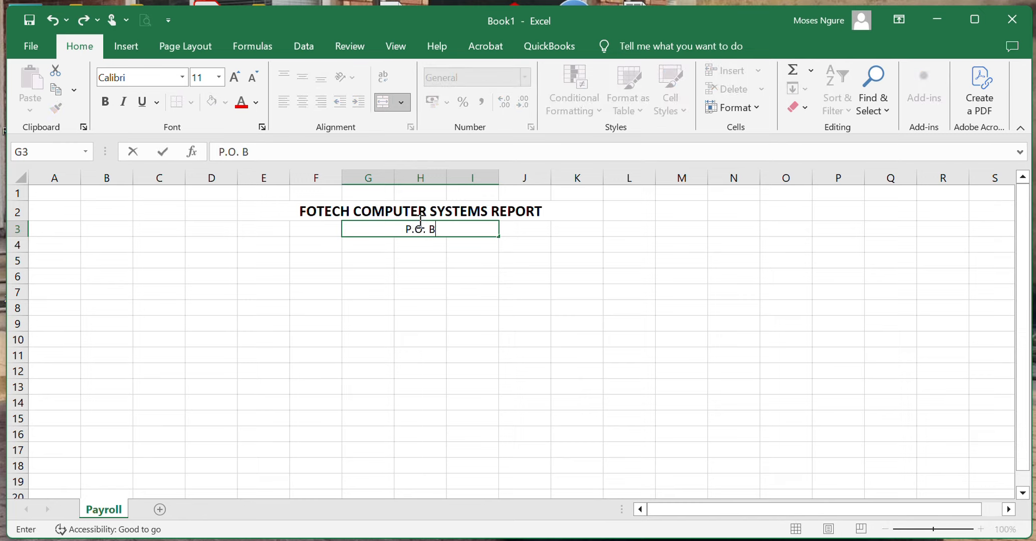
type("OX 766788")
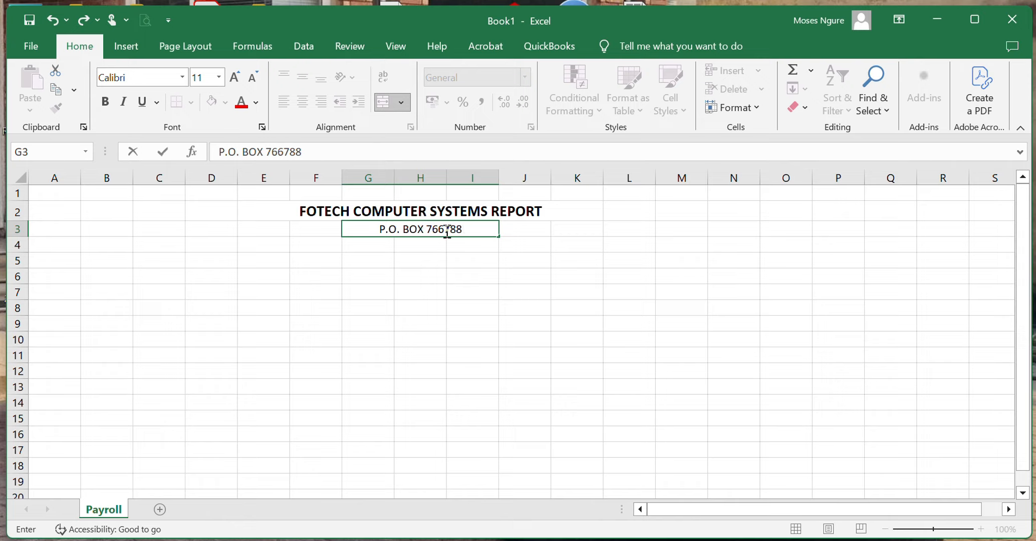
type(" NAIROBI")
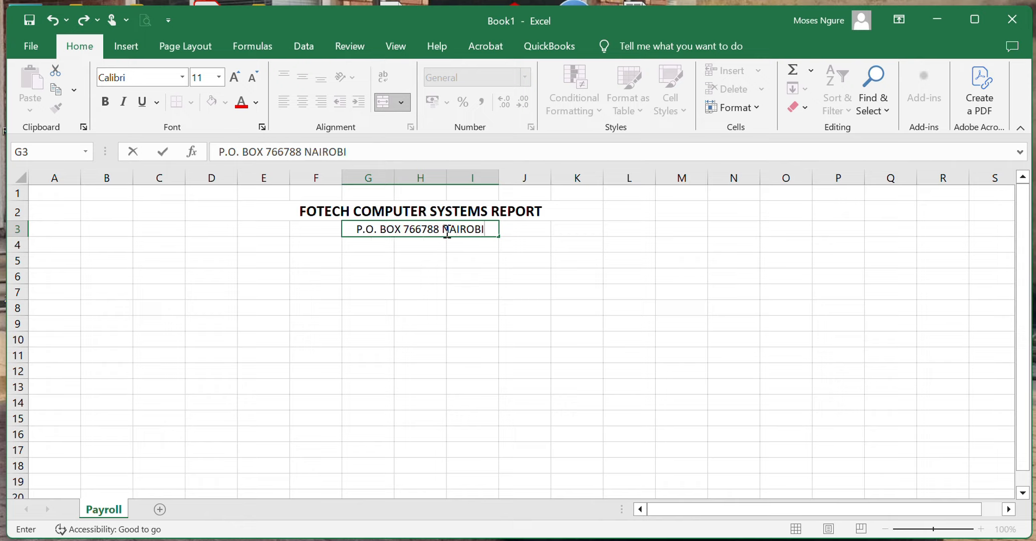
key("ctrl+Return")
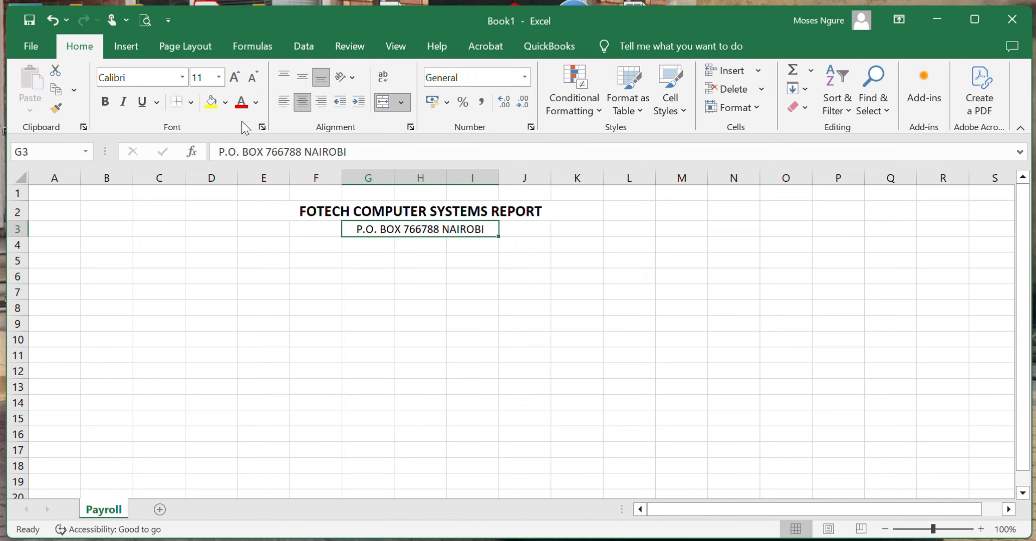
left_click(105, 101)
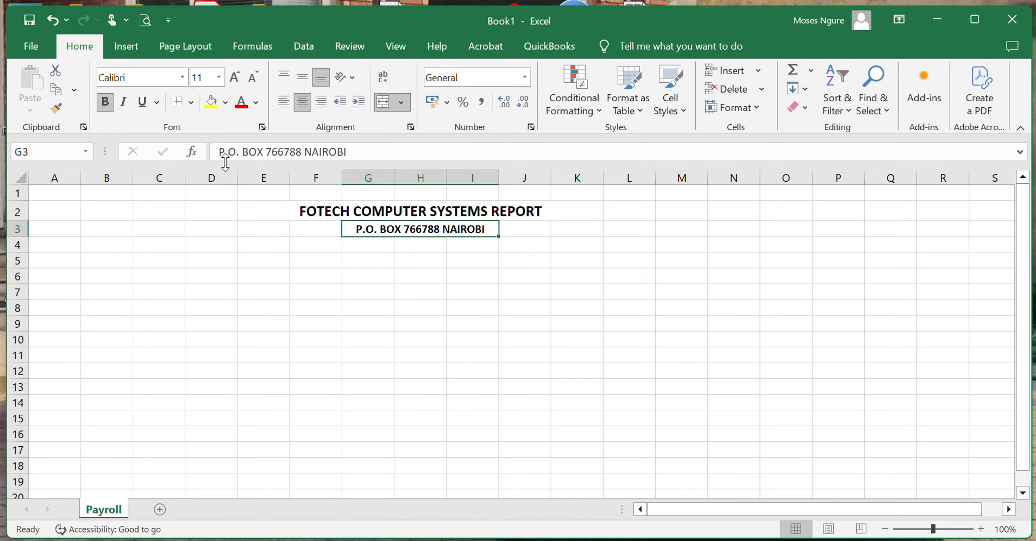
Step: Merge and center cells F4:J4 and enter the period line AS OF END OF FEB 2025
left_click(348, 244)
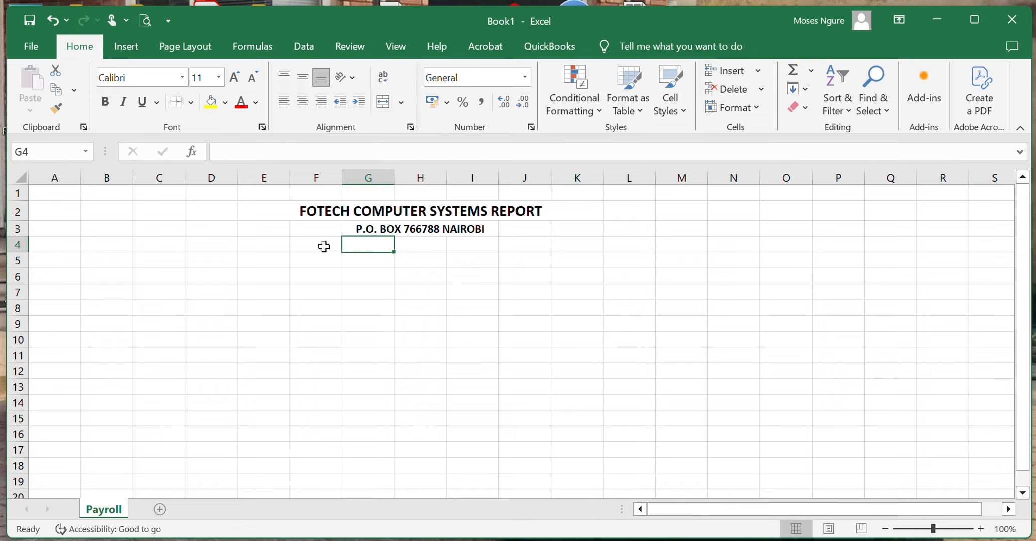
left_click_drag(324, 247, 536, 244)
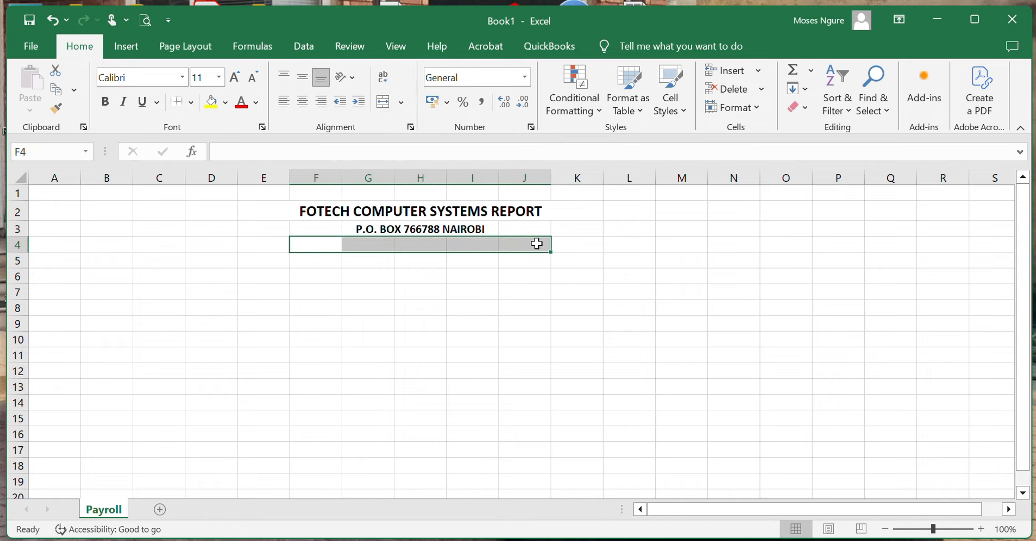
left_click(383, 102)
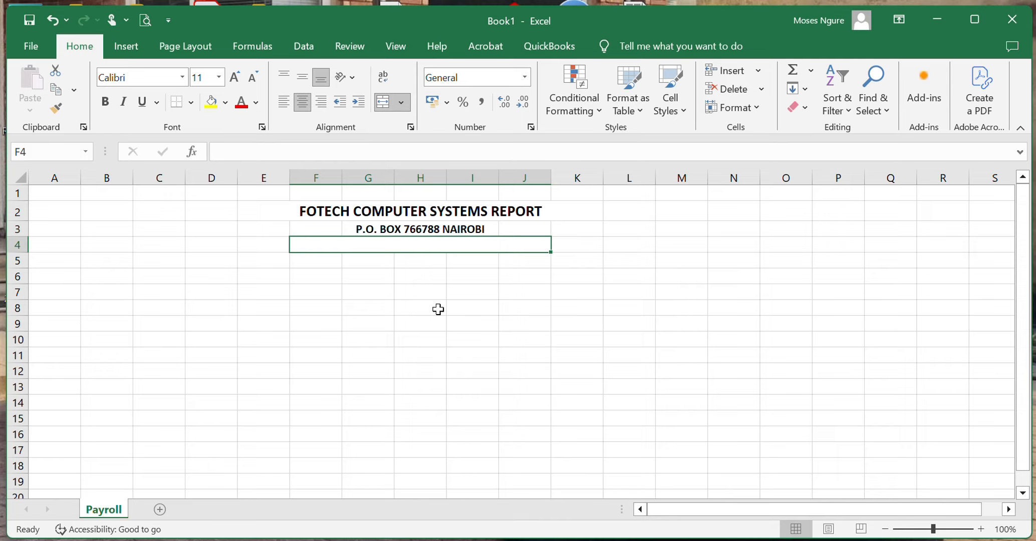
type("AS OF ")
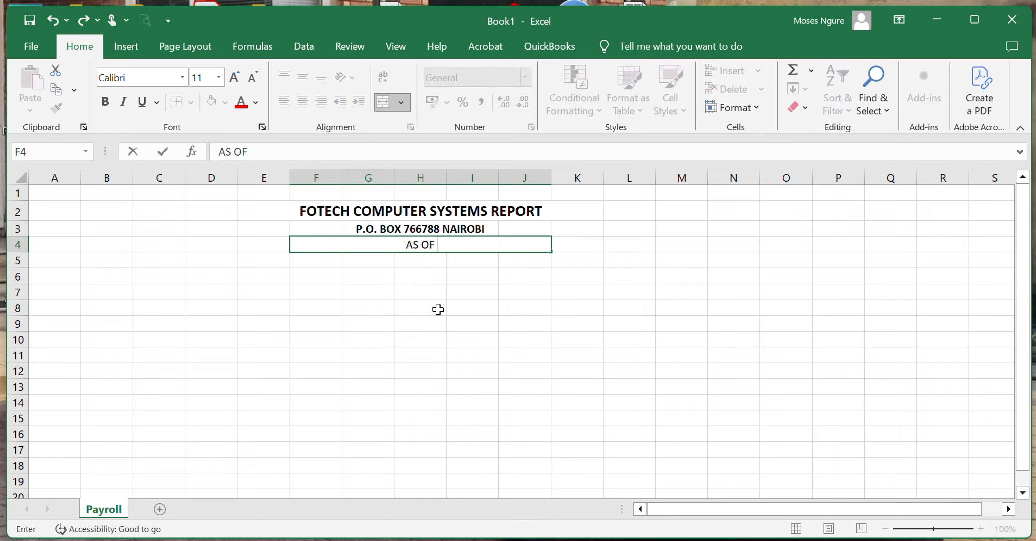
type("ENFD")
key("BackSpace")
key("BackSpace")
key("BackSpace")
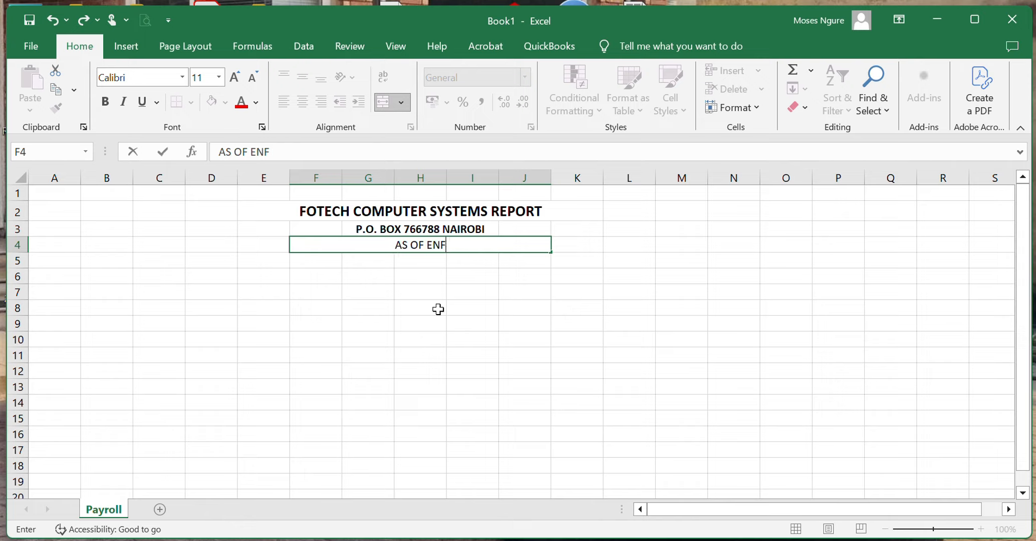
type("ND OF ")
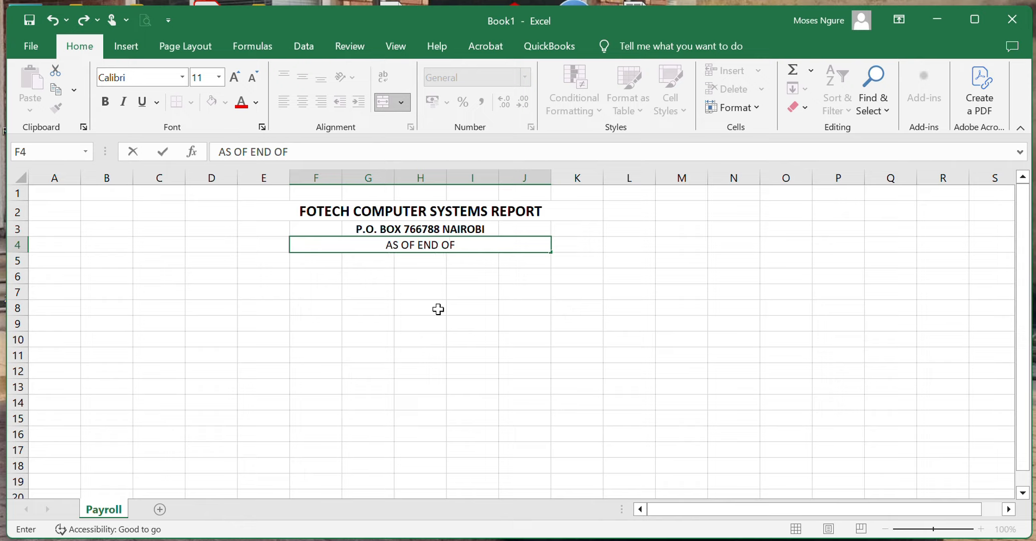
type("FEB")
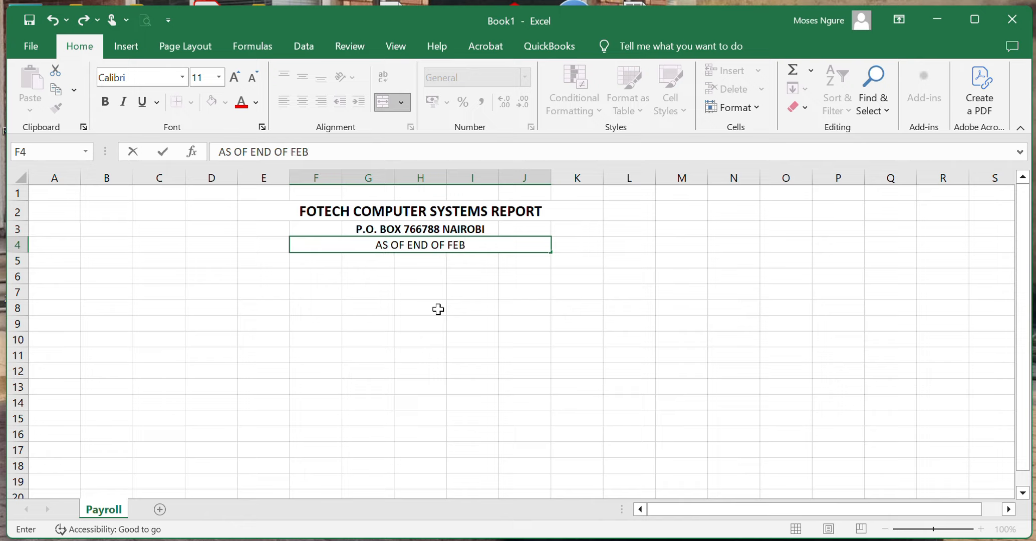
type(" 2025")
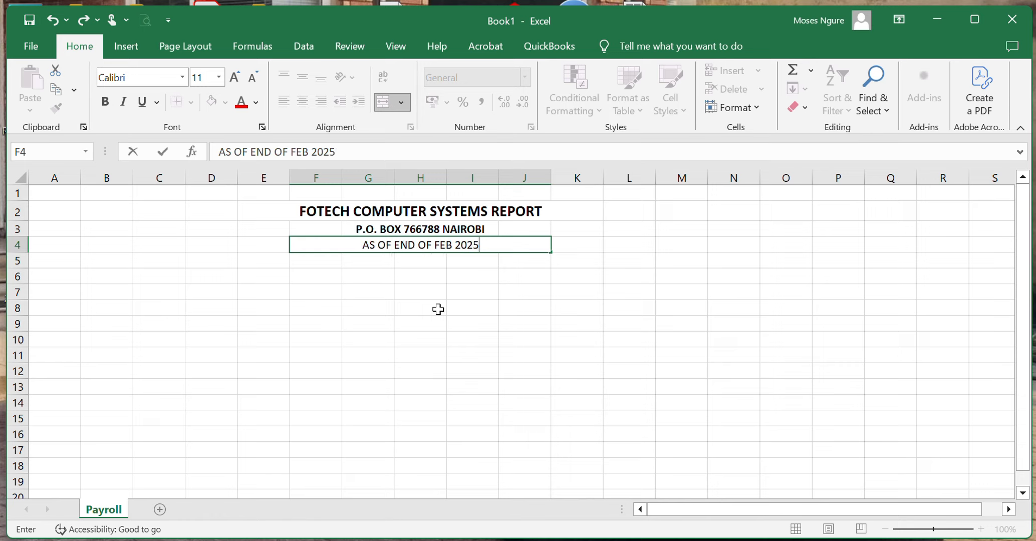
left_click(440, 318)
Step: Make the period line in row 4 bold
left_click(389, 250)
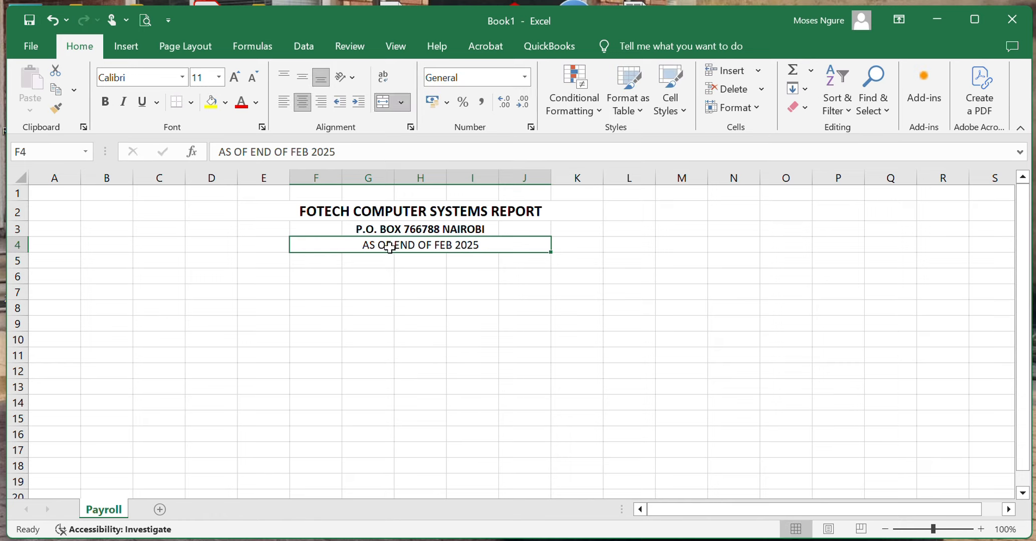
left_click(105, 102)
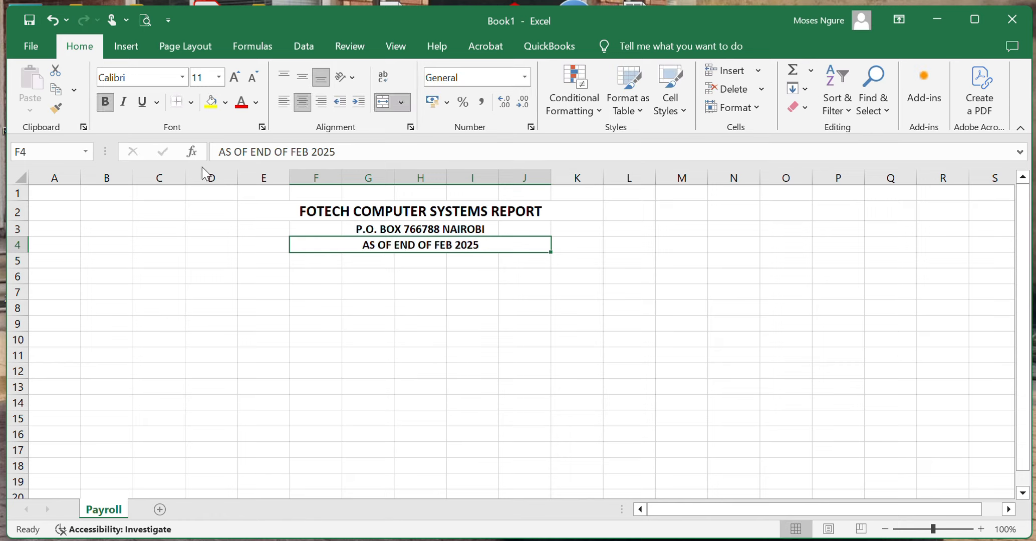
left_click(339, 261)
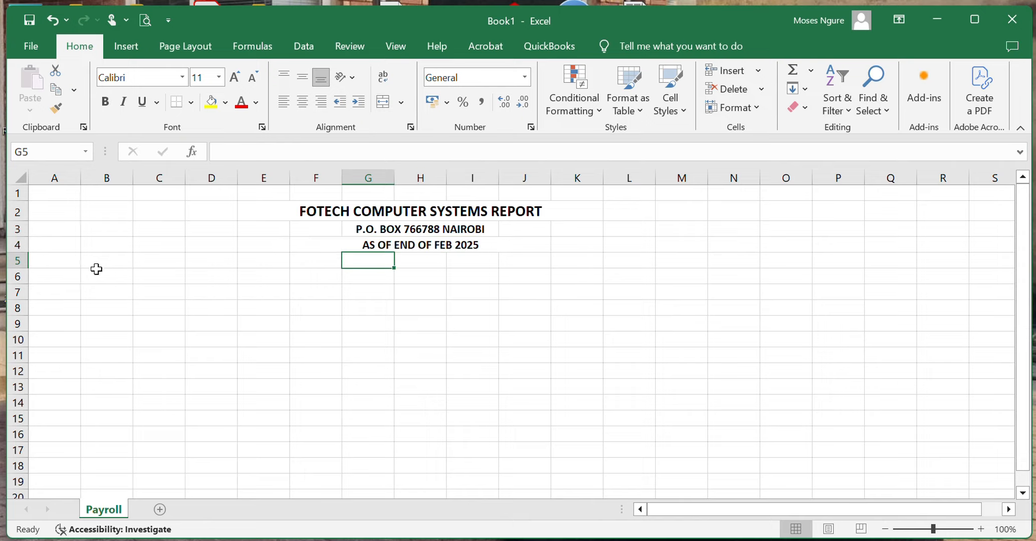
Step: Enter the column headings No. in cell A5 and Names in cell B5
left_click(66, 262)
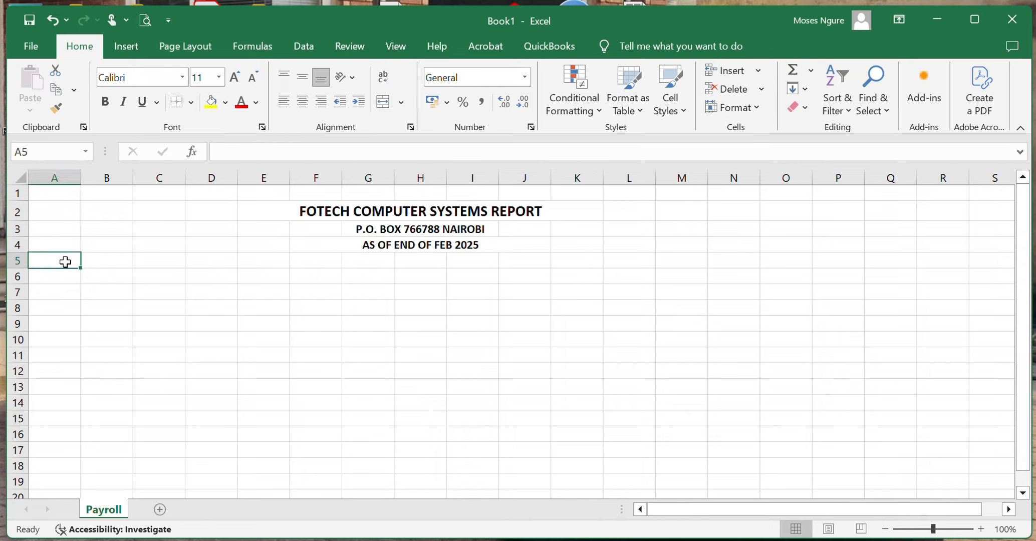
type("n")
key("BackSpace")
type("N")
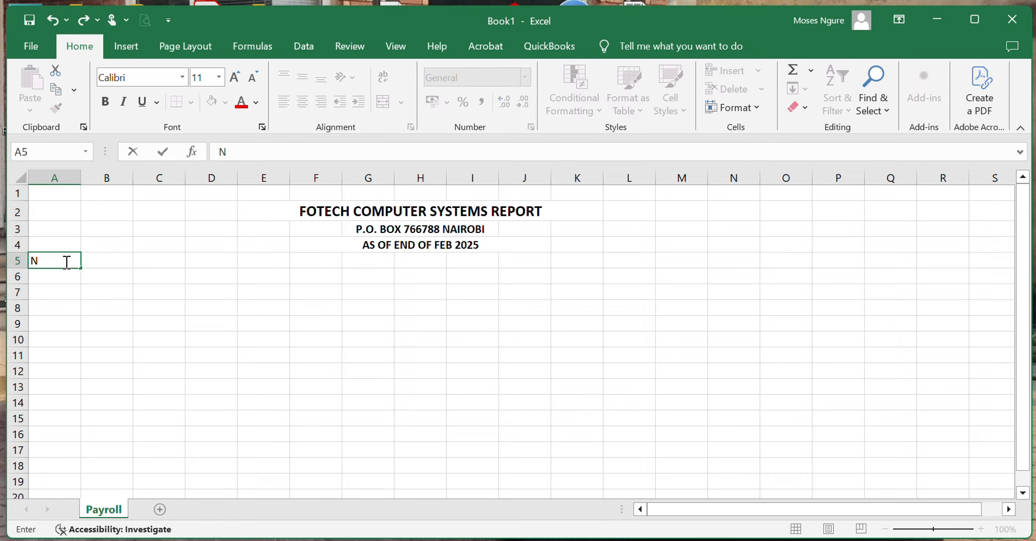
type("O.")
key("BackSpace")
type("o.")
left_click(109, 263)
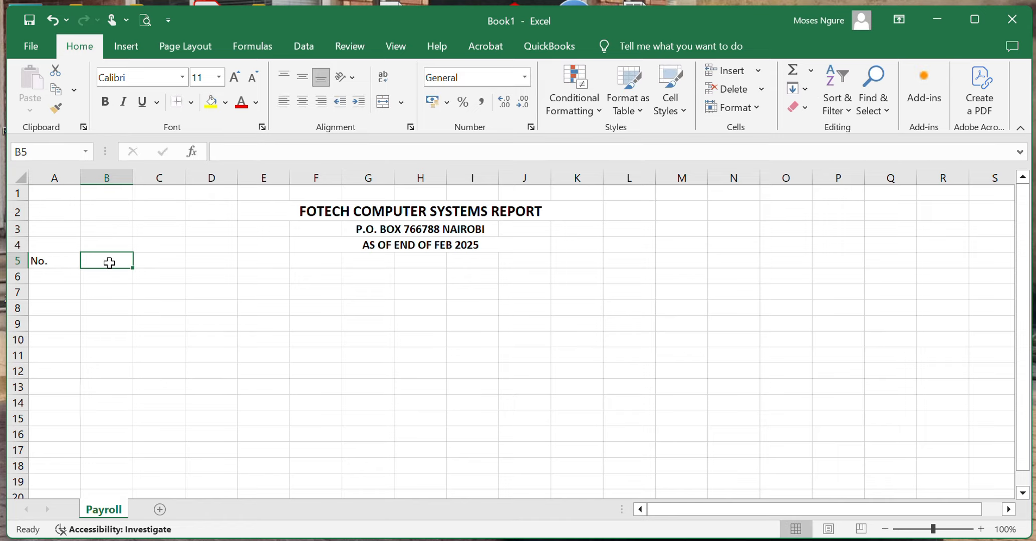
type("Names")
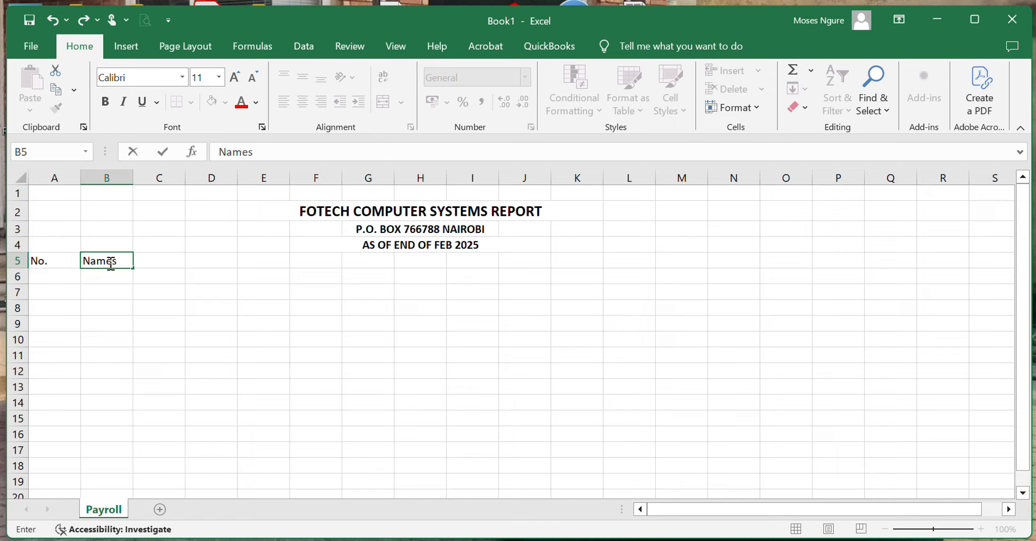
left_click(163, 258)
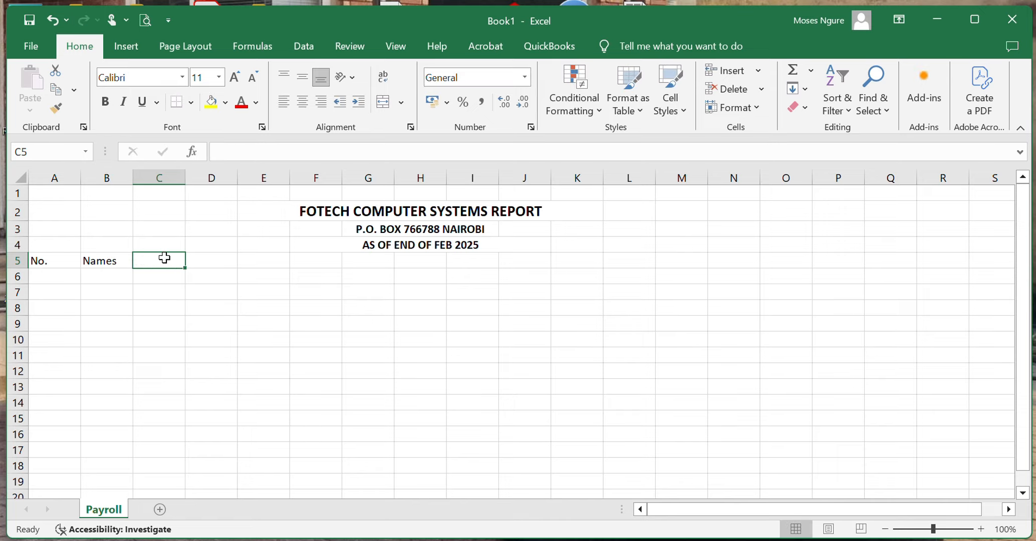
Step: Enter the column headings Salary in cell C5 and Commission 8% in cell D5
type("Salary")
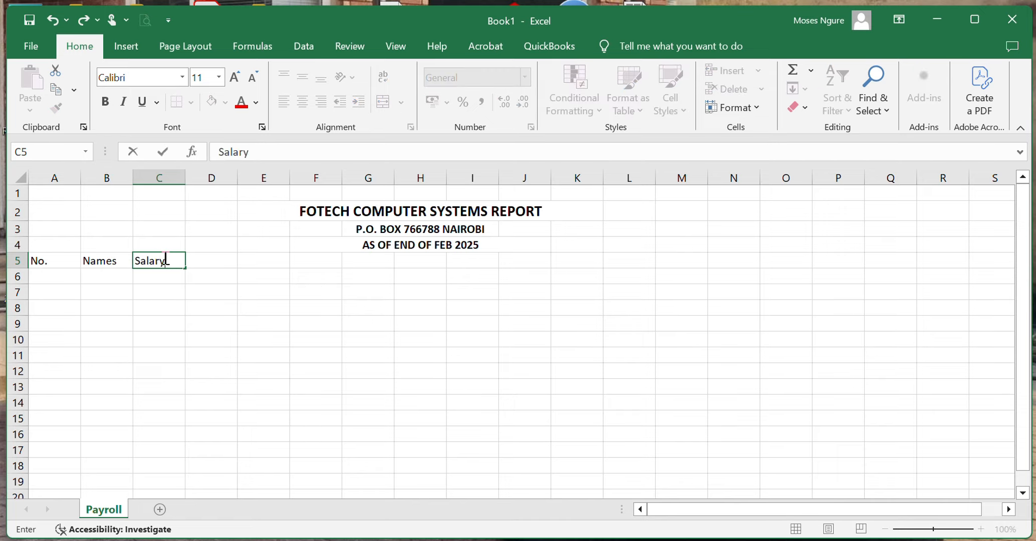
left_click(212, 260)
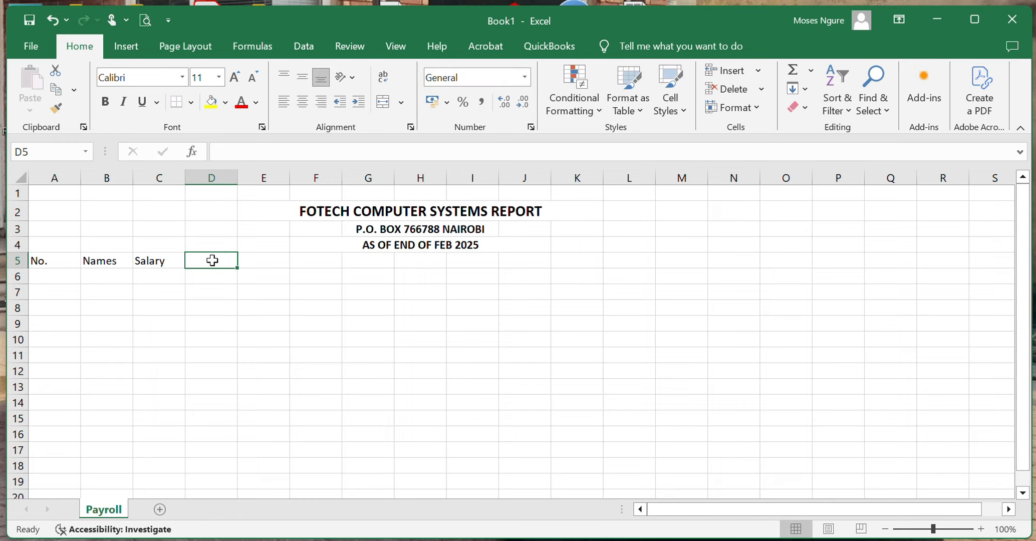
type("Commis")
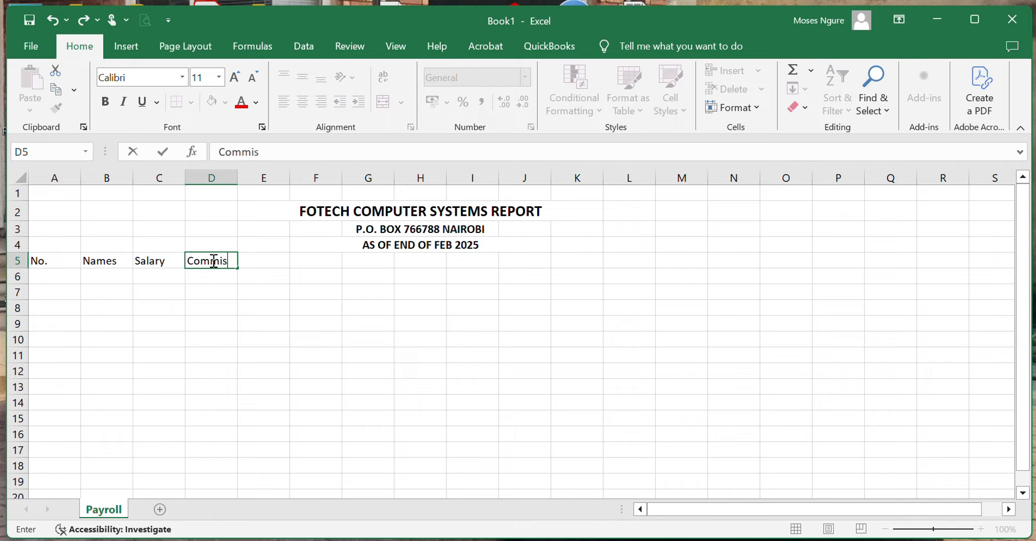
type("sion 8%")
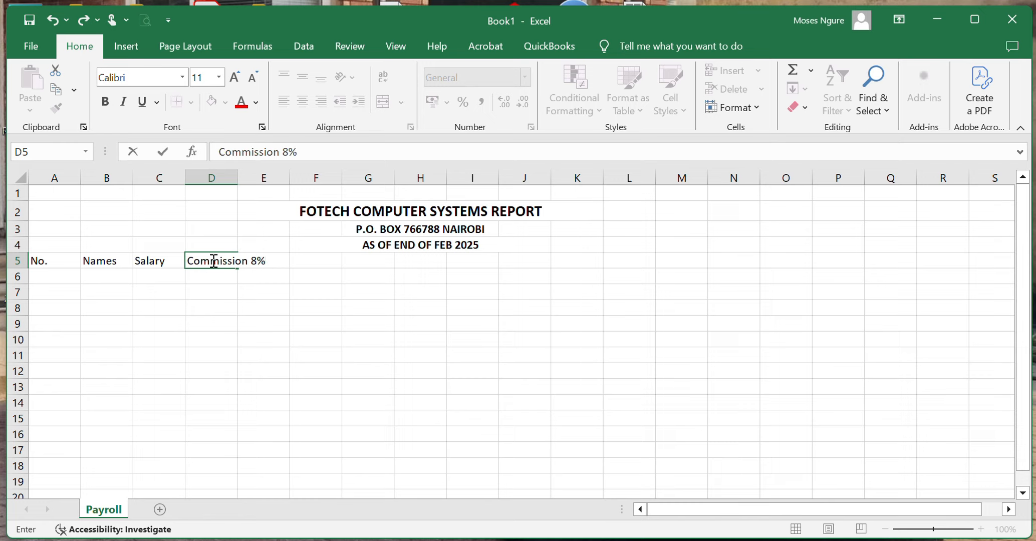
key("Return")
Step: Wrap and center the Commission 8% heading in D5, widening column D so the word Commission fits on one line
left_click(222, 261)
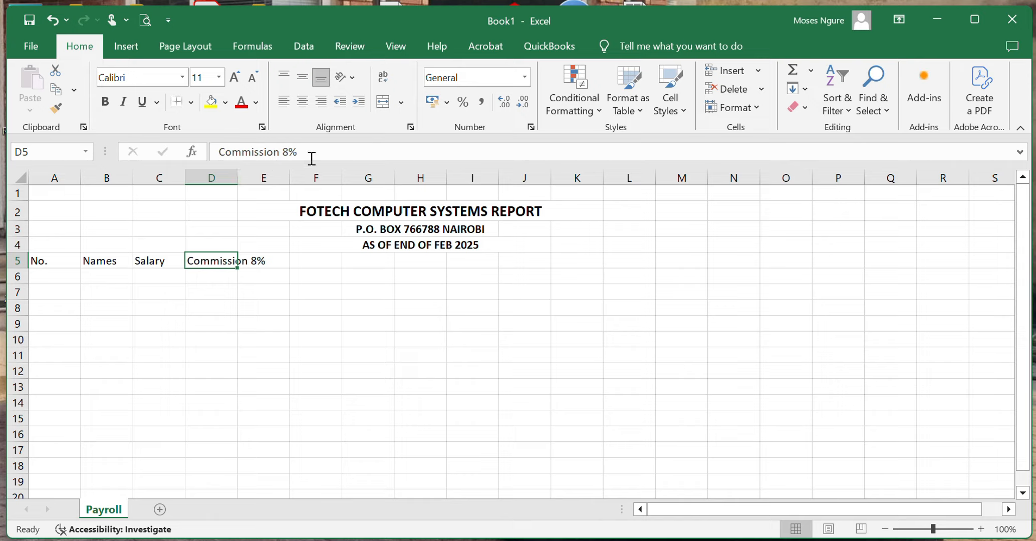
left_click(403, 102)
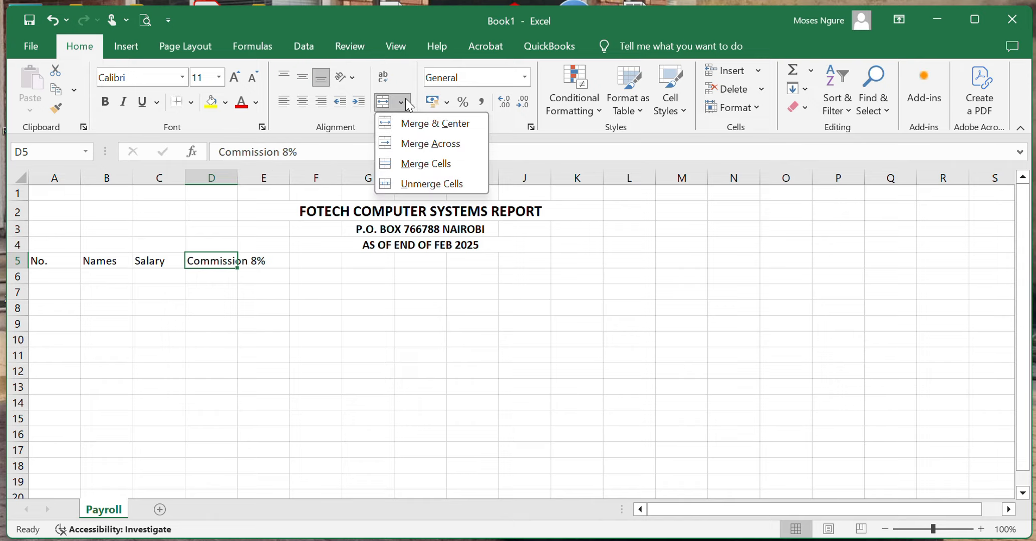
left_click(408, 104)
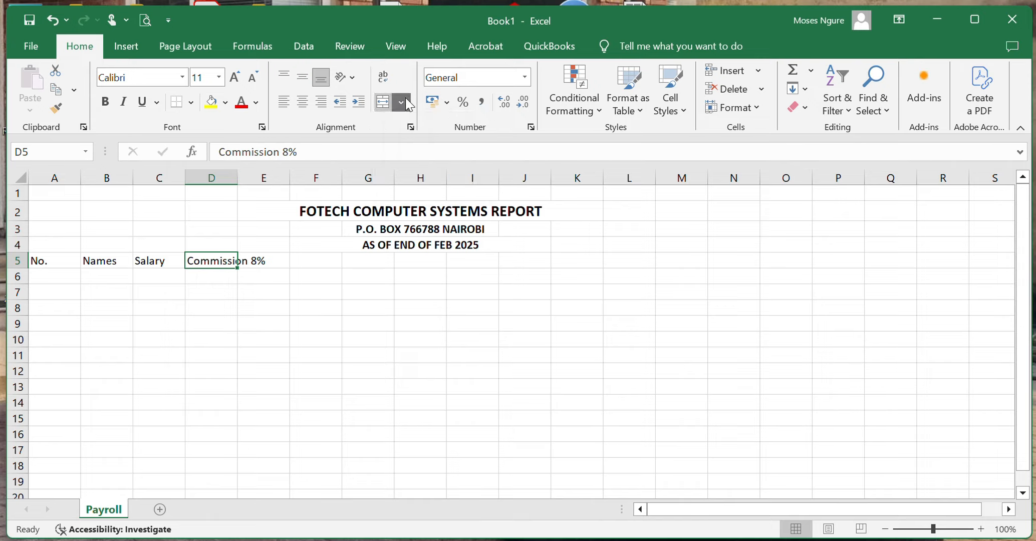
left_click(384, 79)
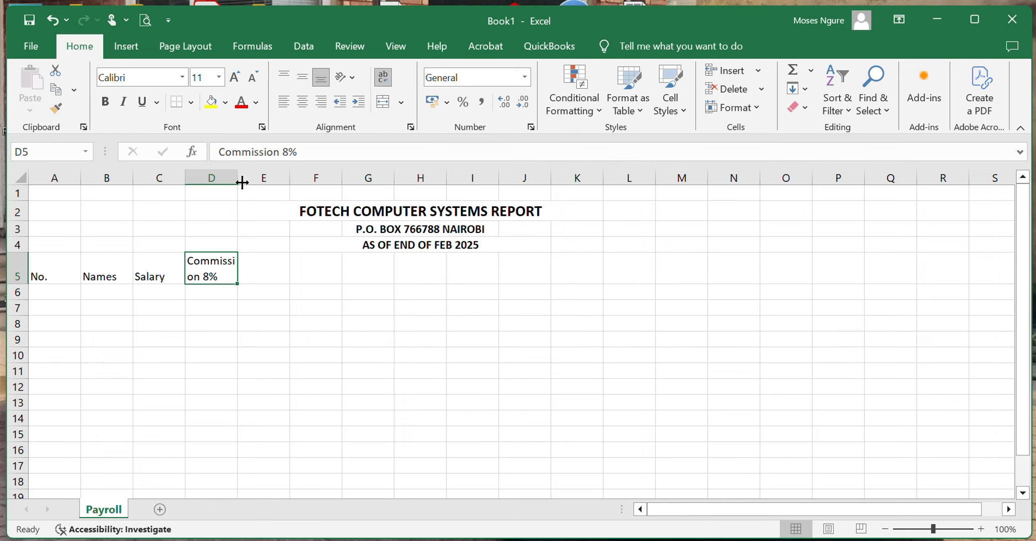
left_click_drag(238, 178, 255, 177)
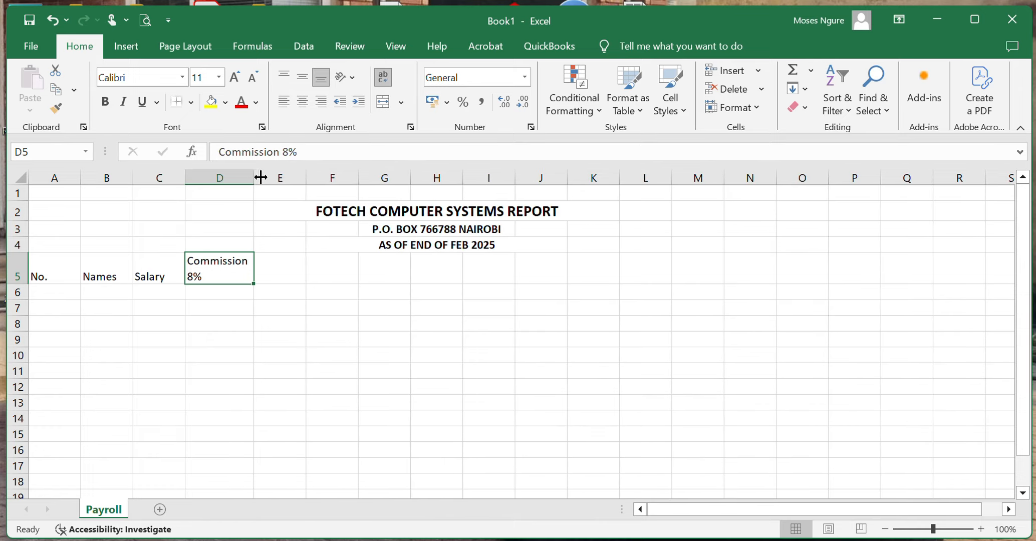
left_click(302, 105)
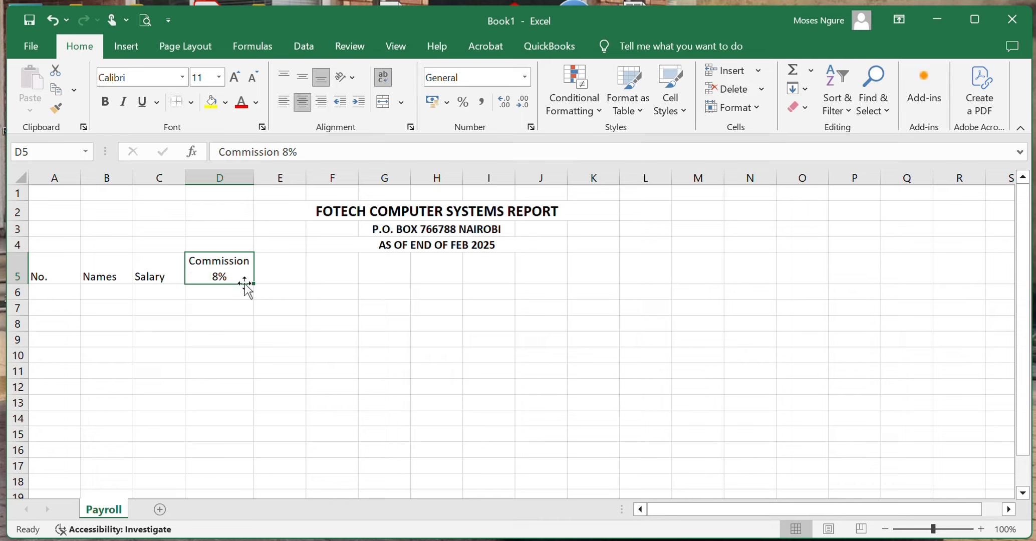
Step: Make cells A5:K5 bold and enter the column heading Bonus 11% in cell E5
left_click_drag(61, 273, 577, 271)
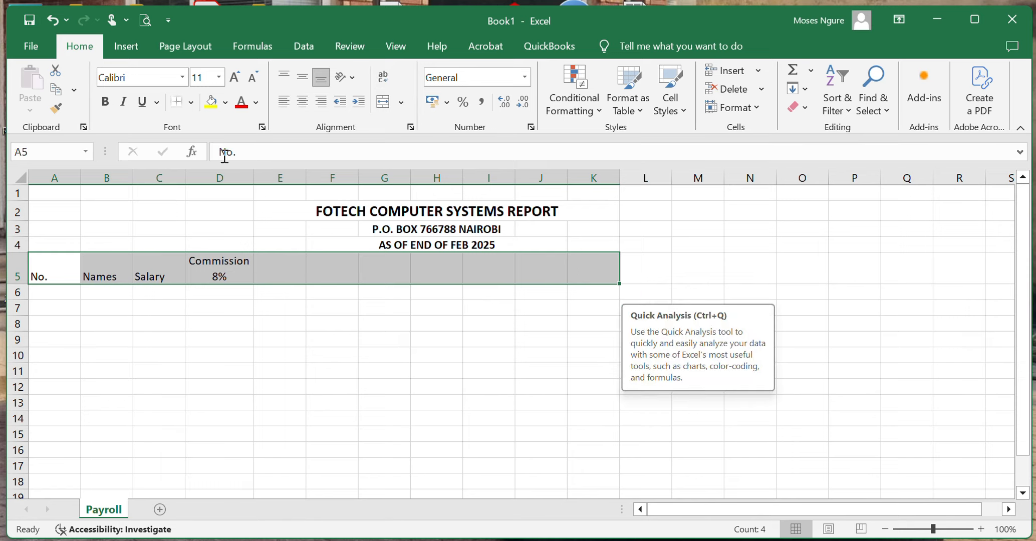
left_click(104, 102)
left_click(293, 268)
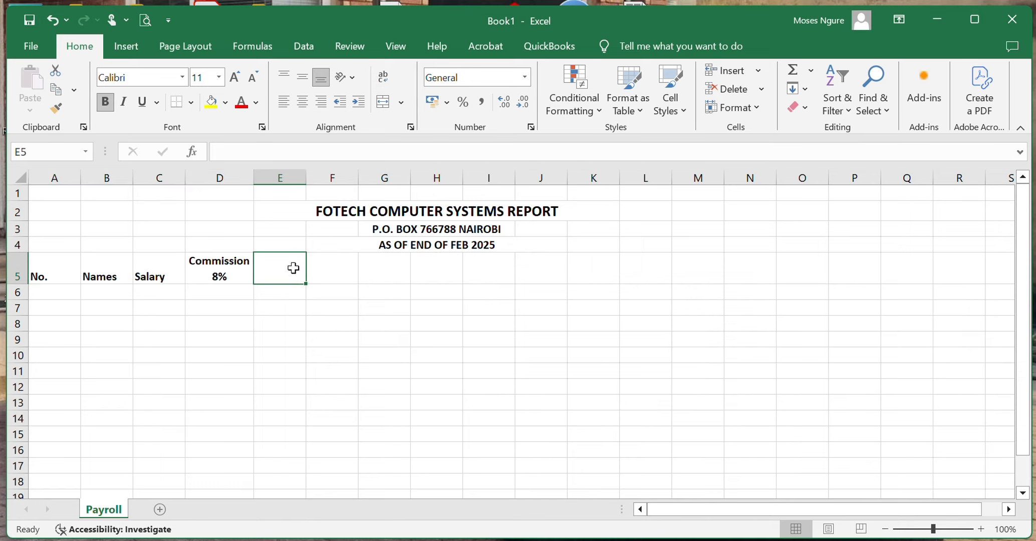
type("B")
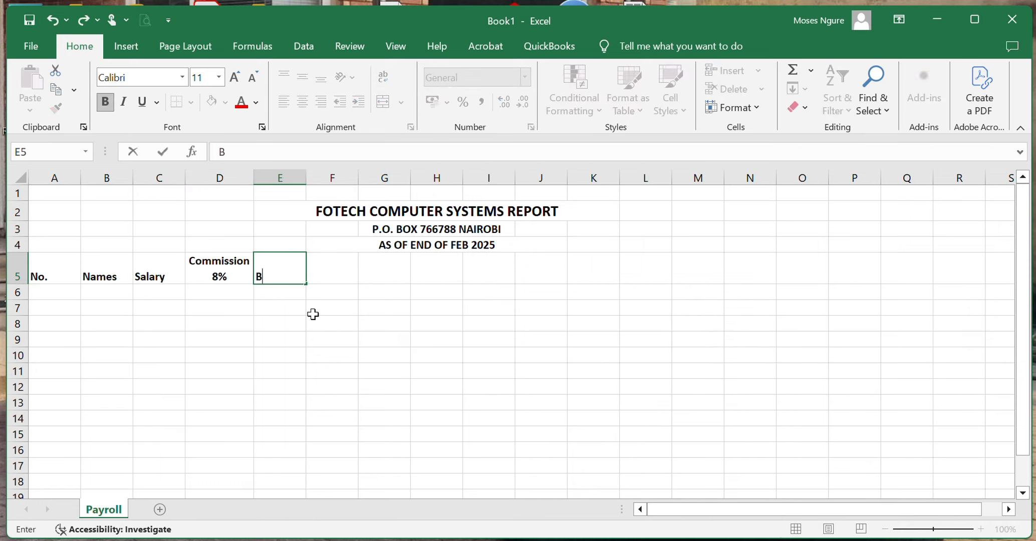
type("onus")
type("11")
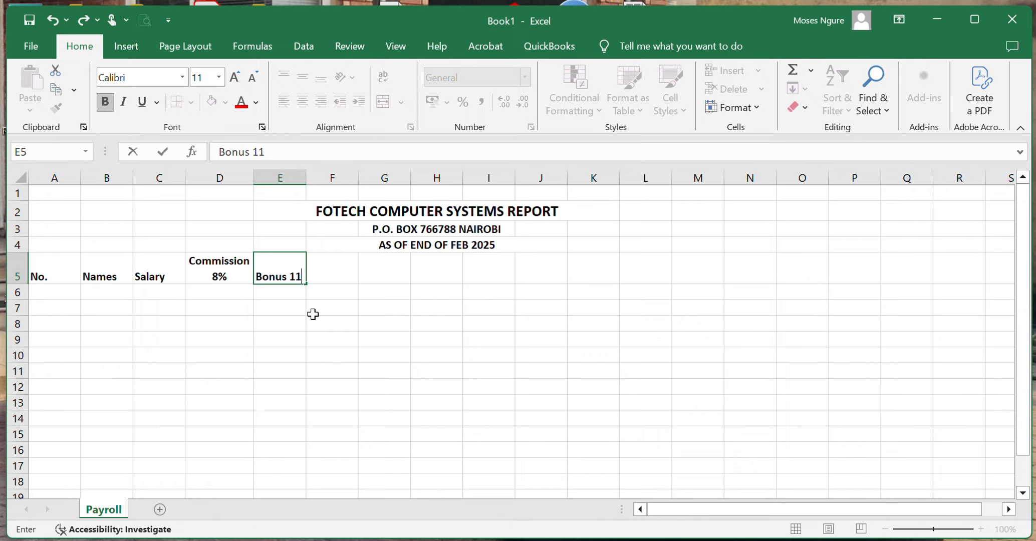
type("%")
left_click(278, 307)
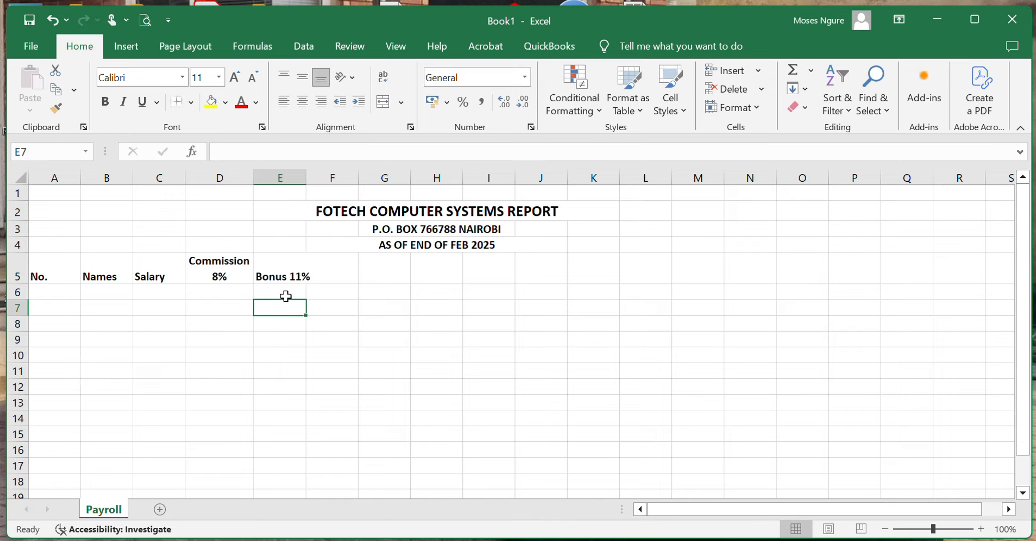
Step: Wrap the text of the Bonus 11% heading in E5 and center it horizontally
left_click(286, 263)
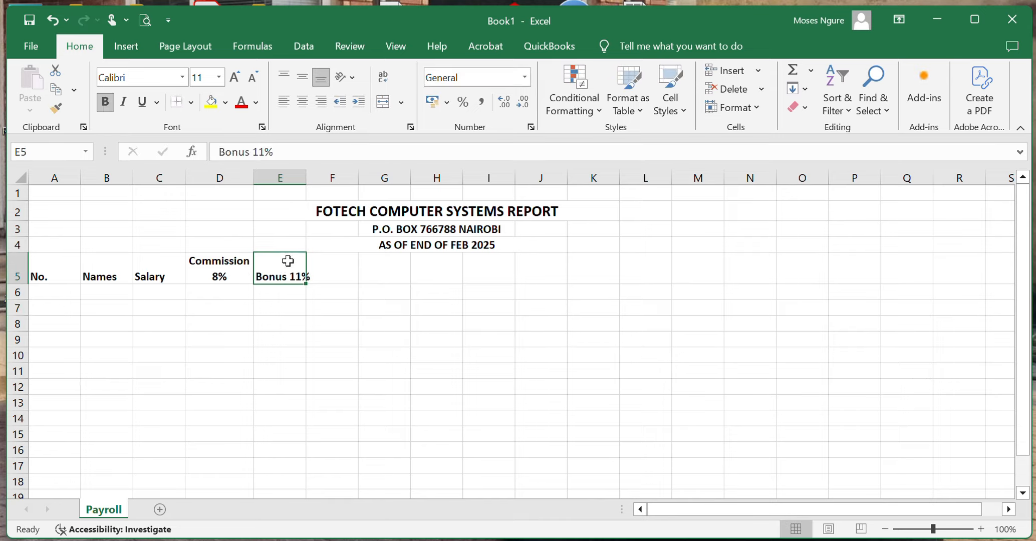
left_click(383, 80)
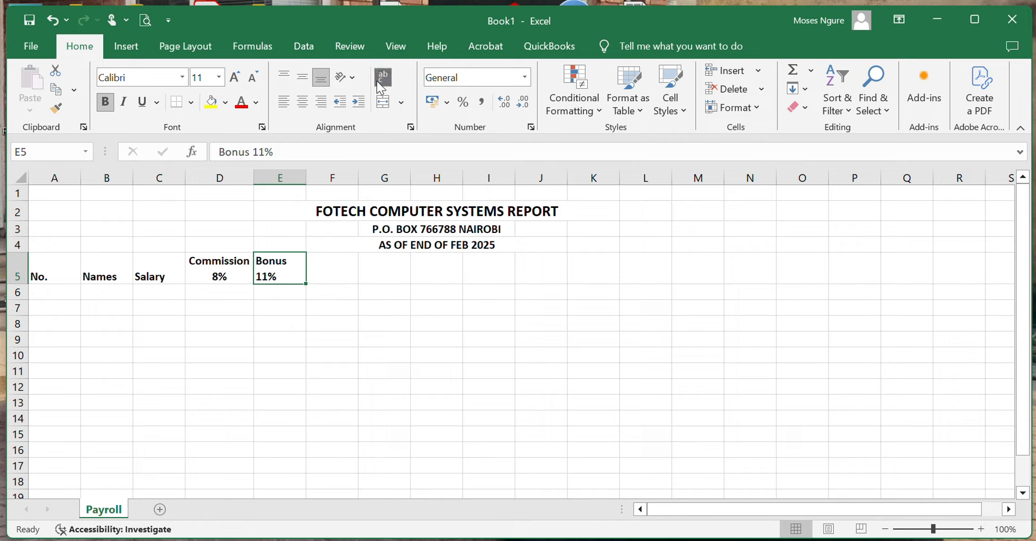
left_click(302, 104)
Step: Center the No., Names and Salary headings in cells A5:C5 horizontally
left_click(165, 274)
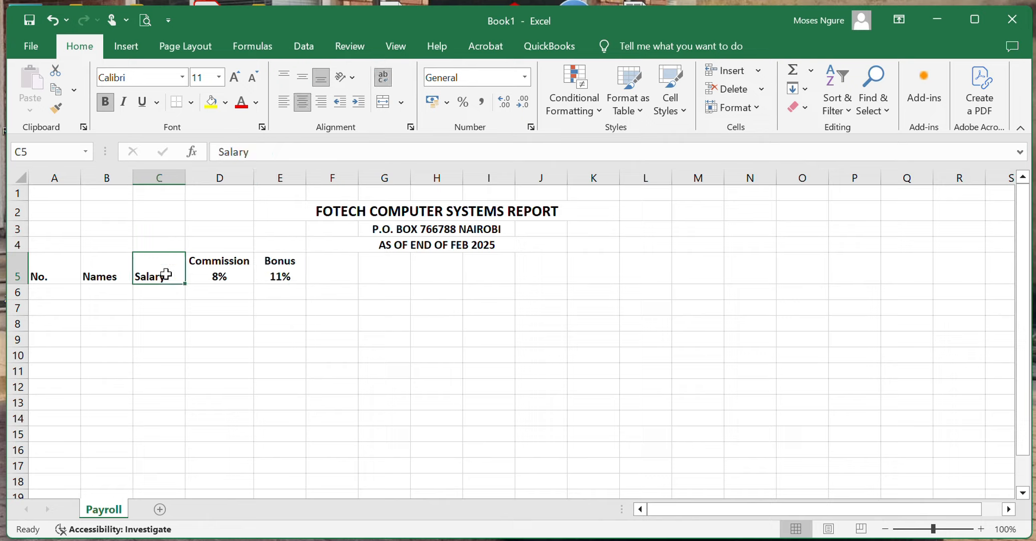
left_click_drag(59, 273, 166, 273)
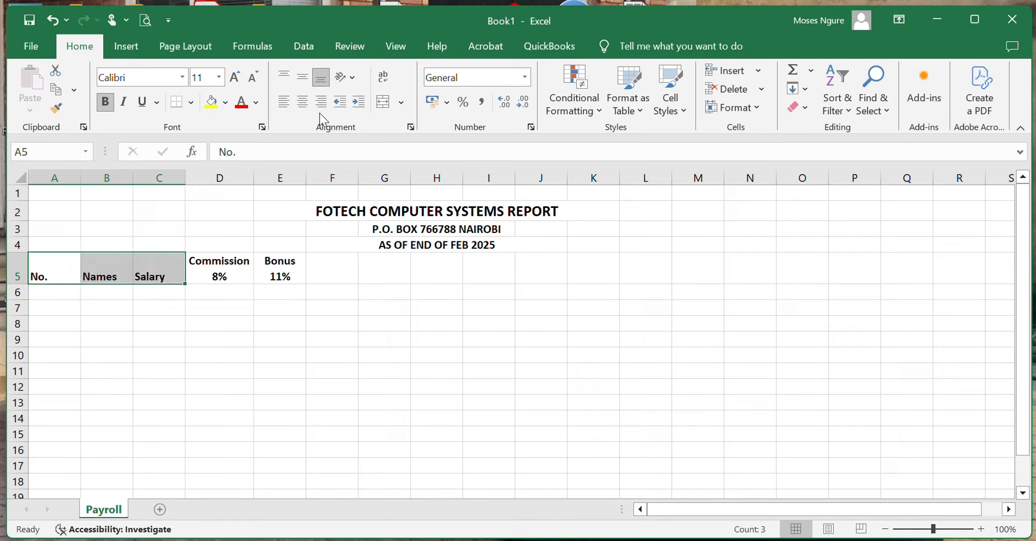
left_click(302, 104)
Step: Enter the column heading Allowance 5% in cell F5
left_click(328, 264)
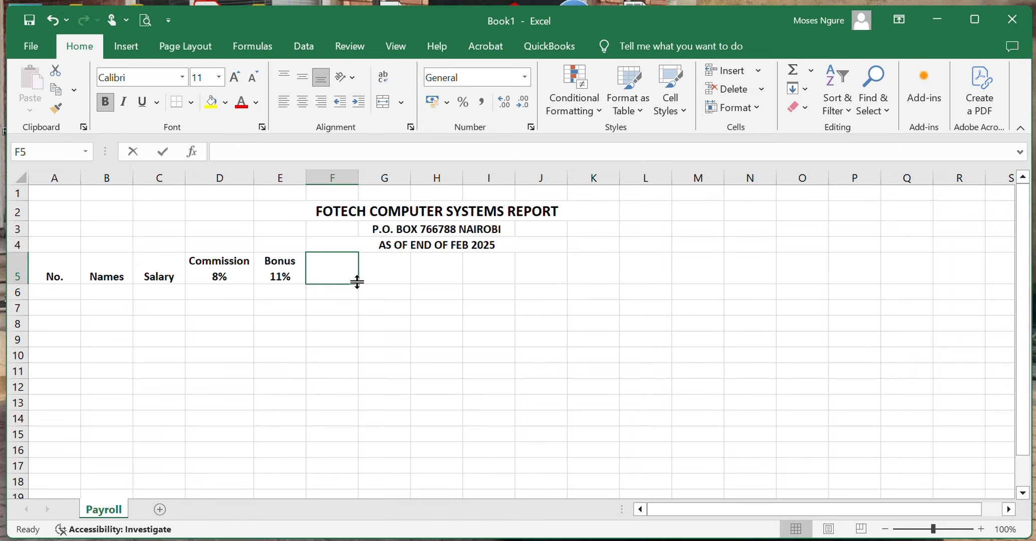
type("All")
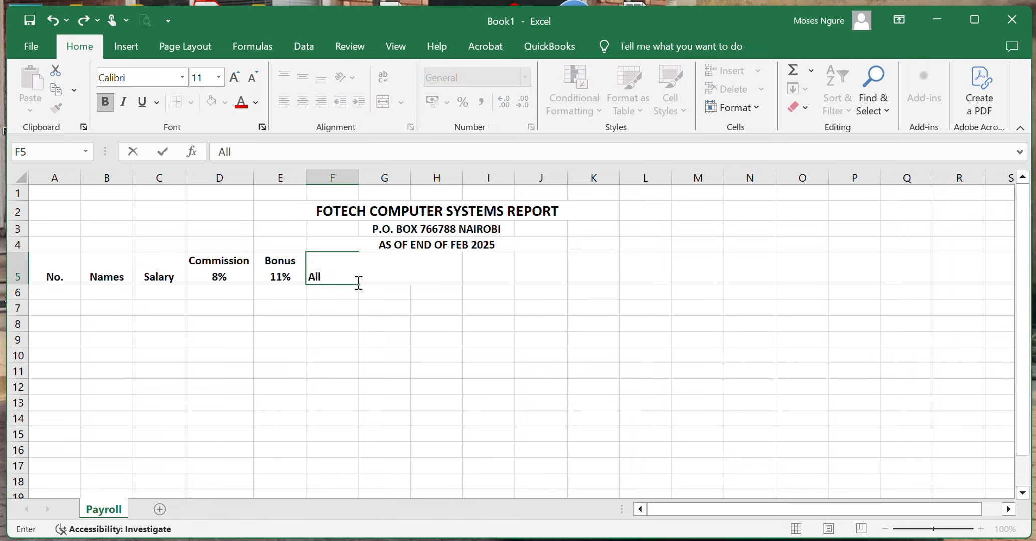
type("owance")
type("5%")
left_click(343, 306)
Step: Wrap and center the Allowance 5% heading in F5, widening column F so the word Allowance fits on one line
left_click(338, 264)
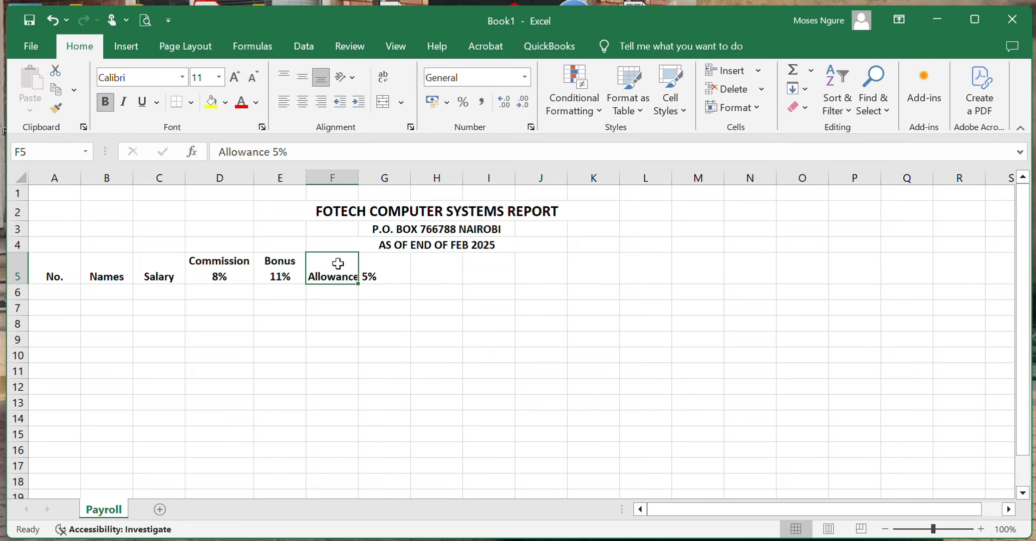
left_click(384, 80)
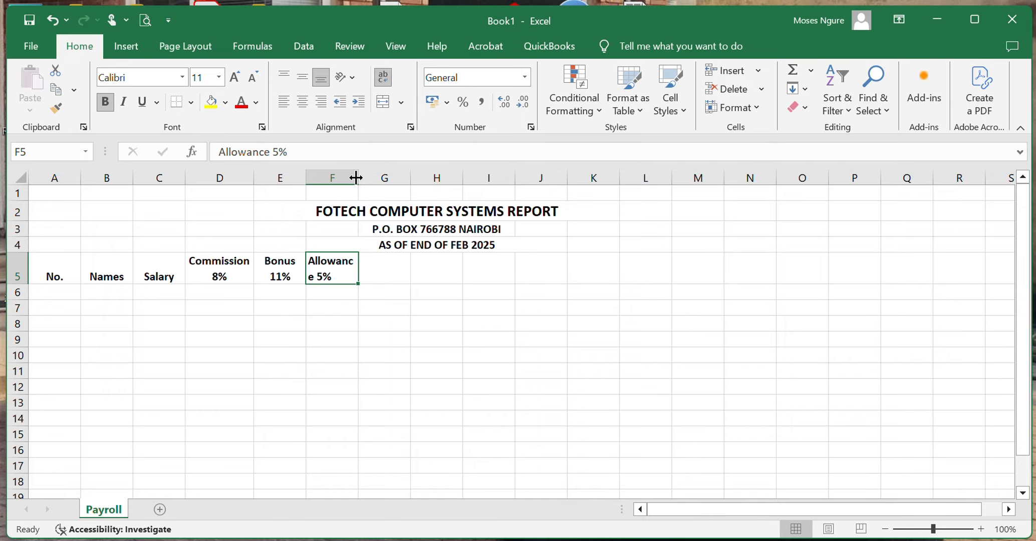
left_click_drag(355, 177, 363, 178)
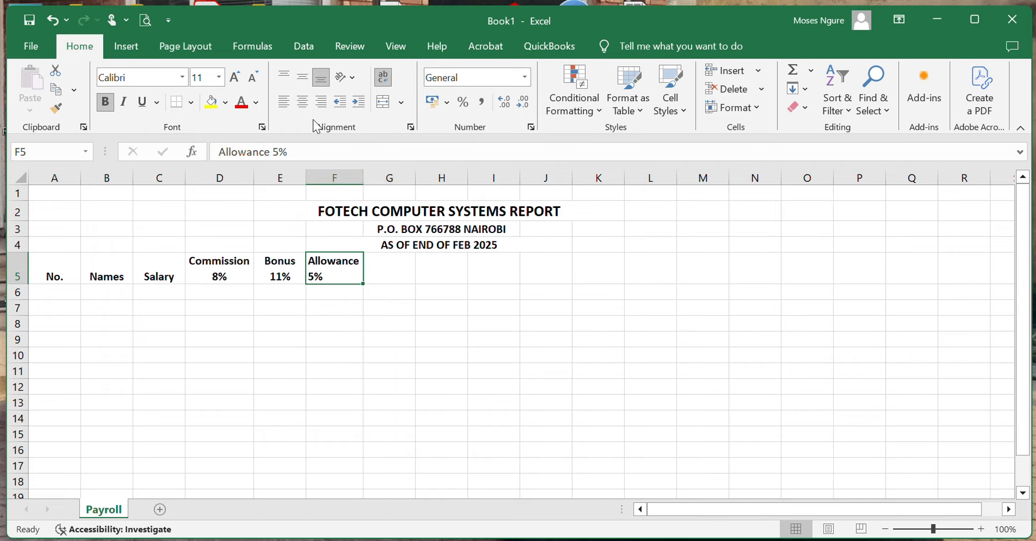
left_click(300, 102)
Step: Enter the column headings NSSF in cell G5 and NHIF in cell H5
left_click(404, 268)
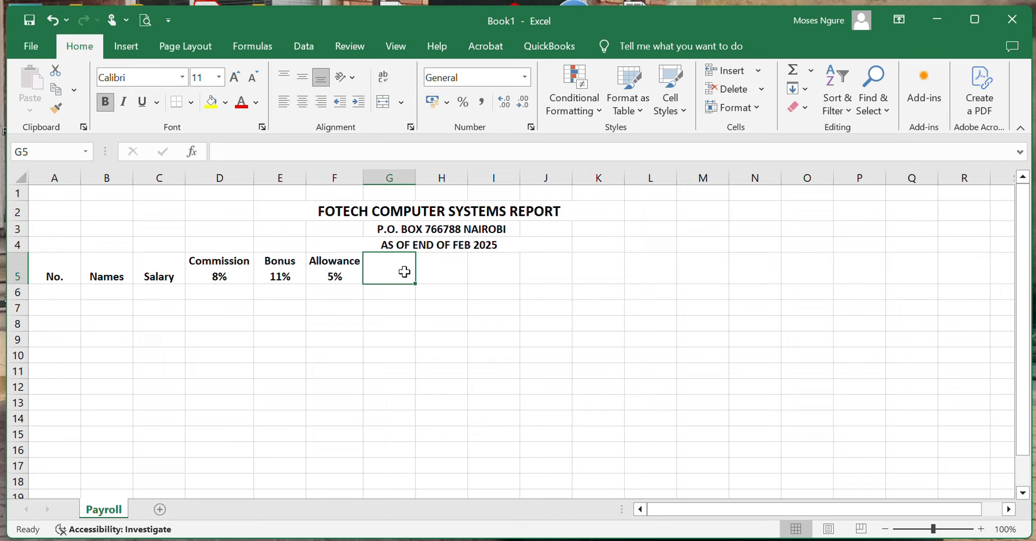
type("NSSF")
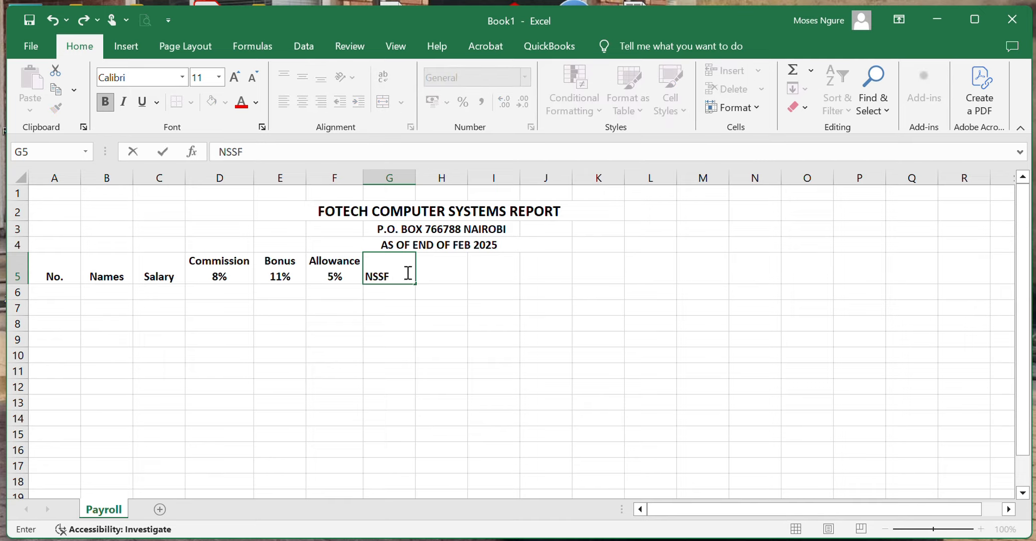
left_click(429, 272)
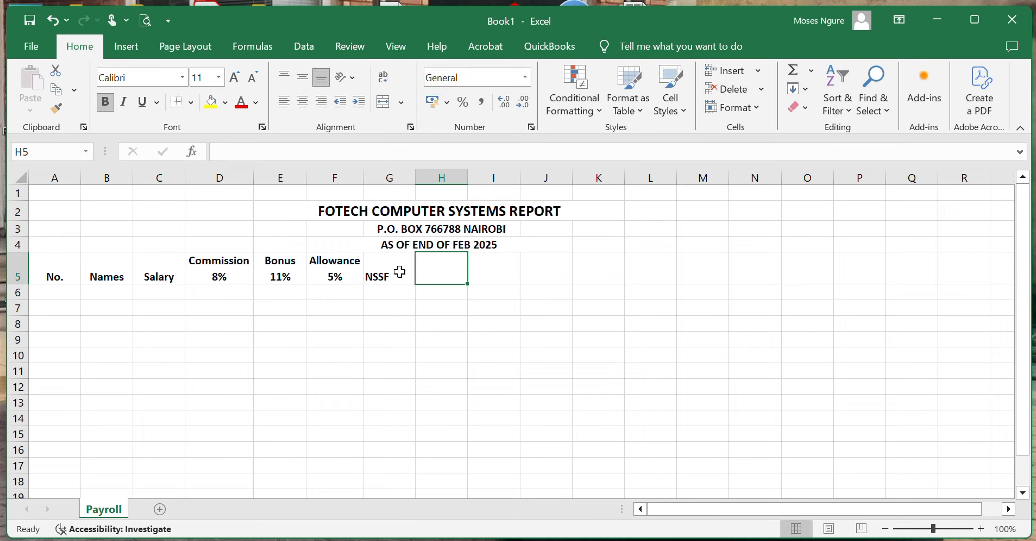
type("NHI")
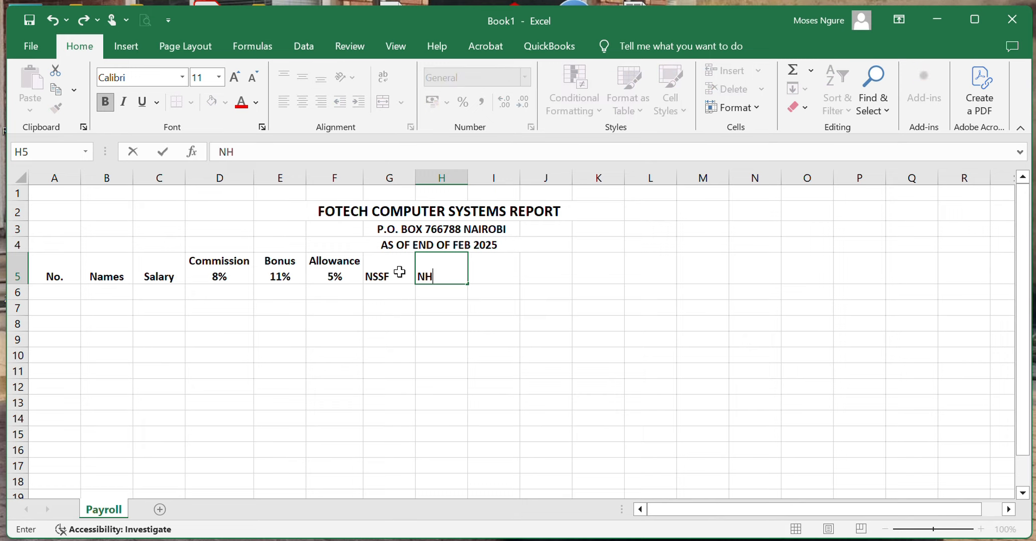
type("F")
Step: Enter the column heading PAYE TAX 5% in cell I5
left_click(501, 272)
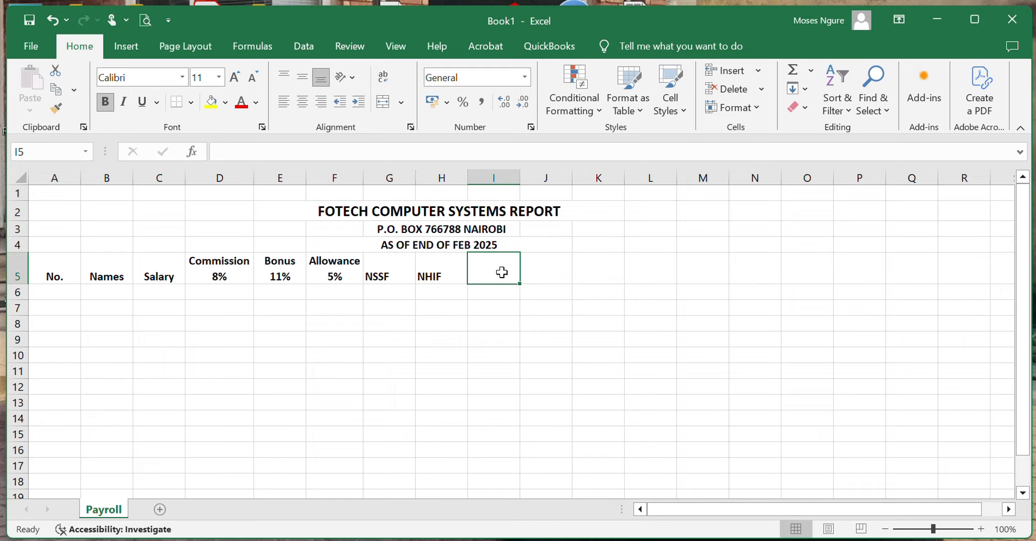
type("PA")
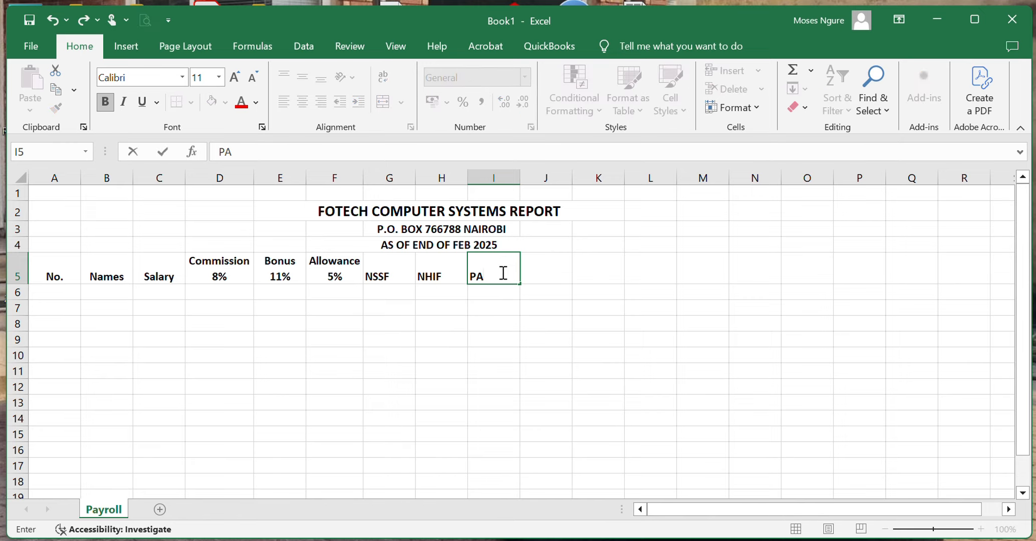
type("YE TAX")
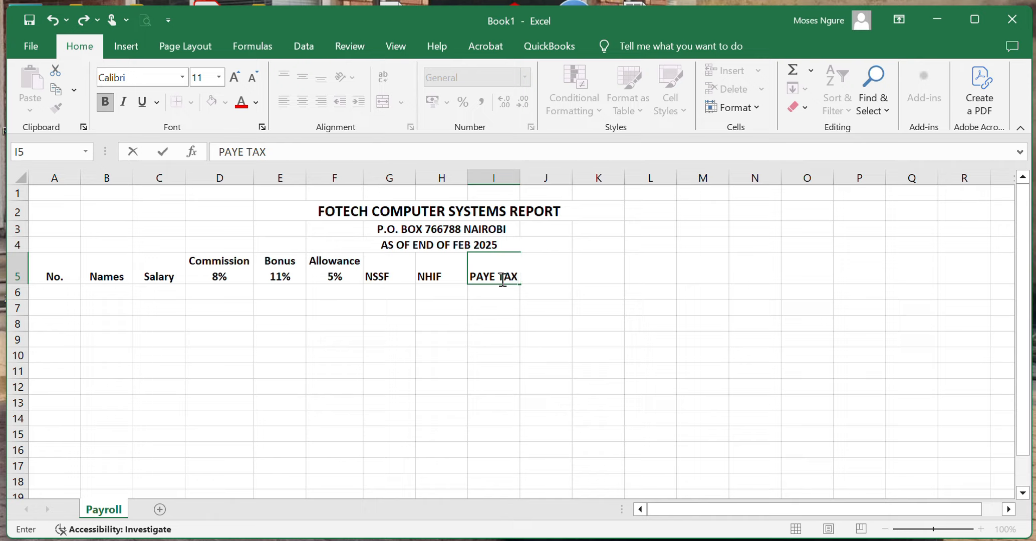
type(" 5%")
left_click(513, 306)
Step: Wrap and center the PAYE TAX 5% heading in I5, and center the NSSF and NHIF headings in G5:H5
left_click(499, 275)
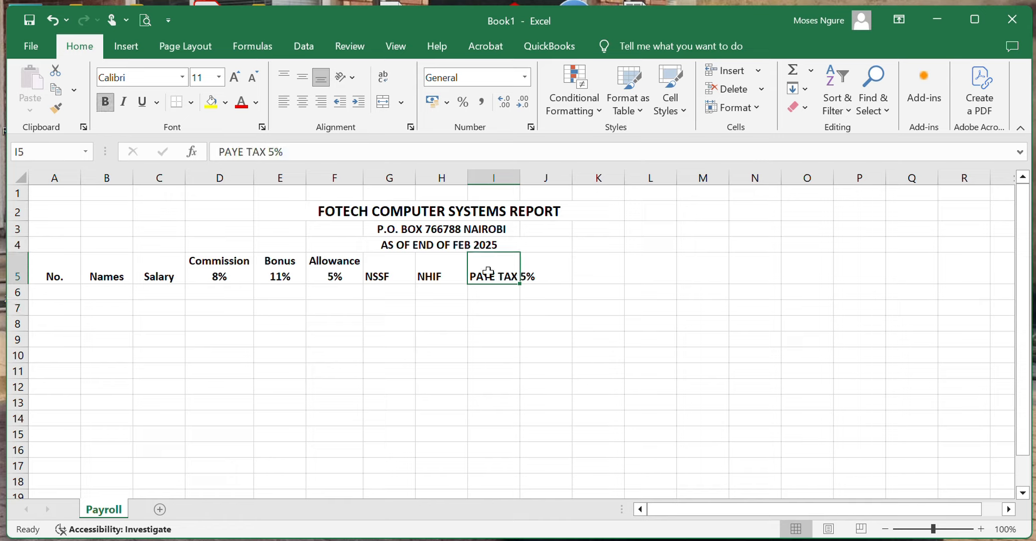
left_click(383, 78)
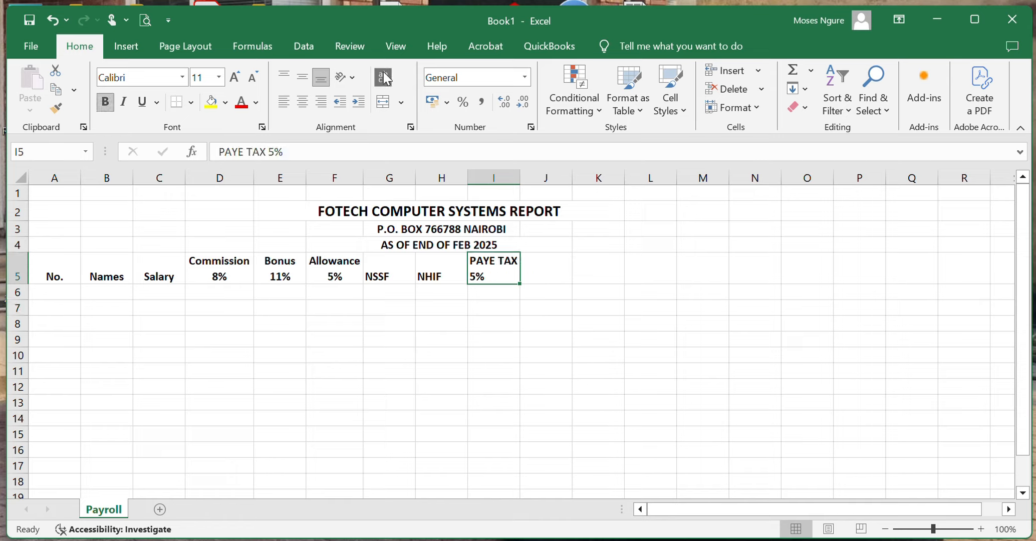
left_click(302, 102)
left_click_drag(388, 268, 455, 267)
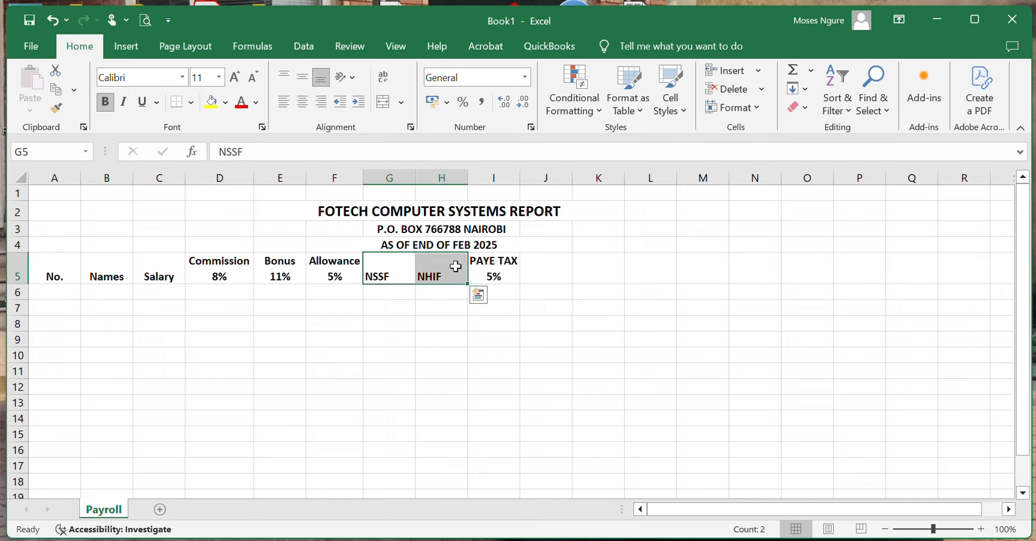
left_click(302, 103)
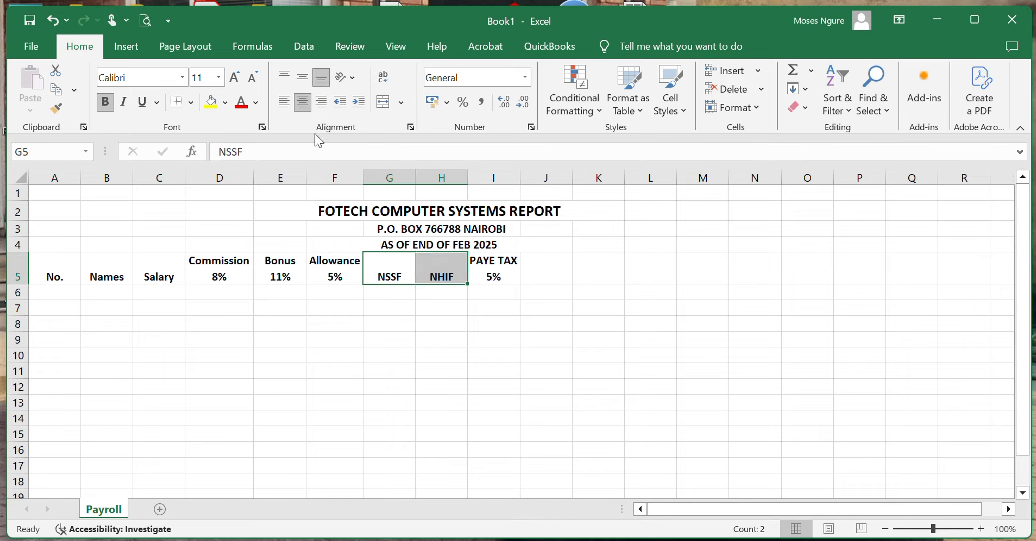
Step: Enter the column heading TOTAL SALARY in cell J5, then wrap and center it
left_click(537, 272)
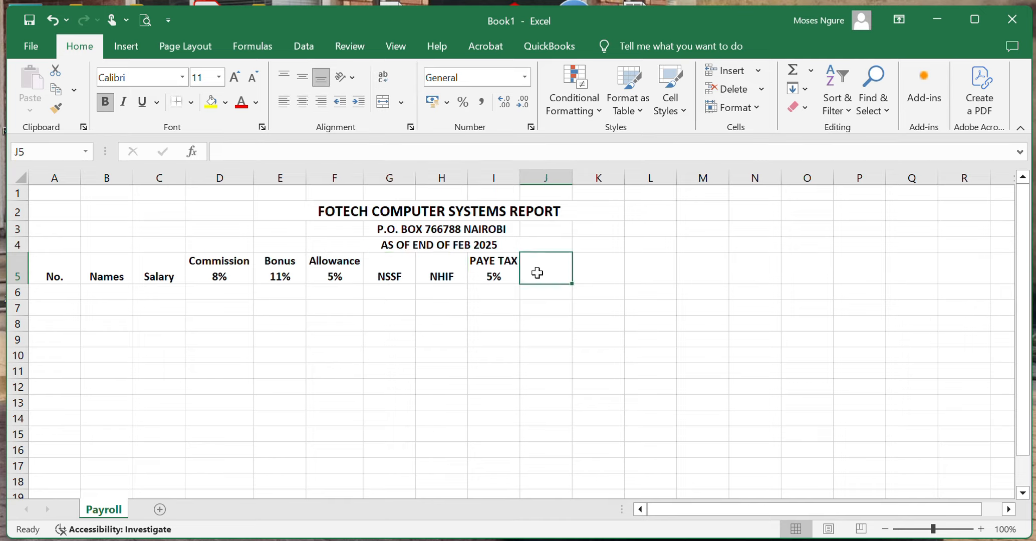
type("T")
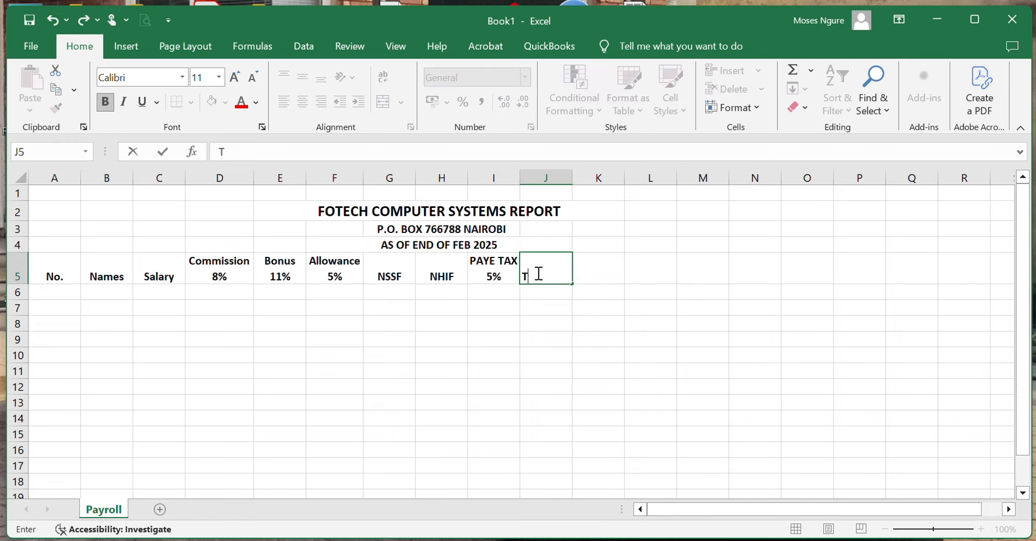
type("OTAL SALARY")
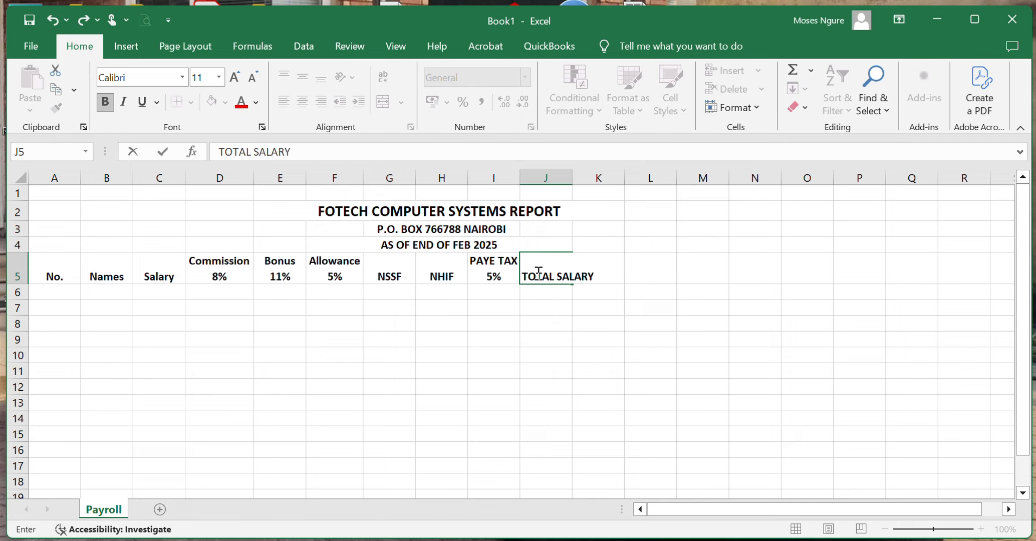
left_click(547, 297)
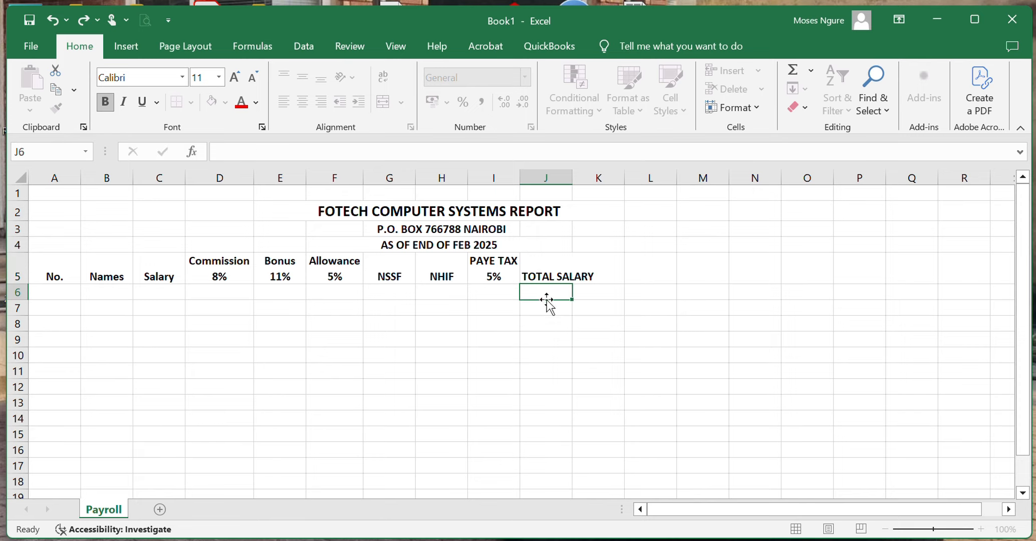
left_click(548, 269)
left_click(384, 77)
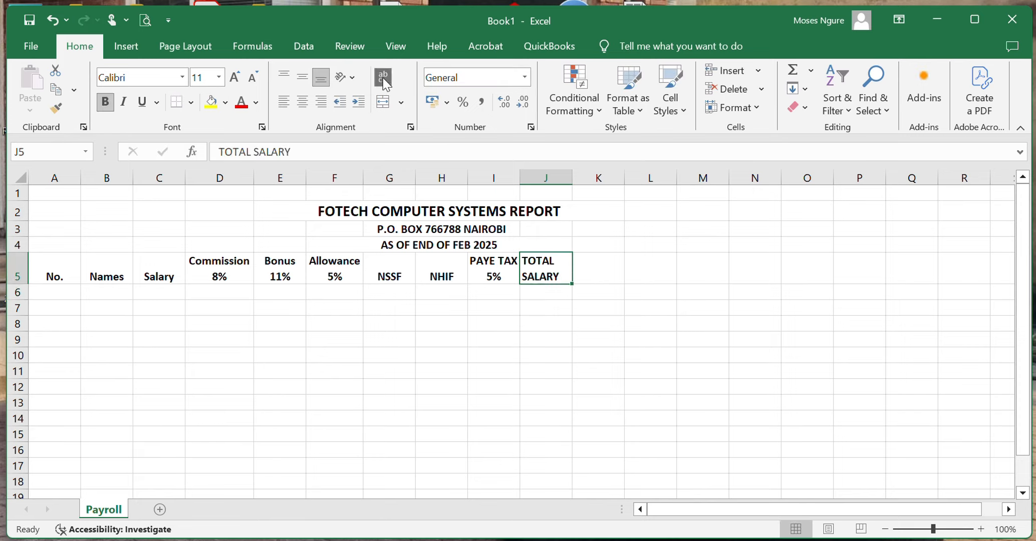
left_click(303, 102)
Step: Enter the column heading NET SALARY in cell K5 with wrapped, centered text
left_click(613, 264)
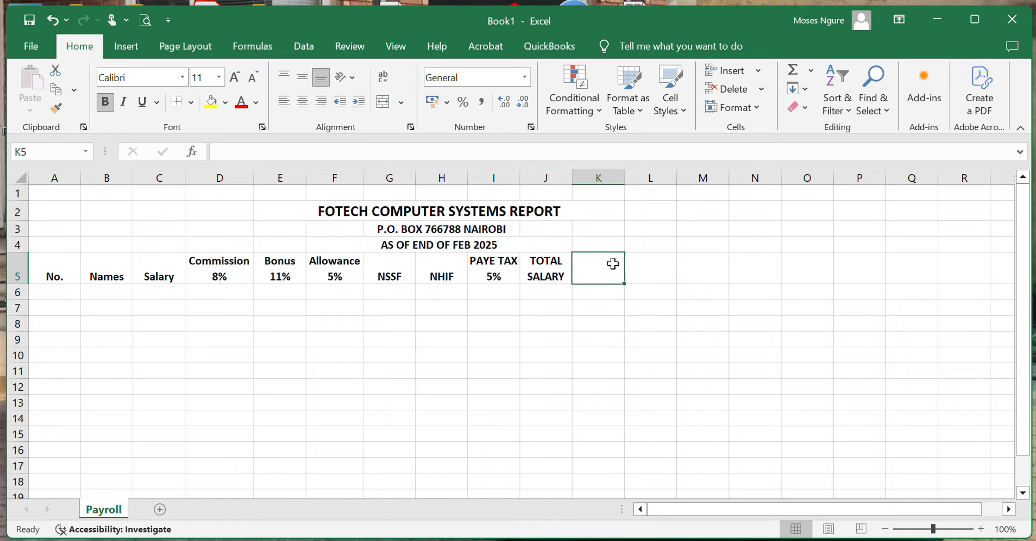
type("N")
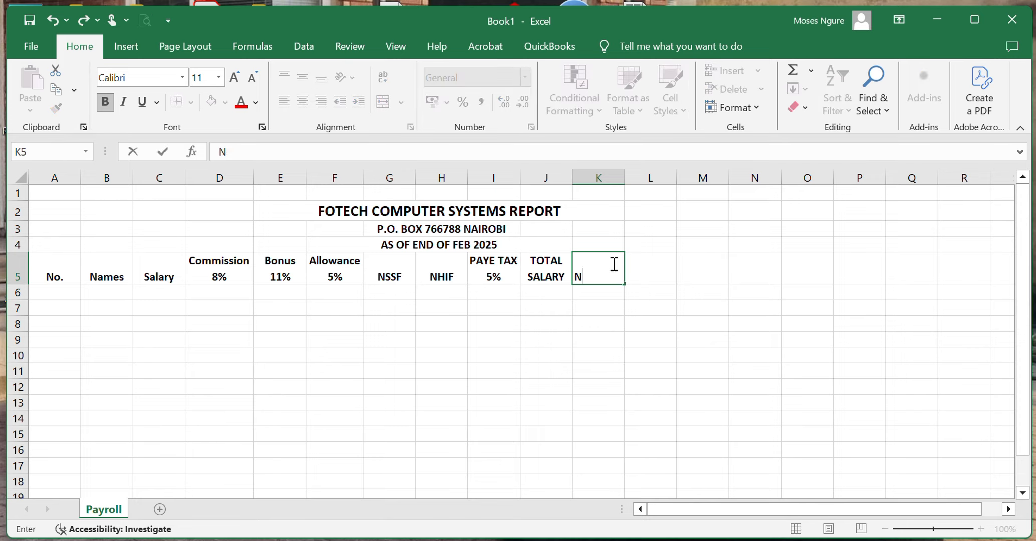
type("ET SALARY")
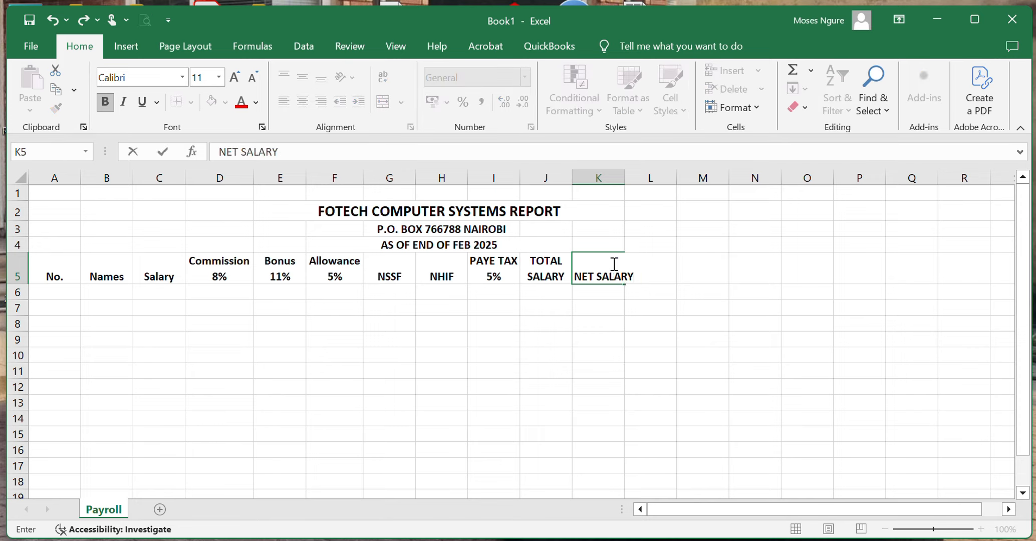
left_click(603, 331)
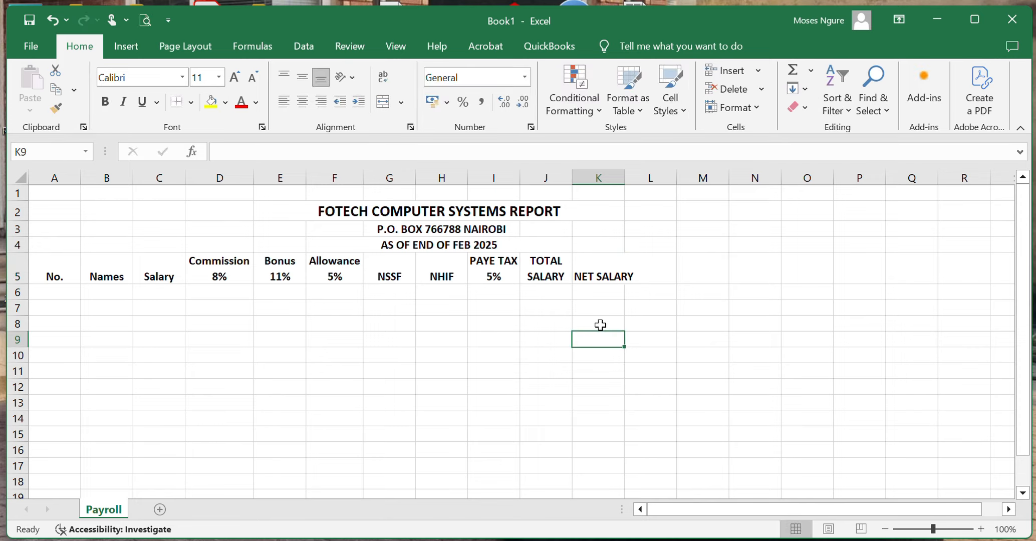
left_click(604, 277)
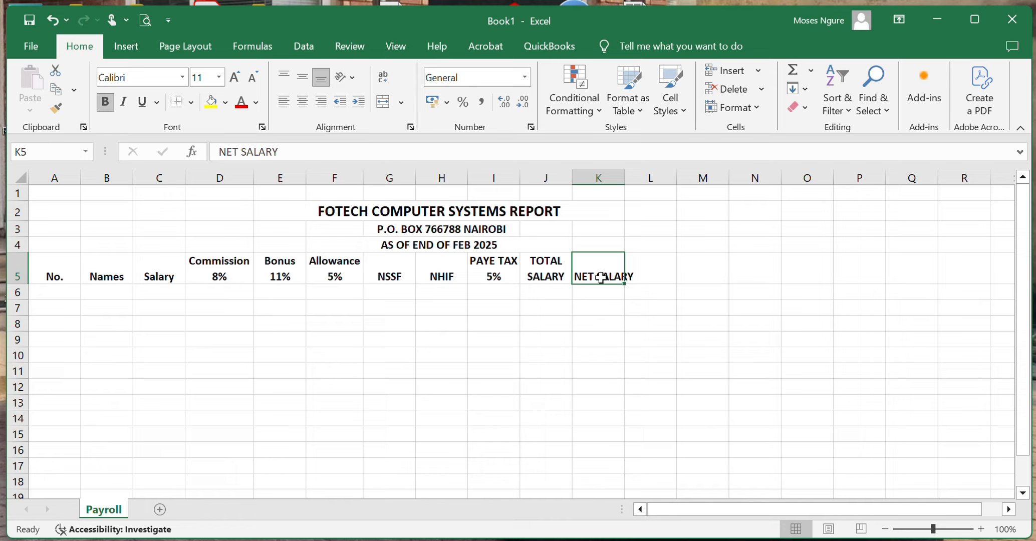
left_click(384, 79)
left_click(302, 101)
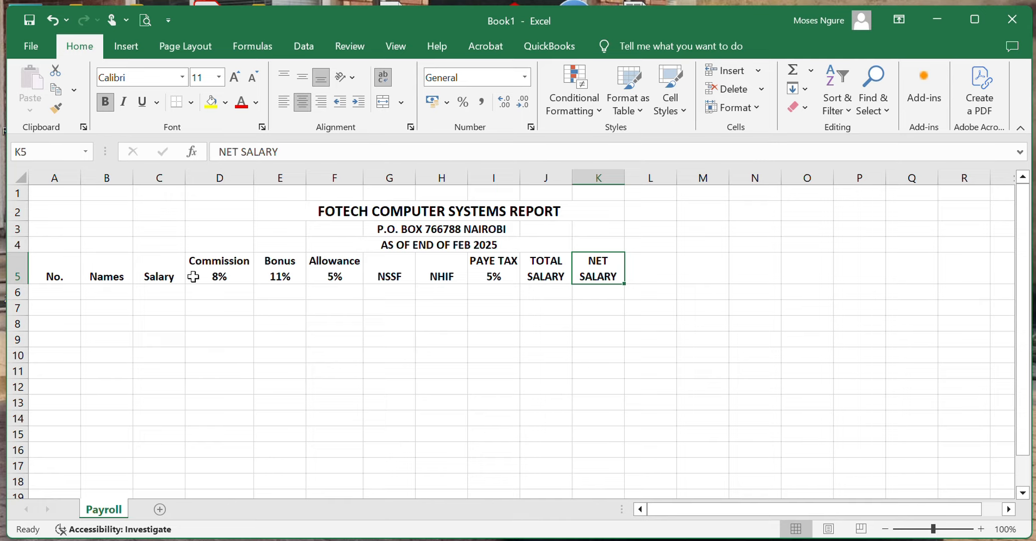
Step: Change the capitalization of the heading in I5 so it reads PAYE Tax 5%
left_click(511, 263)
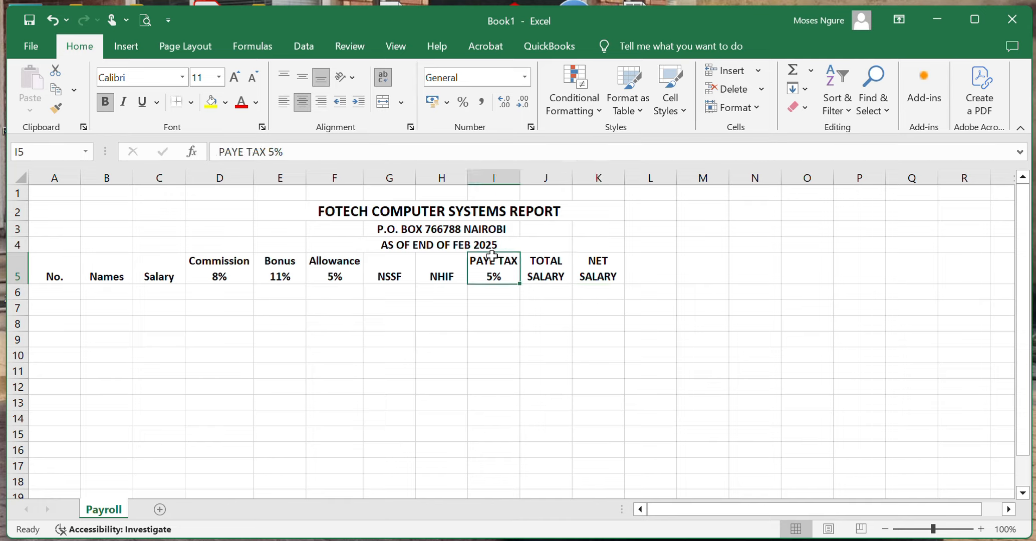
left_click(266, 151)
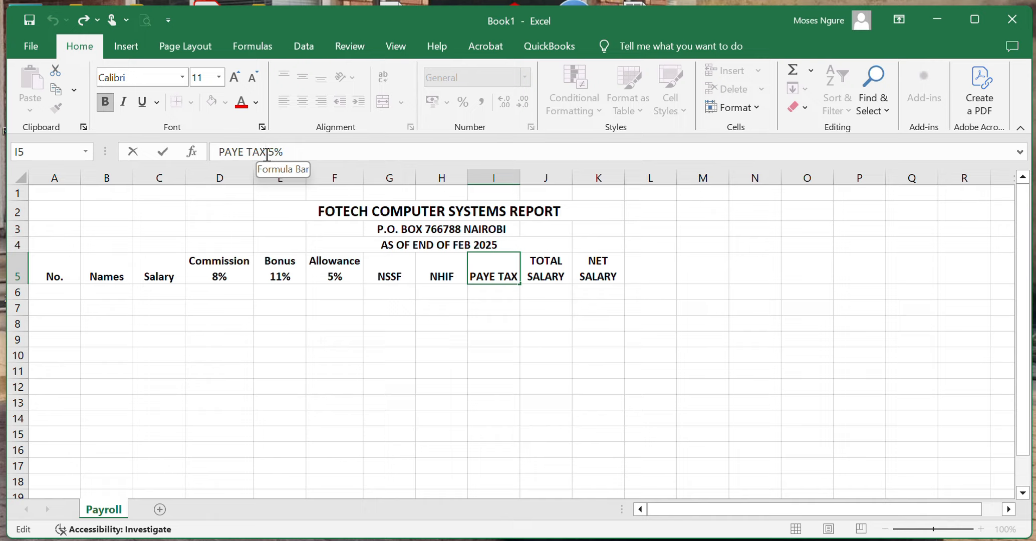
key("BackSpace")
key("BackSpace")
type("a")
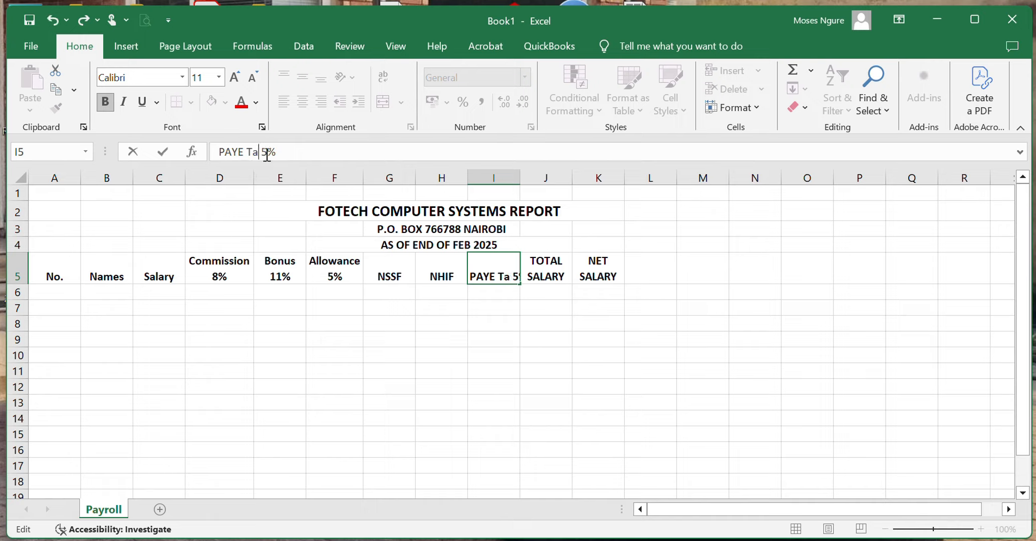
type("x")
Step: Rewrite the headings in J5 and K5 in title case as Total Salary and Net Salary
left_click(545, 264)
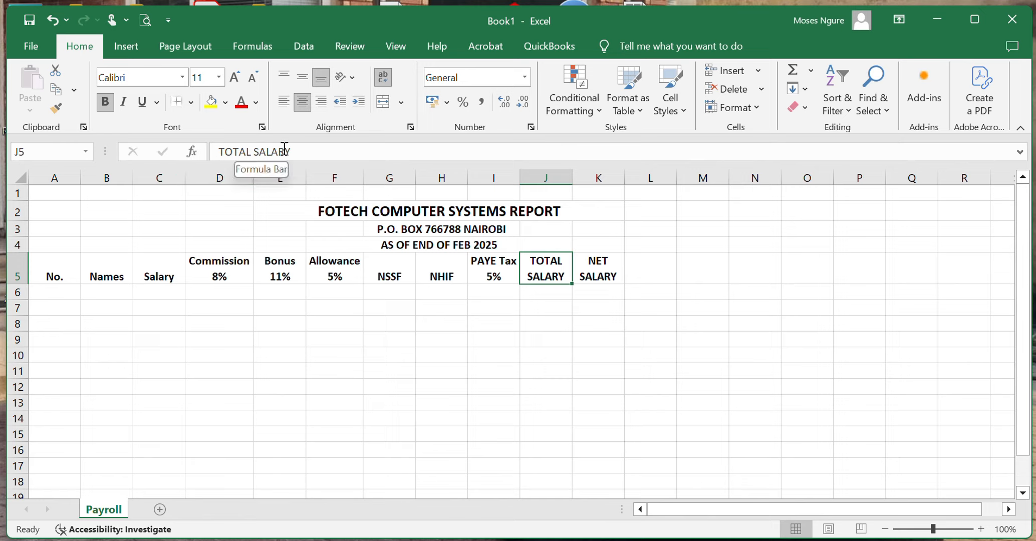
type("Total")
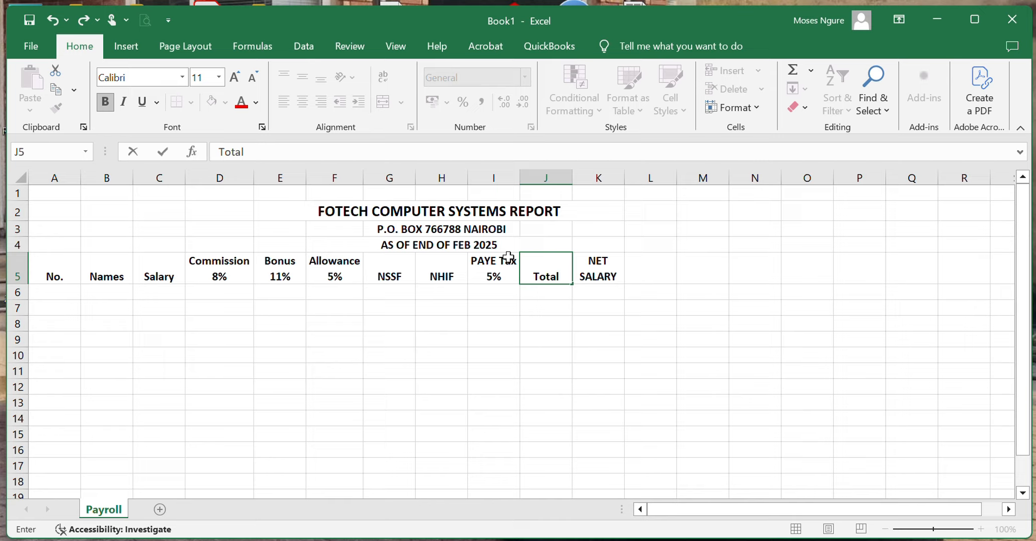
type(" Salary")
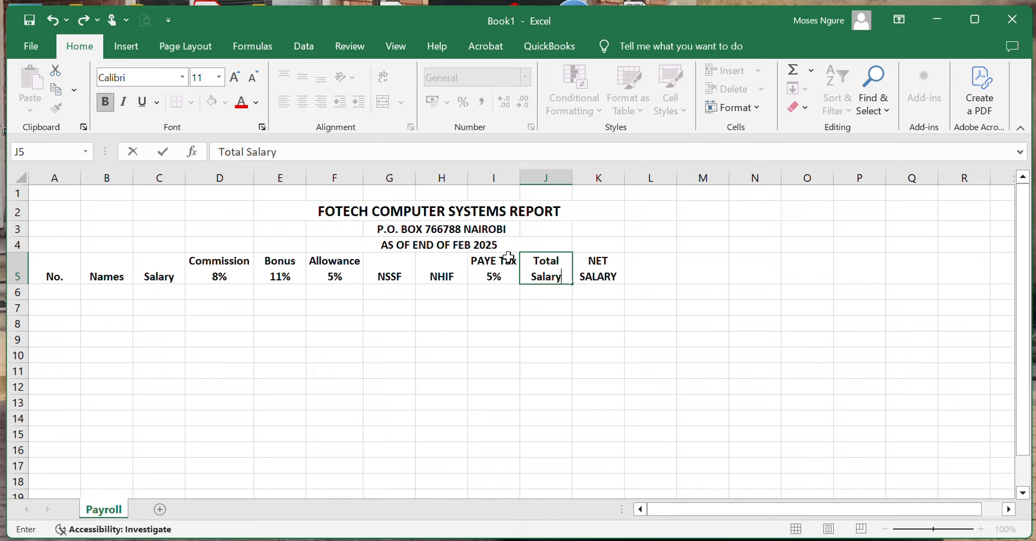
left_click(610, 270)
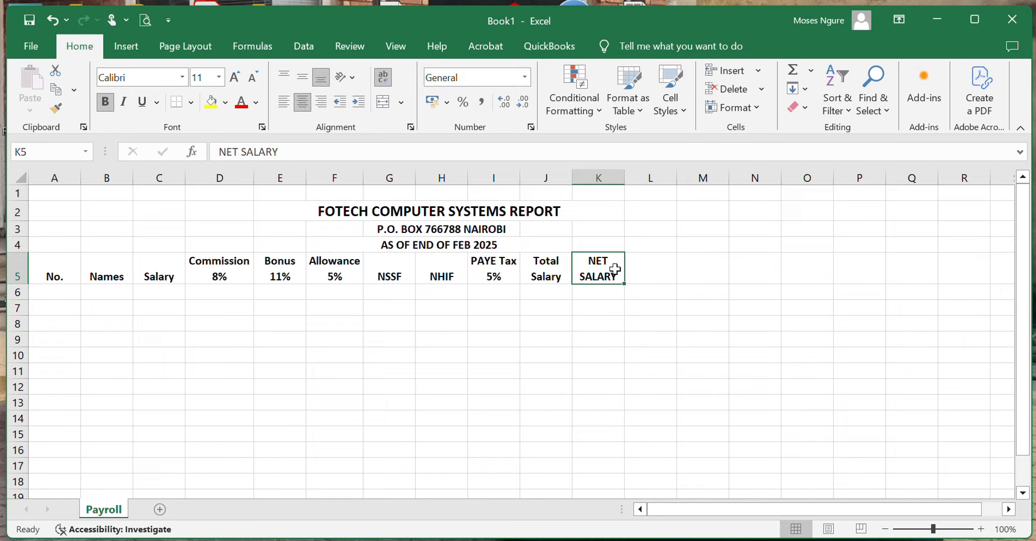
type("Net")
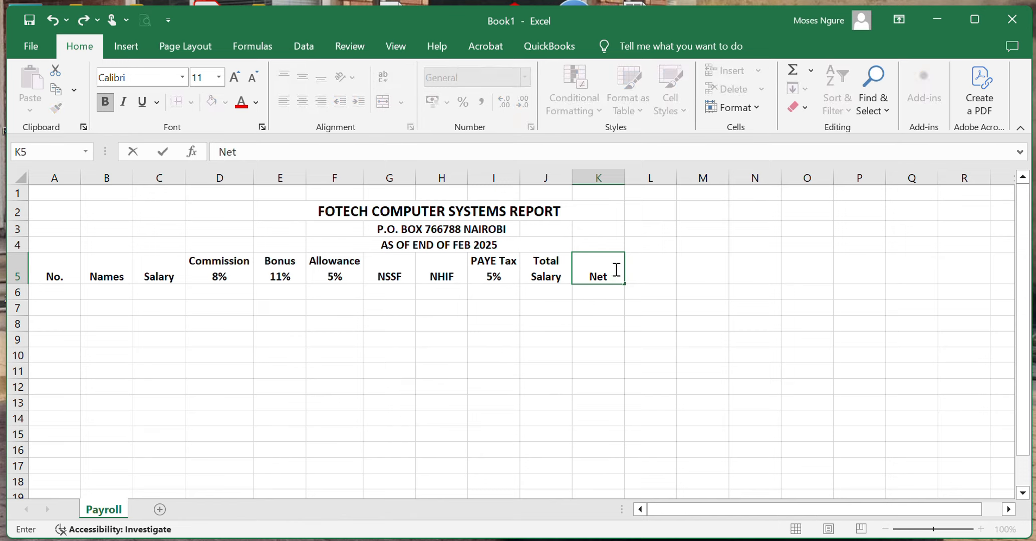
type(" Salary")
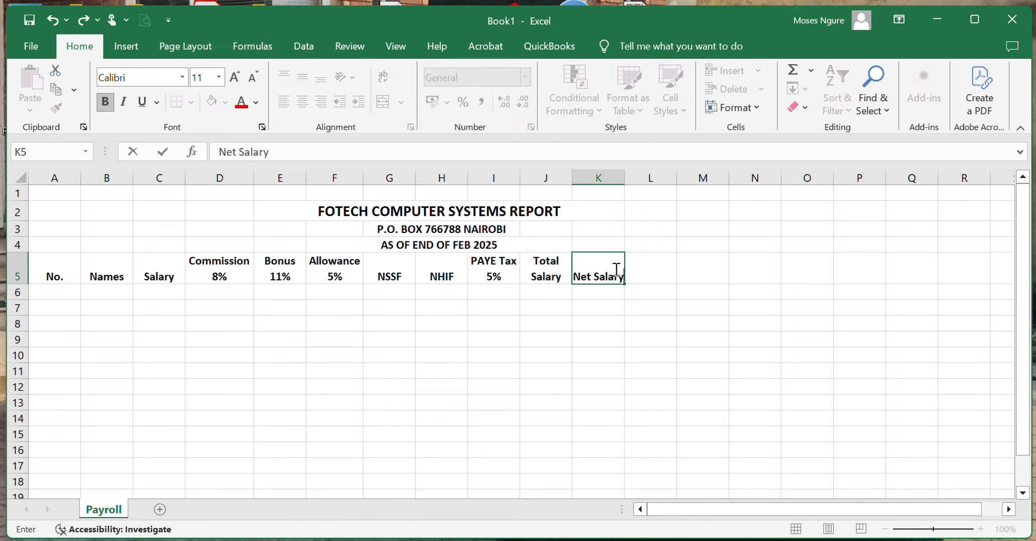
left_click(598, 322)
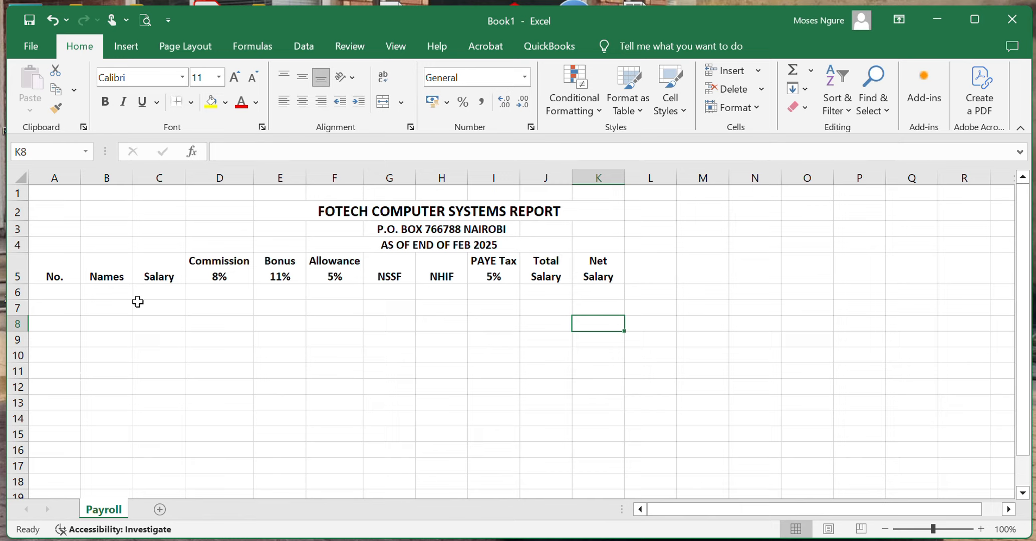
Step: Number the employee rows 1 to 12 in A6:A17 by filling down a series started with 1 and 2
left_click(67, 293)
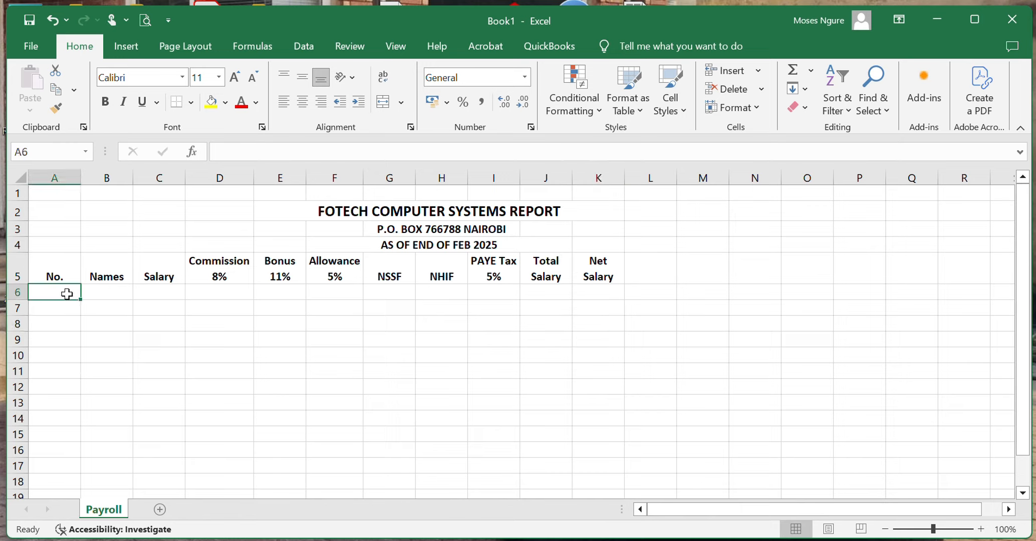
type("1")
key("Return")
type("2")
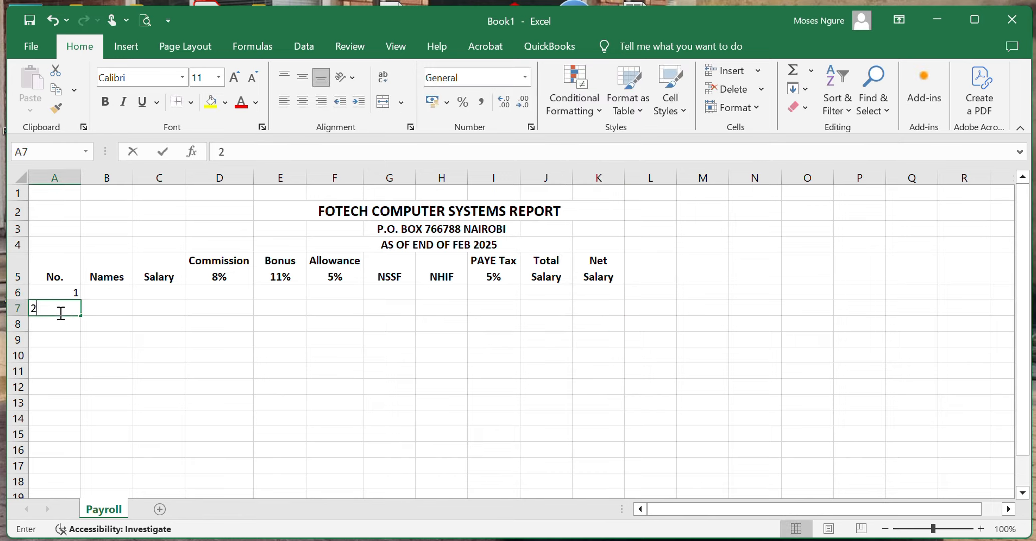
key("Return")
left_click_drag(70, 292, 77, 467)
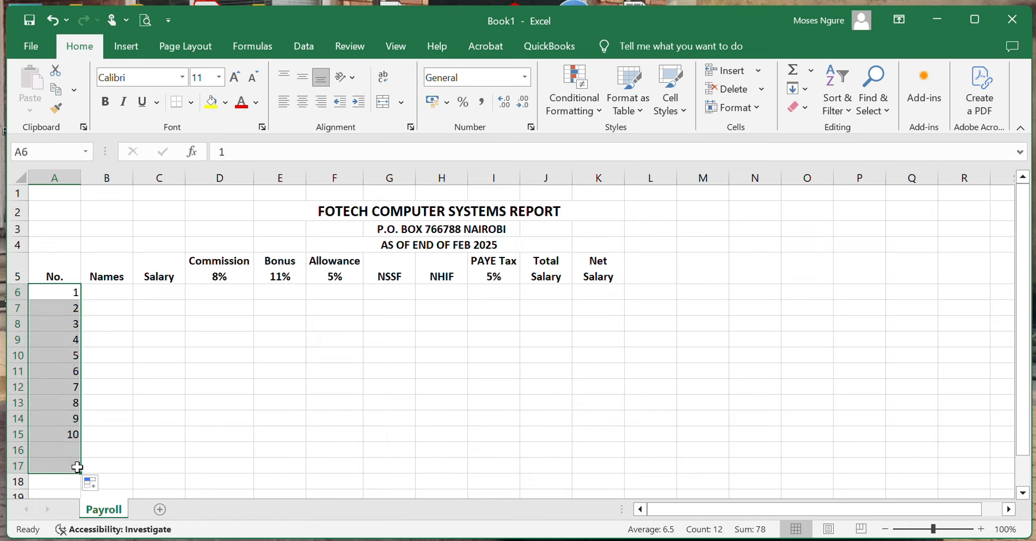
Step: Enter the first employee's full name in B6 and widen column B to fit it
left_click(111, 290)
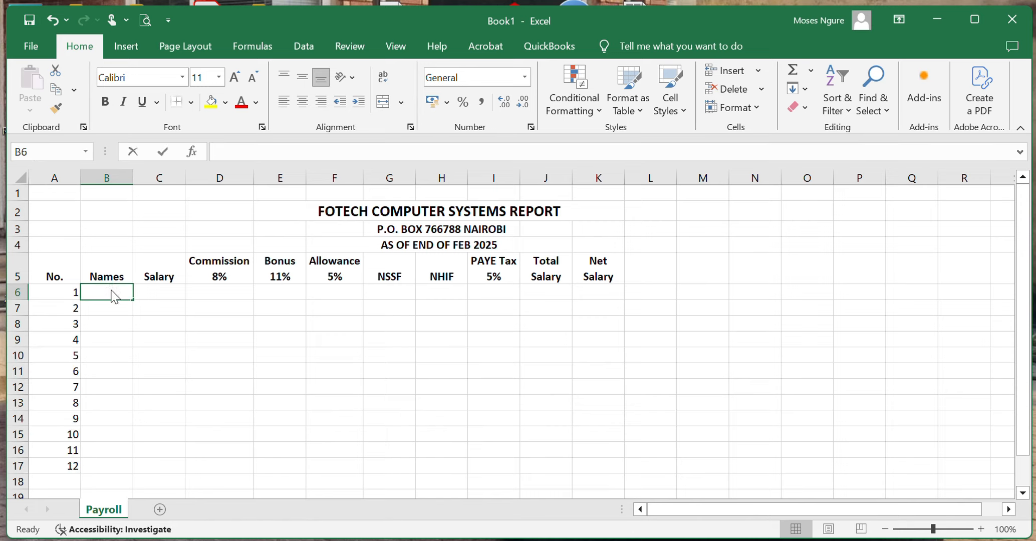
type("Patric")
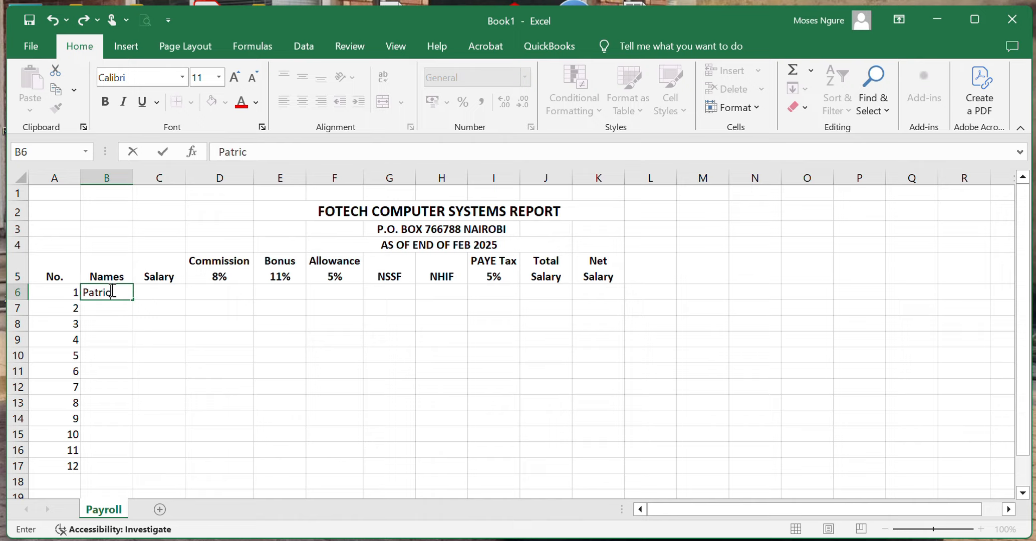
type("k Joshua")
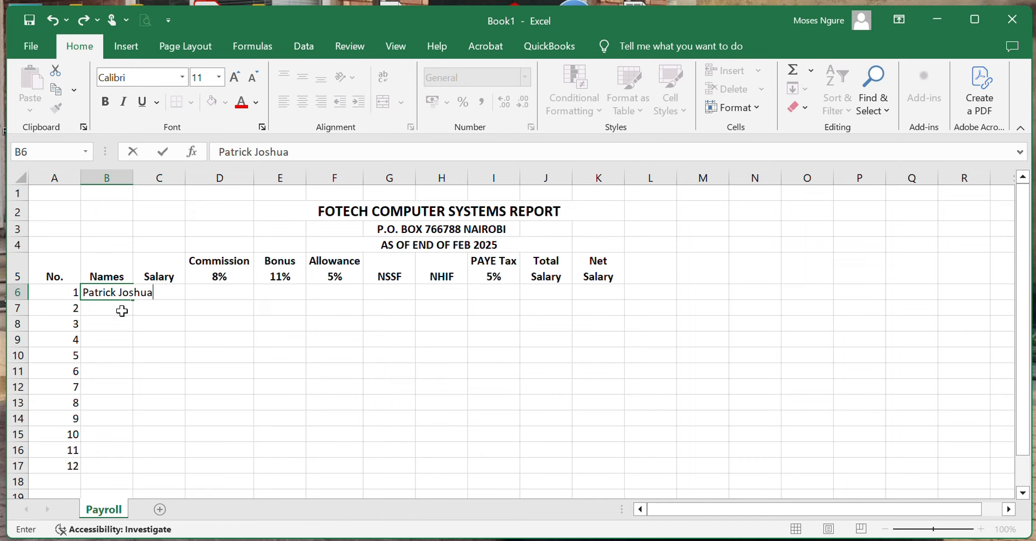
left_click(121, 310)
left_click_drag(133, 178, 164, 178)
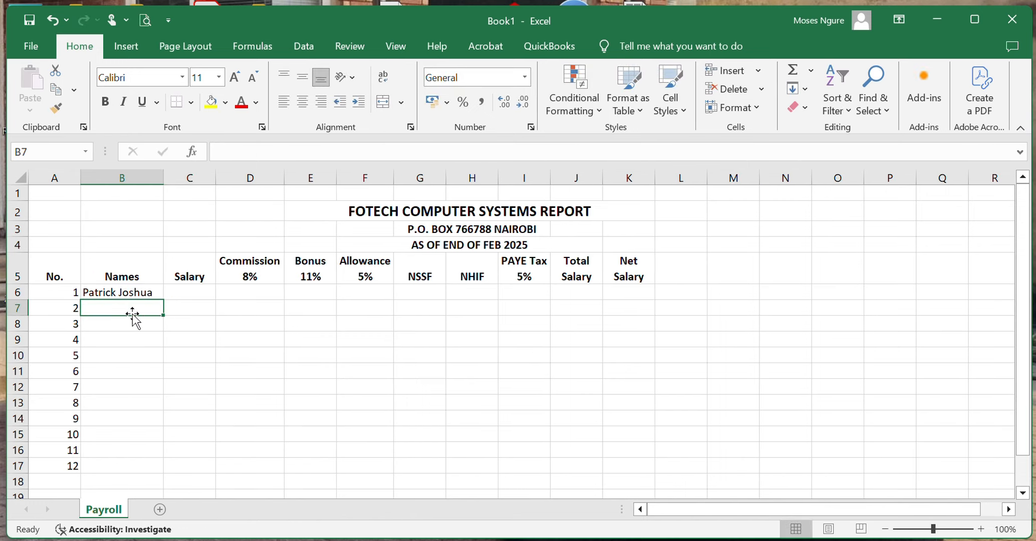
Step: Enter the full names of the second and third employees in B7 and B8
type("Tab")
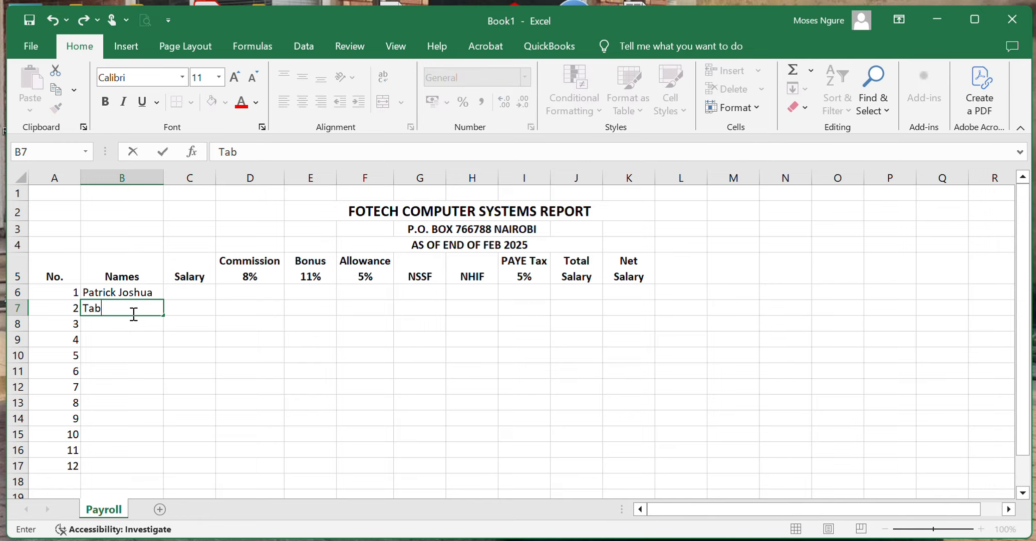
type("itha Wanjiku")
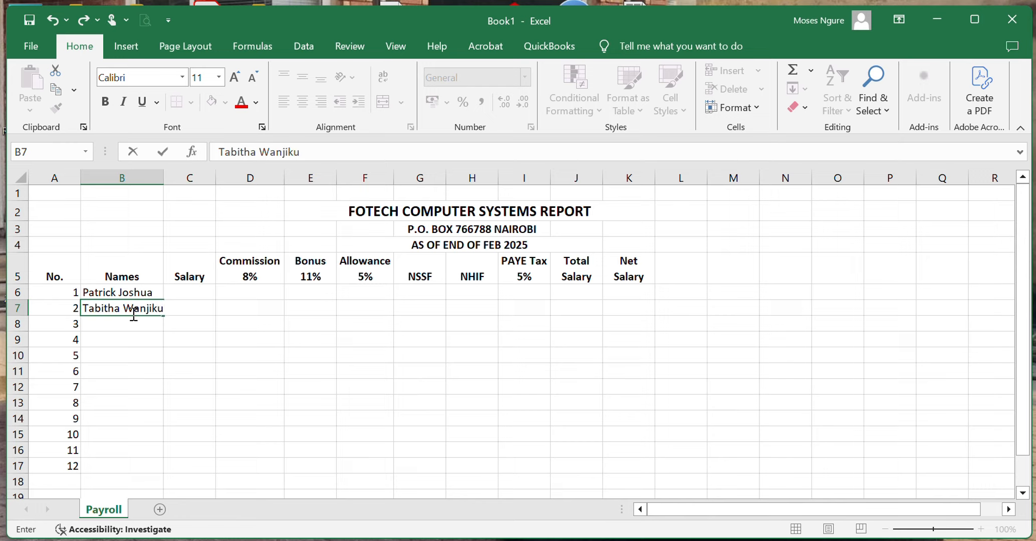
left_click(134, 324)
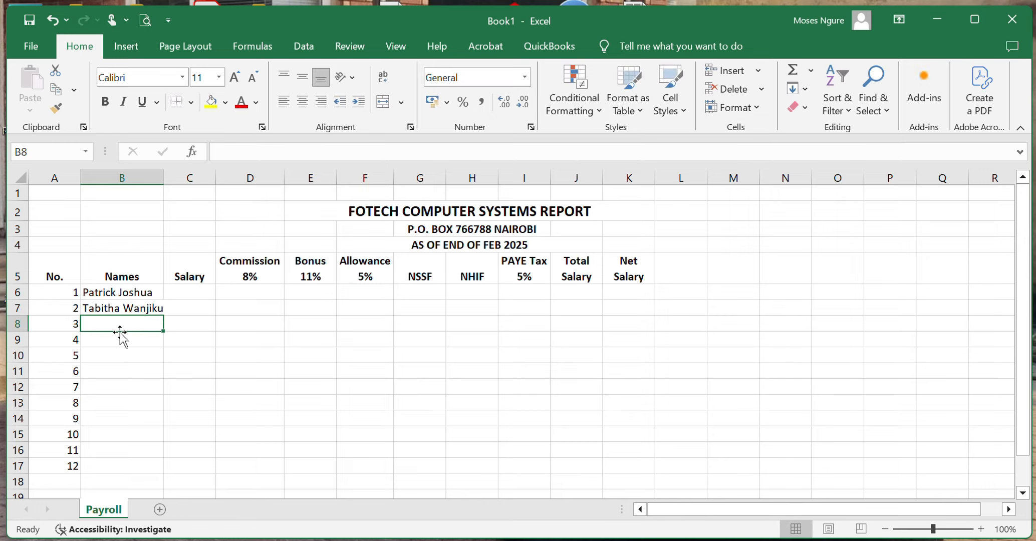
type("Cale")
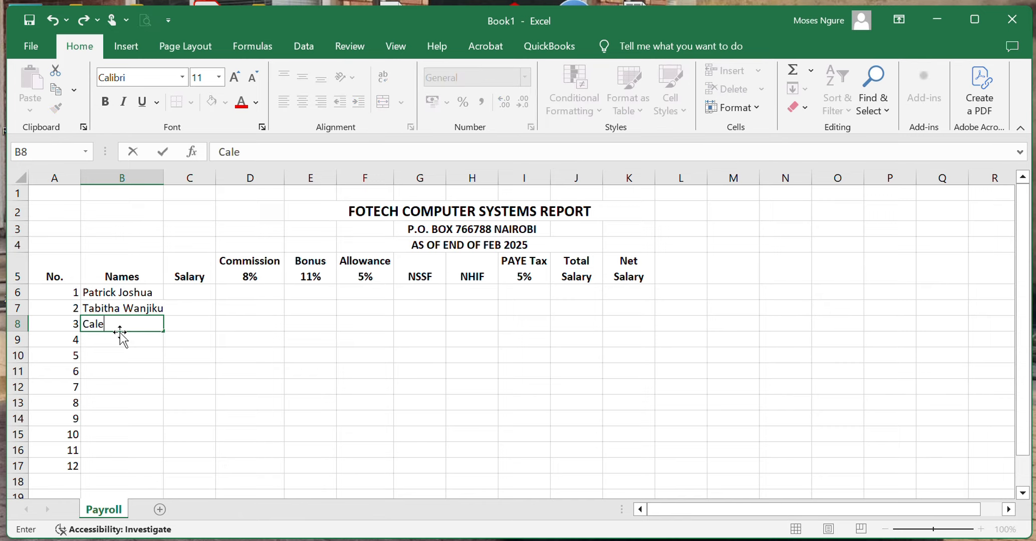
type("b Omondi")
left_click(147, 341)
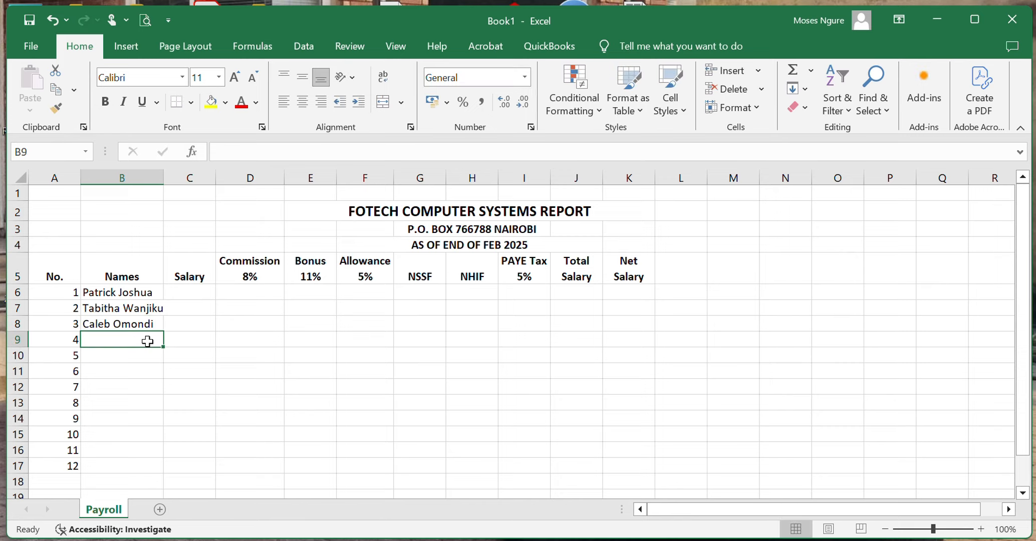
Step: Fill in the full names of employees 4 and 5 in B9 and B10
type("Ann")
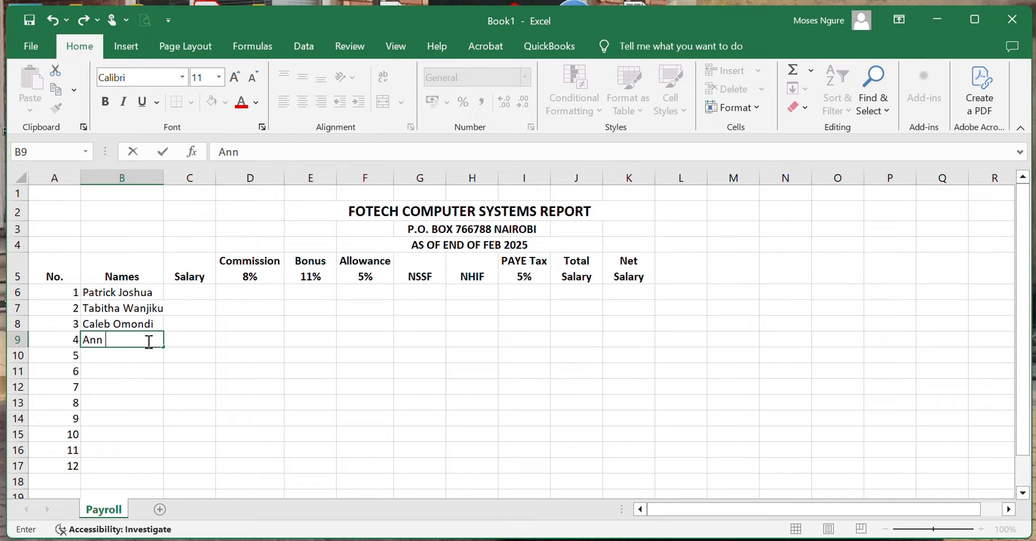
type(" Chebet")
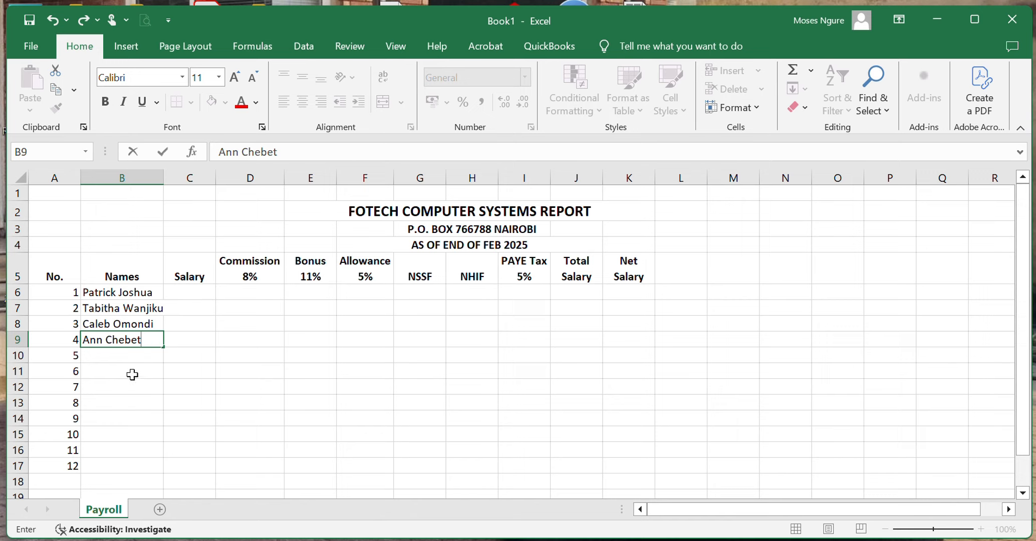
left_click(131, 357)
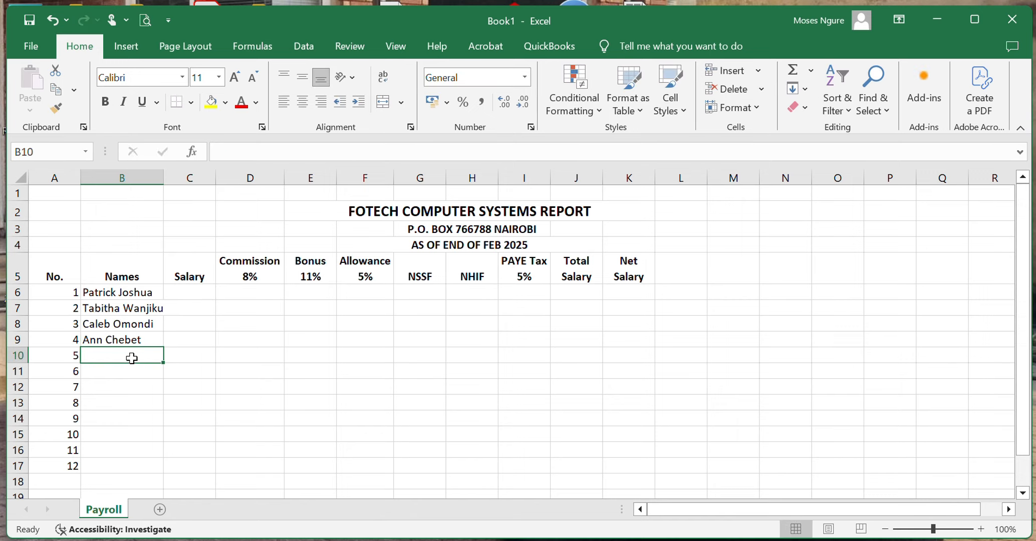
type("Mary")
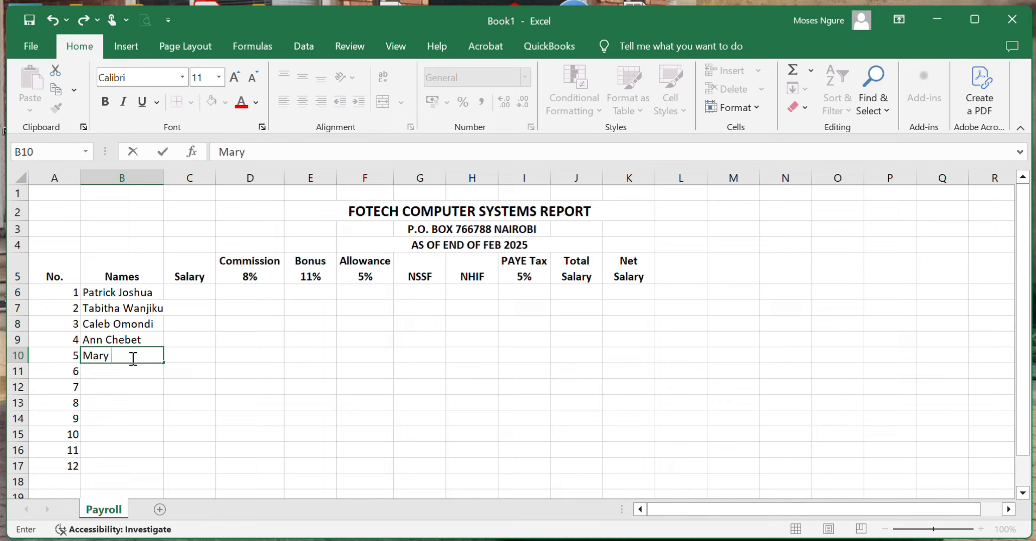
type(" Muema")
key("Return")
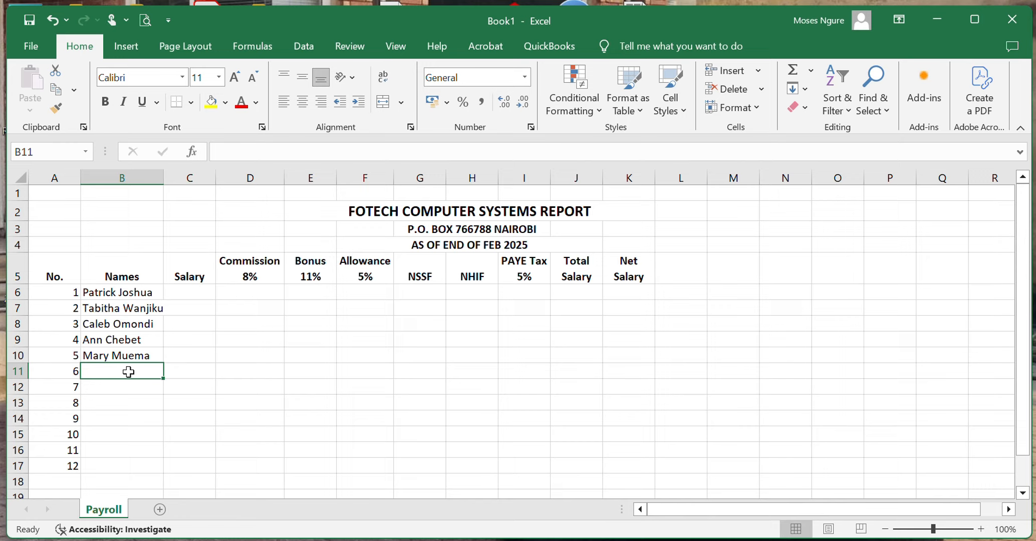
Step: Add the full names of employees 6 and 7 in B11 and B12, replacing the autocomplete suggestion in B12
type("John")
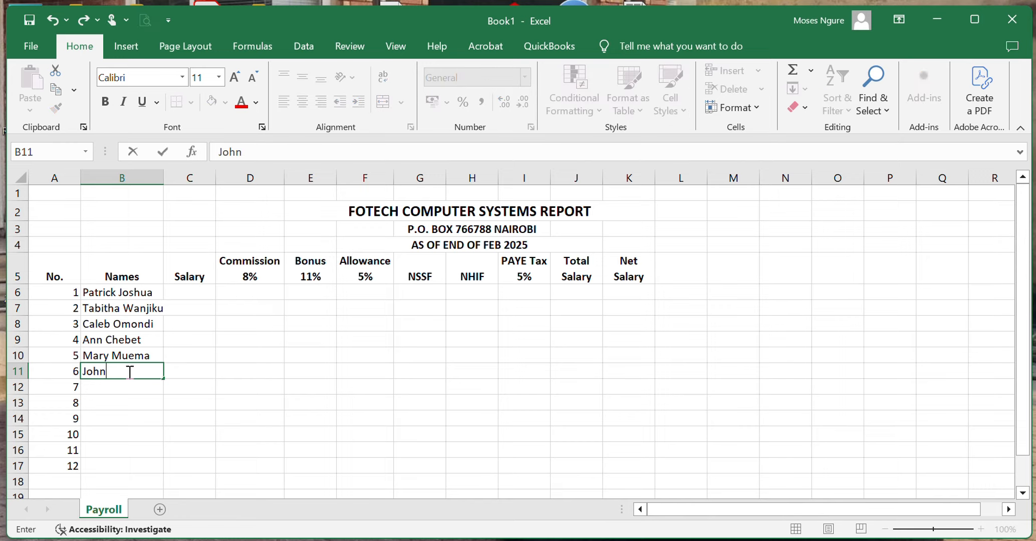
type(" Kioko")
key("Return")
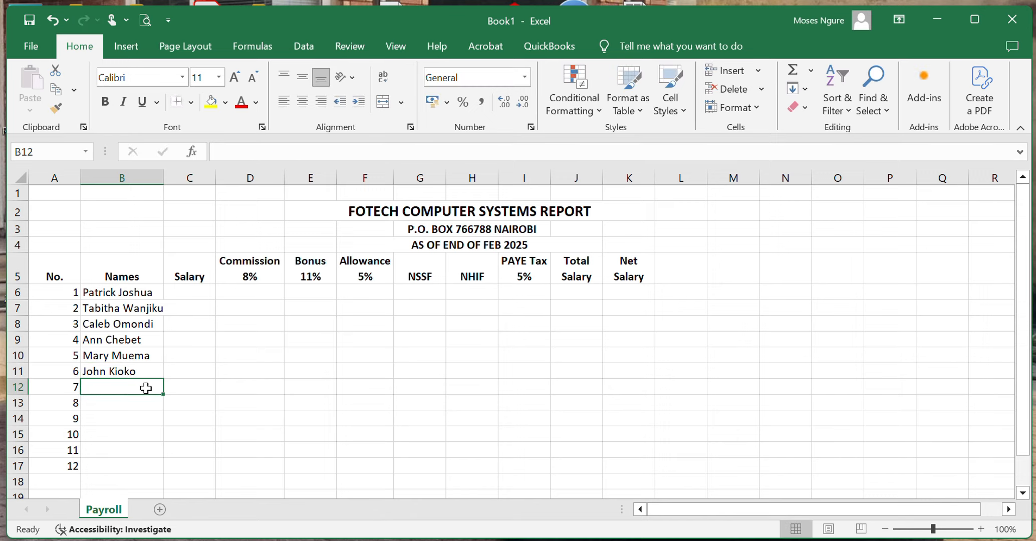
type("C")
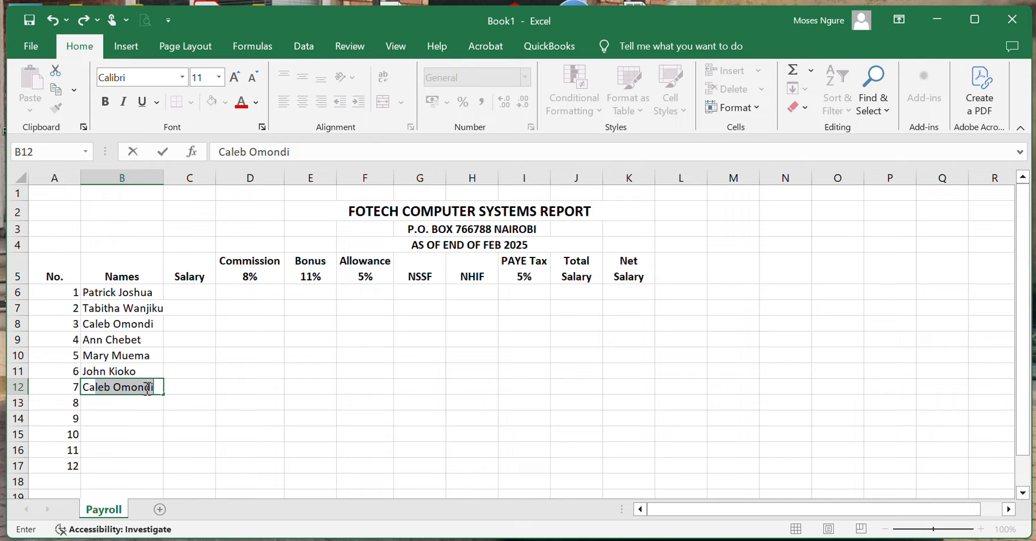
type("arol")
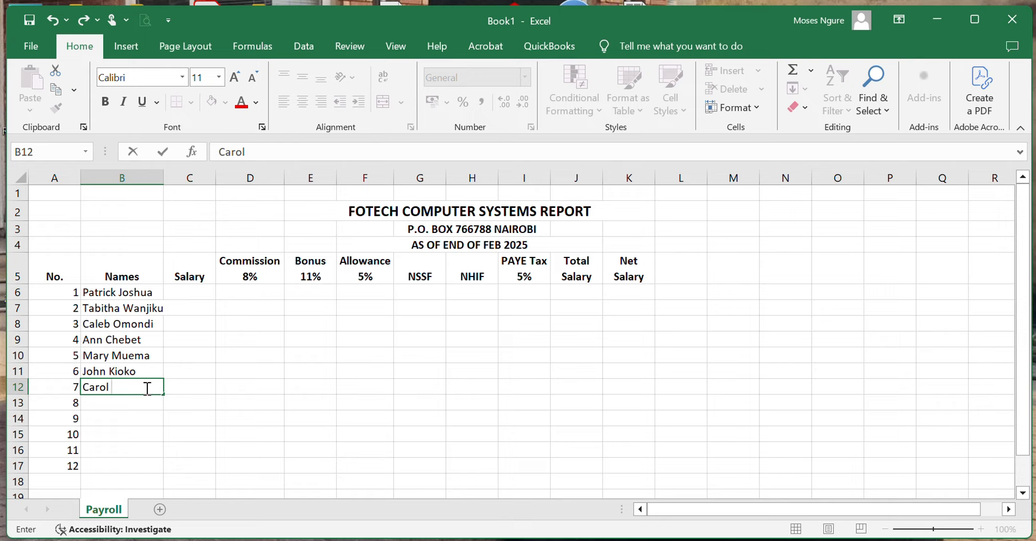
type("Wambu")
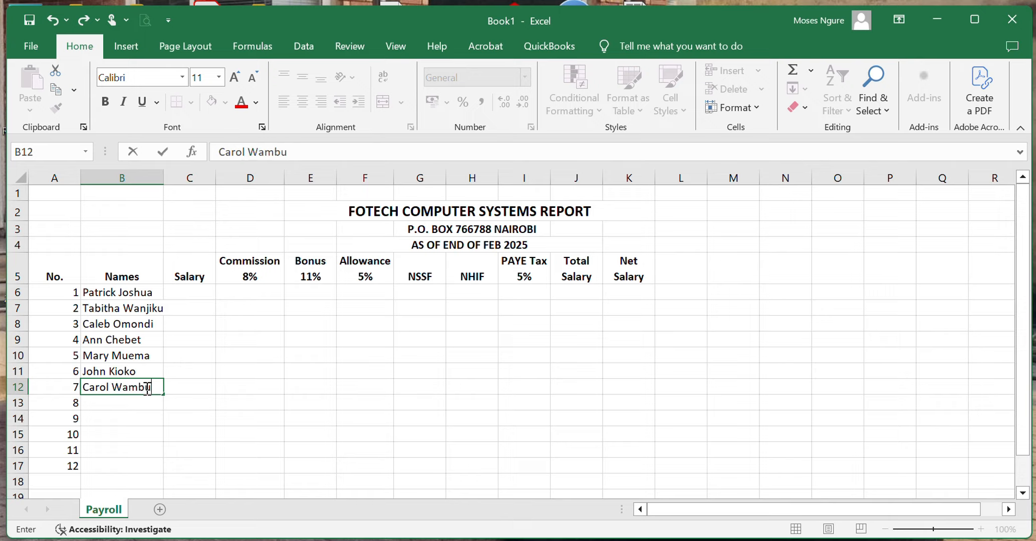
type("i")
left_click(130, 402)
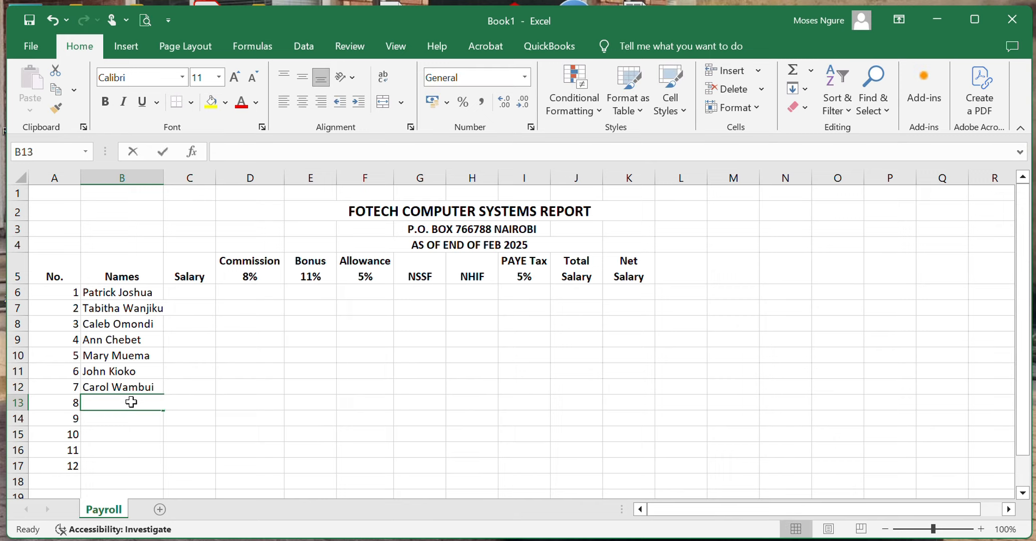
Step: Enter the full names of the eighth and ninth employees in B13 and B14
type("Tom ")
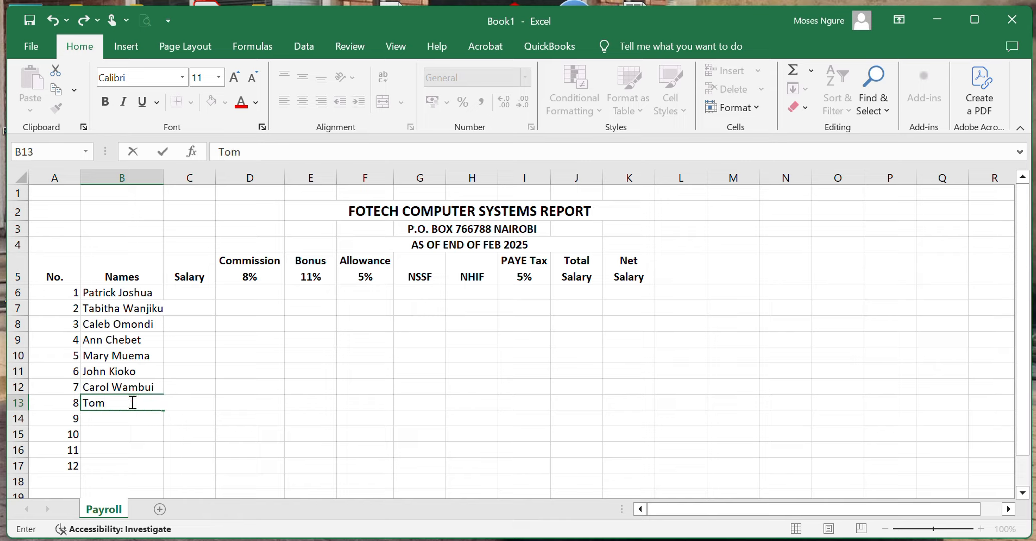
type("Mwendwa")
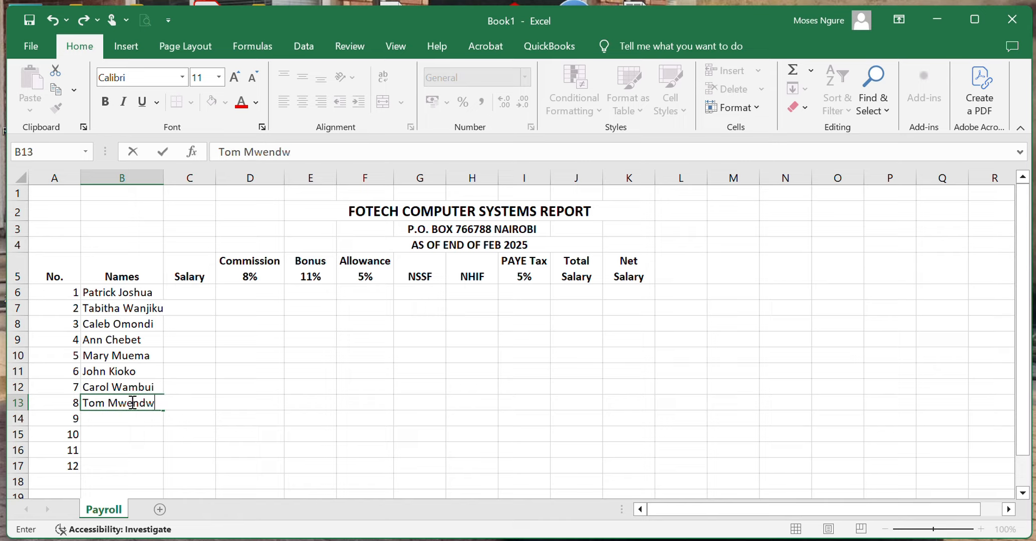
left_click(130, 420)
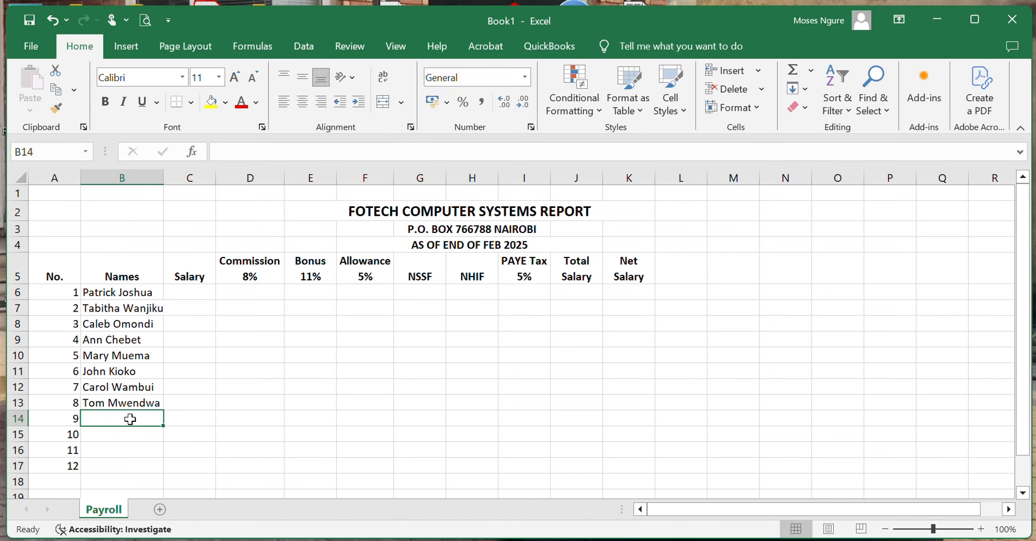
type("Tracy")
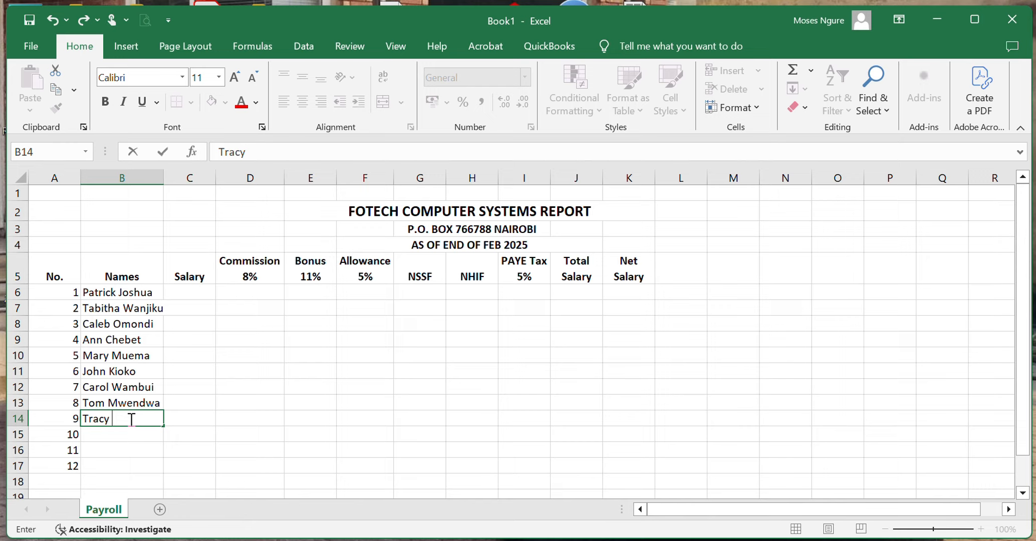
type("Atieno")
left_click(124, 436)
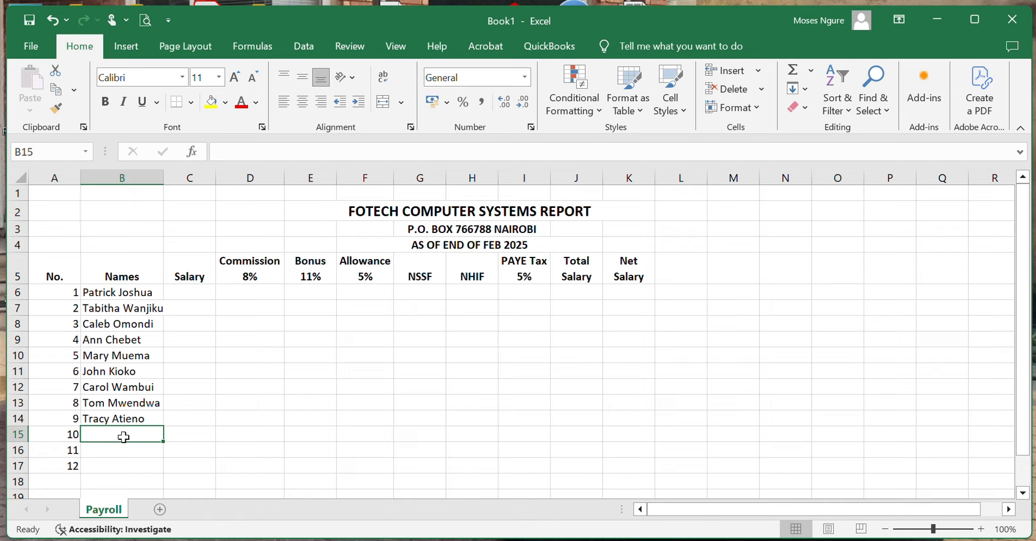
Step: Enter the tenth employee's full name in B15 and widen the Names column slightly
double_click(124, 436)
type("Jac")
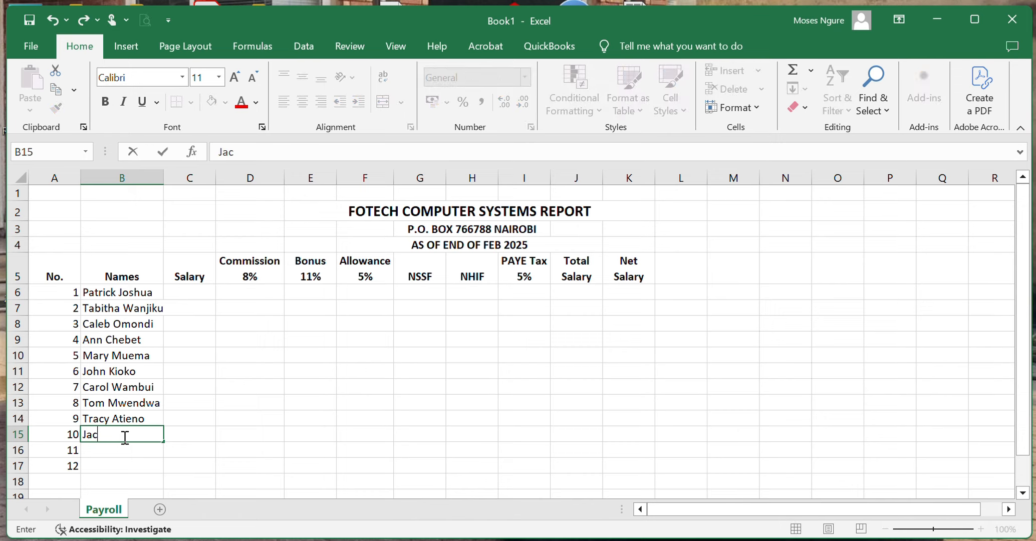
type("kie Anyona")
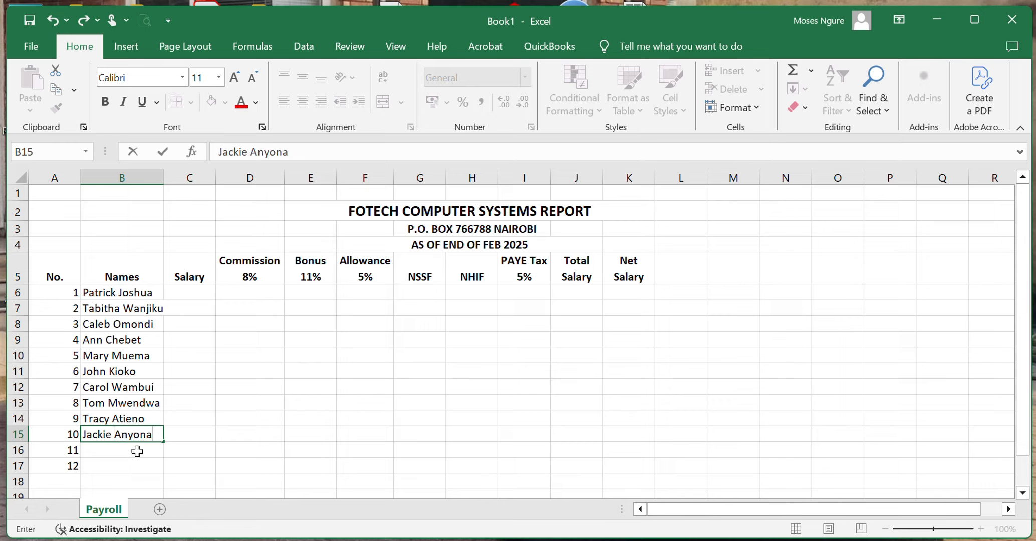
left_click(136, 451)
left_click(187, 295)
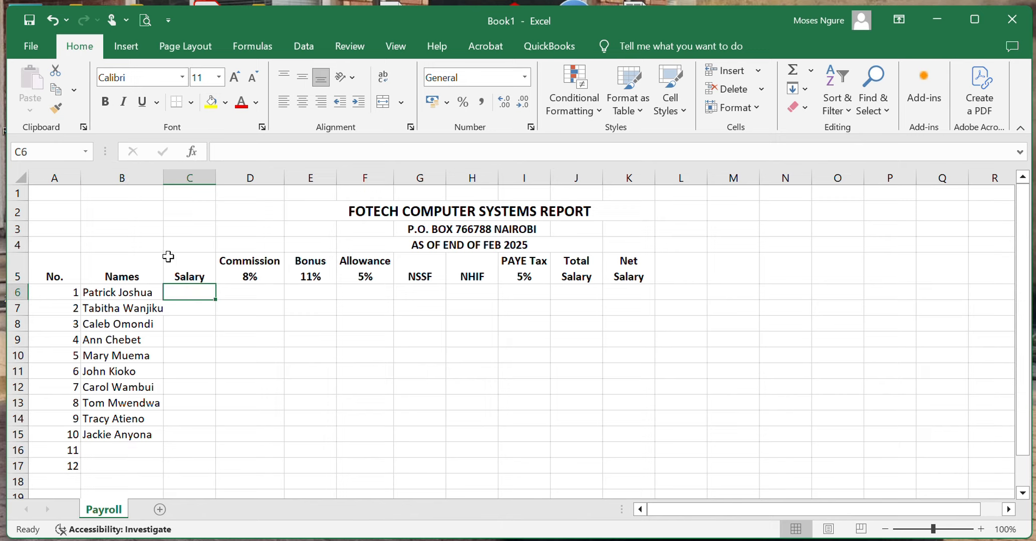
left_click_drag(161, 178, 172, 177)
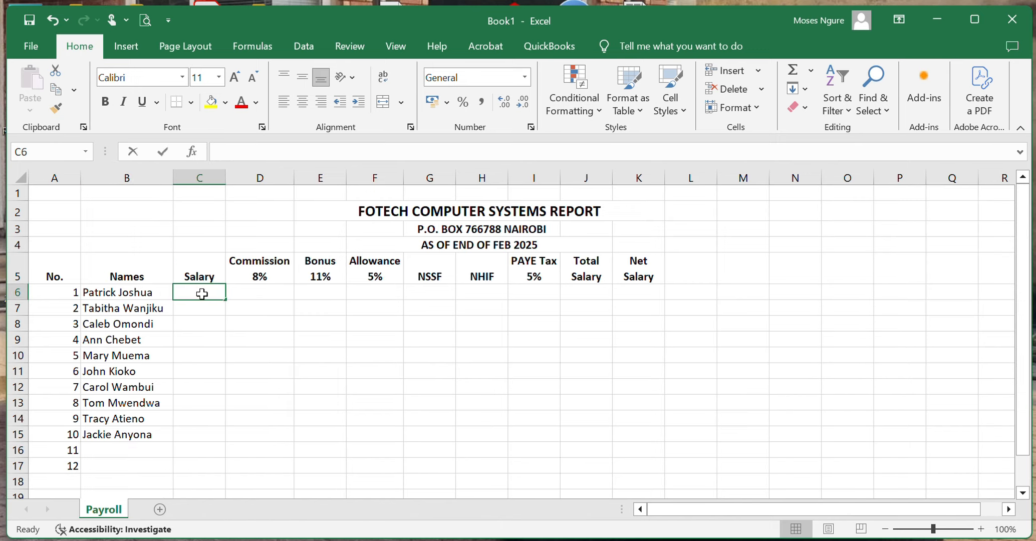
Step: Enter the salaries of the first three employees in C6:C8 as 30000, 26000 and 30000
type("30000")
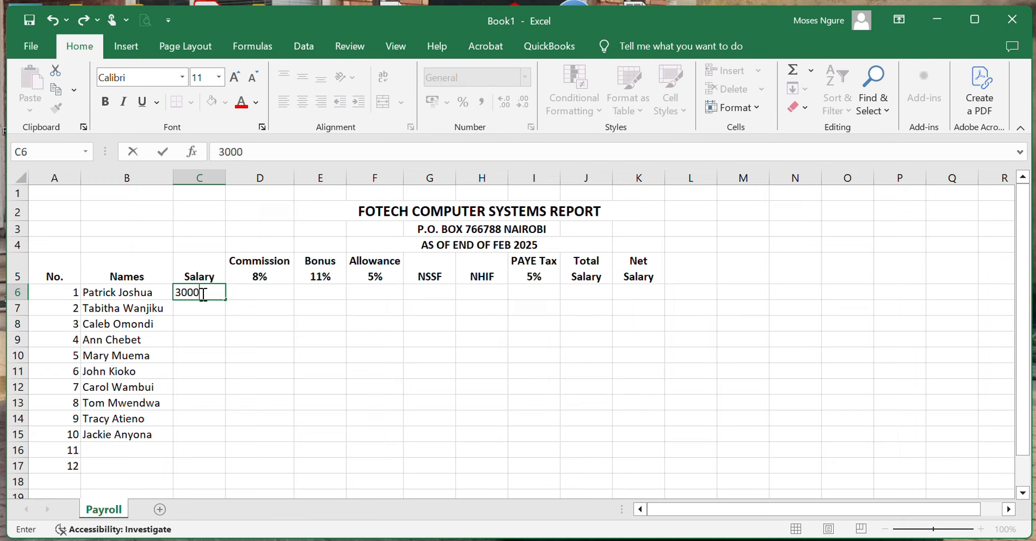
left_click(205, 313)
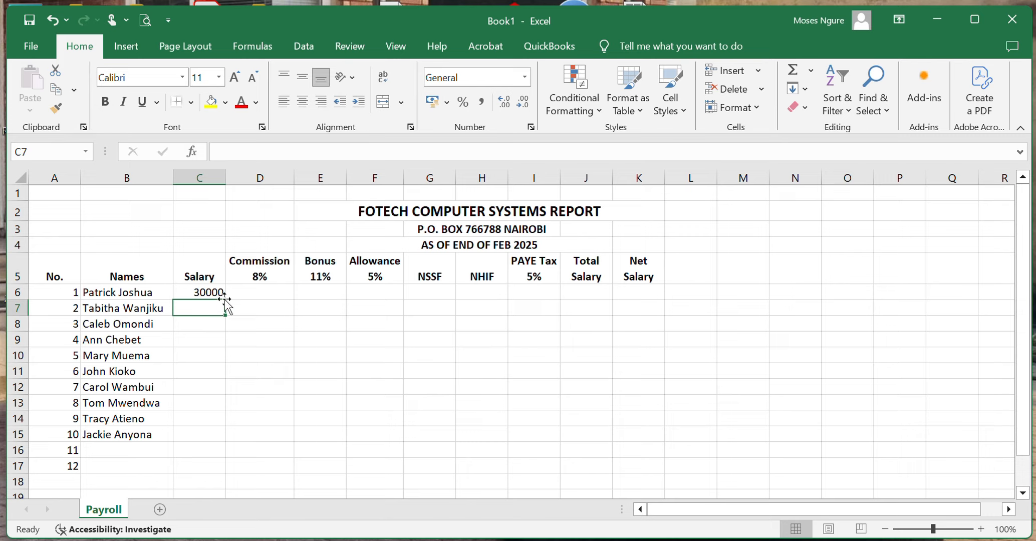
type("26000")
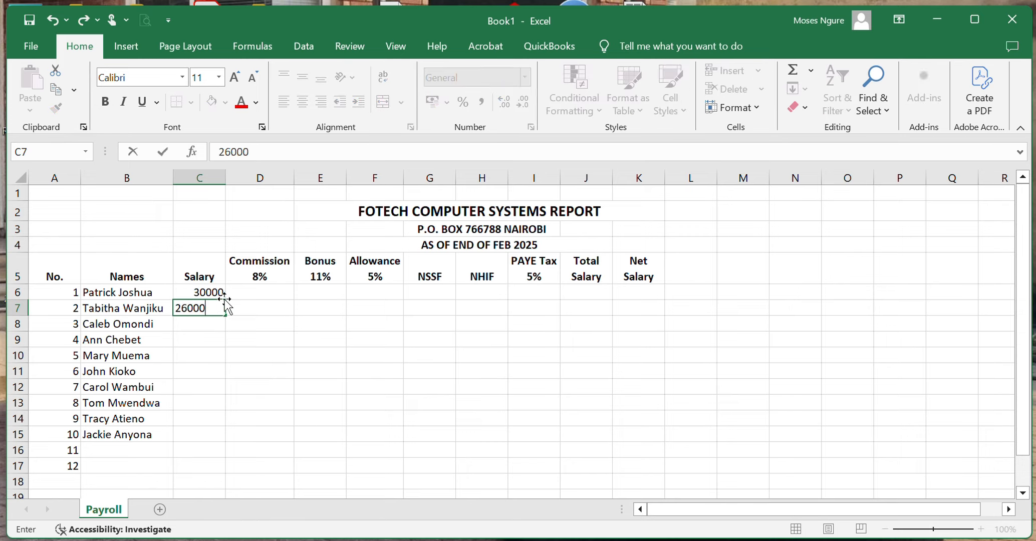
key("Return")
type("309")
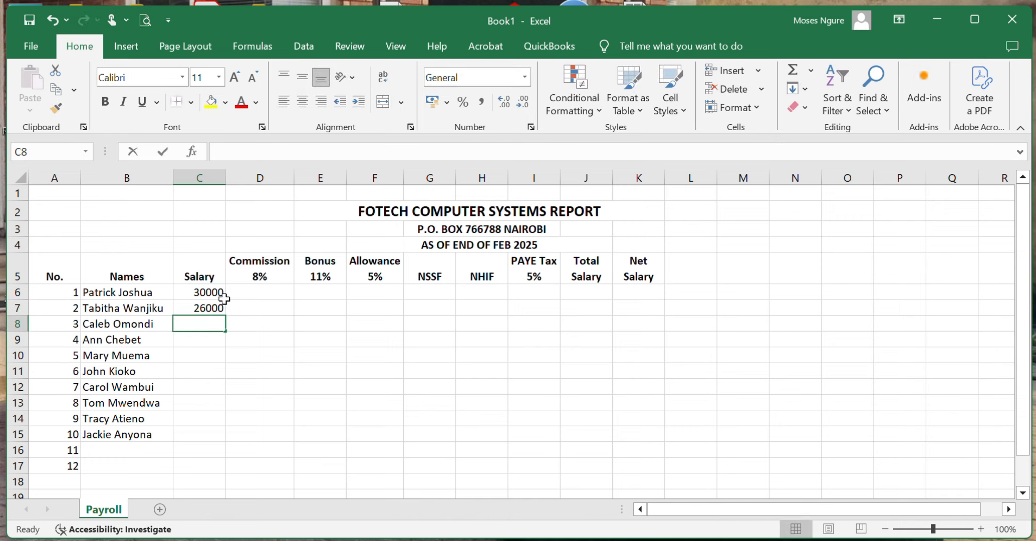
key("BackSpace")
type("0000")
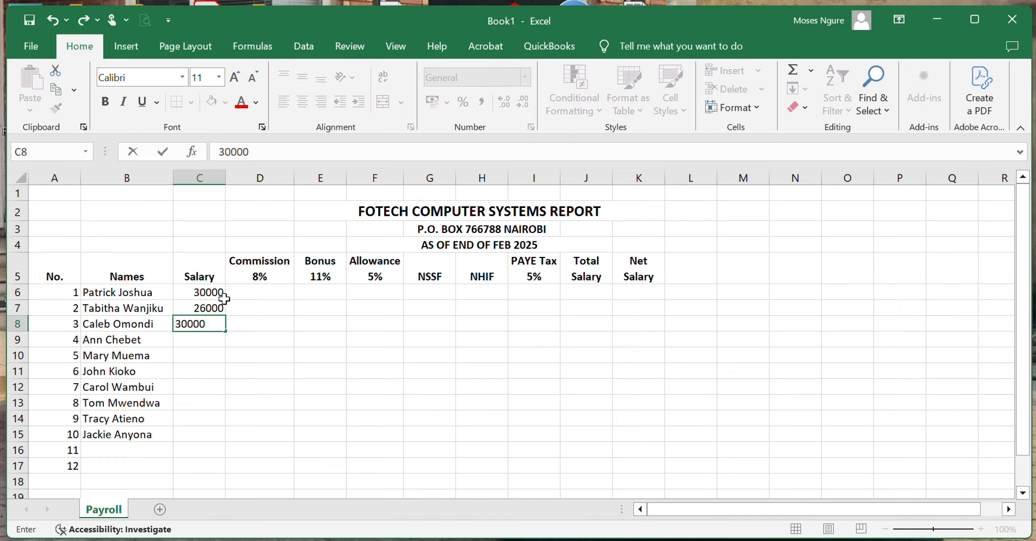
key("Return")
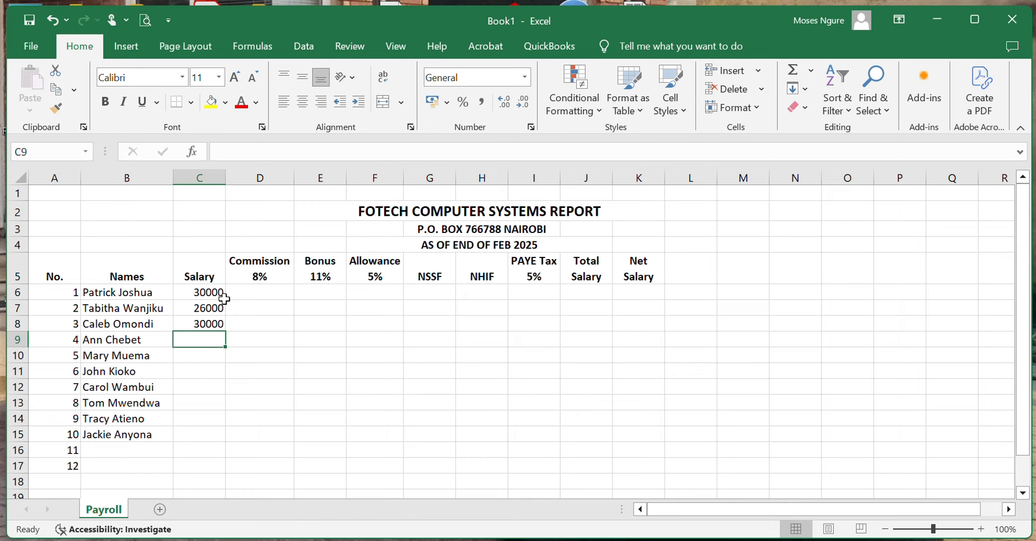
Step: Enter the salaries of employees 4 and 5 in C9 and C10 as 29000 and 21000
type("290000")
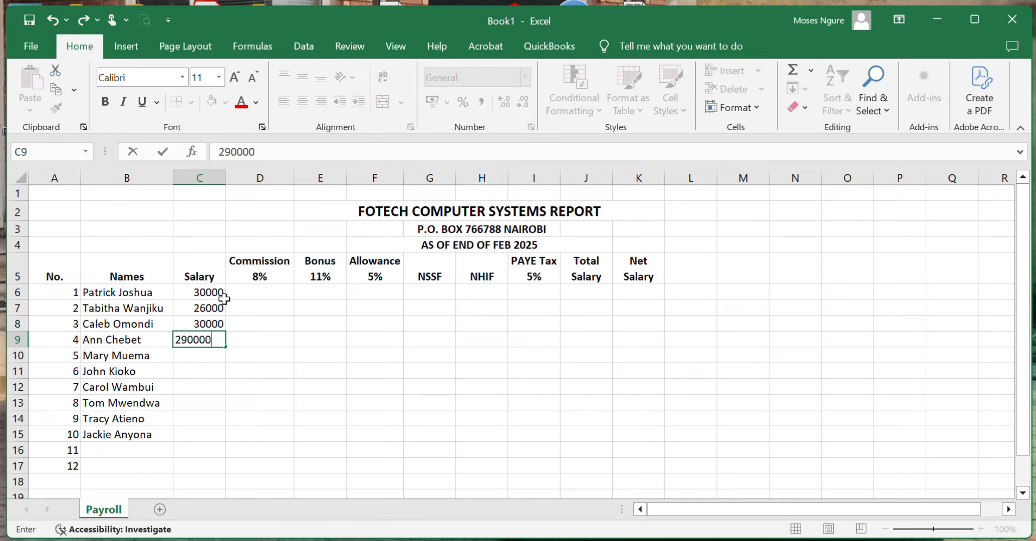
key("BackSpace")
key("Return")
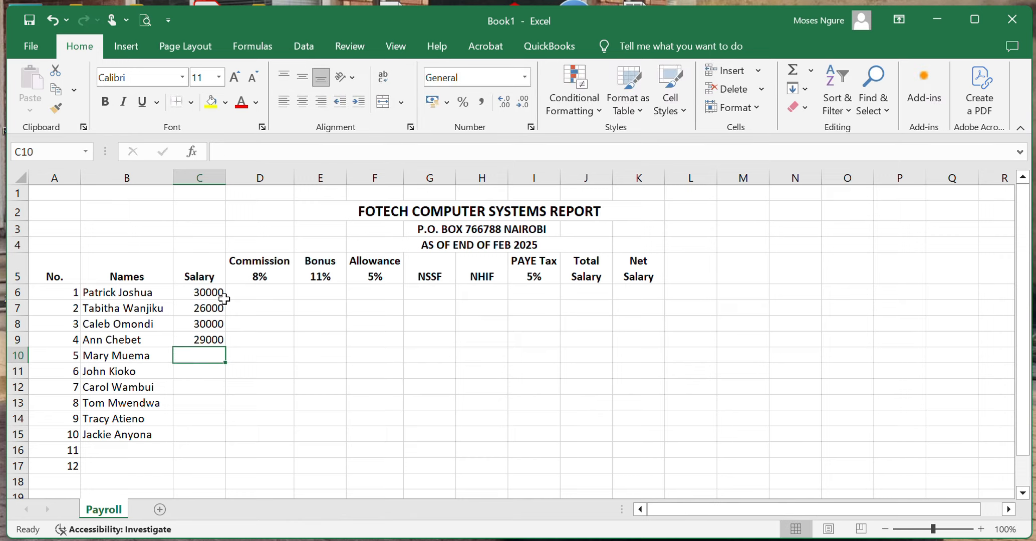
type("21000")
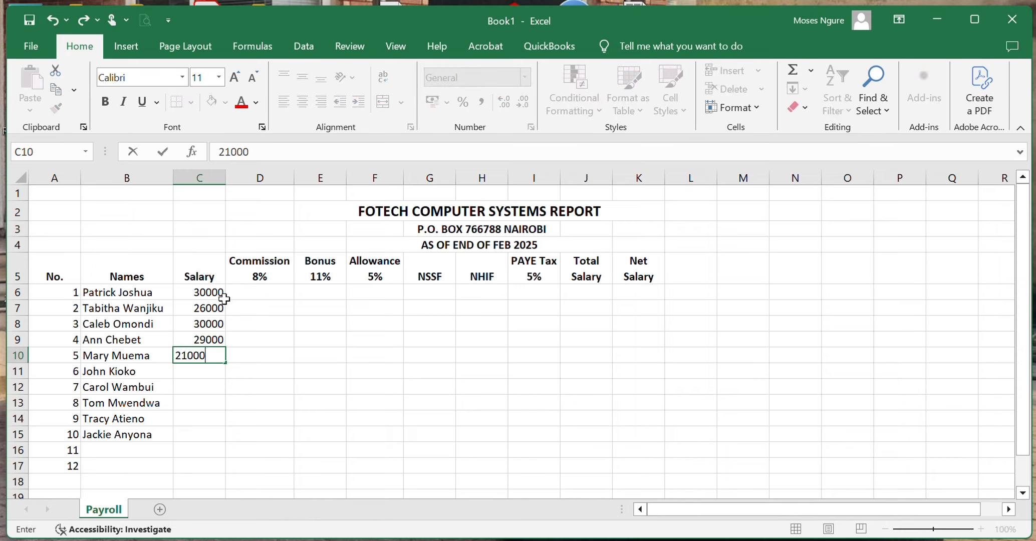
key("Return")
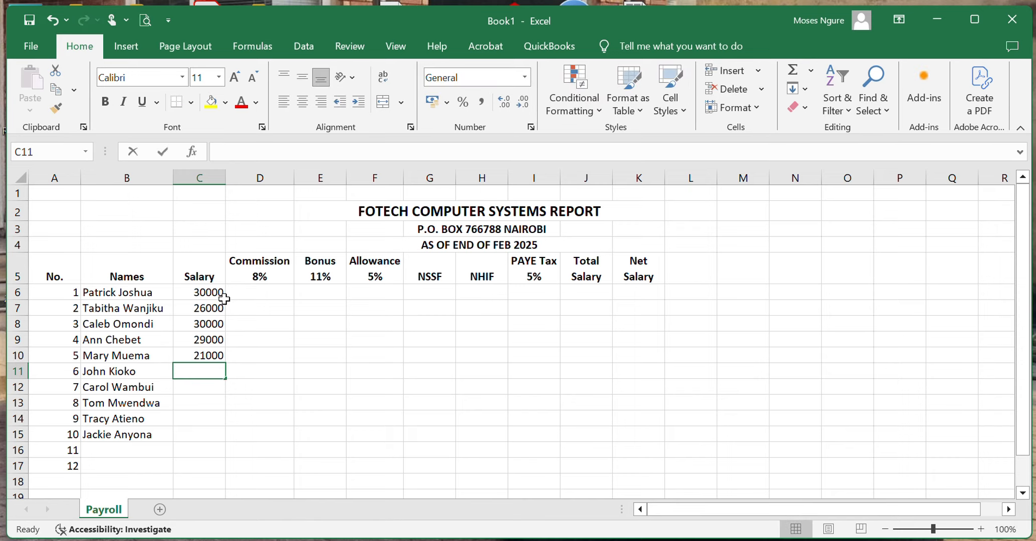
Step: Enter the salaries of employees 6 to 10 in C11:C15 as 19000, 35000, 40000, 43000 and 27000
type("19000")
key("Return")
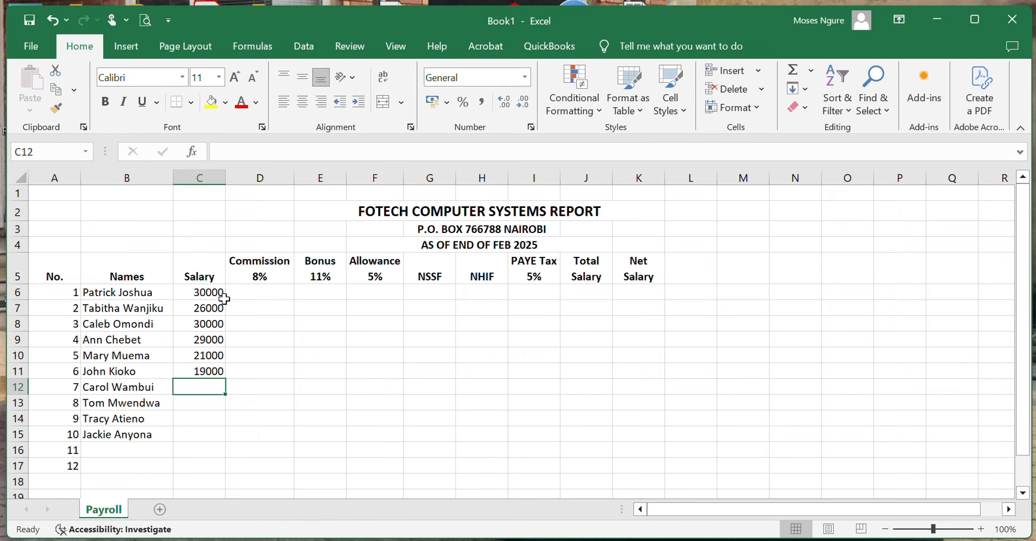
type("35000")
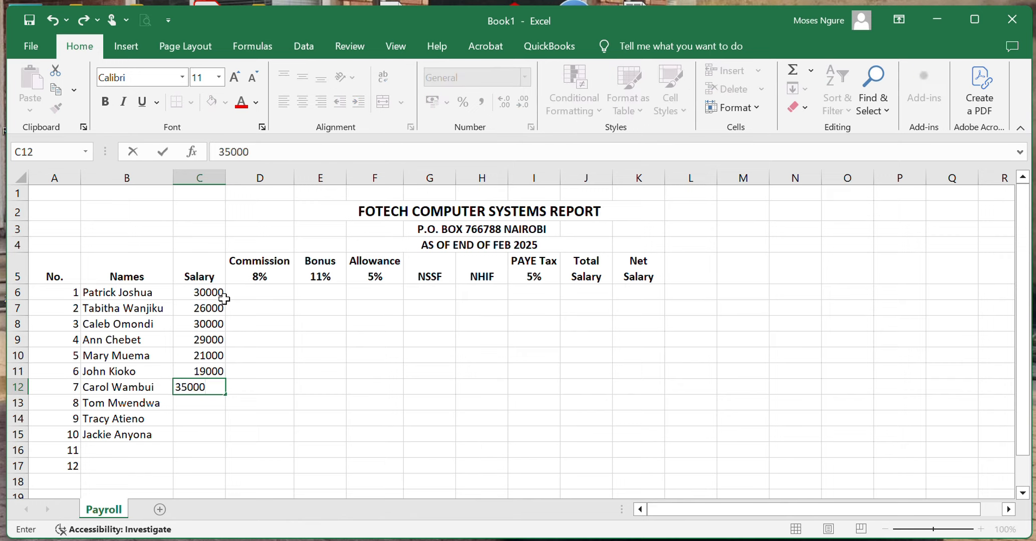
key("Return")
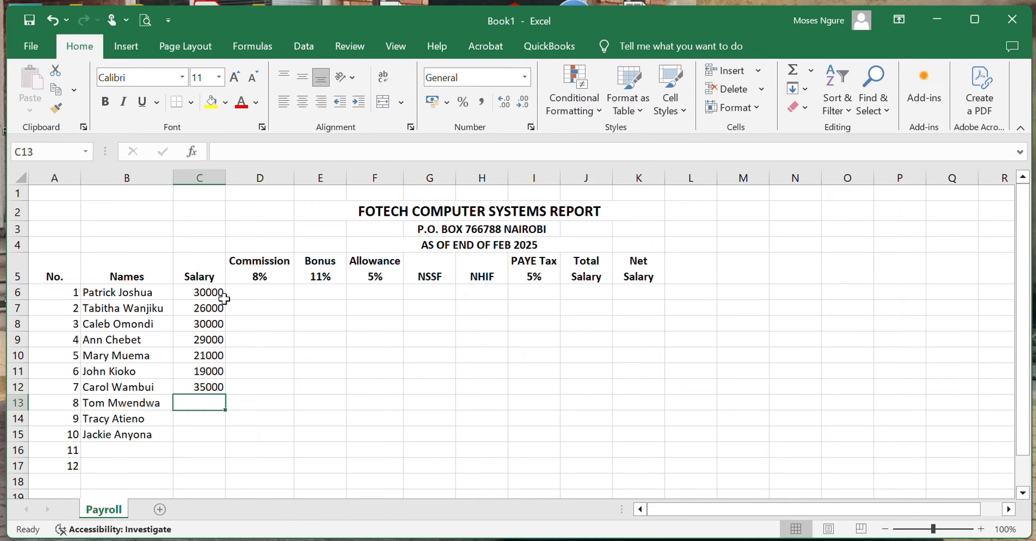
type("40000")
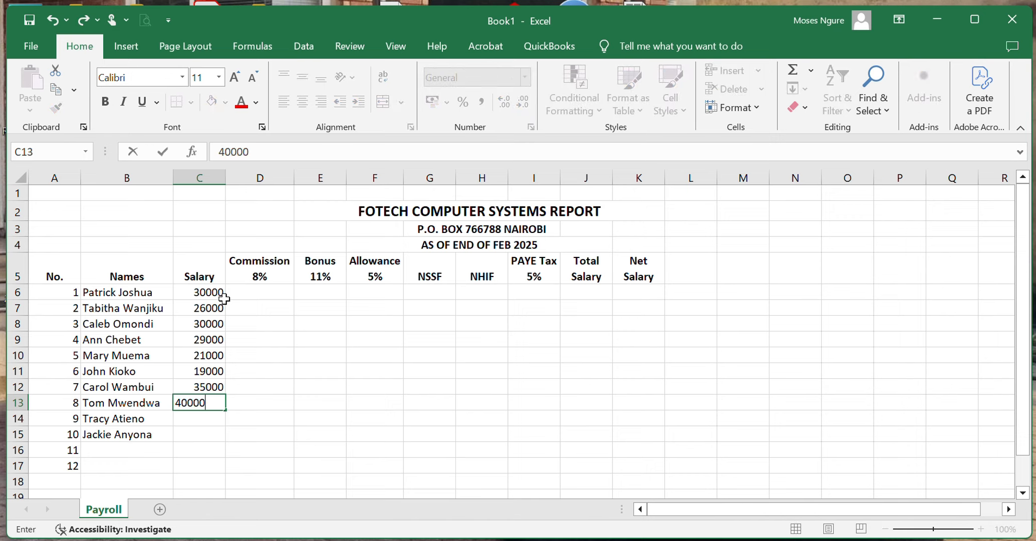
key("Return")
type("43000")
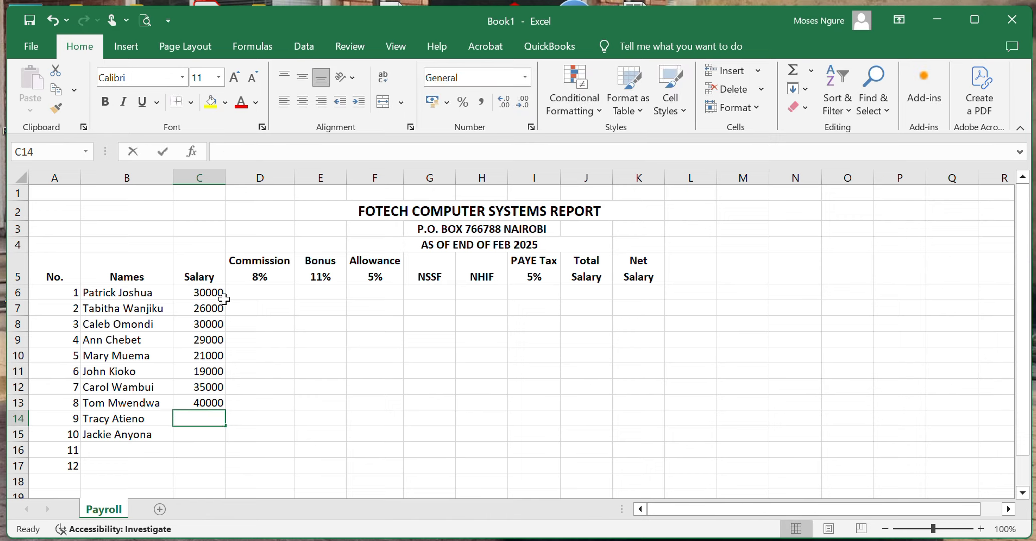
key("Return")
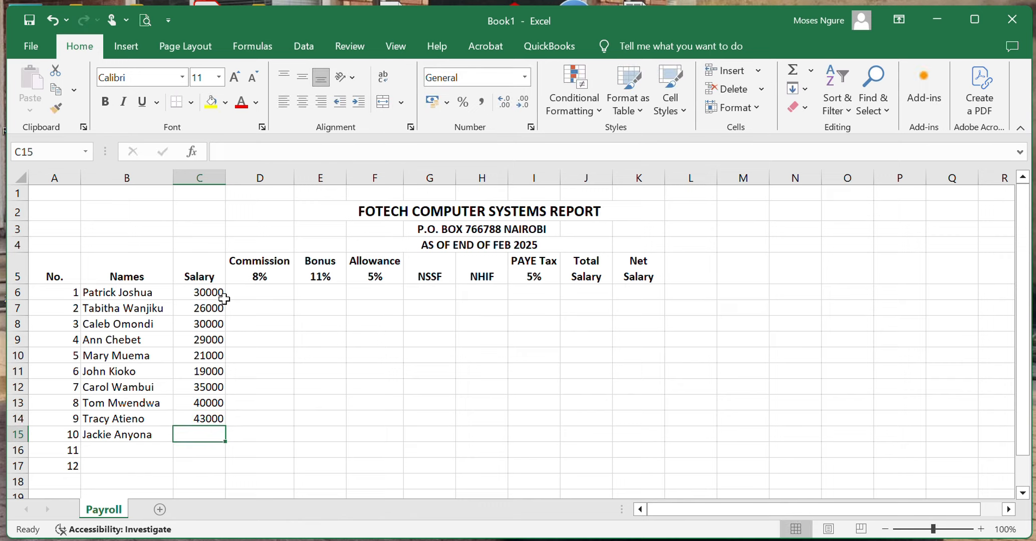
type("27")
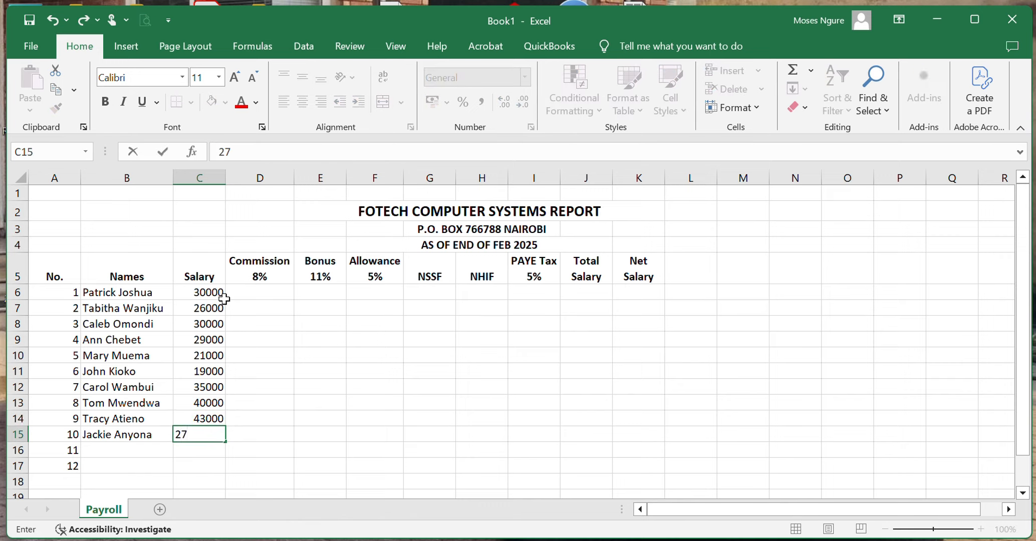
type("000")
left_click(258, 370)
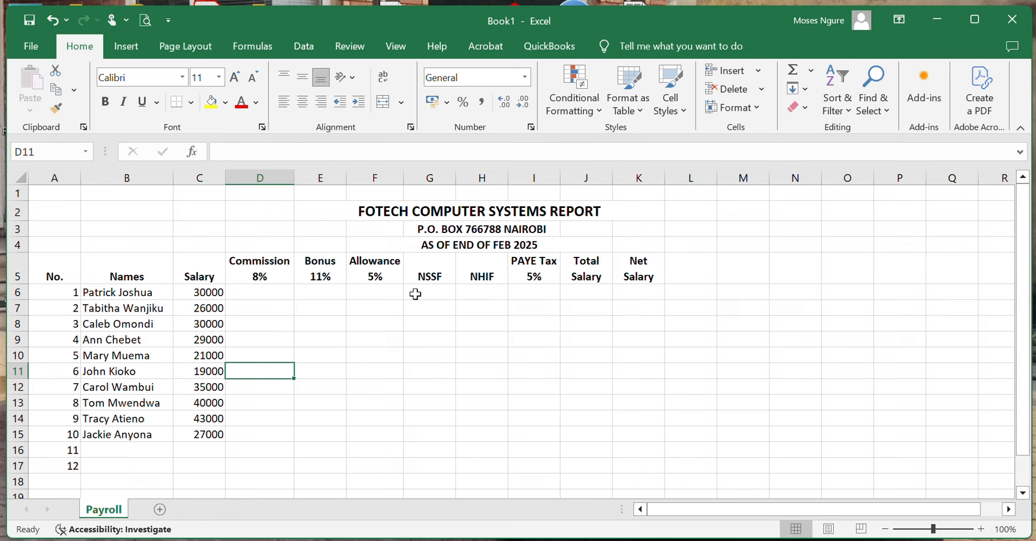
Step: Fill the NSSF cells G6:G15 with 400 and clear the unused row numbers 11 and 12 in A16:A17
left_click(432, 291)
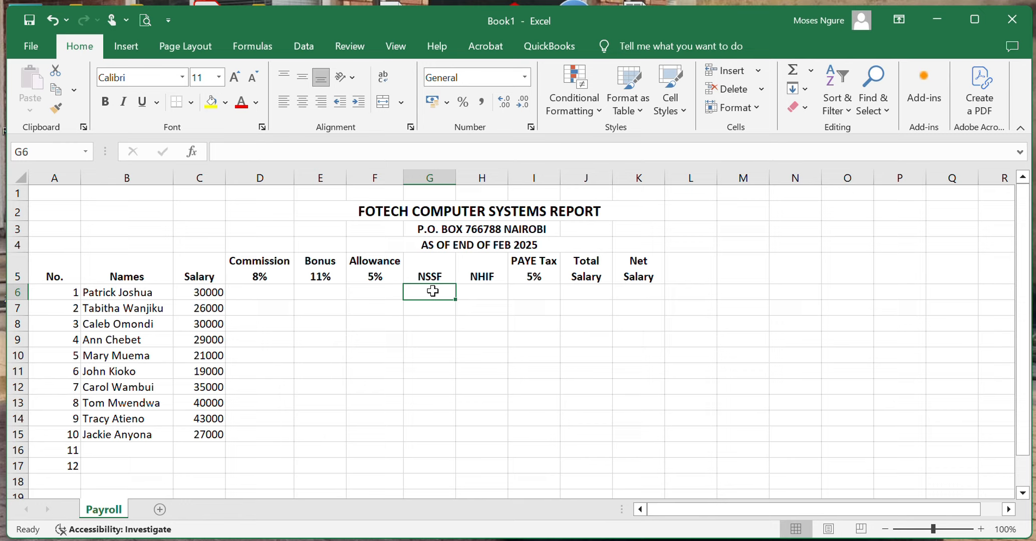
type("400")
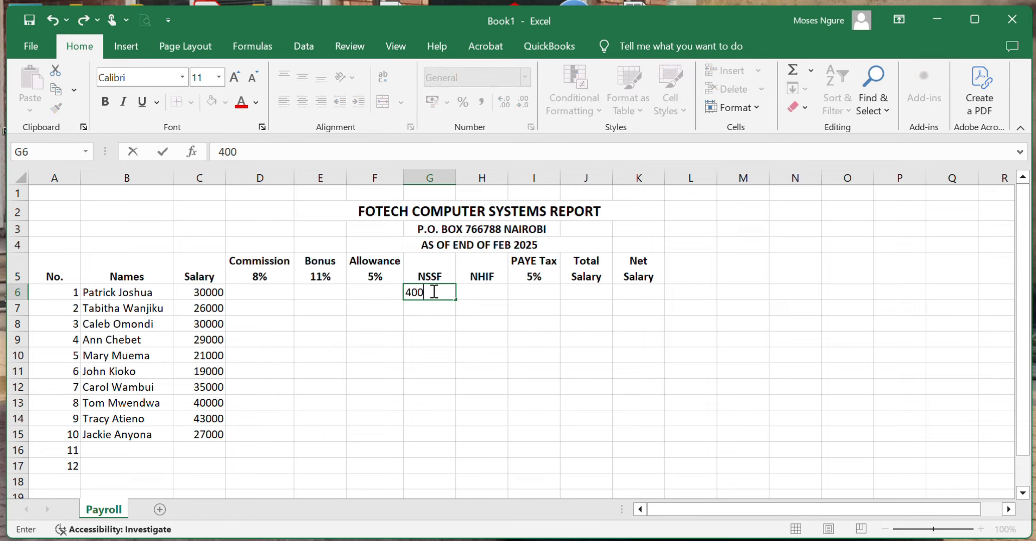
key("Return")
left_click(439, 294)
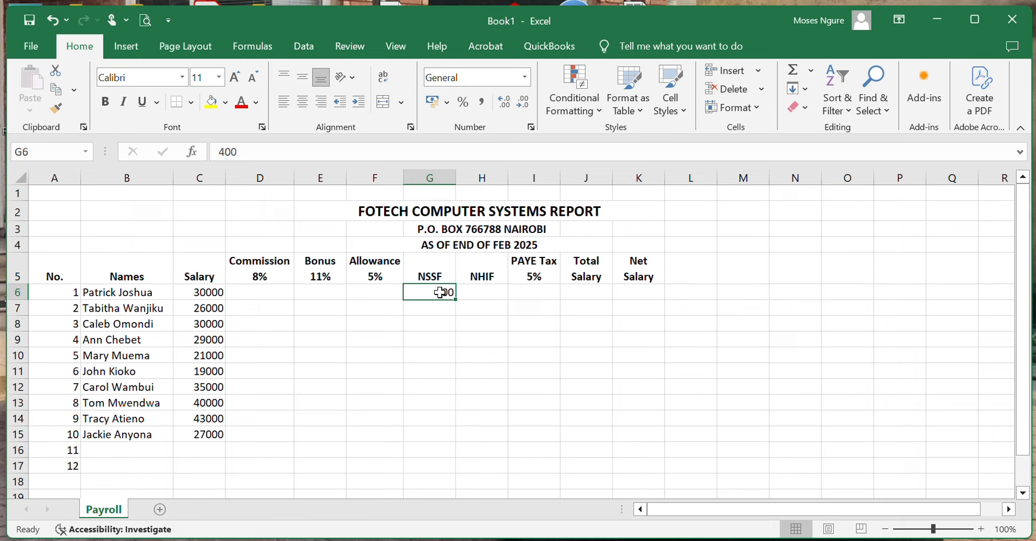
left_click_drag(454, 300, 460, 440)
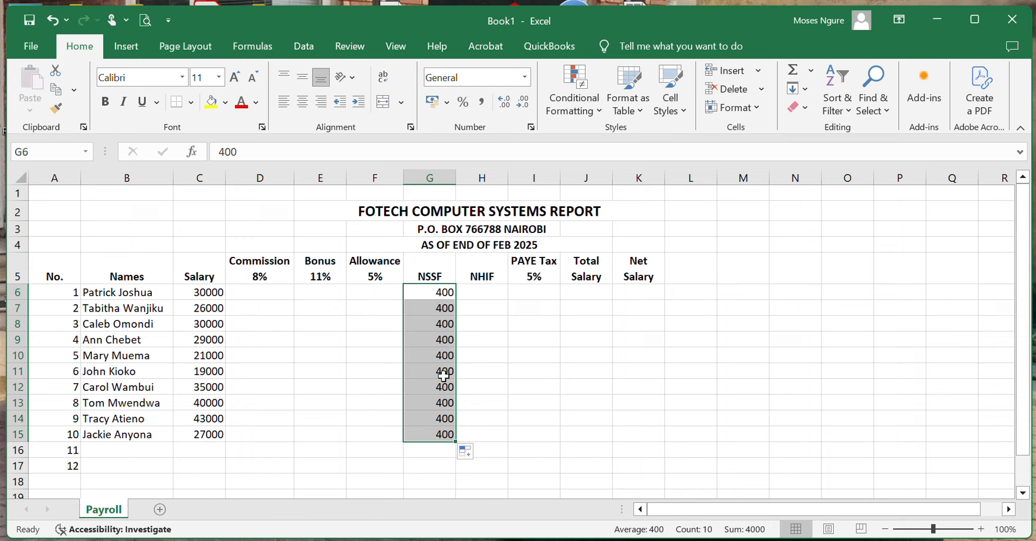
left_click_drag(68, 452, 70, 463)
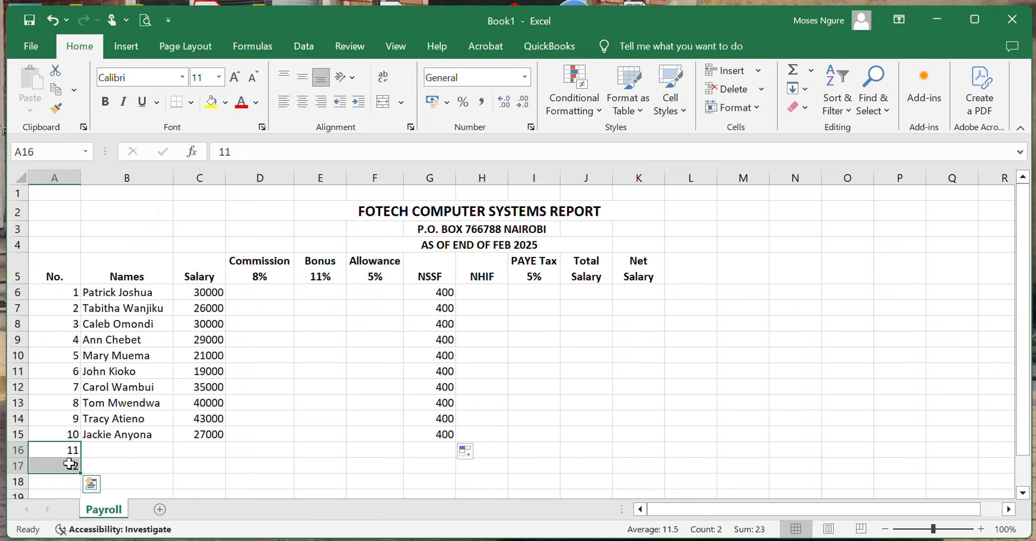
key("Delete")
Step: Enter 1050 as the first employee's NHIF in H6 and fill it down to H15
left_click(488, 292)
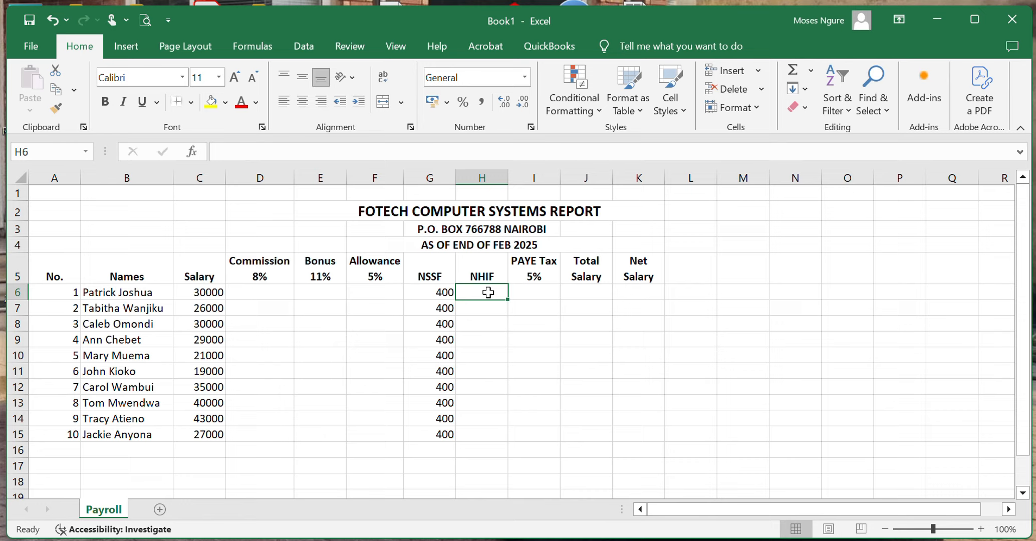
type("1")
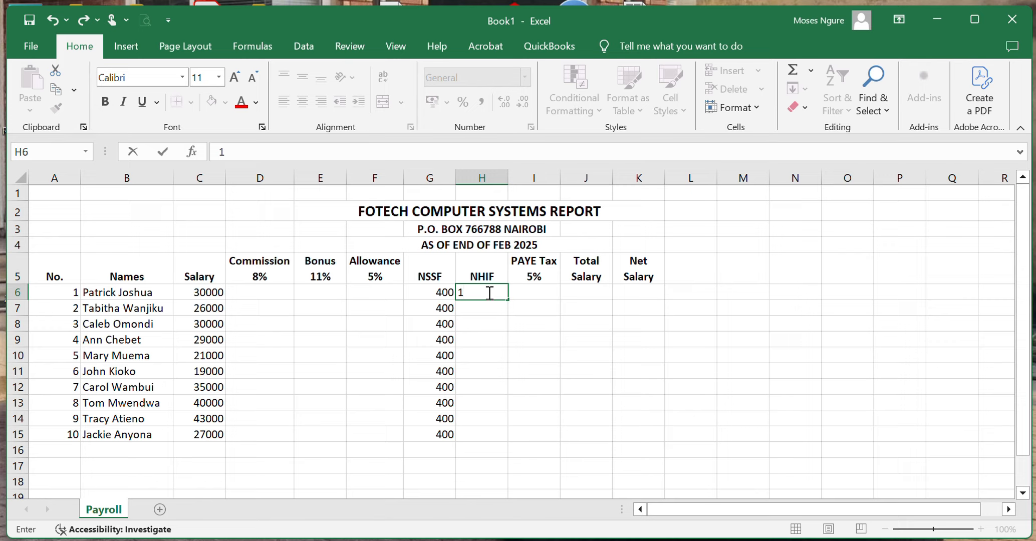
type("050")
key("Return")
left_click(490, 293)
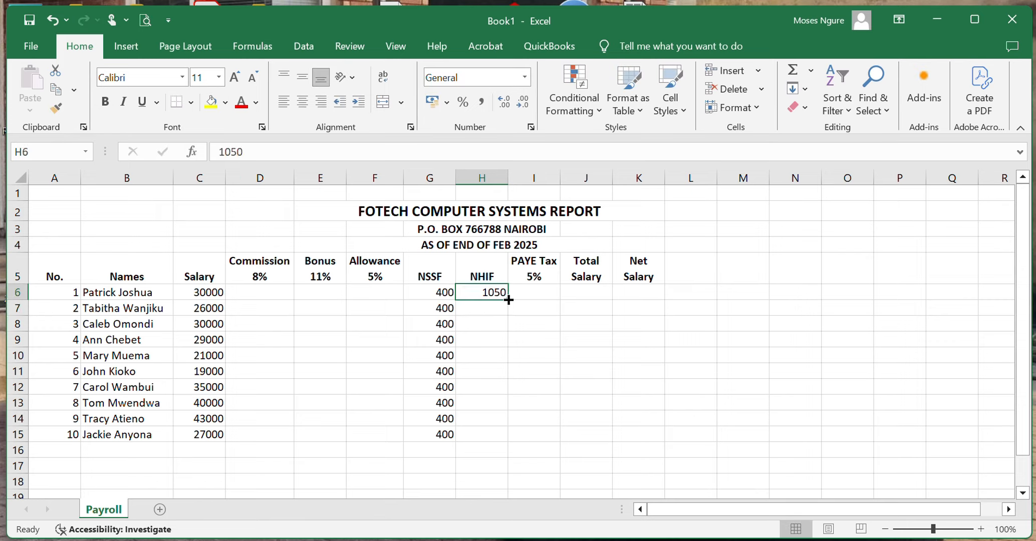
left_click_drag(508, 300, 508, 443)
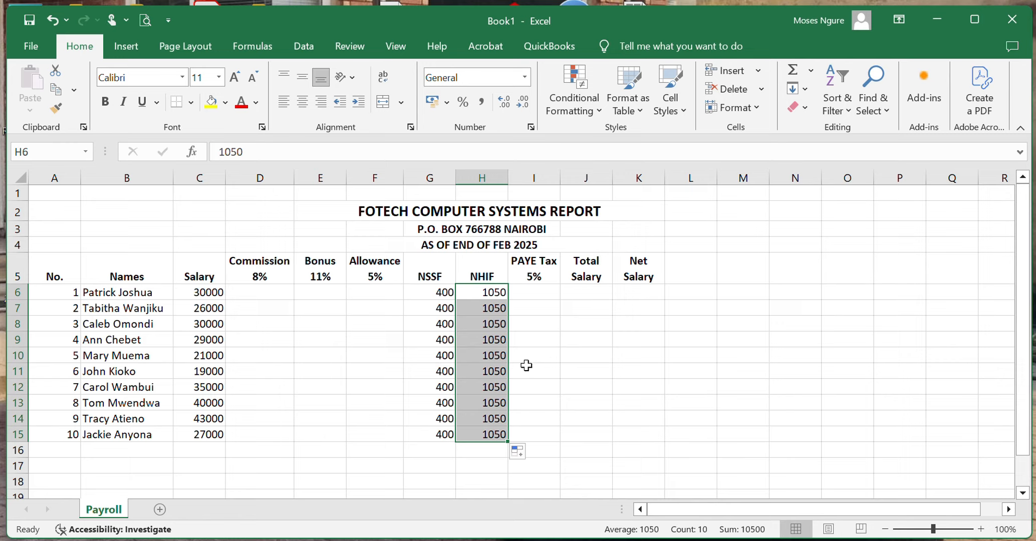
Step: Calculate the first employee's commission in D6 with =C6*8% and fill the formula down to D15
left_click(266, 293)
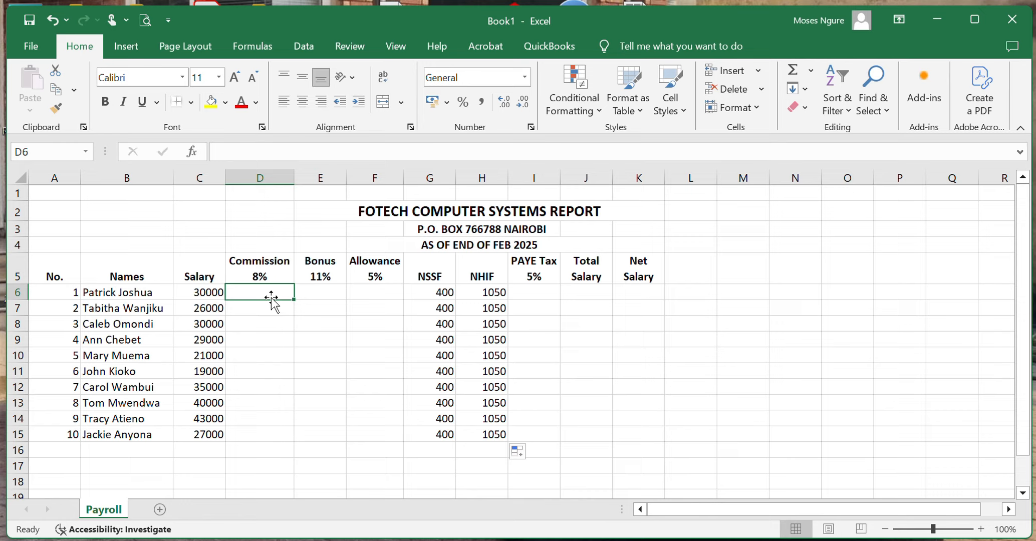
type("=")
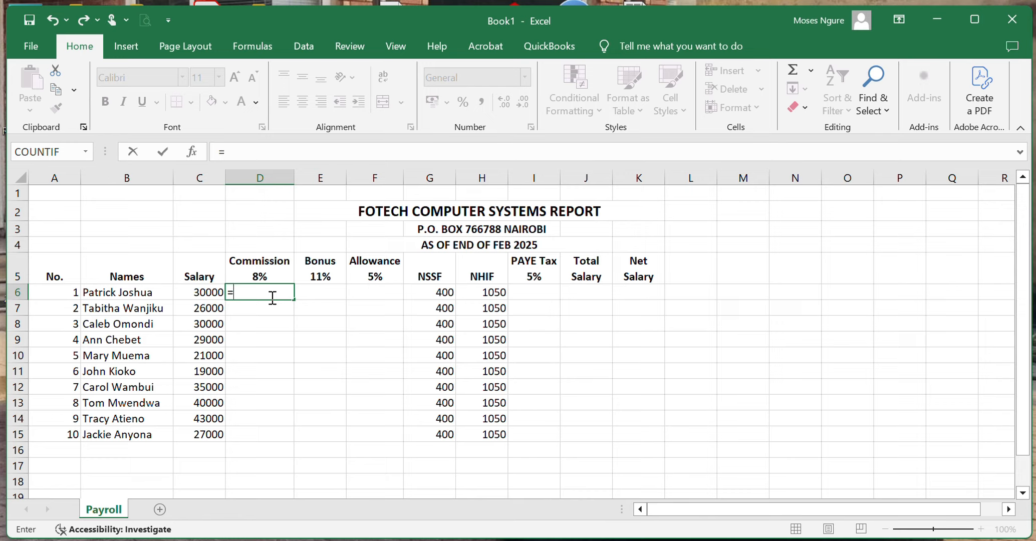
left_click(205, 292)
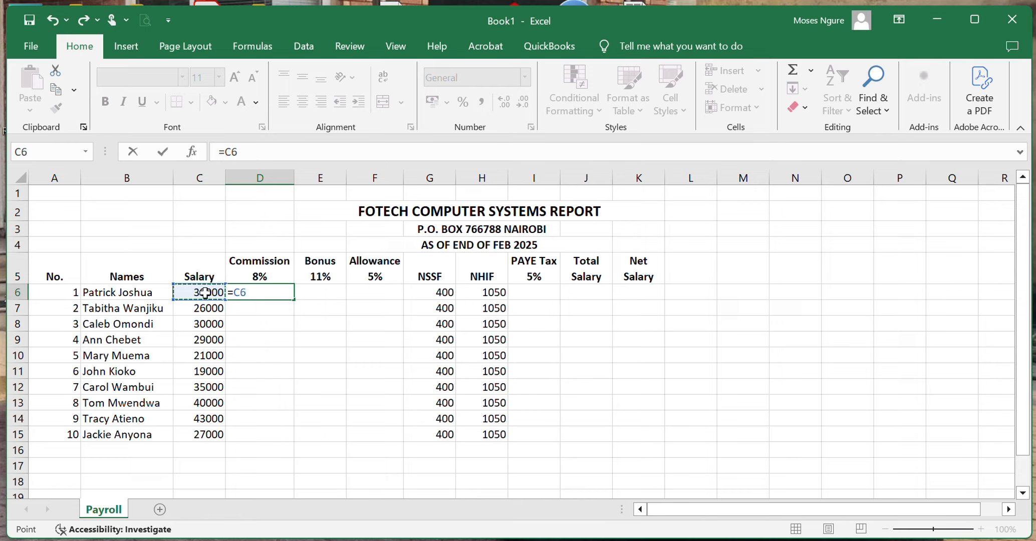
type("*8%")
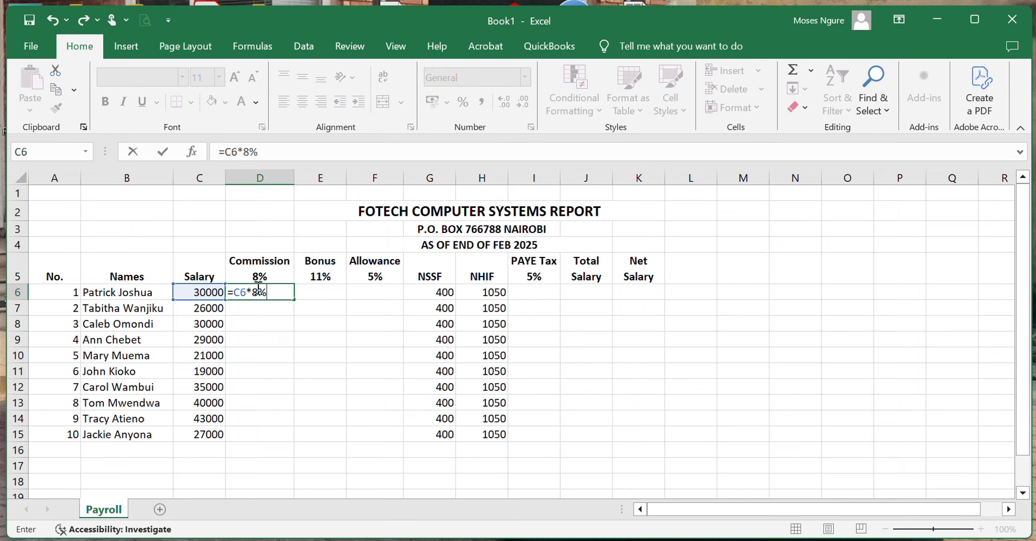
key("Return")
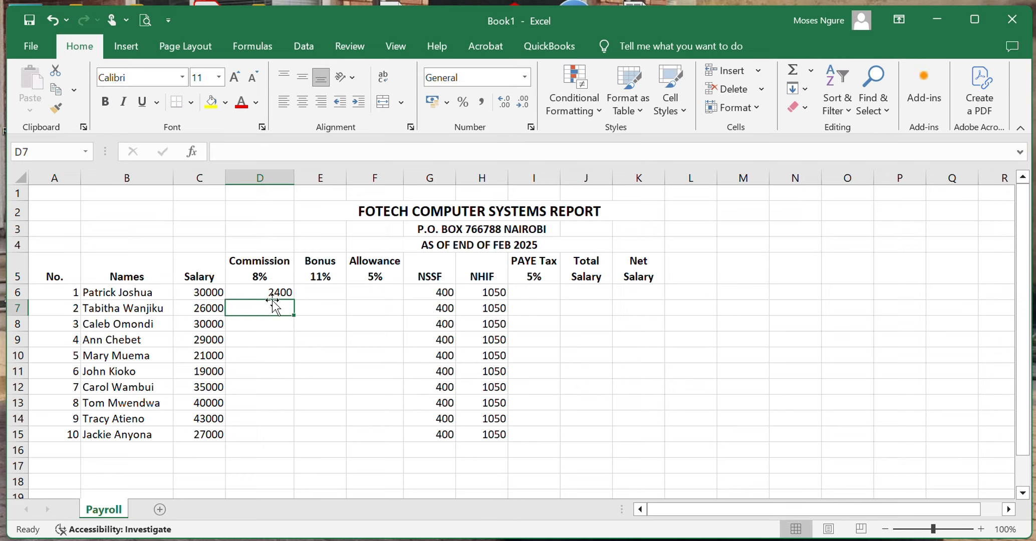
left_click(278, 293)
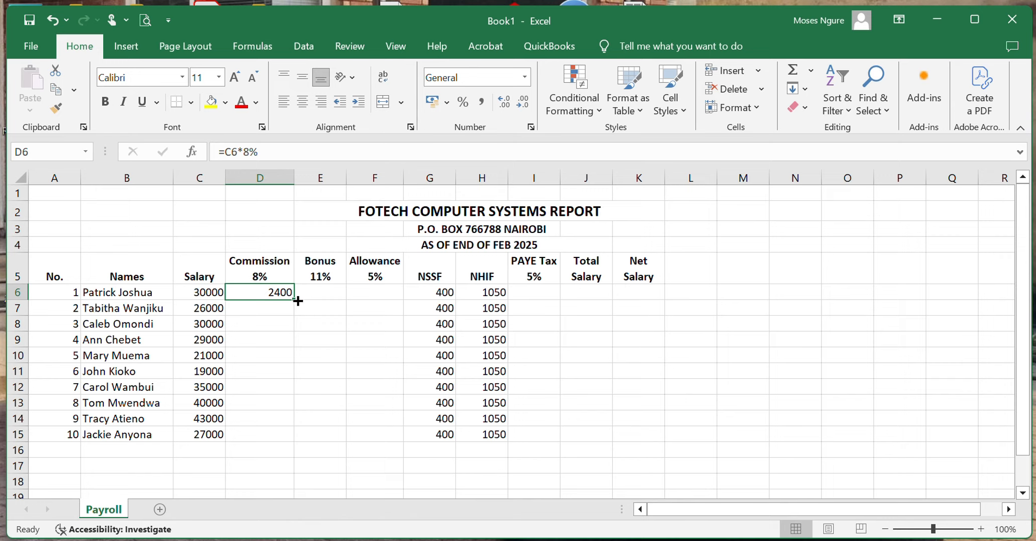
left_click_drag(299, 300, 285, 441)
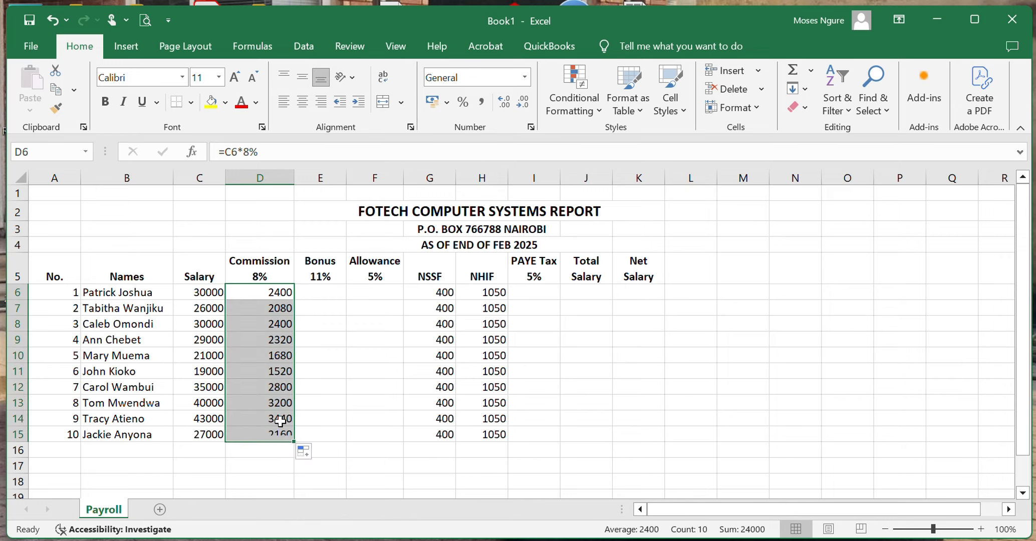
Step: Examine the filled commission formulas in column D against the salaries in column C, down to row 13
left_click(275, 309)
left_click(204, 309)
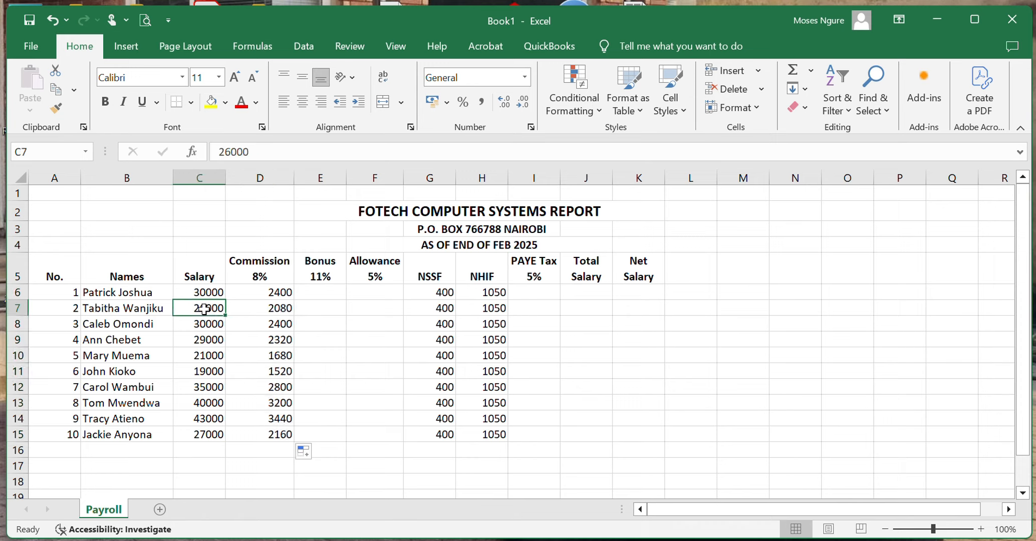
left_click(278, 326)
left_click(215, 323)
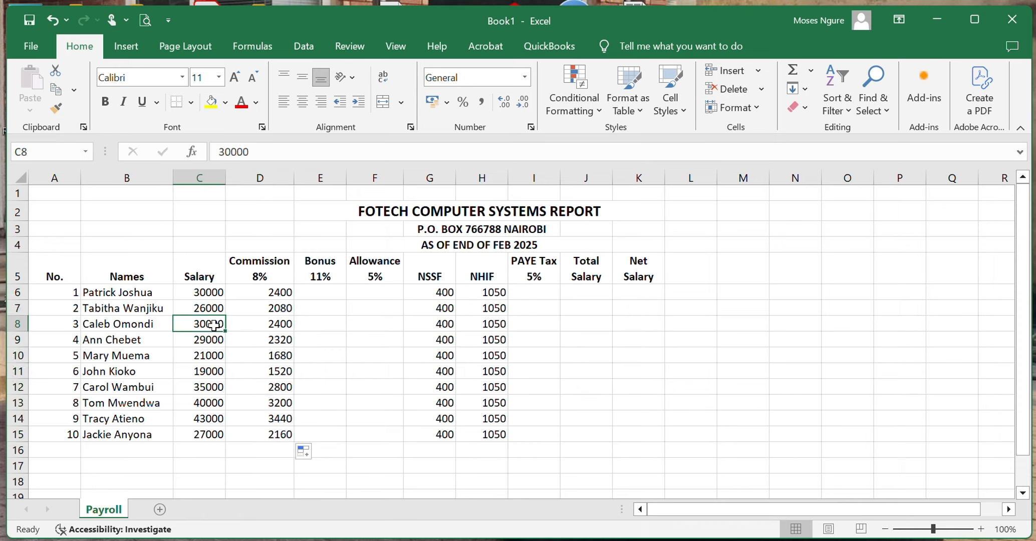
left_click(213, 293)
left_click(278, 325)
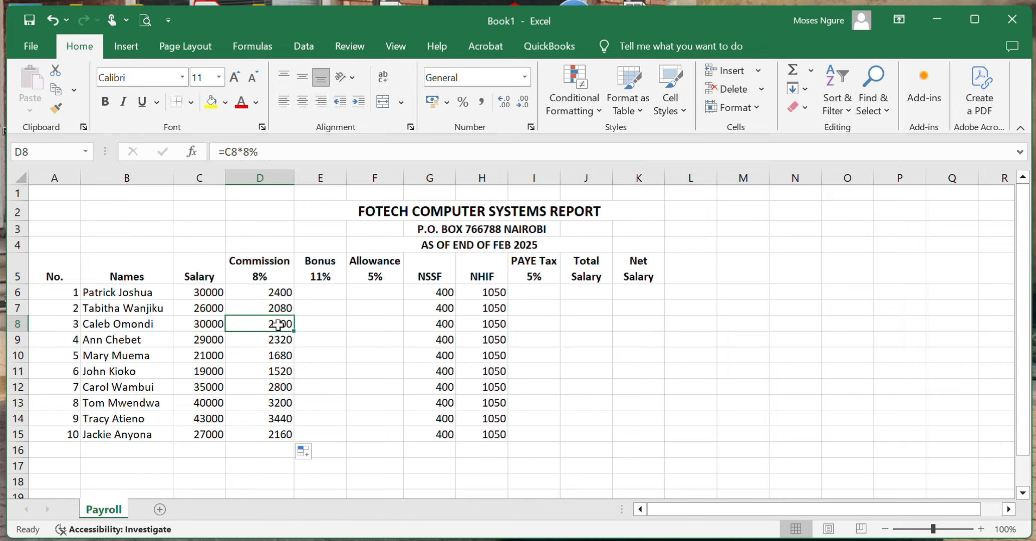
left_click(284, 296)
left_click(279, 340)
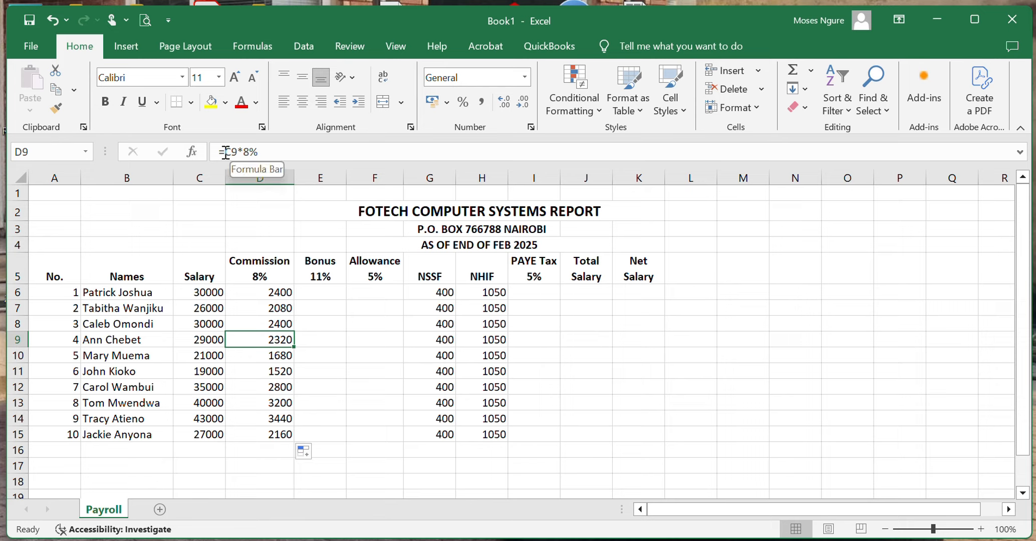
left_click(279, 357)
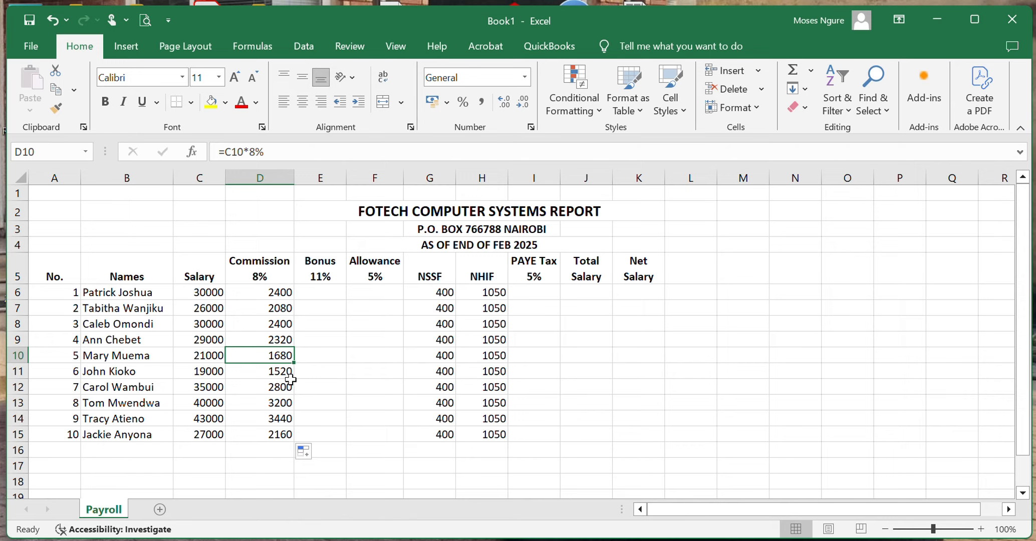
left_click(272, 371)
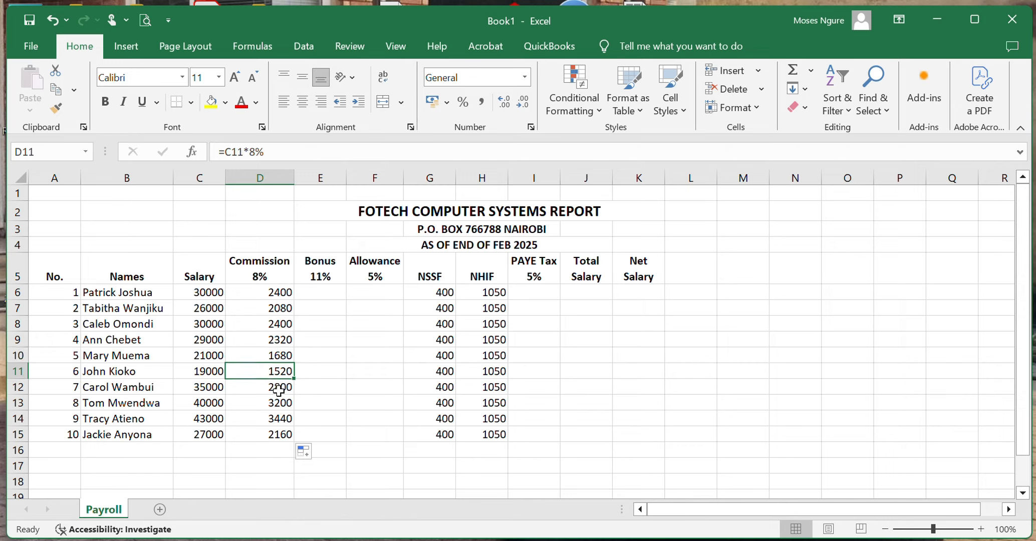
left_click(277, 389)
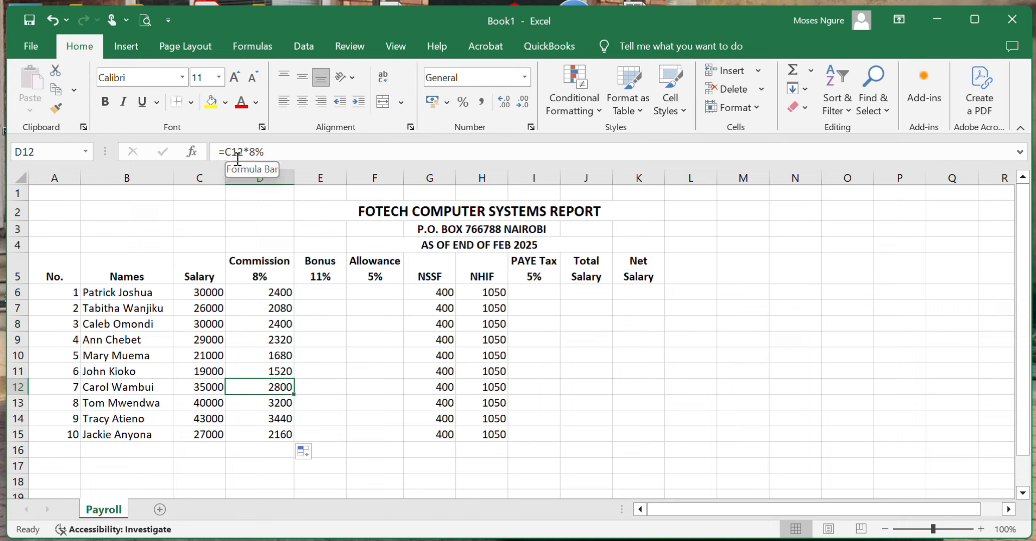
left_click(276, 403)
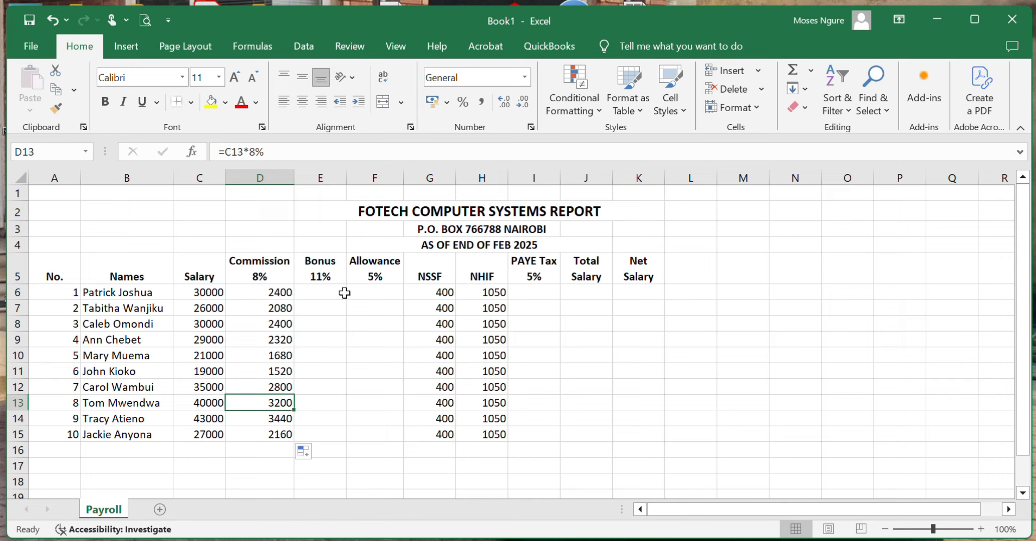
Step: Calculate the first employee's bonus in E6 with =C6*11% and fill the formula down to E15
left_click(326, 295)
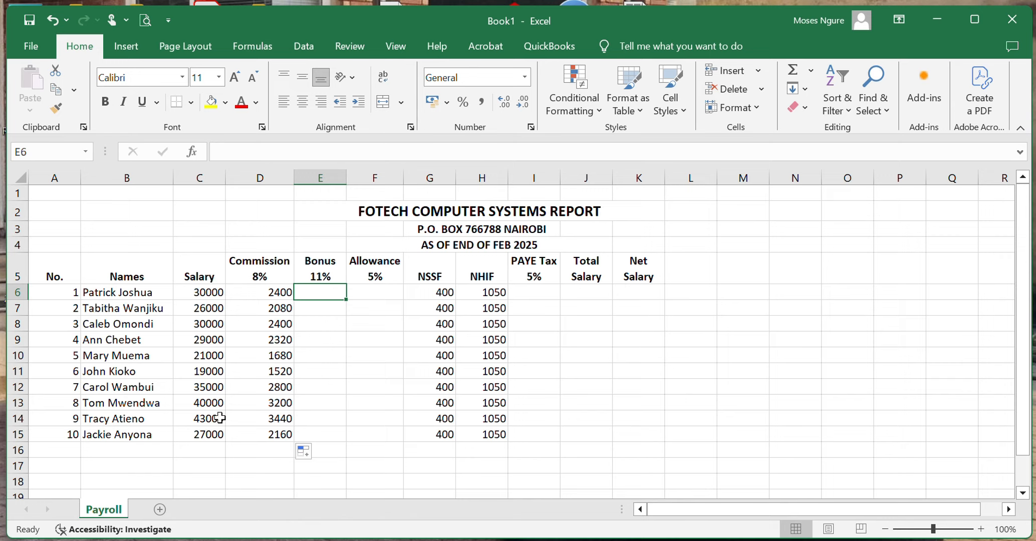
left_click(272, 292)
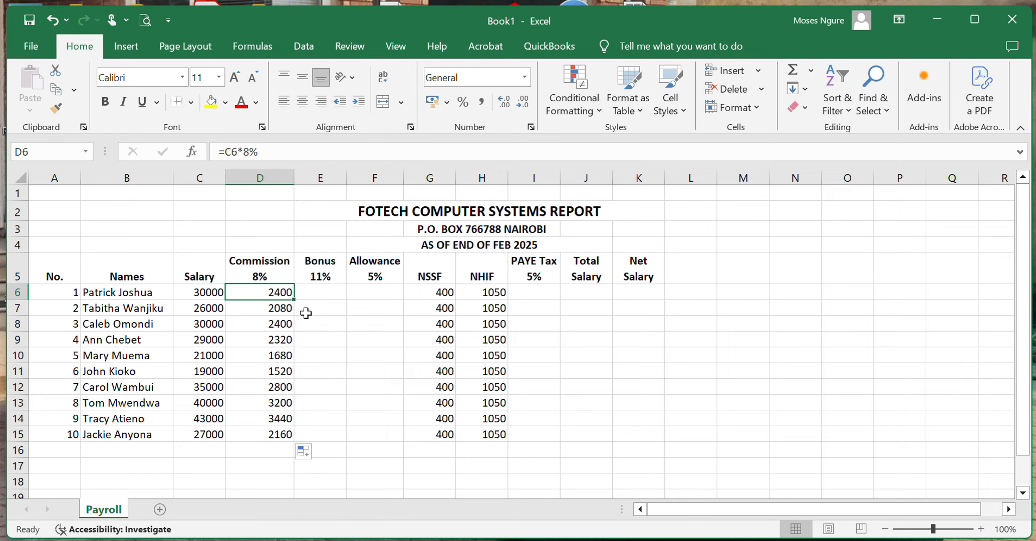
left_click(318, 296)
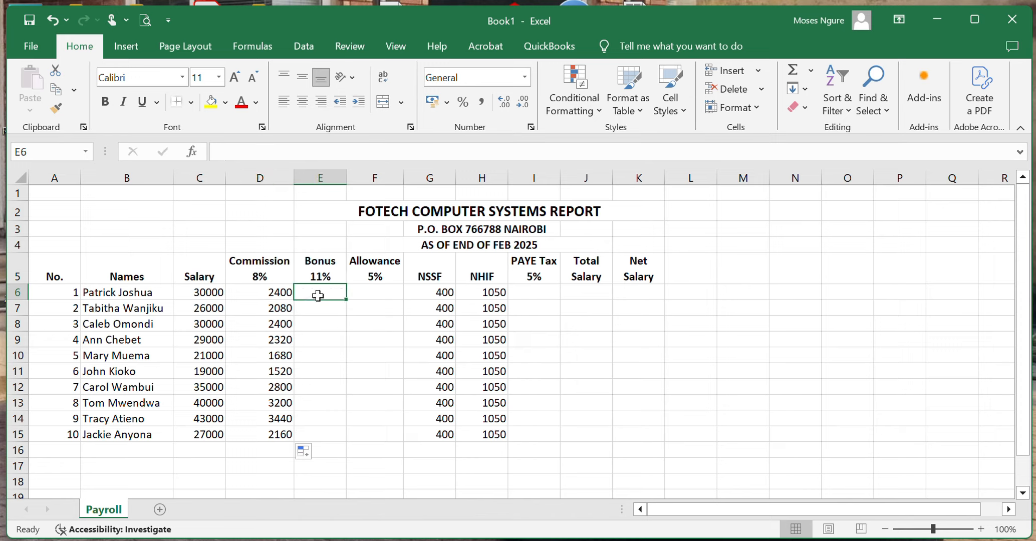
type("=")
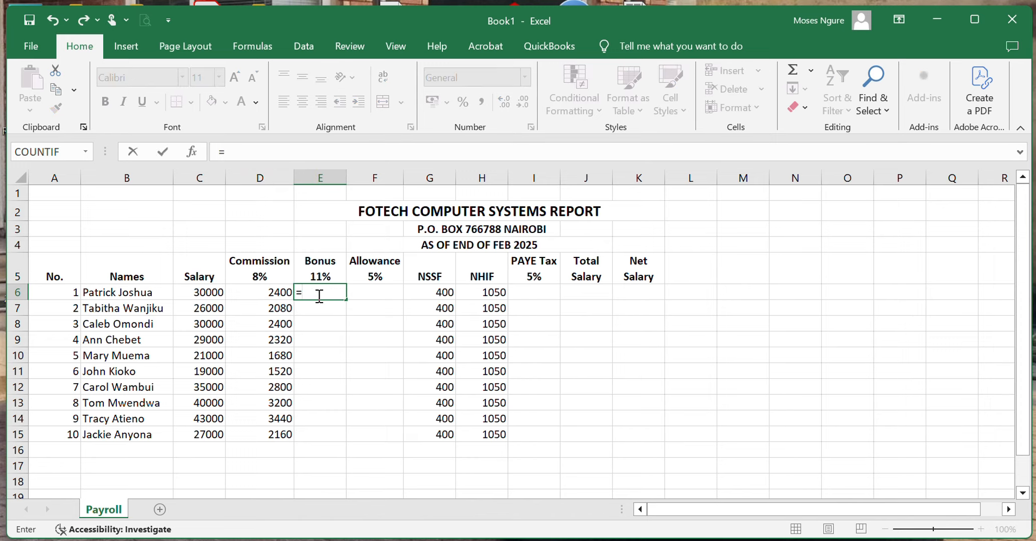
left_click(207, 293)
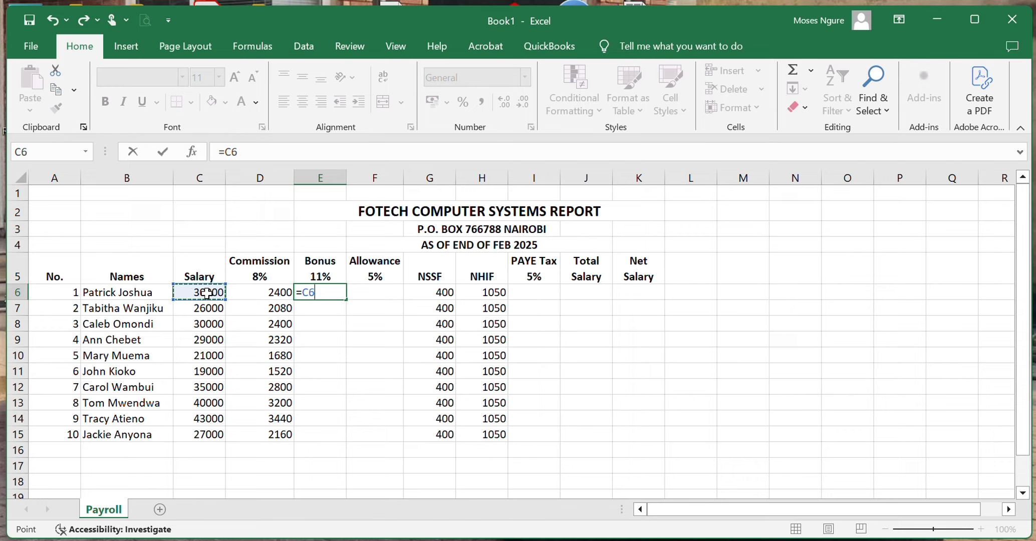
type("*11%")
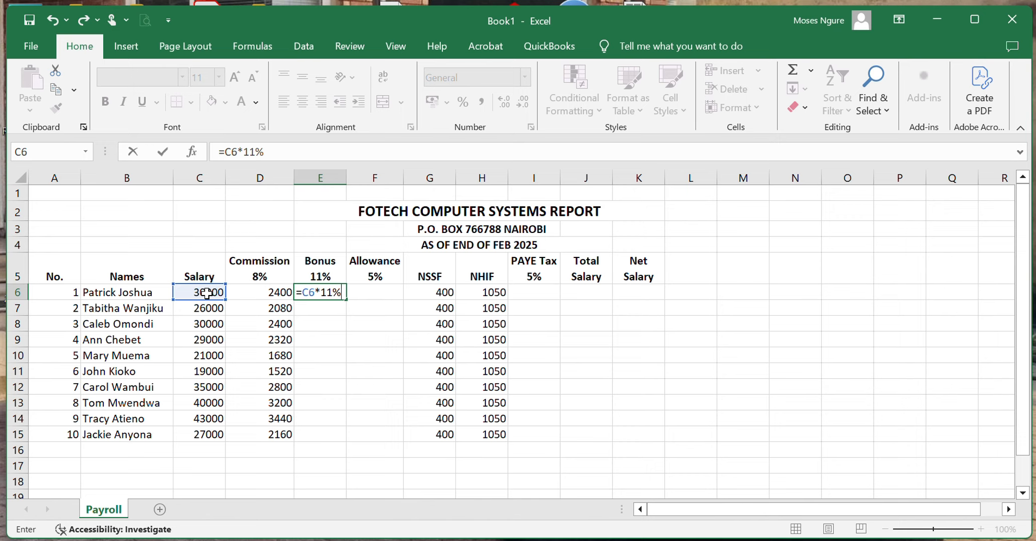
key("Return")
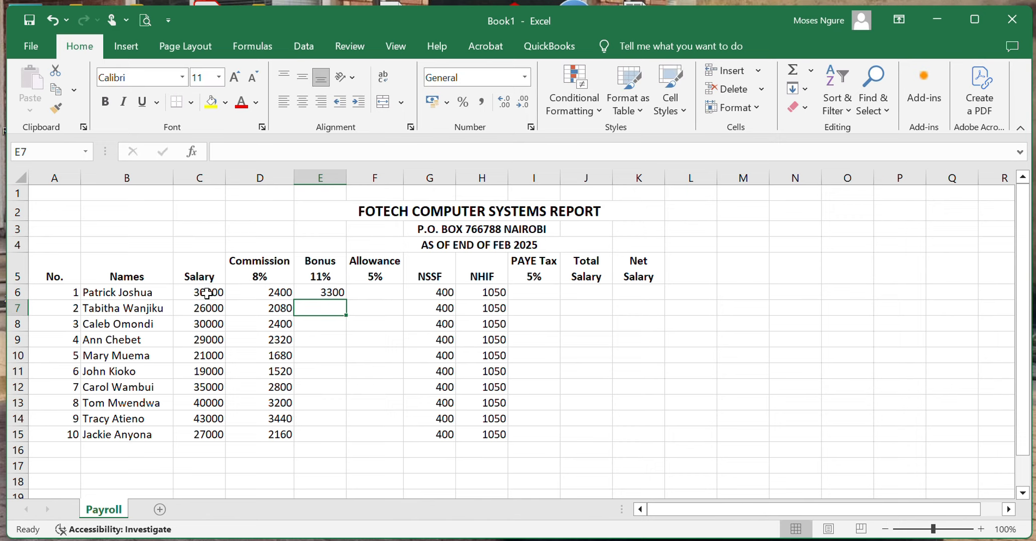
left_click(319, 290)
left_click_drag(345, 300, 345, 440)
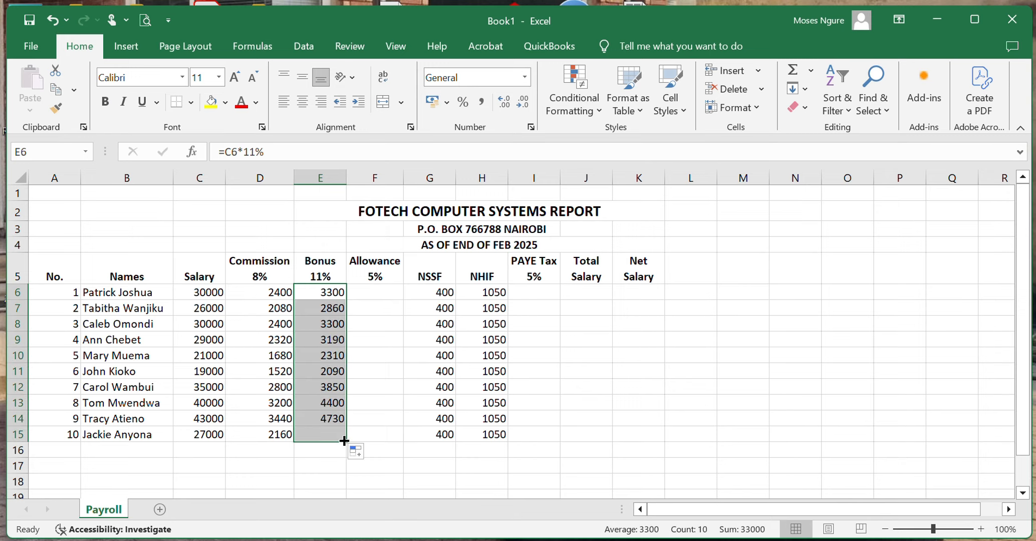
Step: Calculate the first employee's allowance in F6 with =C6*5% and fill the formula down to F15
left_click(380, 290)
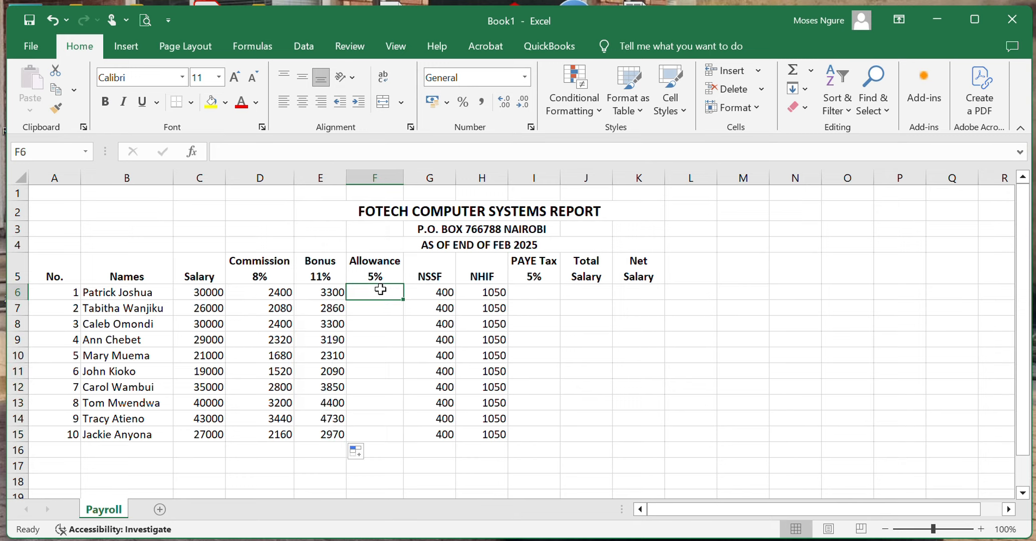
type("=")
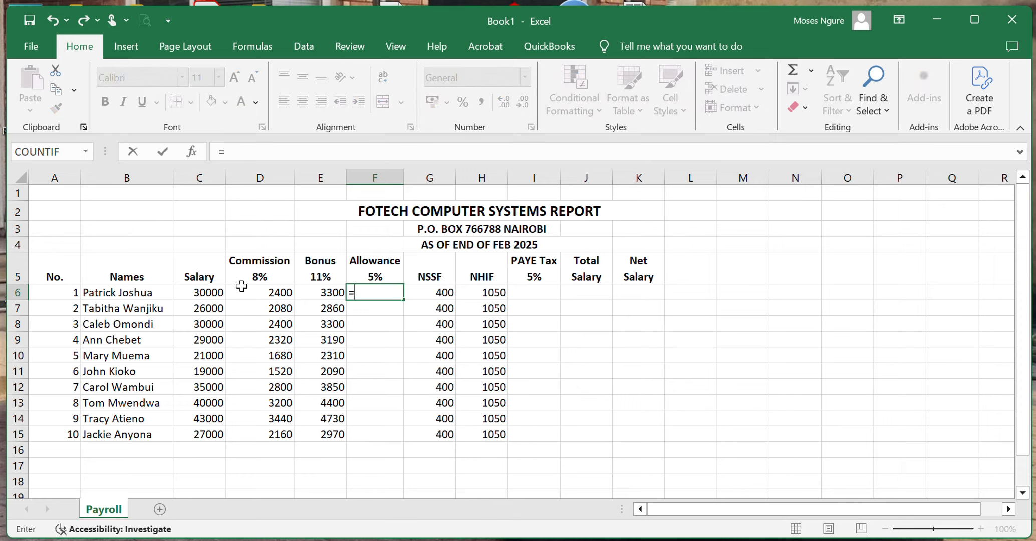
left_click(209, 292)
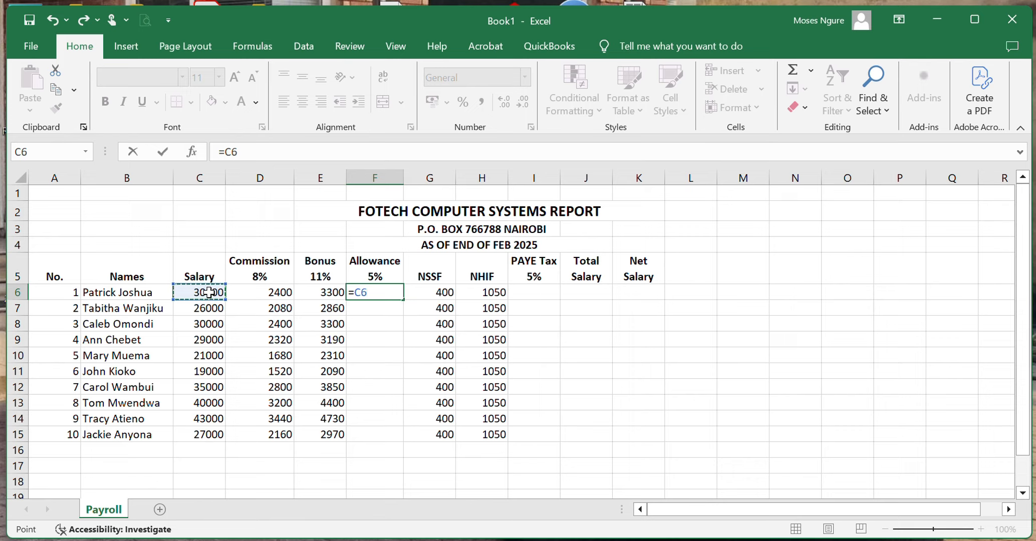
type("*5%")
key("Return")
left_click(393, 292)
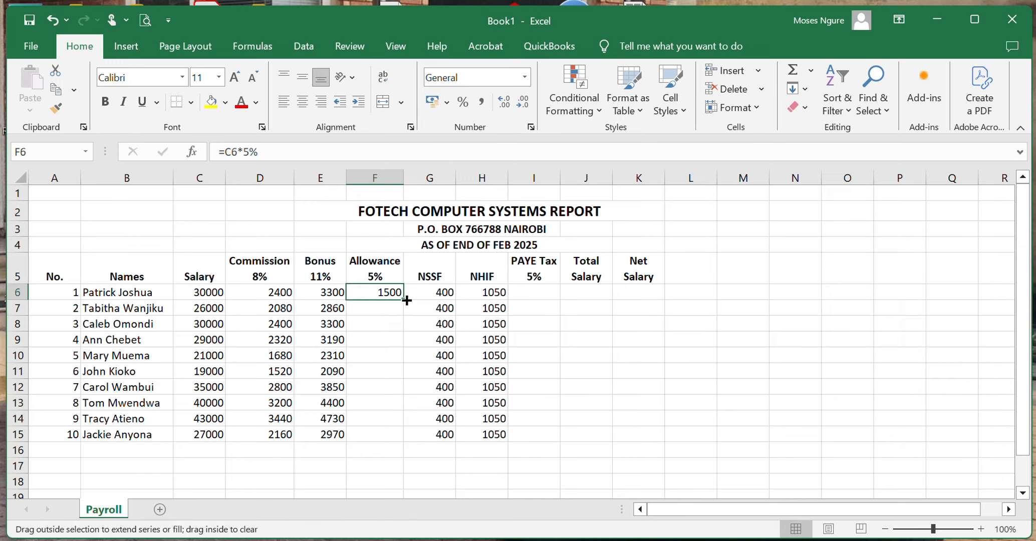
left_click_drag(406, 299, 401, 443)
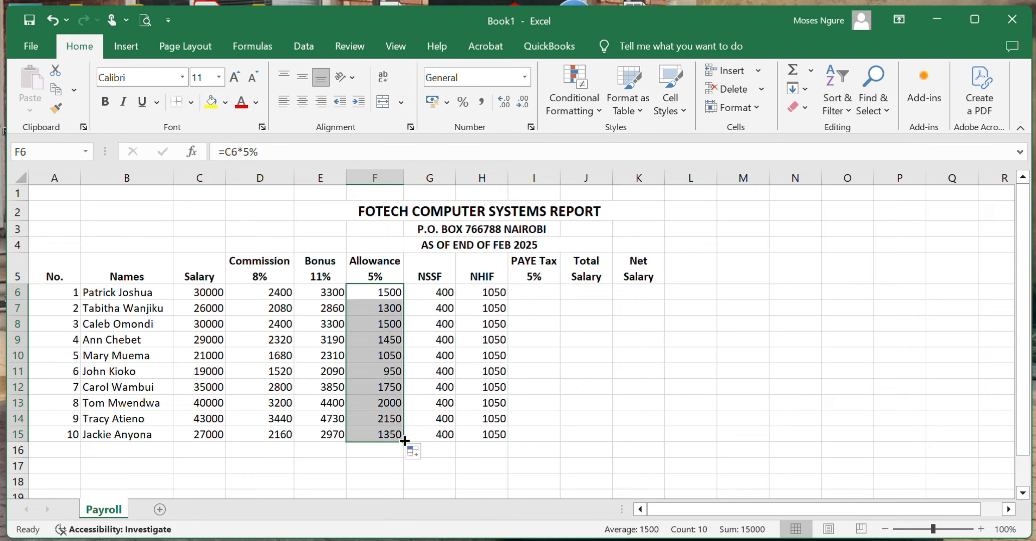
Step: Calculate the first employee's PAYE tax in I6 with =C6*5% and fill the formula down to I15
left_click(532, 295)
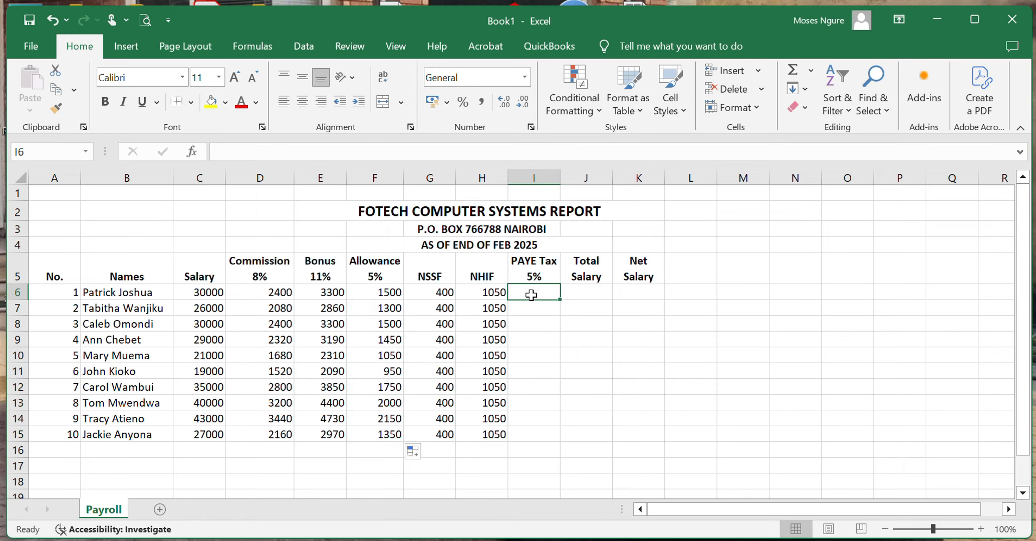
type("=")
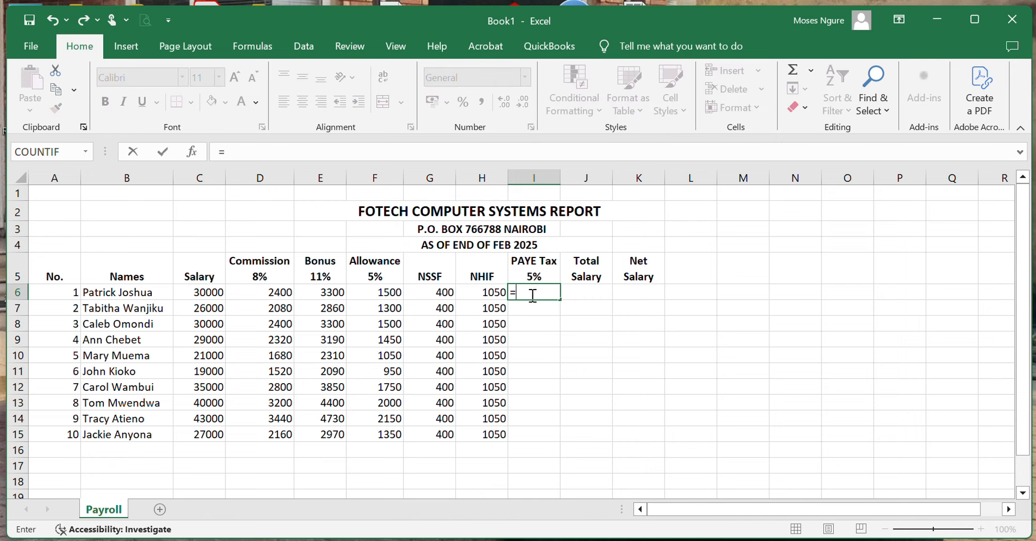
left_click(210, 293)
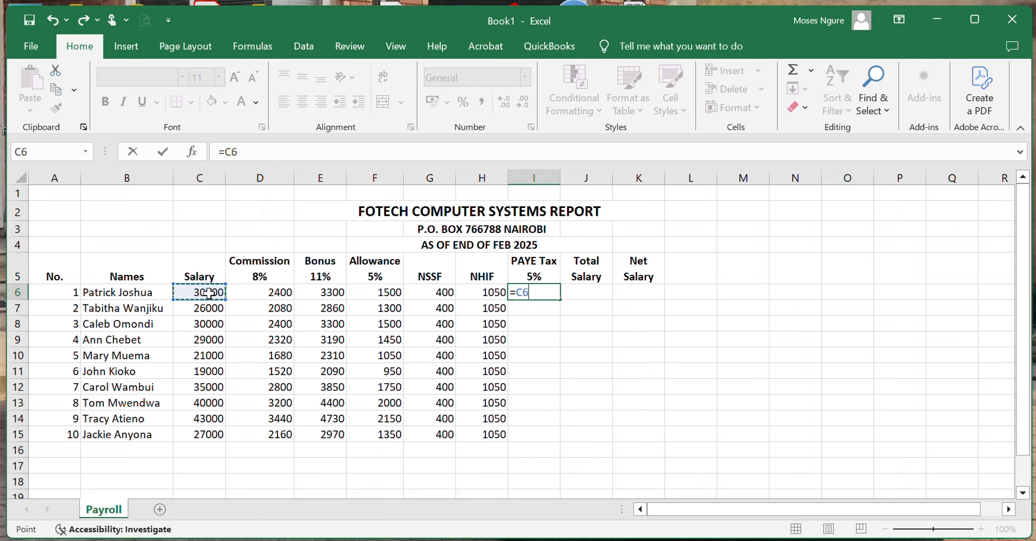
type("*5%")
key("Return")
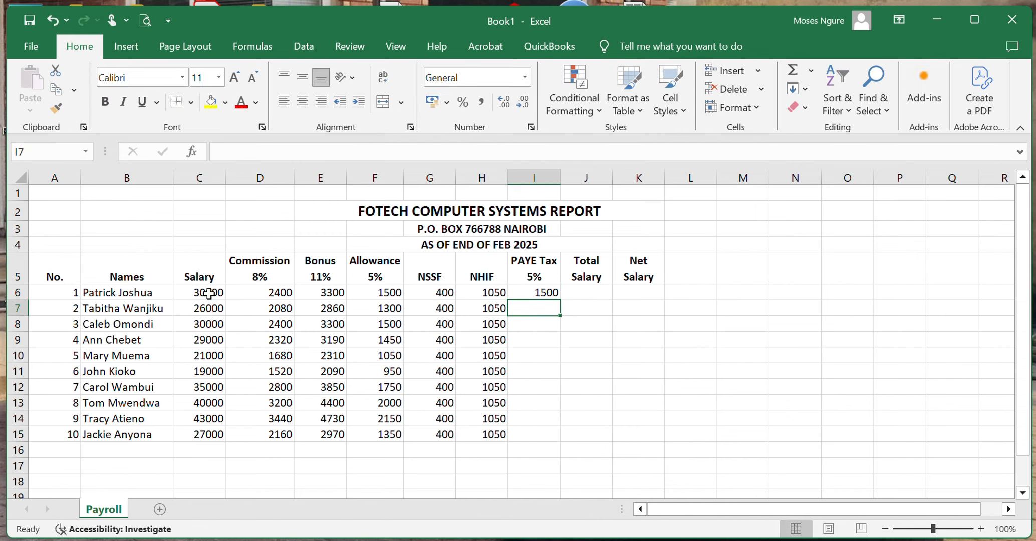
left_click(556, 295)
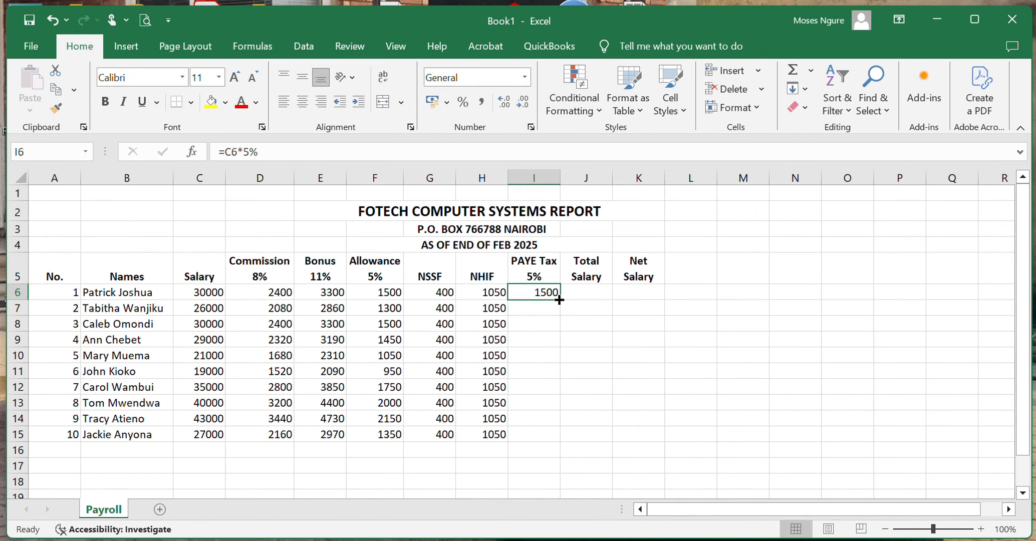
left_click_drag(559, 299, 559, 440)
left_click(543, 295)
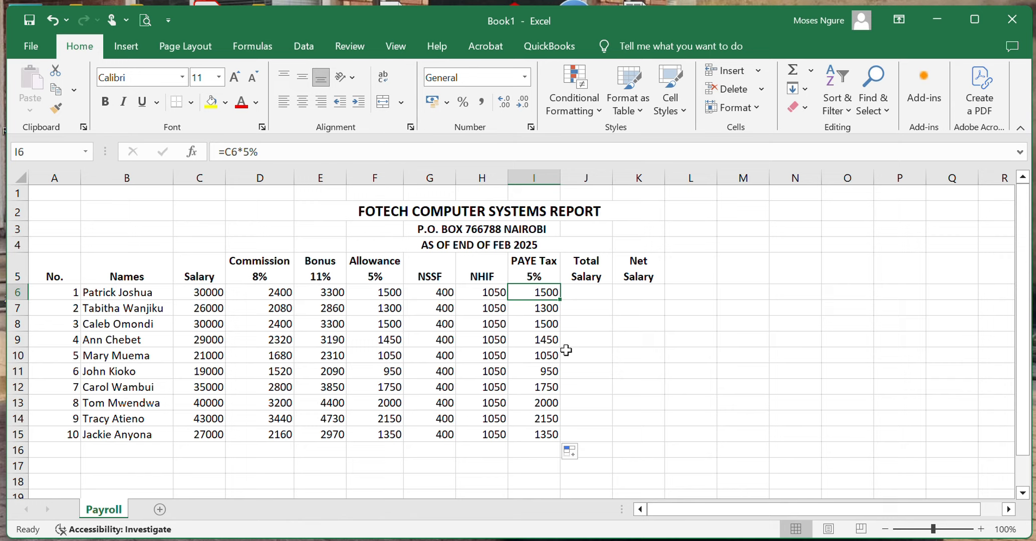
Step: Change the J5 heading to Total/Gross Salary and widen column J to fit Total/Gross on one line
left_click(587, 290)
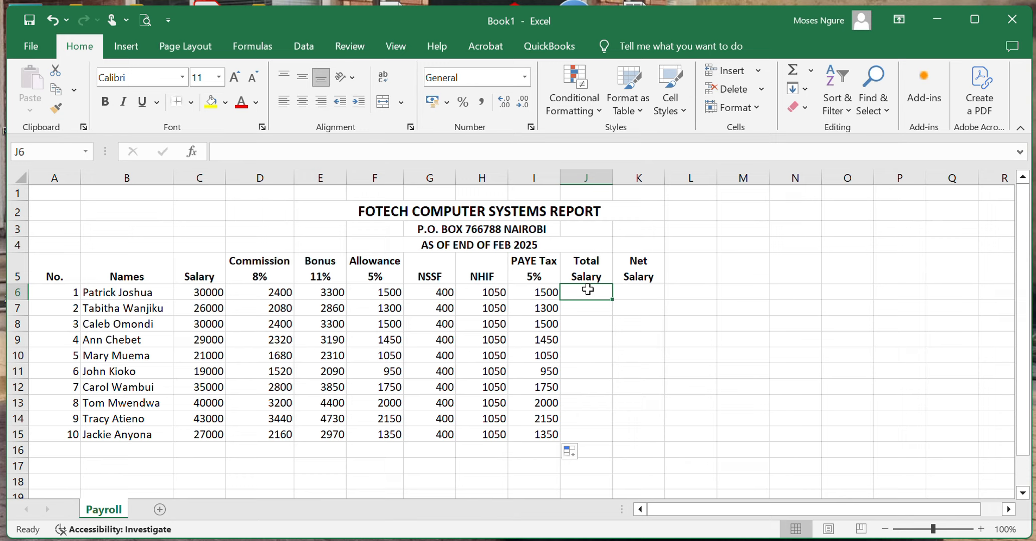
double_click(598, 262)
type("/")
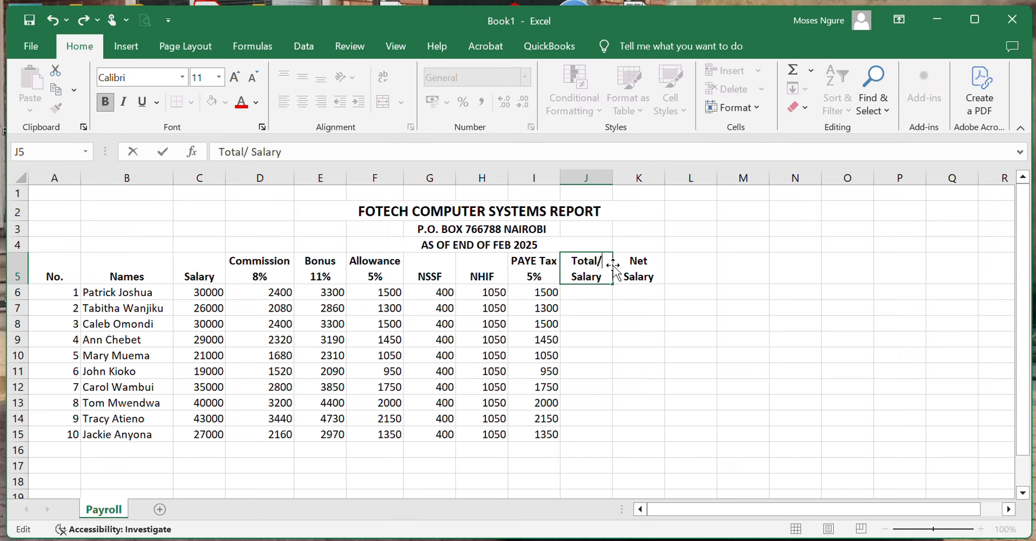
type("Gross")
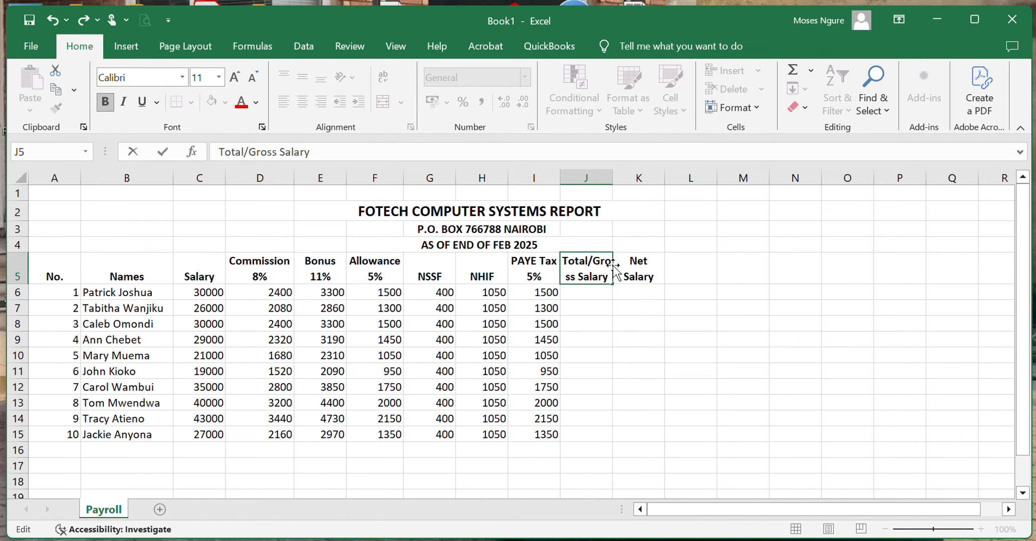
left_click(597, 295)
left_click_drag(612, 177, 623, 177)
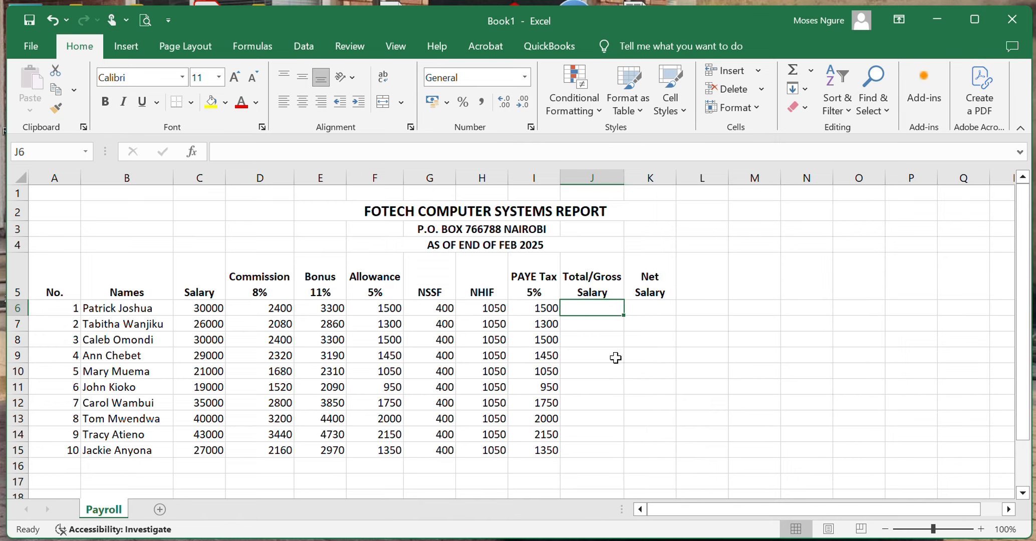
Step: Calculate the first employee's gross salary in J6 by adding salary, commission, bonus and allowance with =C6+D6+E6+F6
left_click(211, 291)
left_click(258, 289)
left_click(318, 283)
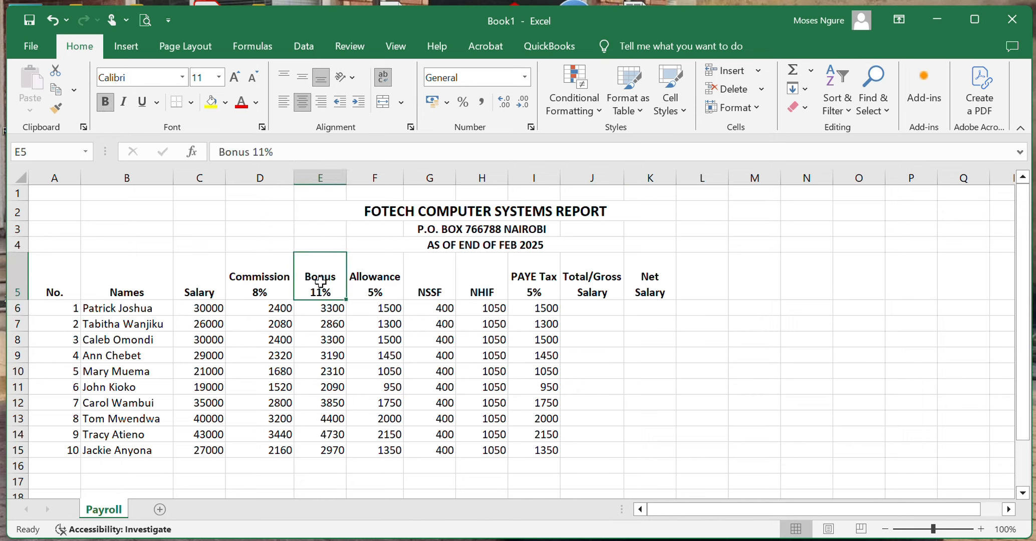
left_click(368, 282)
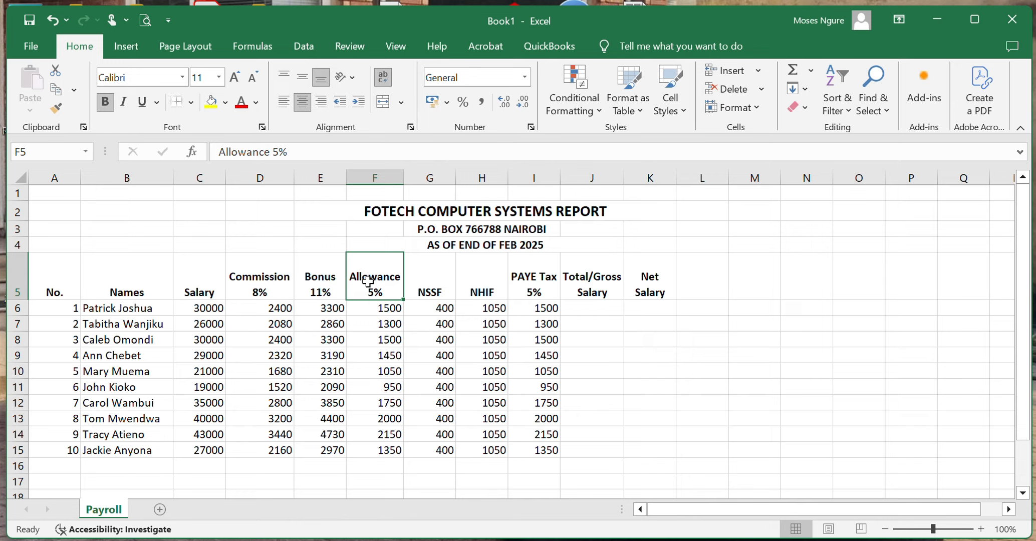
left_click(597, 305)
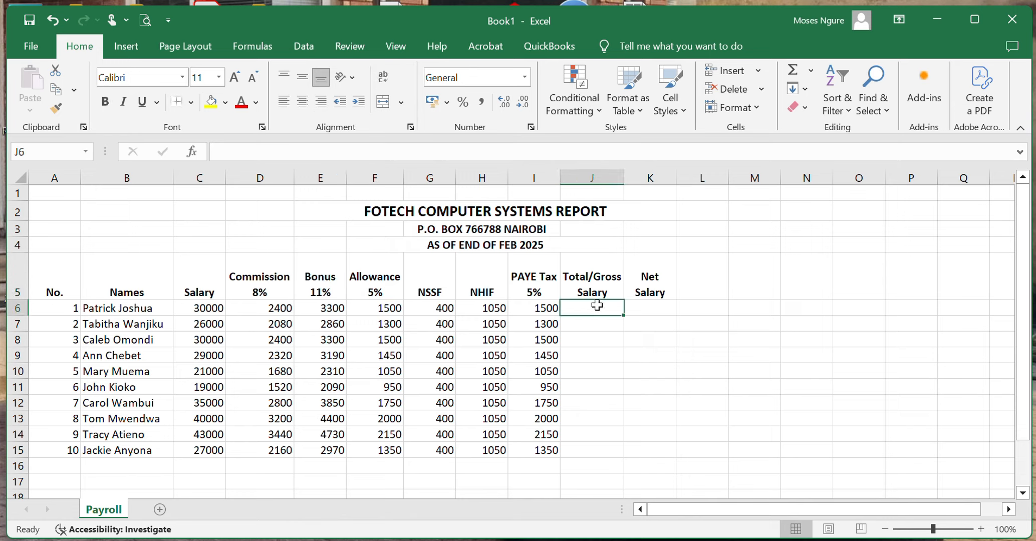
type("=")
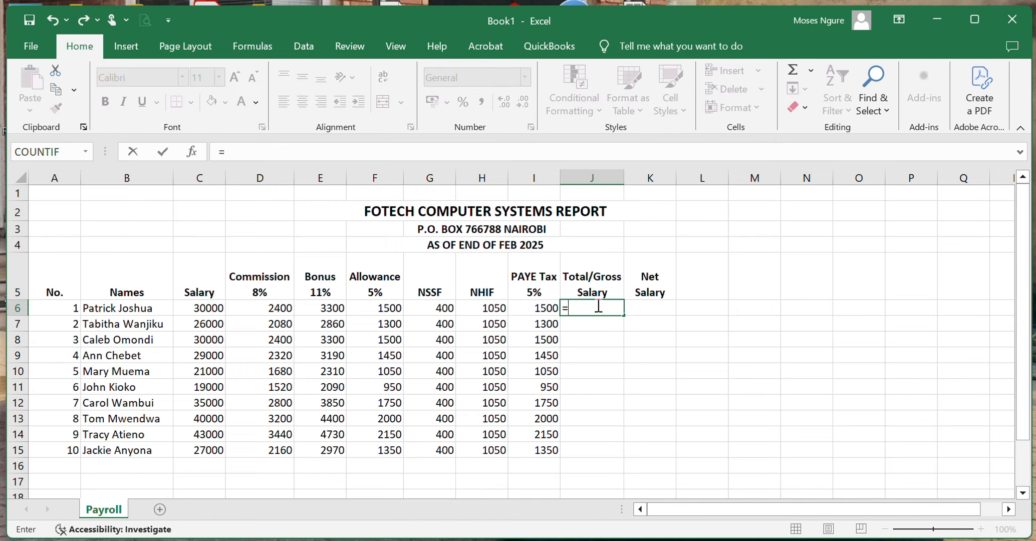
left_click(206, 310)
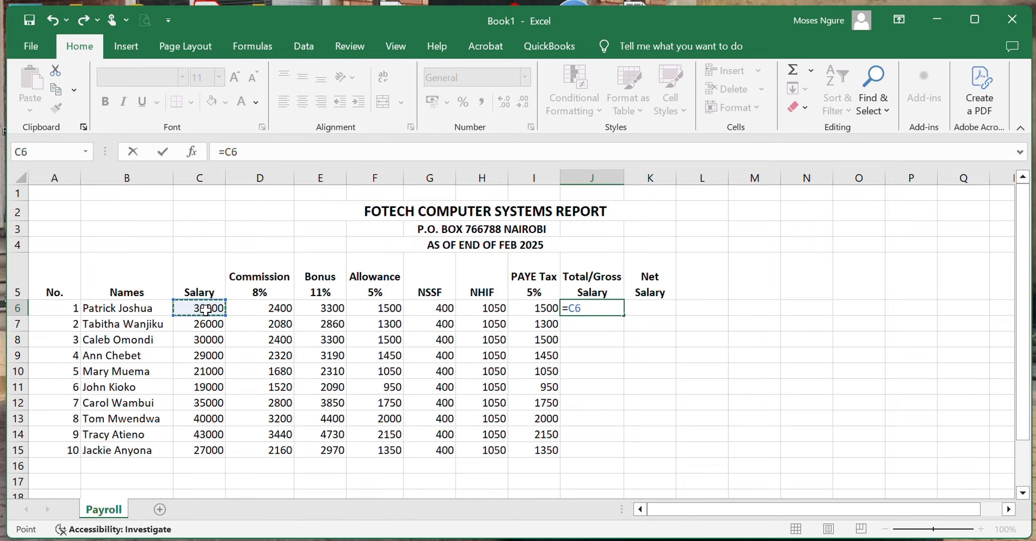
type("+")
left_click(259, 305)
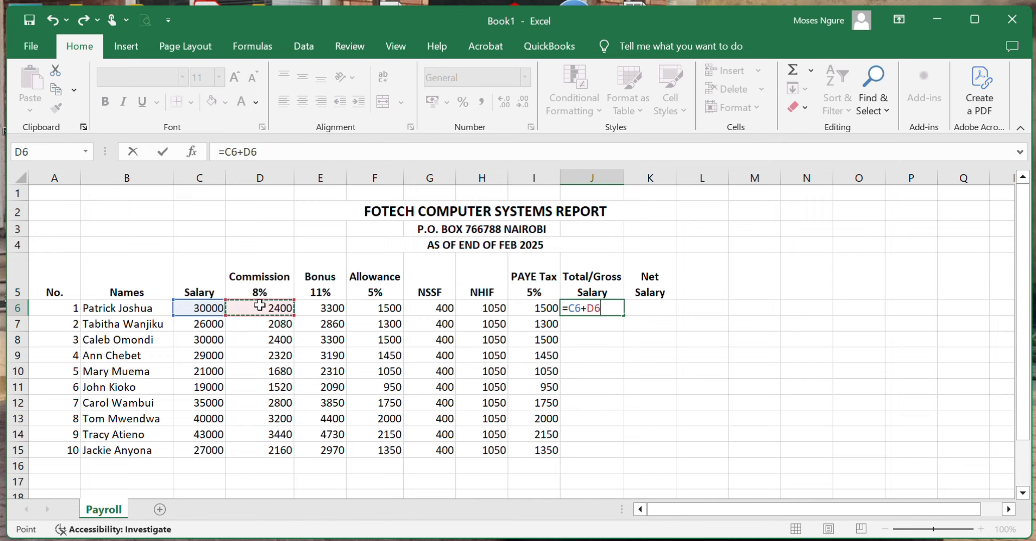
type("+")
left_click(326, 312)
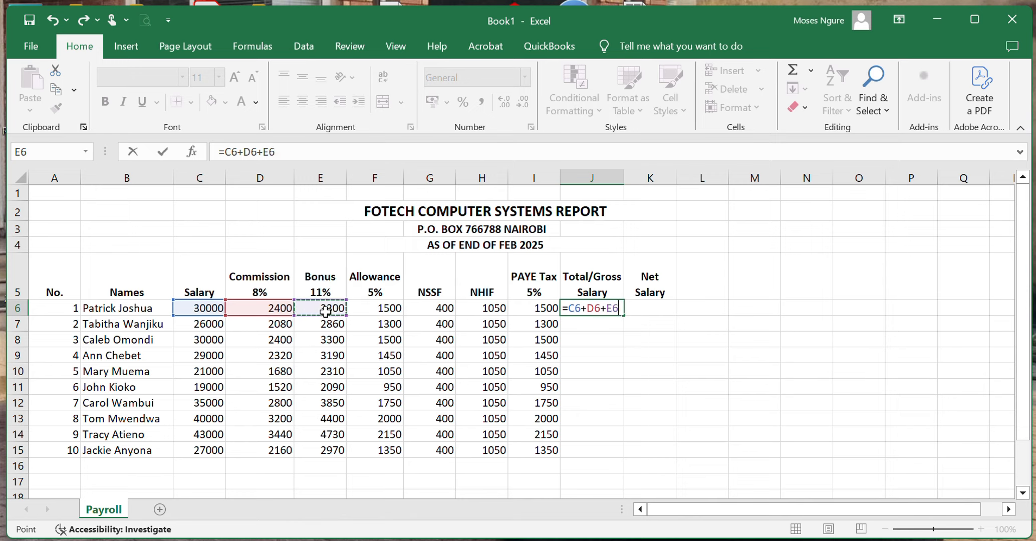
type("+")
left_click(386, 309)
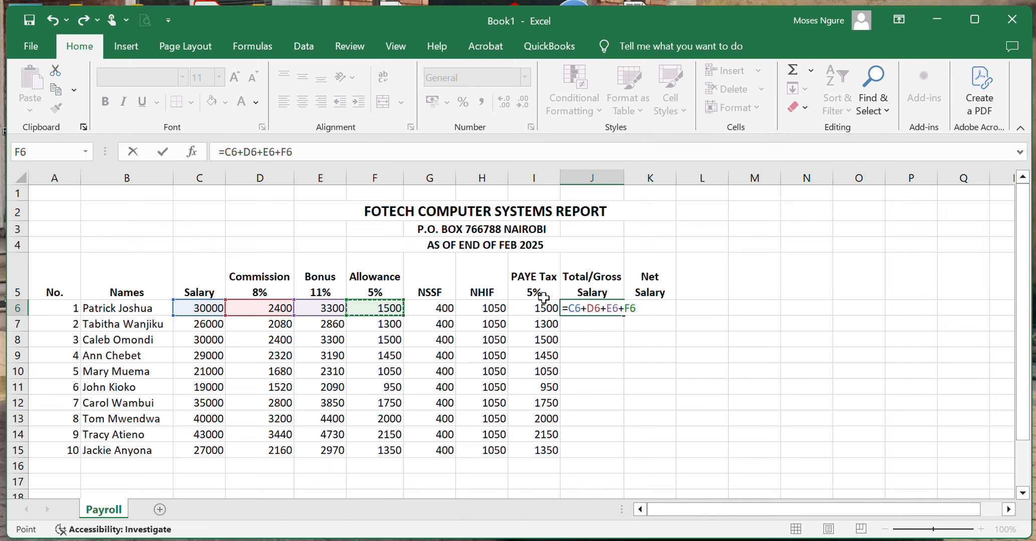
key("Return")
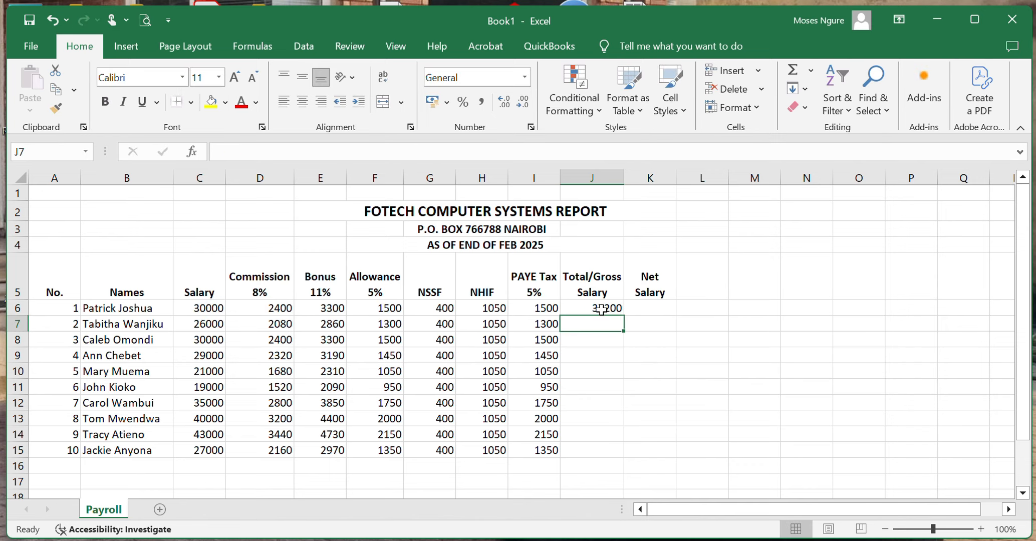
Step: Fill the gross salary formula from J6 down to J15 and check the copied formulas
left_click(216, 310)
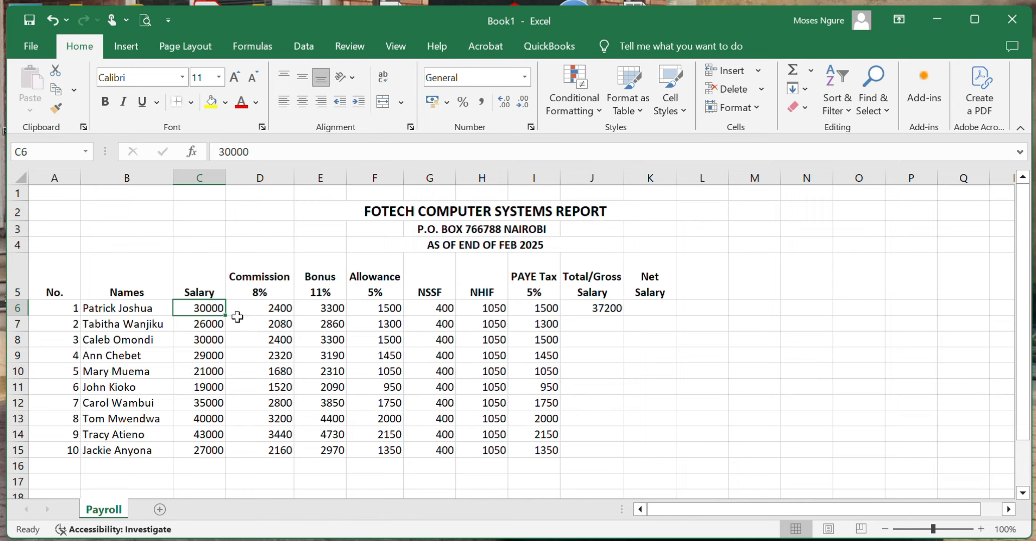
left_click(275, 311)
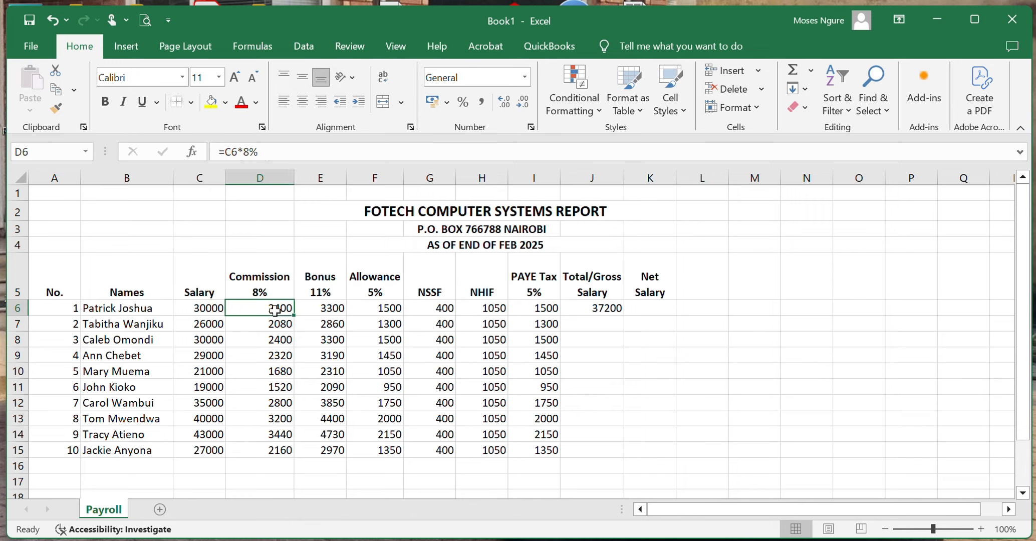
left_click(328, 307)
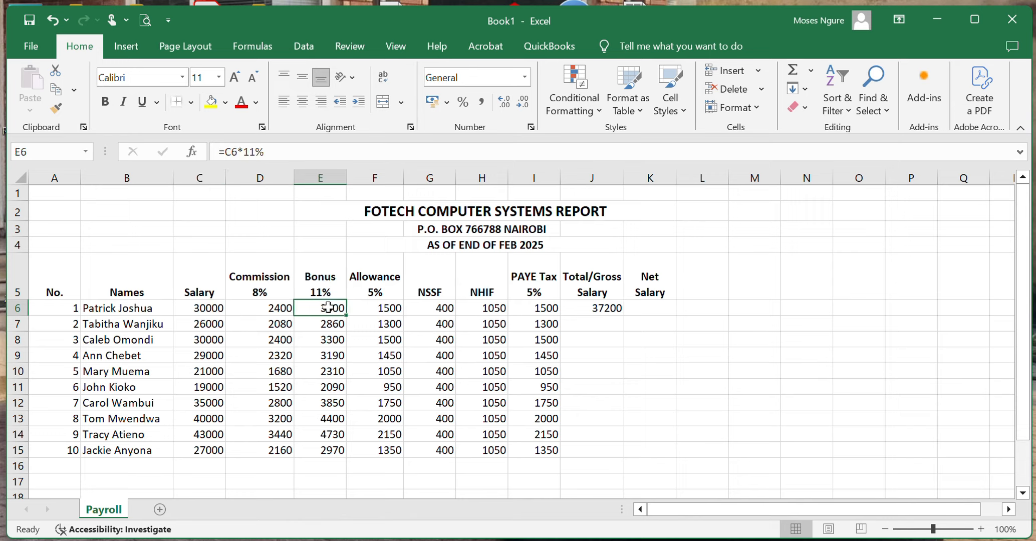
left_click(388, 311)
left_click(598, 312)
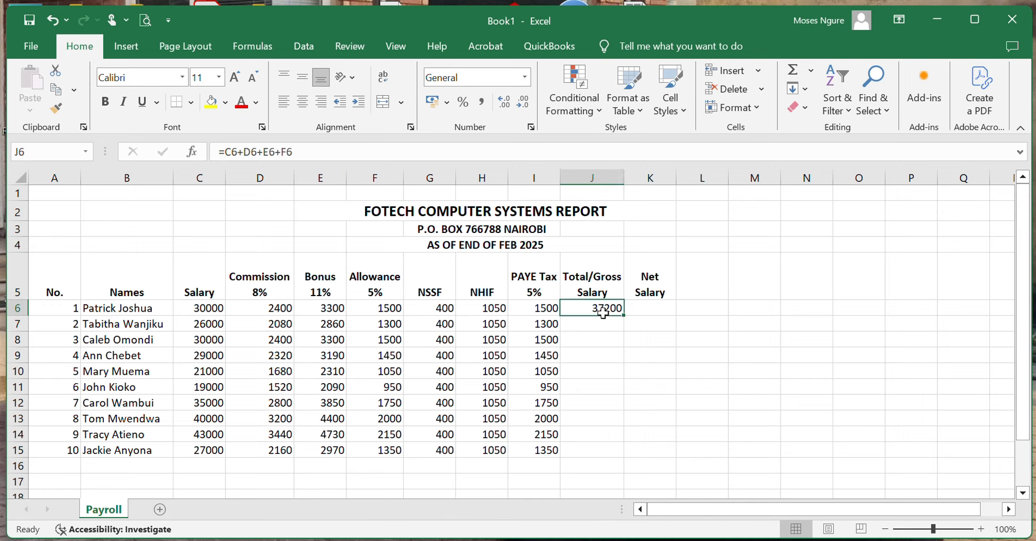
left_click_drag(623, 313, 620, 458)
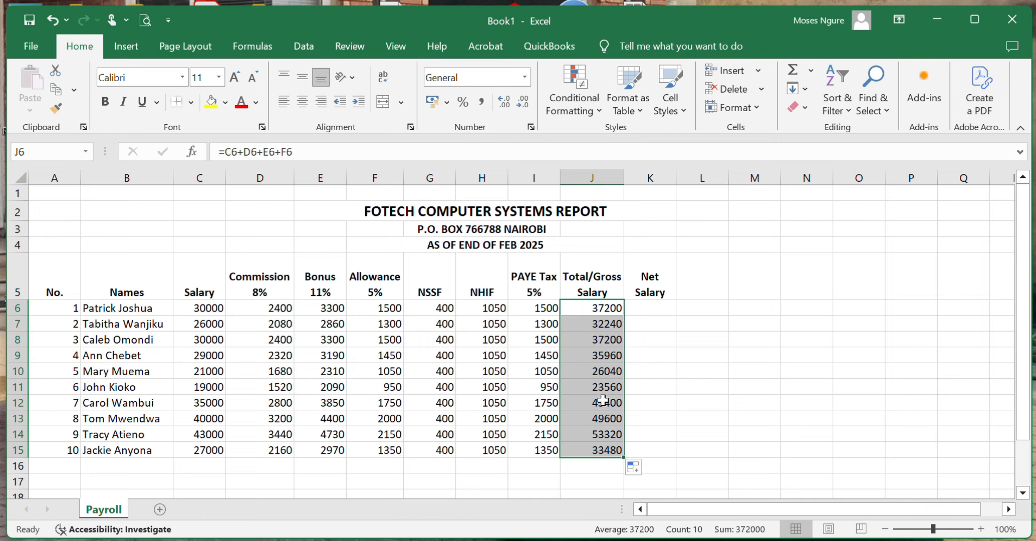
left_click(597, 312)
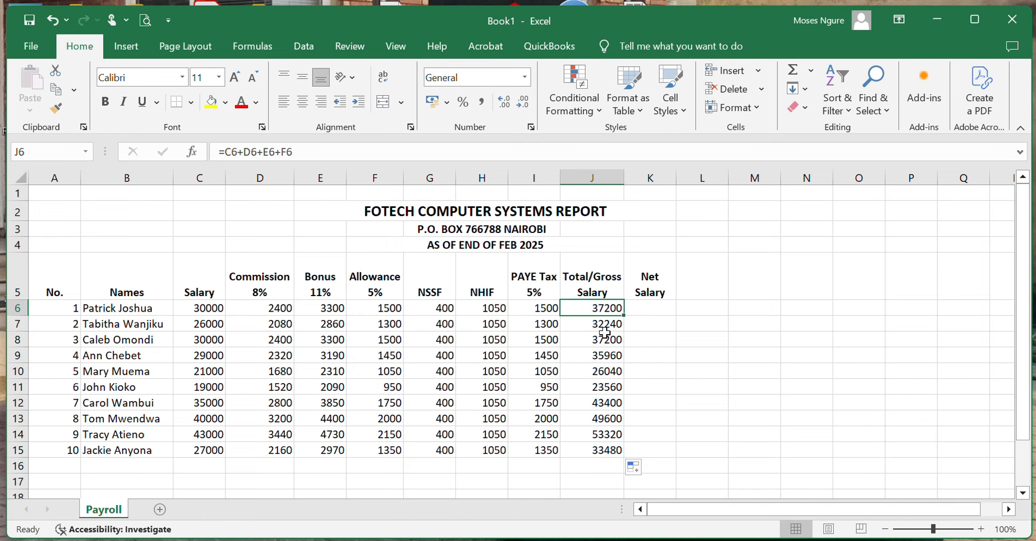
left_click(601, 325)
left_click(602, 367)
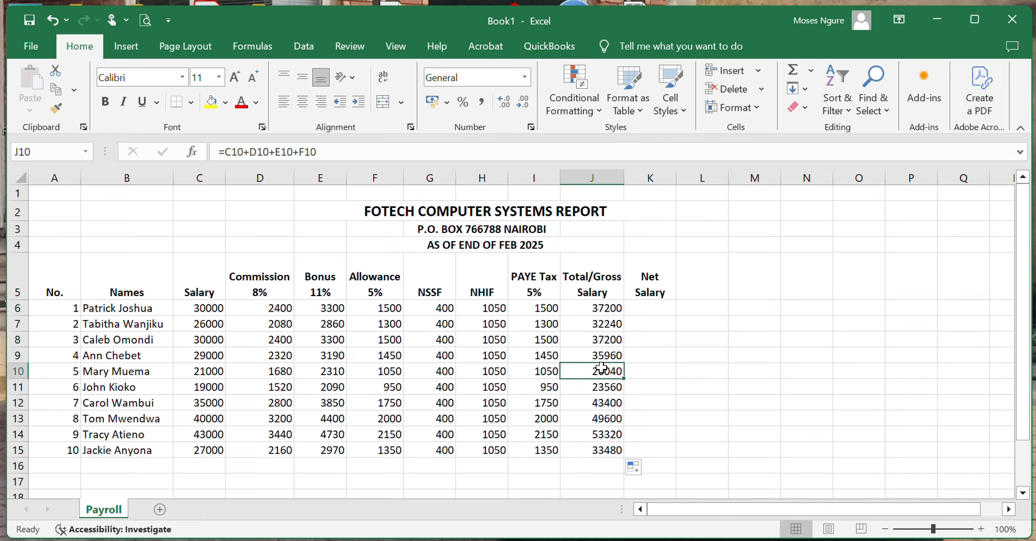
left_click(601, 393)
left_click(598, 450)
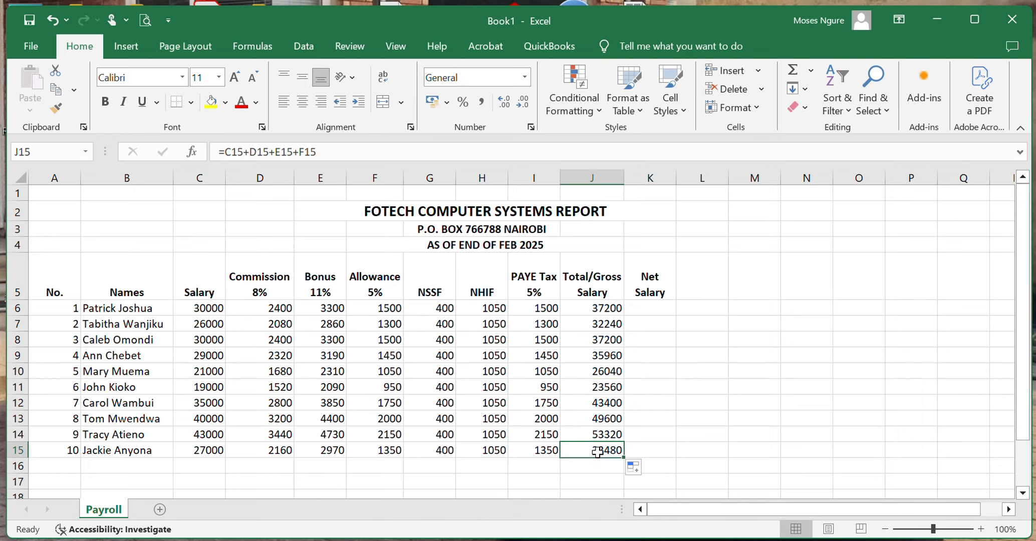
Step: Calculate the first employee's net salary in K6 by subtracting NSSF, NHIF and PAYE tax one by one with =J6-G6-H6-I6
left_click(648, 311)
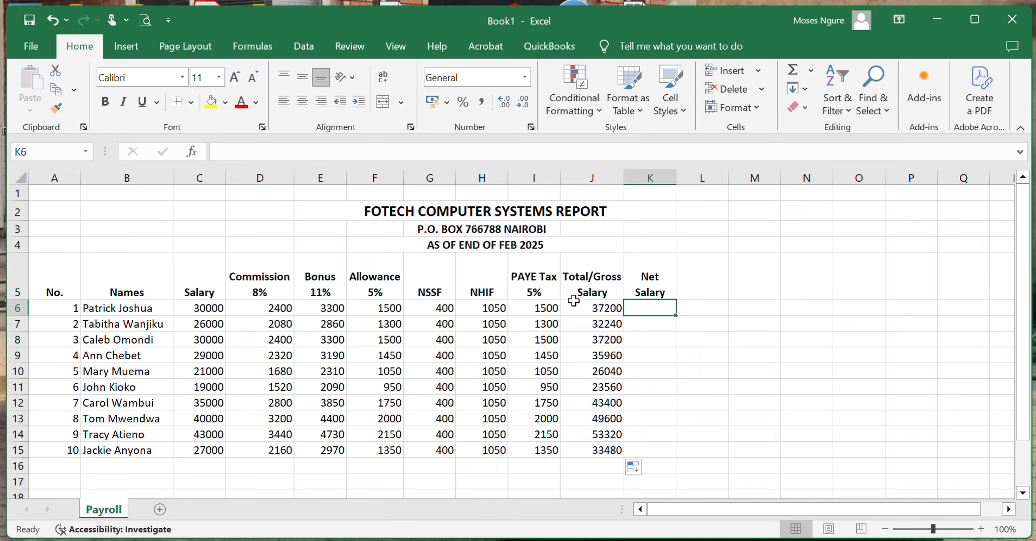
type("=")
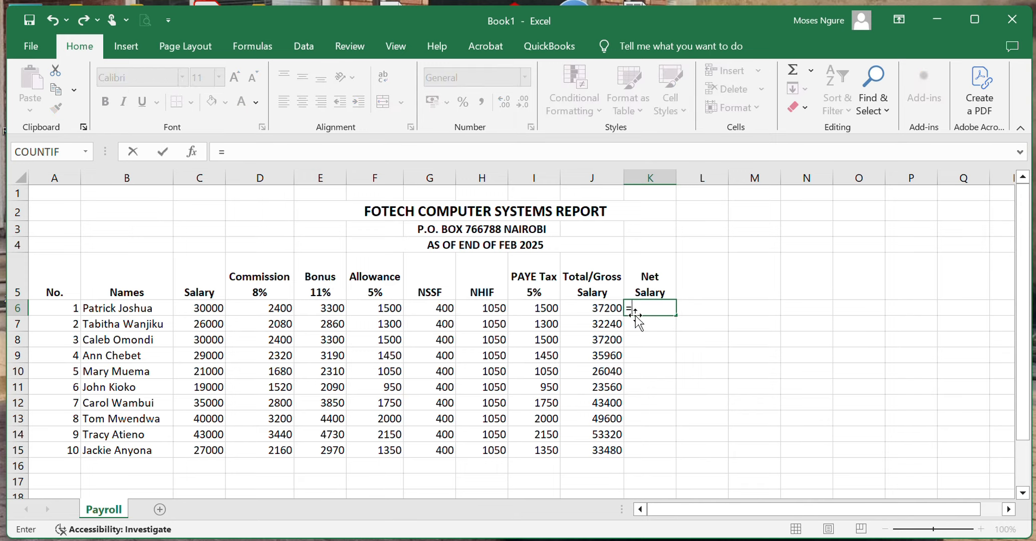
left_click(606, 306)
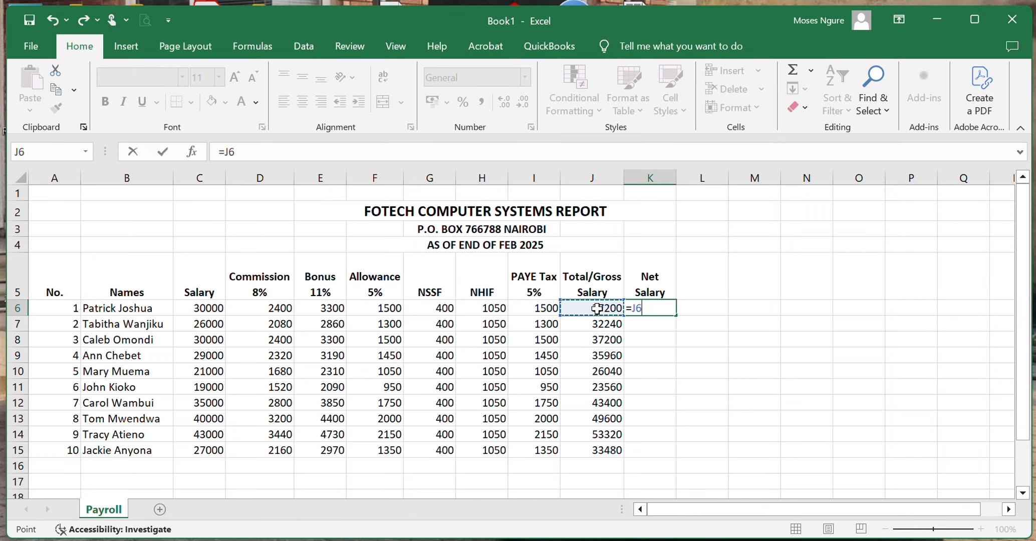
type("-")
left_click(433, 309)
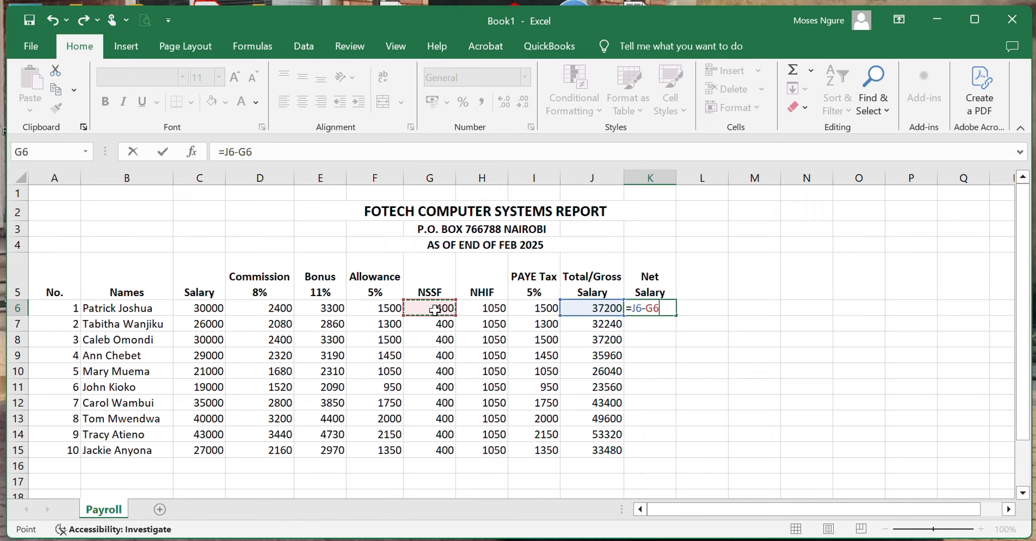
type("-")
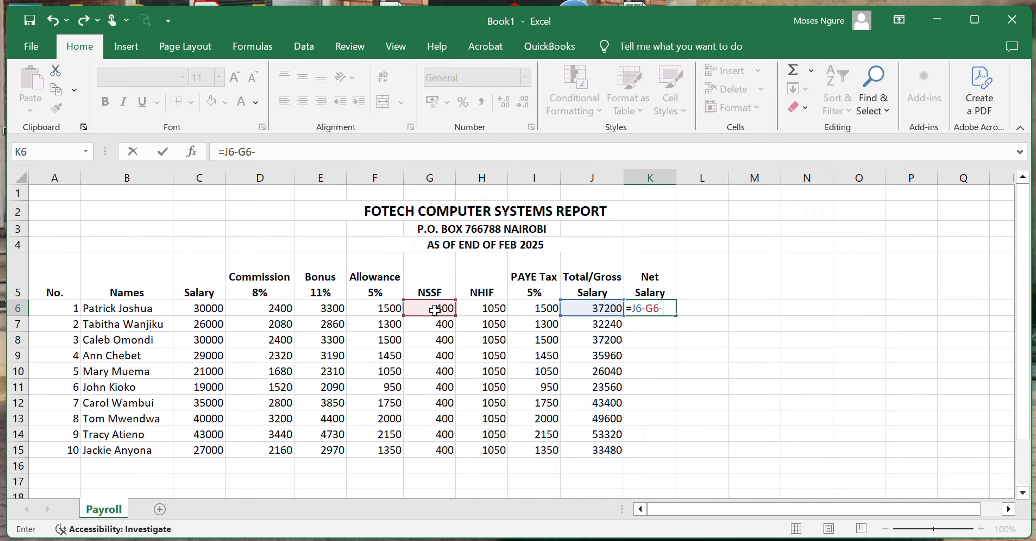
left_click(495, 309)
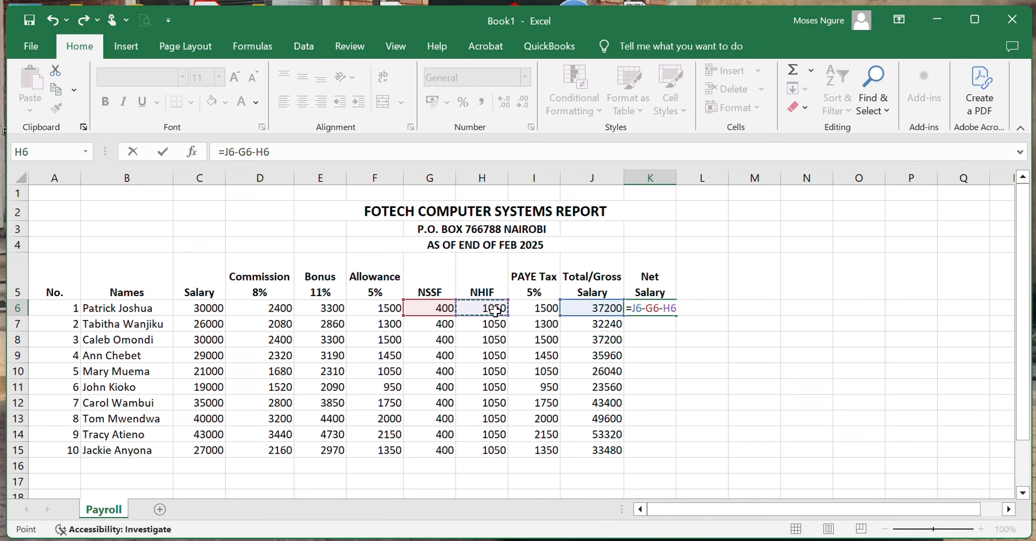
type("-")
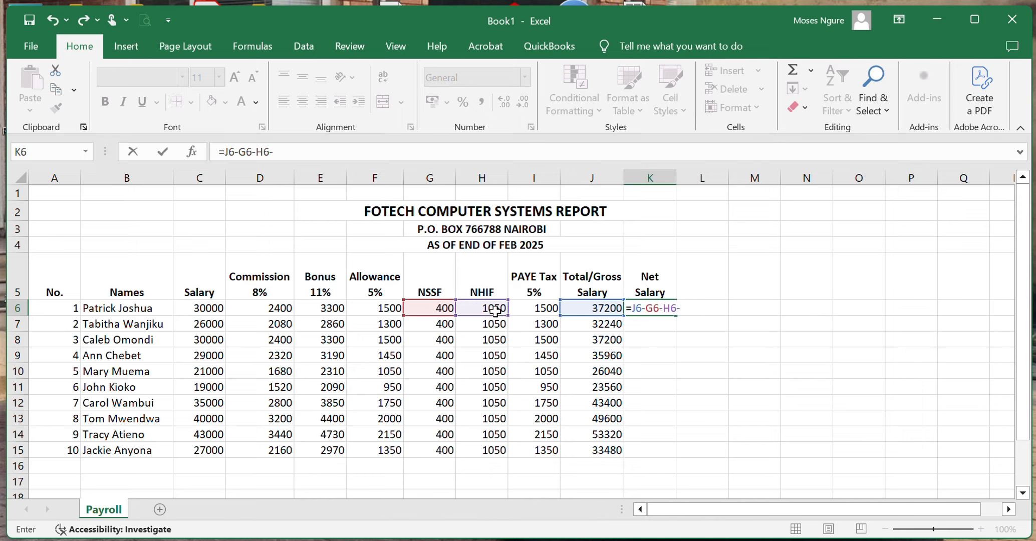
left_click(537, 310)
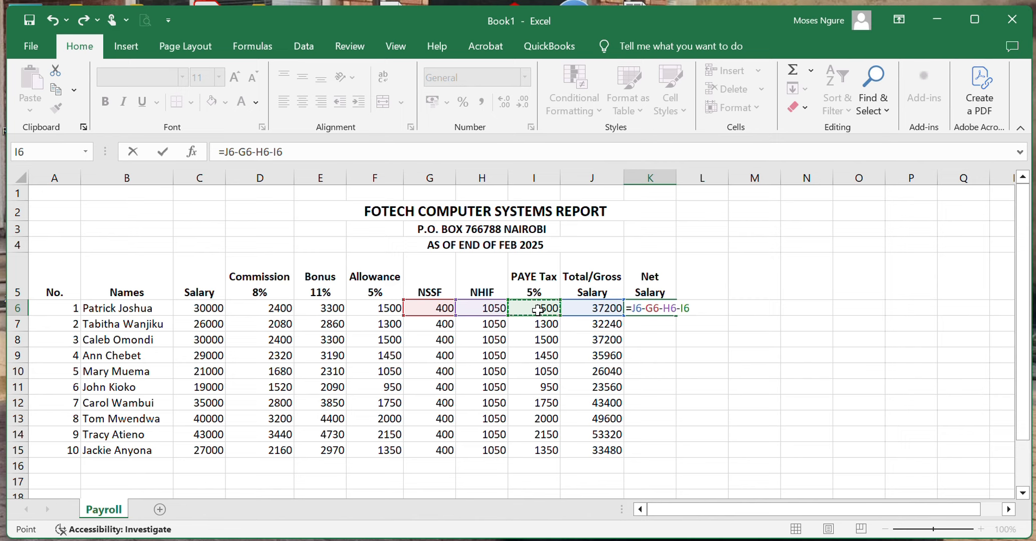
key("Return")
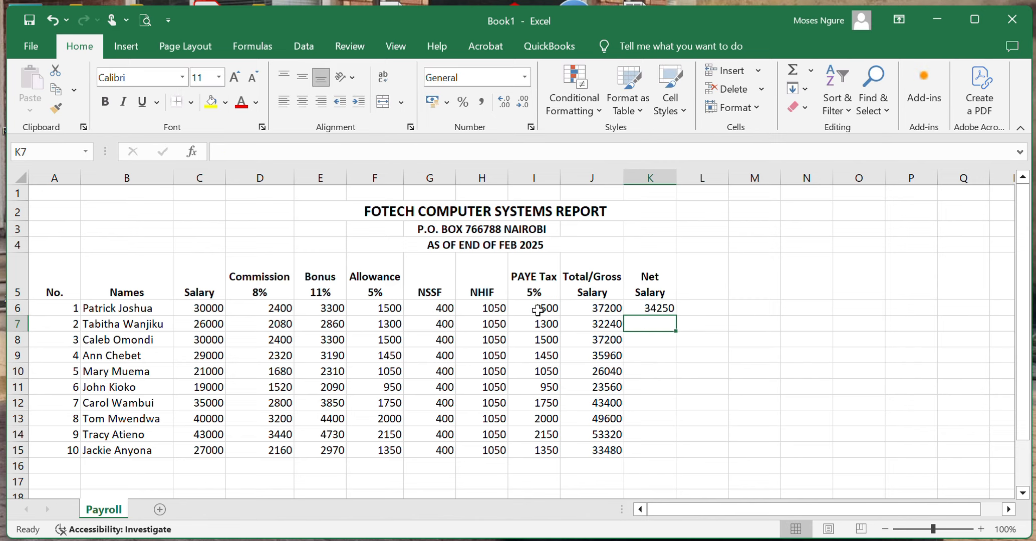
Step: Replace the net salary formula in K6 with the bracketed version =J6-(G6+H6+I6)
left_click(639, 307)
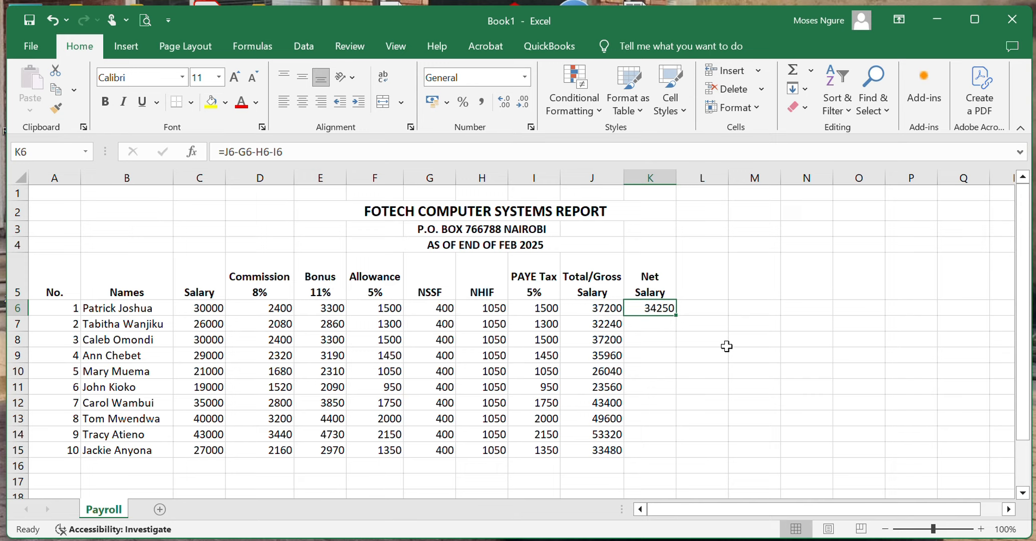
key("Delete")
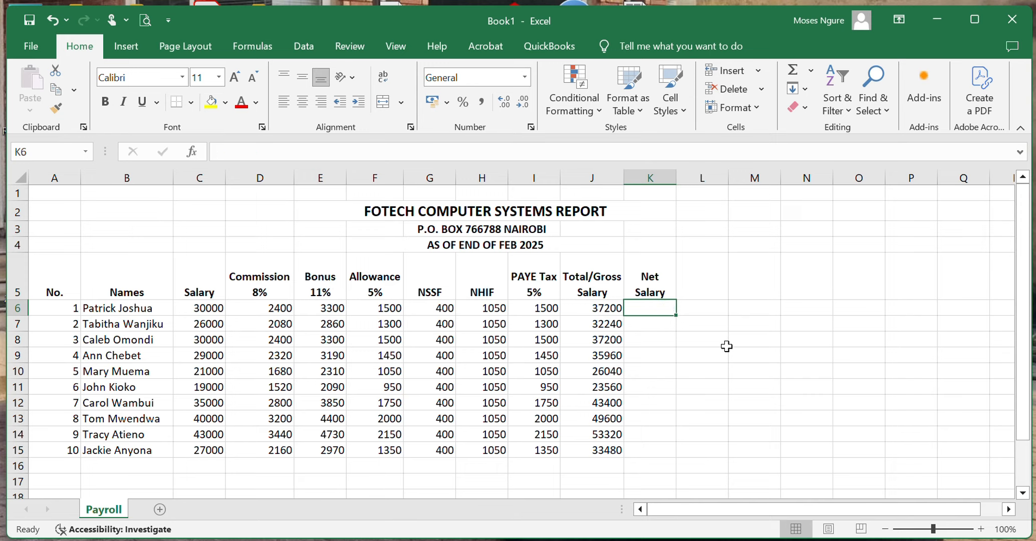
type("=")
left_click(606, 308)
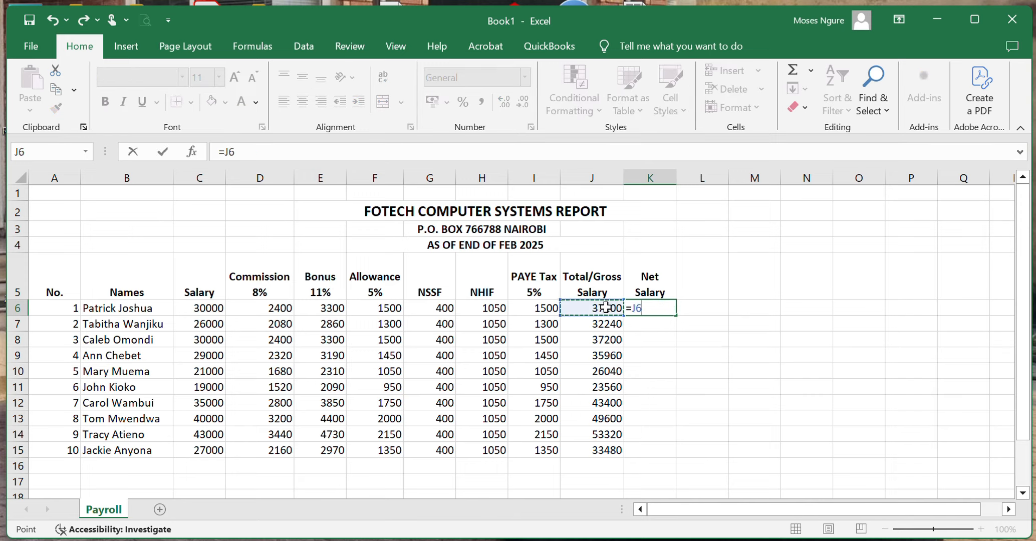
type("-(")
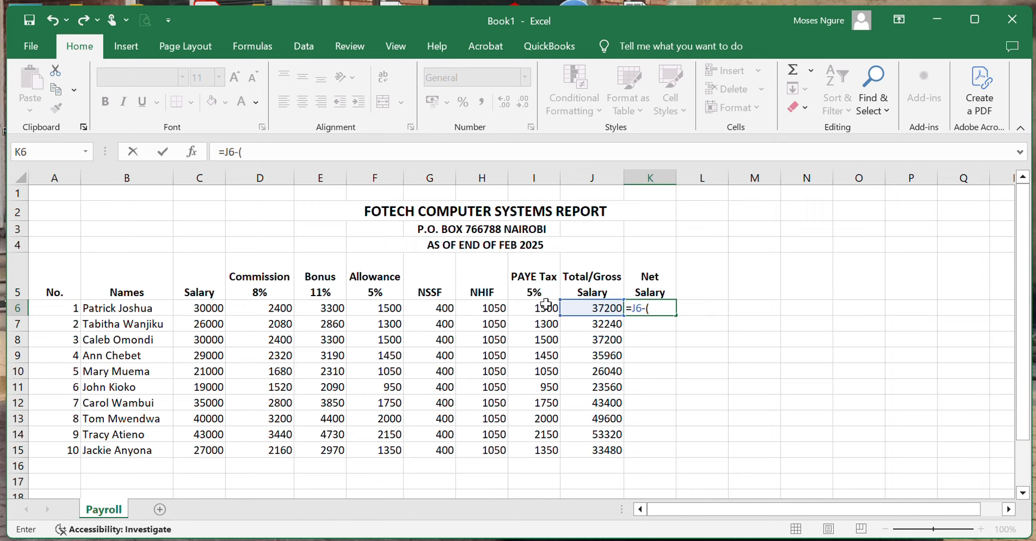
left_click(438, 308)
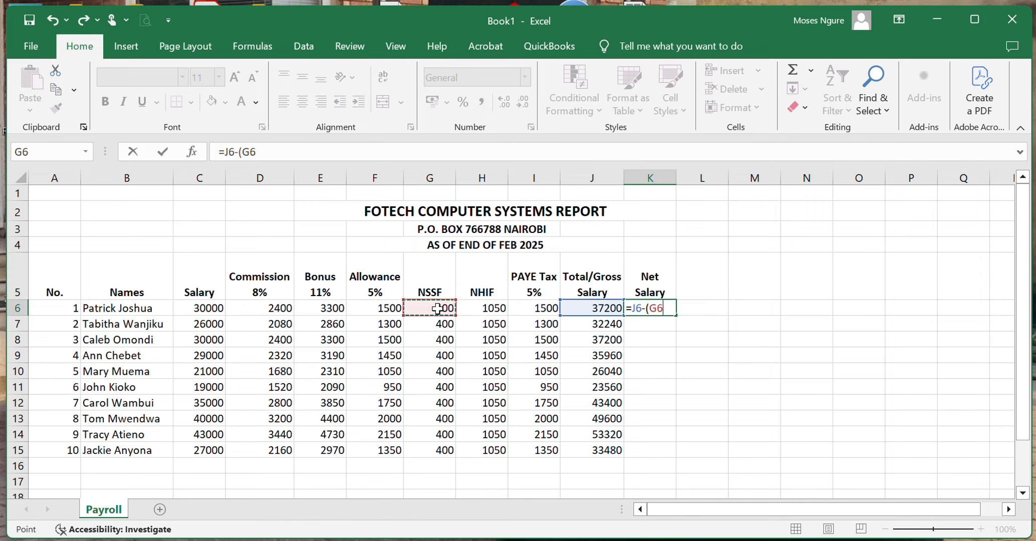
type("+")
left_click(483, 311)
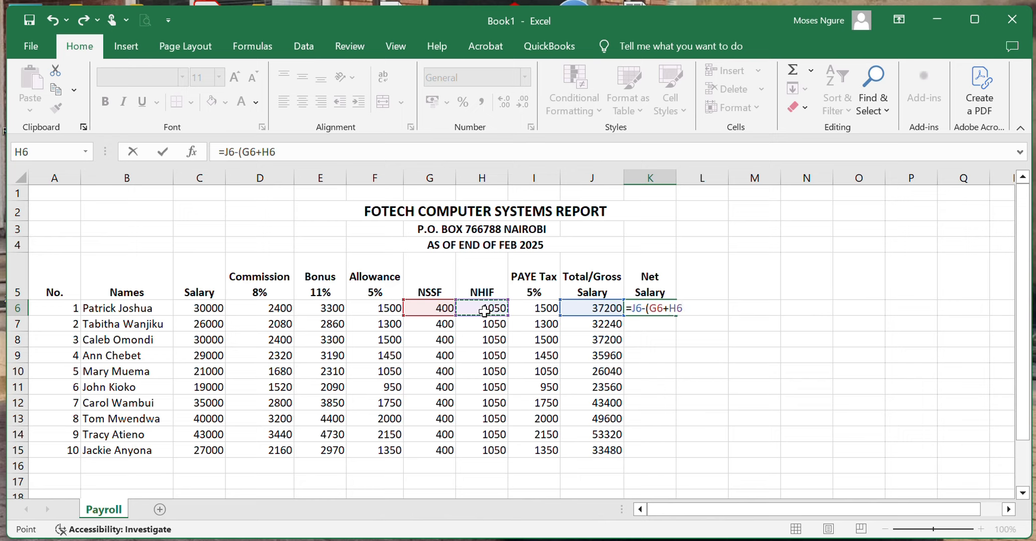
type("+")
left_click(547, 310)
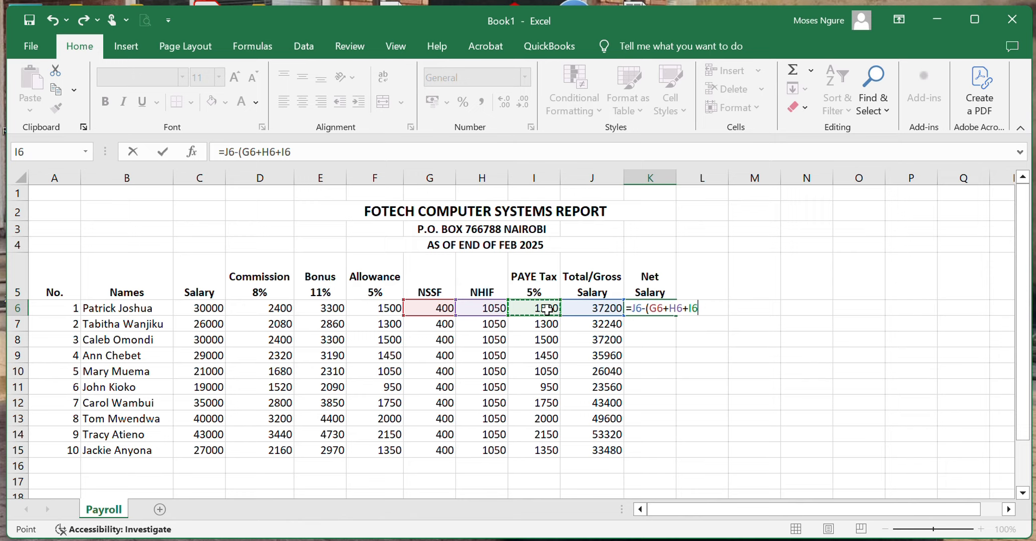
type(")")
key("Return")
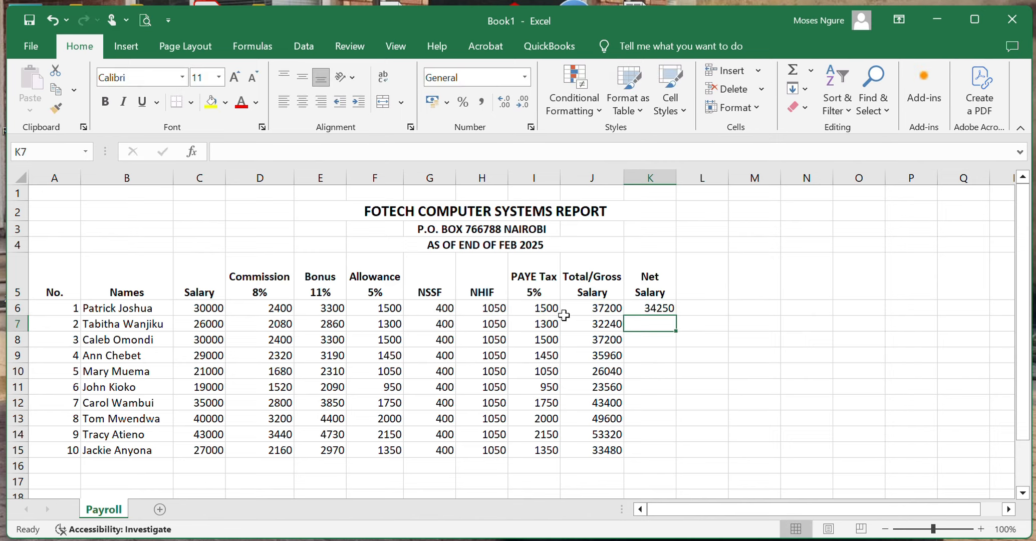
Step: Review the first employee's deductions and gross salary, and fill the net salary formula from K6 down to K15
left_click(645, 307)
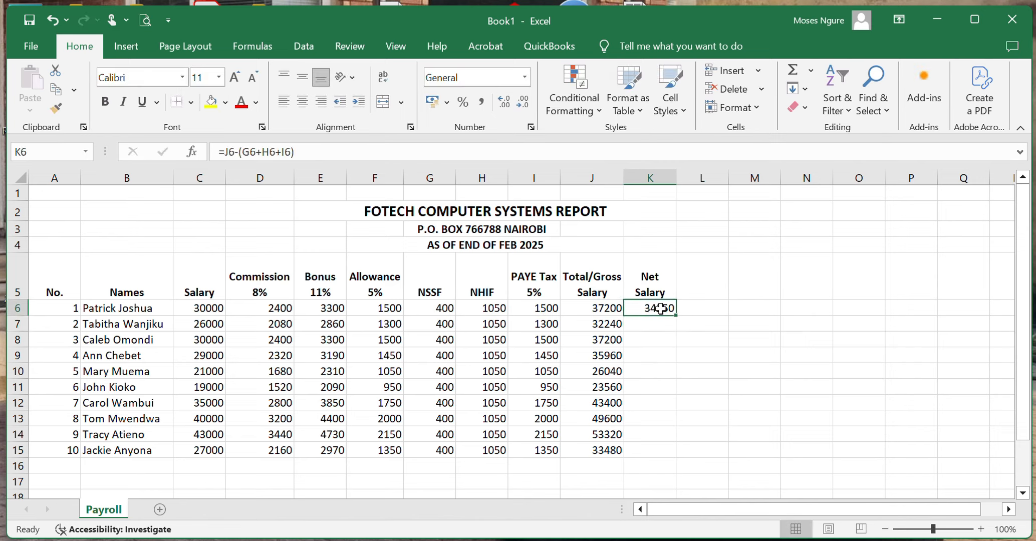
left_click(434, 309)
left_click(491, 310)
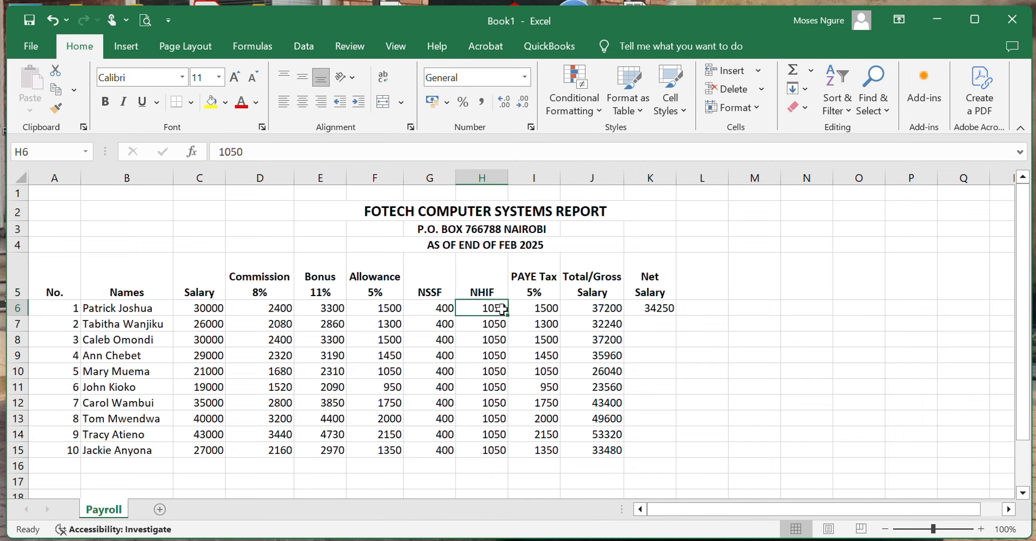
left_click(538, 307)
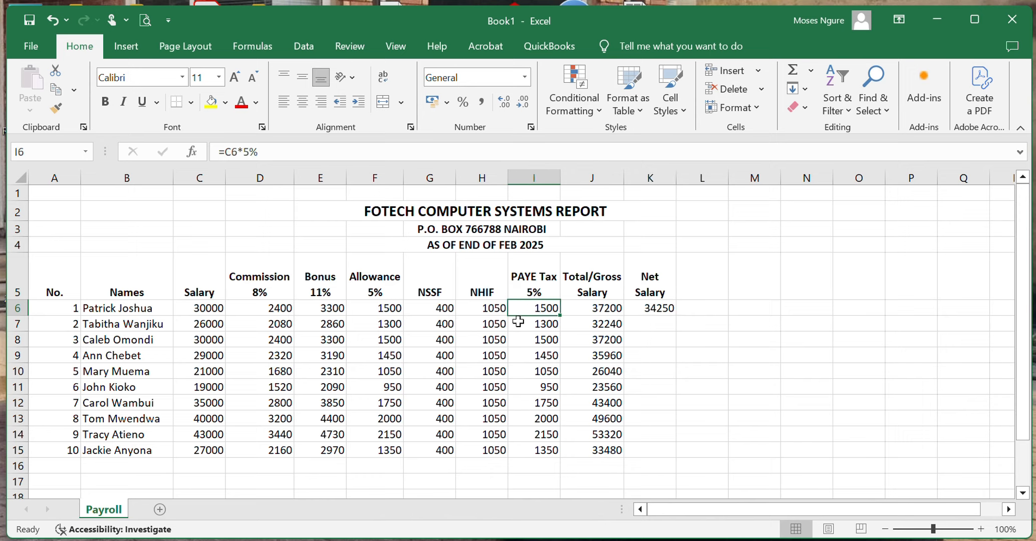
left_click(601, 307)
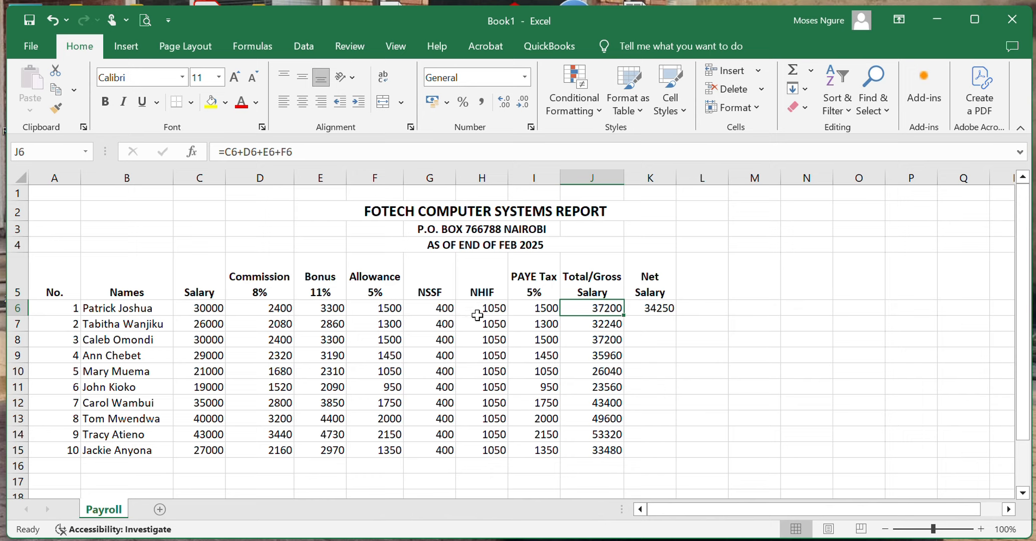
left_click(654, 306)
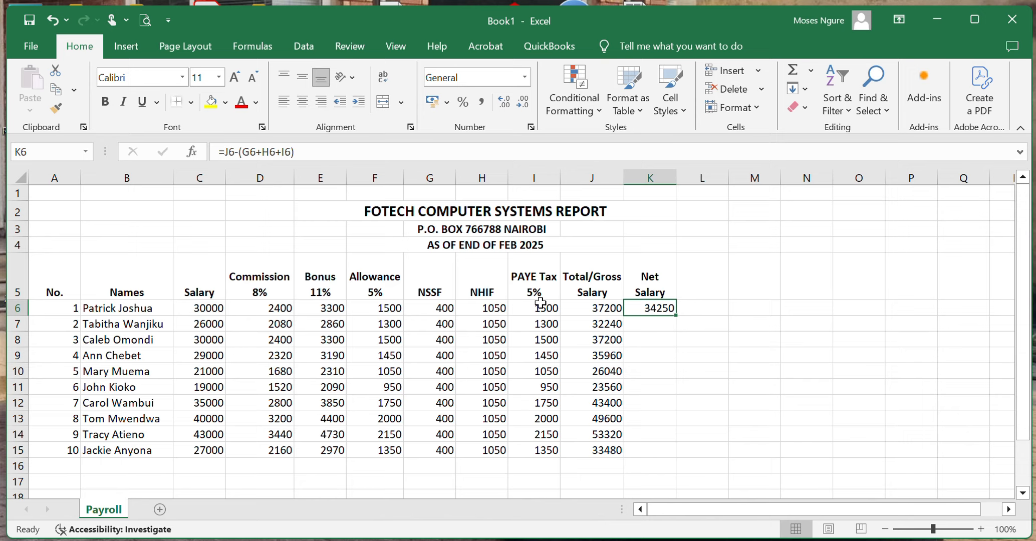
left_click_drag(676, 315, 683, 451)
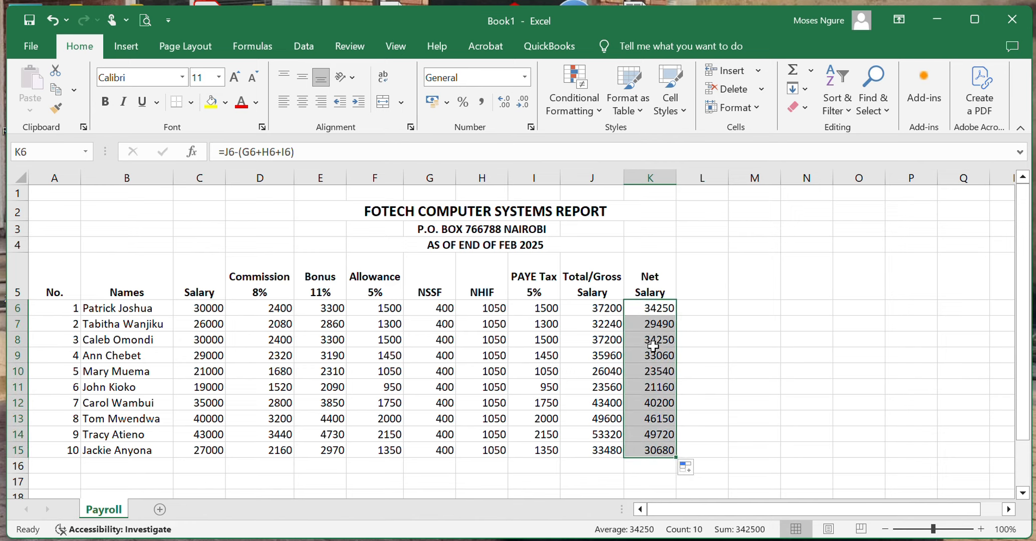
Step: Examine the net salary formulas filled down column K for the individual employees
left_click(657, 306)
left_click(658, 324)
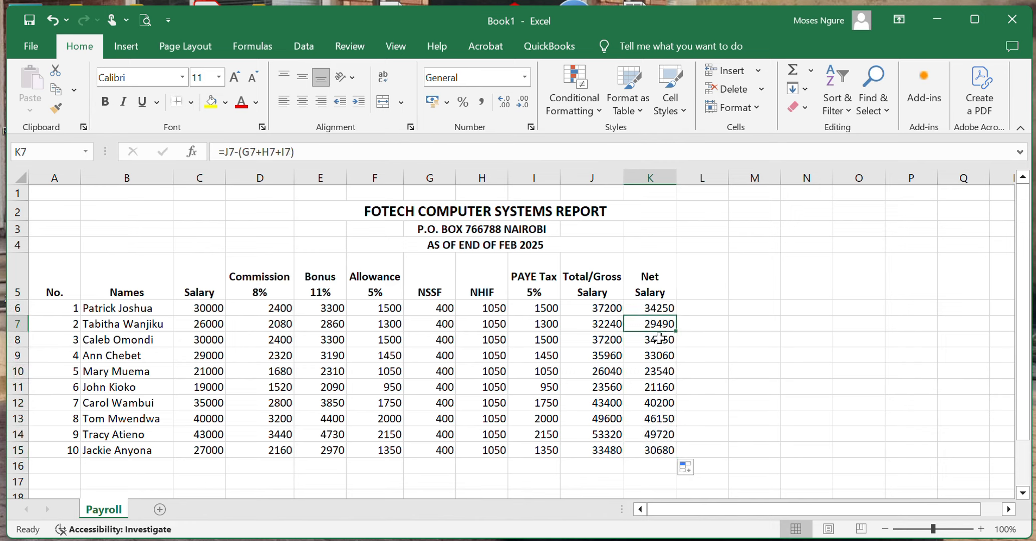
left_click(657, 341)
left_click(658, 357)
left_click(657, 372)
left_click(656, 387)
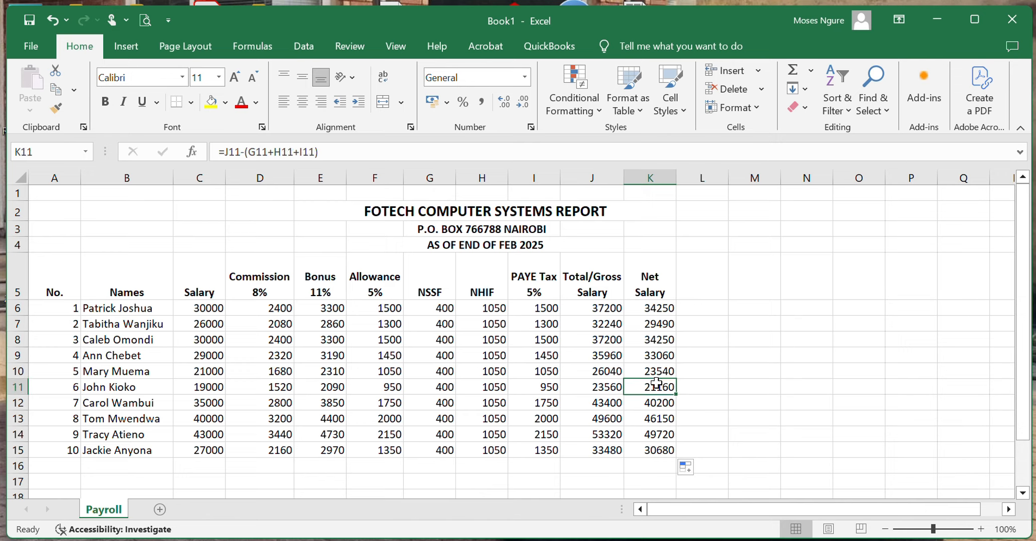
left_click(654, 405)
left_click(653, 432)
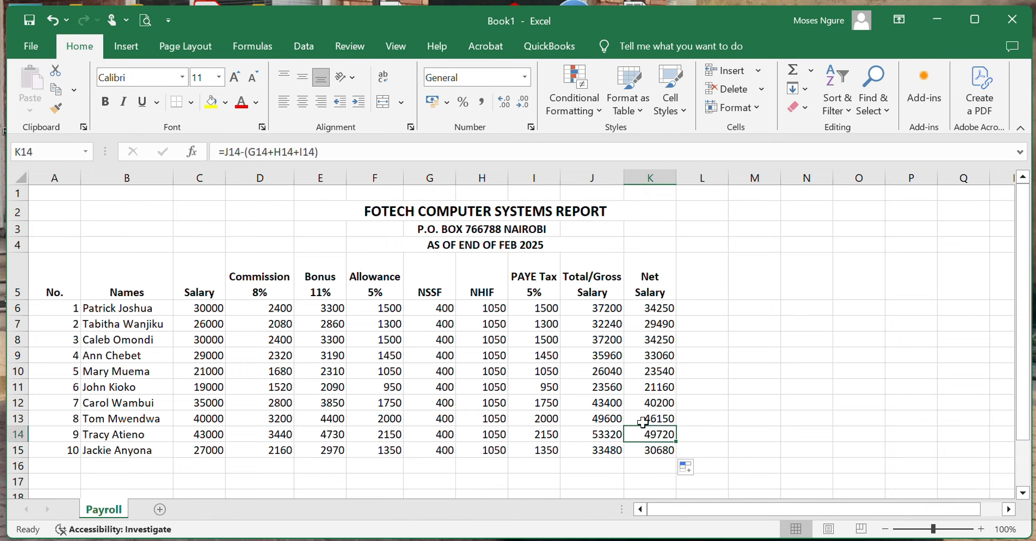
Step: Format the payroll figures in C6:K15 as Currency and widen the Allowance and Total/Gross Salary columns to fit the amounts
left_click_drag(201, 308, 655, 450)
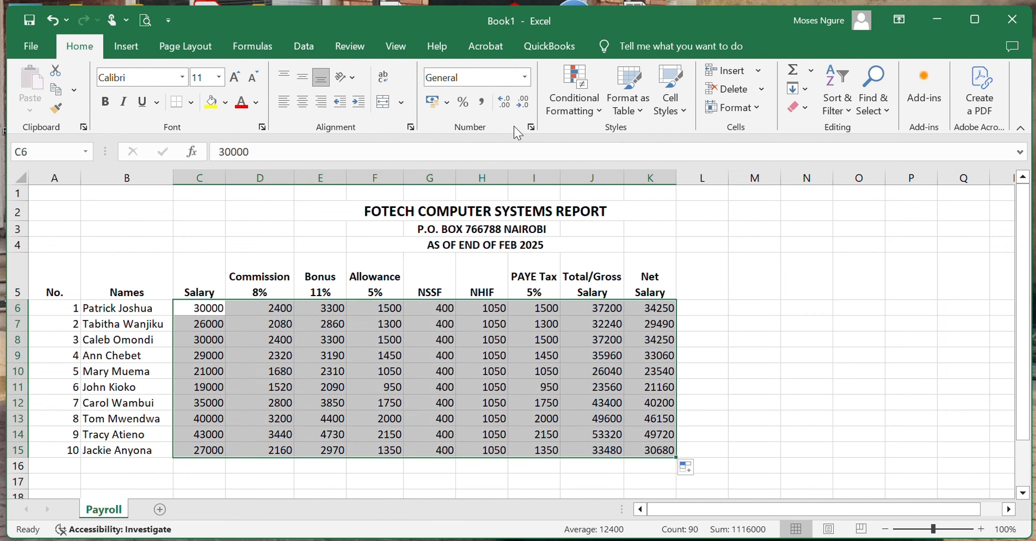
left_click(524, 78)
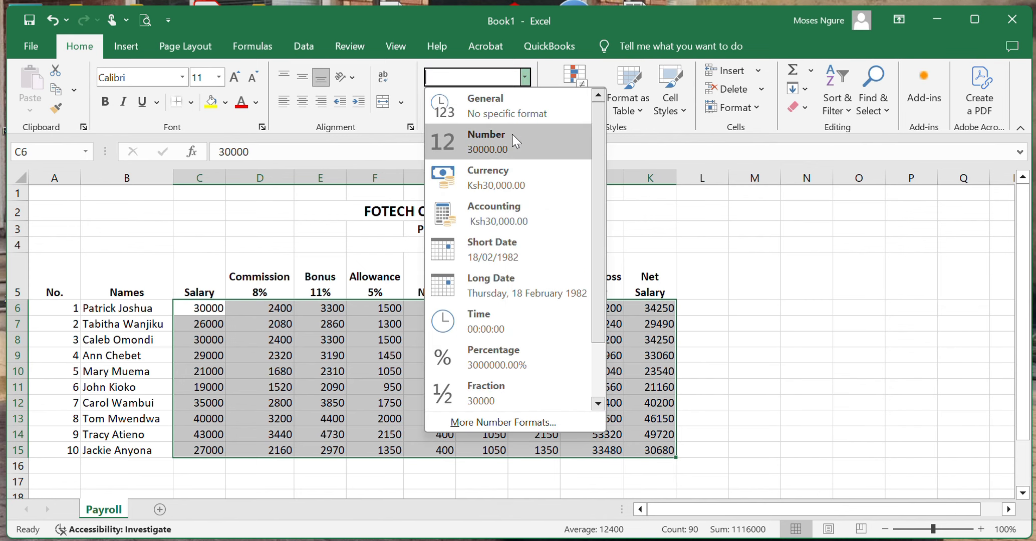
left_click(505, 191)
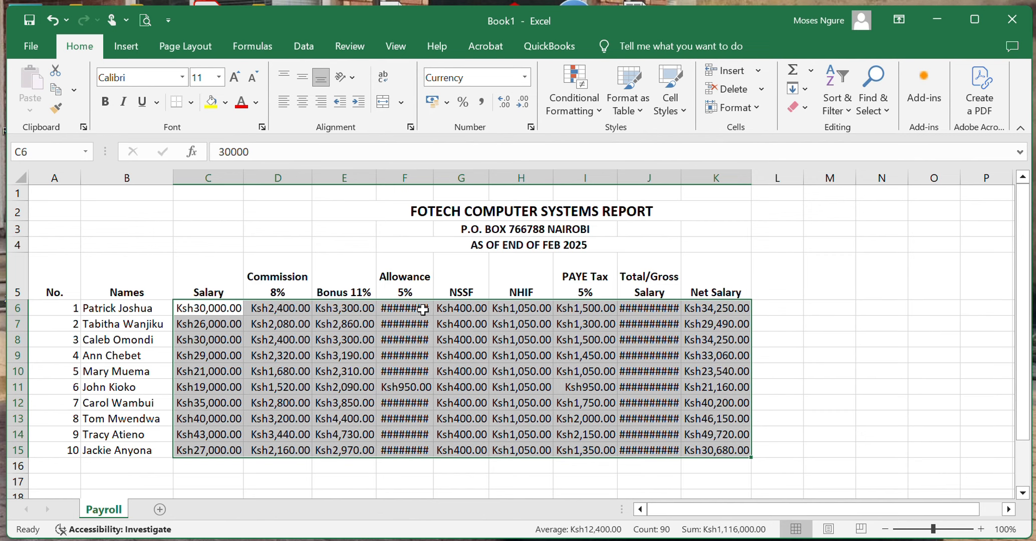
left_click_drag(434, 178, 444, 178)
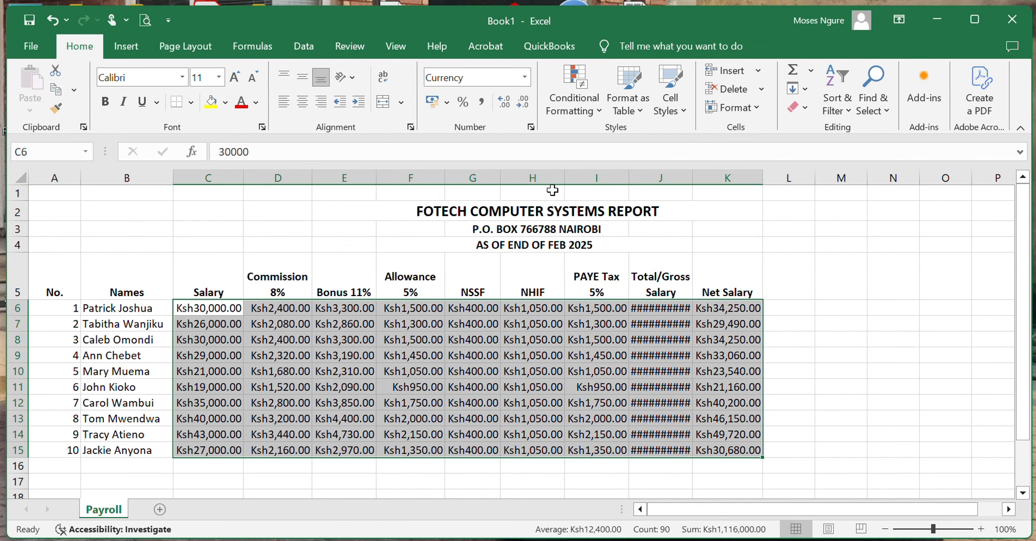
left_click_drag(692, 178, 702, 181)
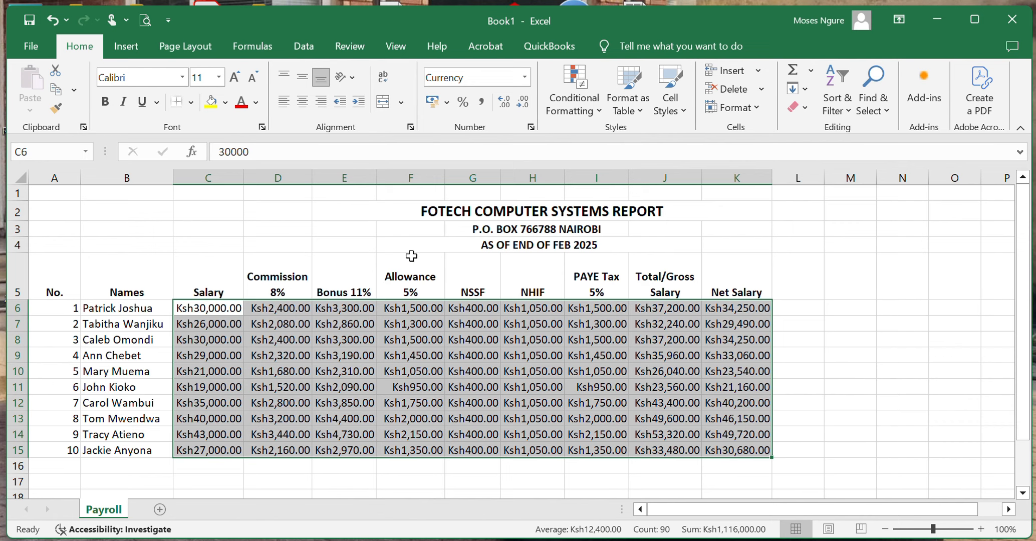
Step: Set the currency format of the payroll figures in C6:K15 to 0 decimal places
left_click(531, 128)
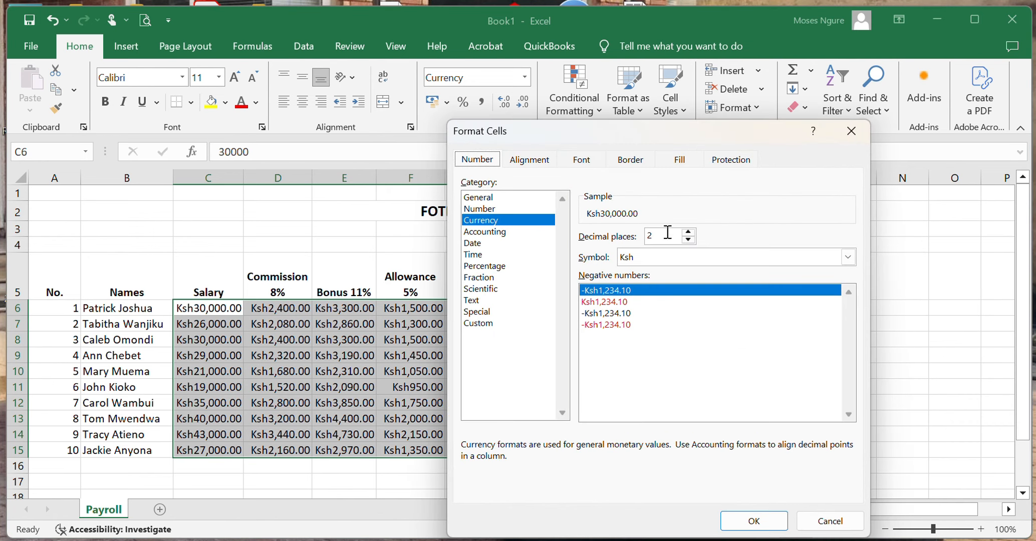
left_click(688, 240)
left_click(688, 240)
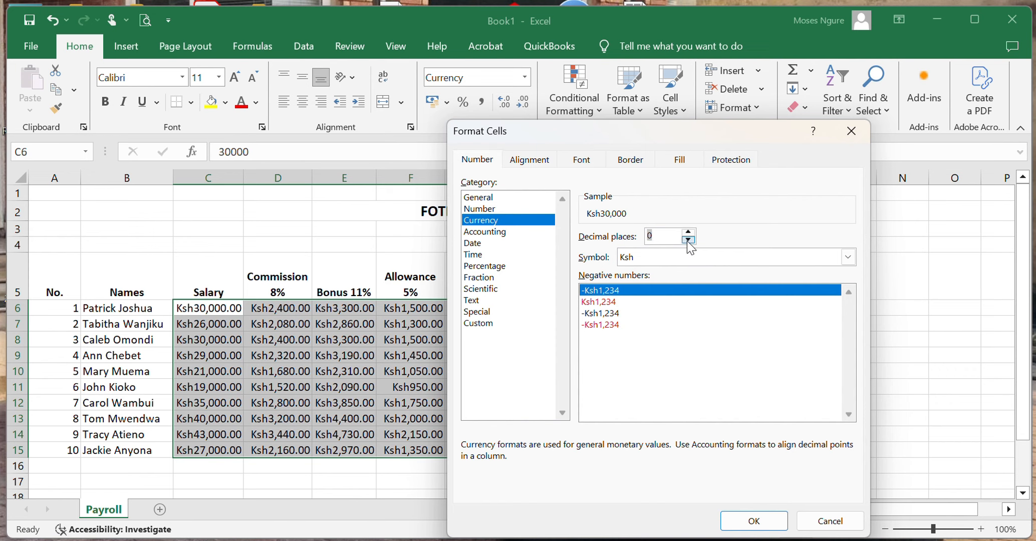
left_click(754, 521)
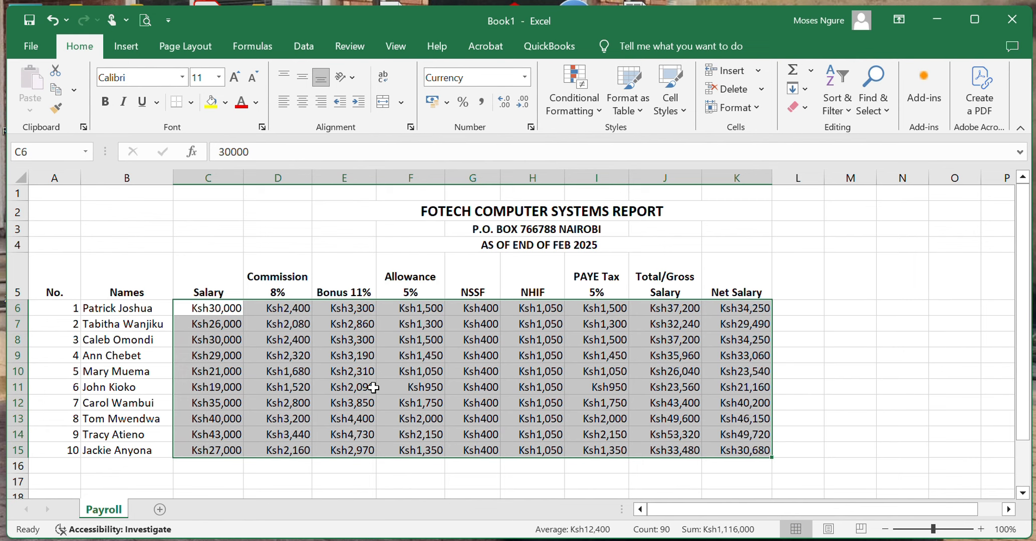
left_click(614, 391)
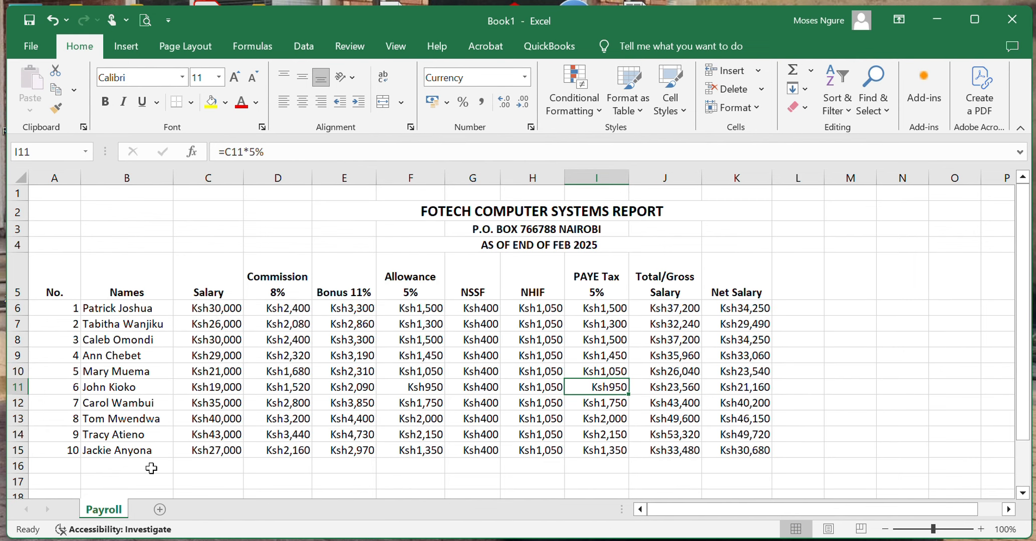
Step: Enter the label Totals in B16 below the employee names
left_click(121, 466)
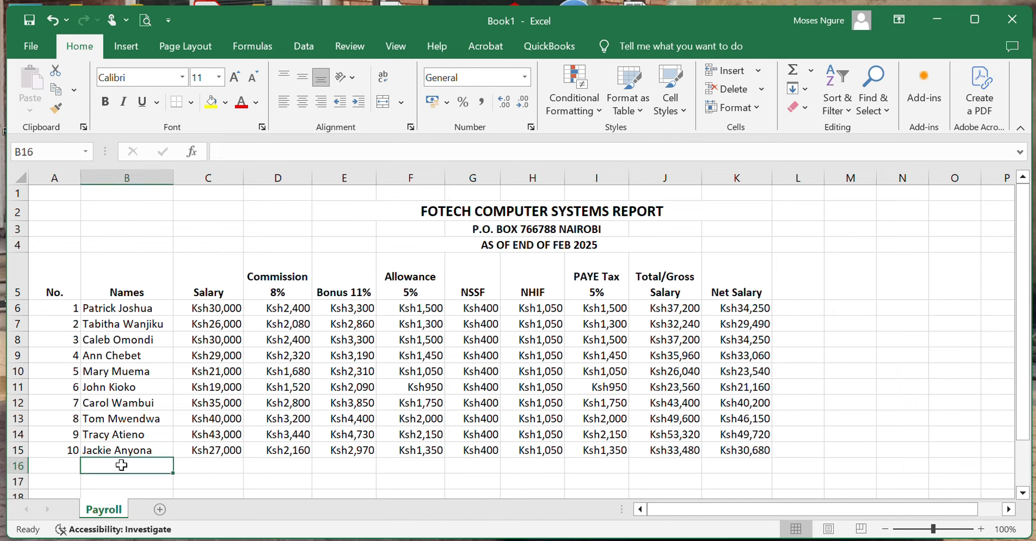
type("Tota")
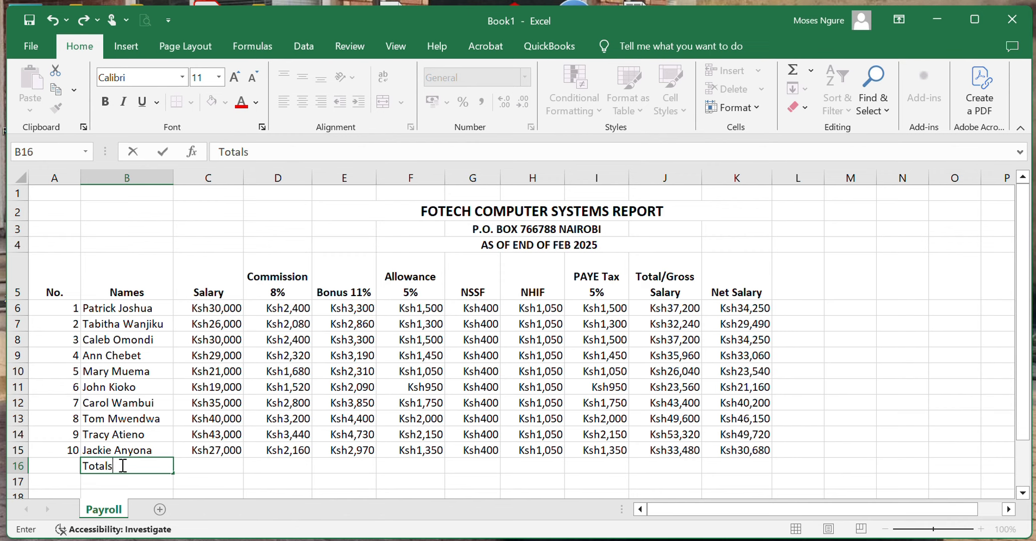
type("ls")
left_click(224, 478)
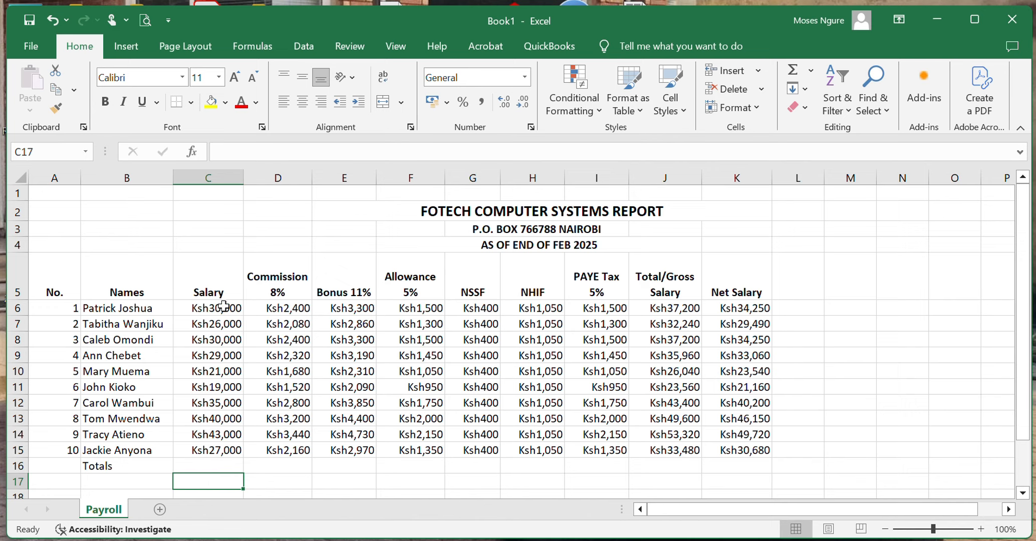
Step: Sum the salaries in C6:C15 into C16 and fill the total formula across row 16 to K16
left_click_drag(224, 305, 221, 448)
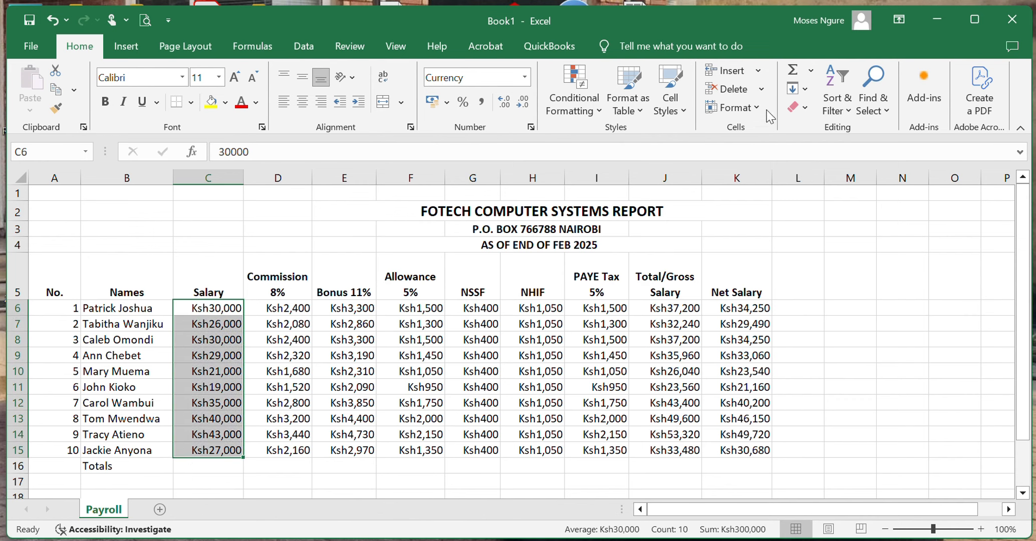
left_click(811, 73)
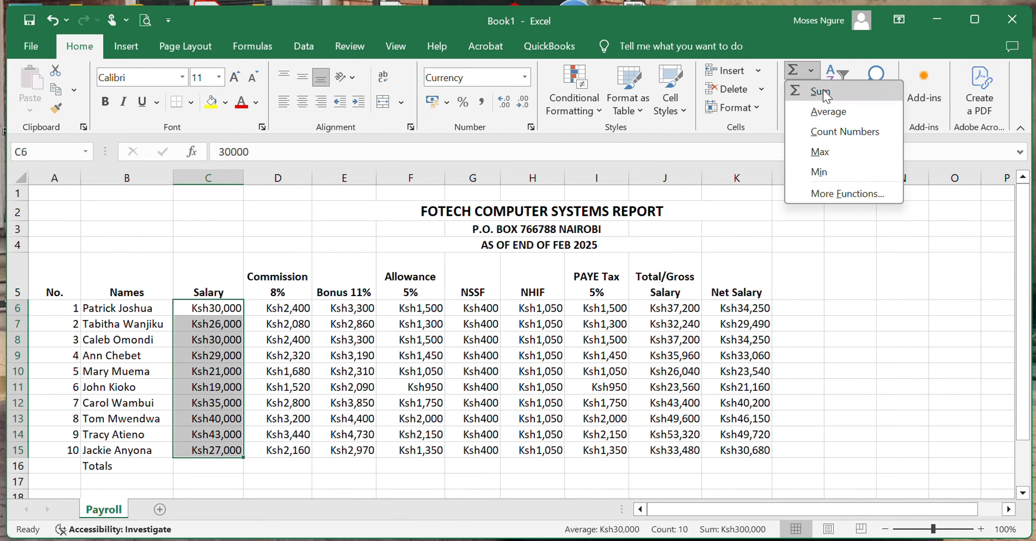
left_click(820, 91)
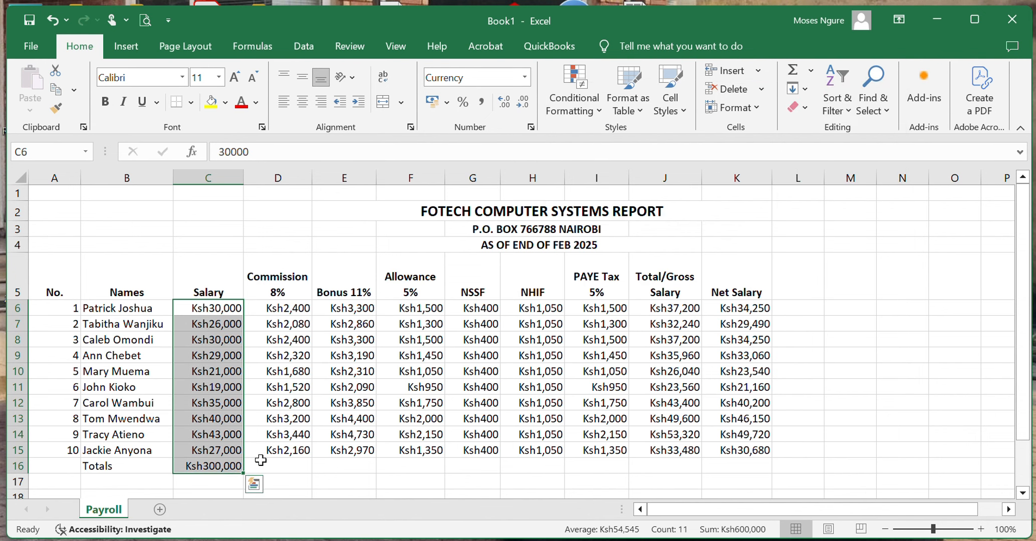
left_click(221, 466)
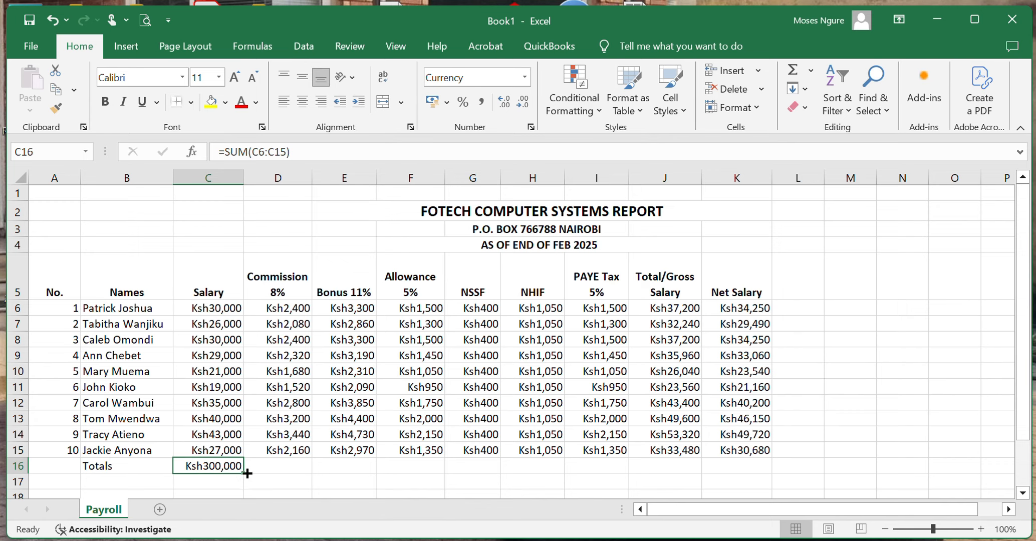
left_click_drag(245, 474, 748, 467)
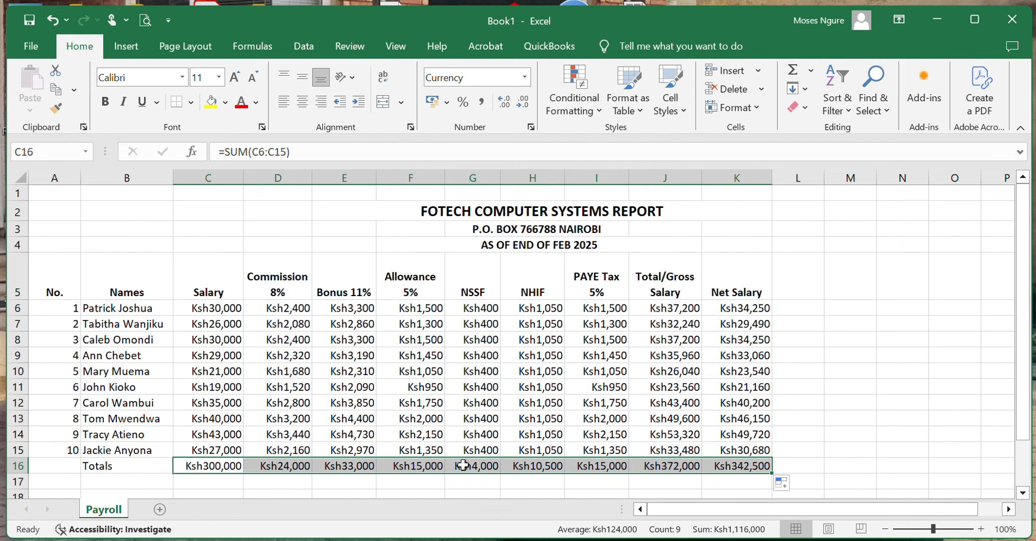
Step: Review the SUM formulas in the Totals row and make the totals in C16:K16 bold
double_click(230, 465)
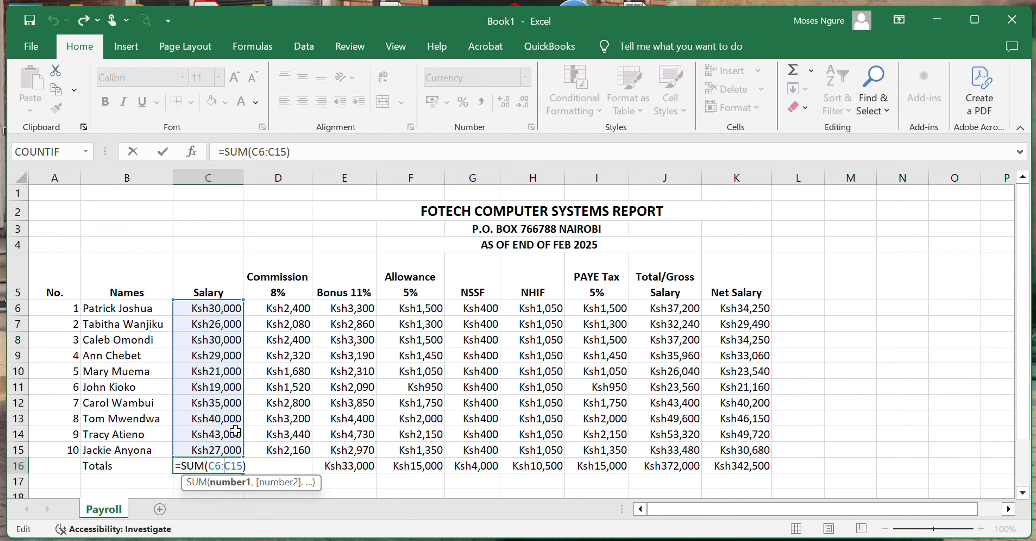
key("Return")
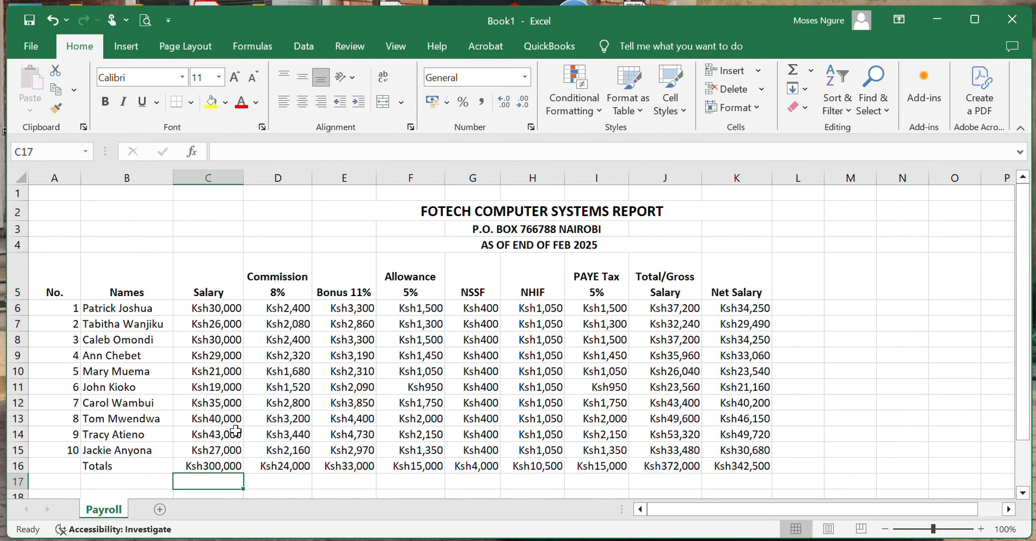
left_click(293, 467)
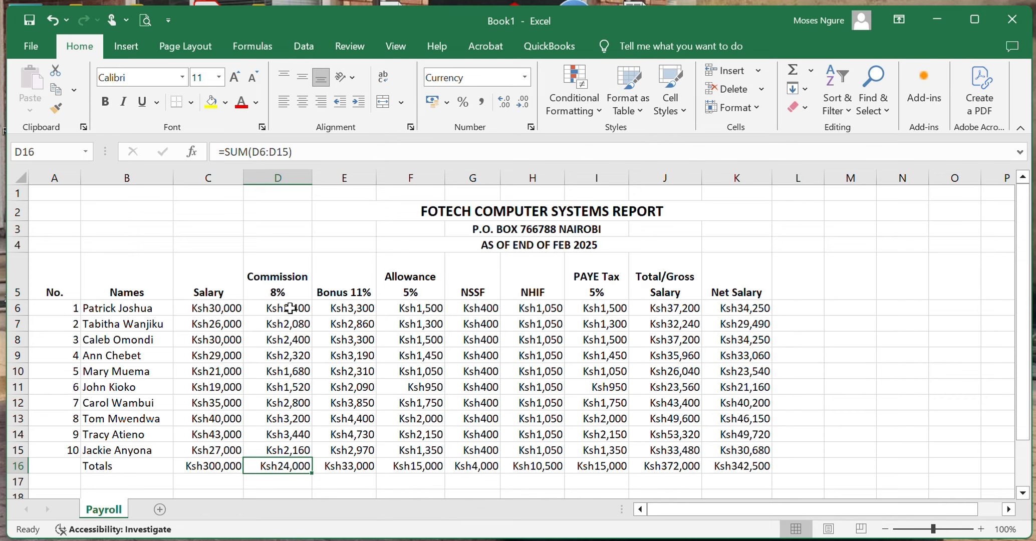
left_click(360, 465)
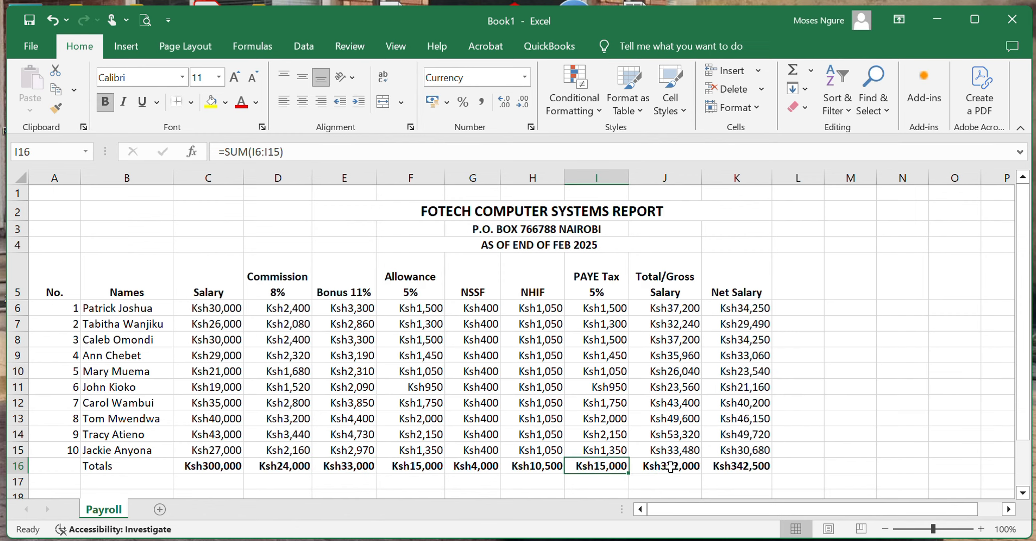
left_click(673, 466)
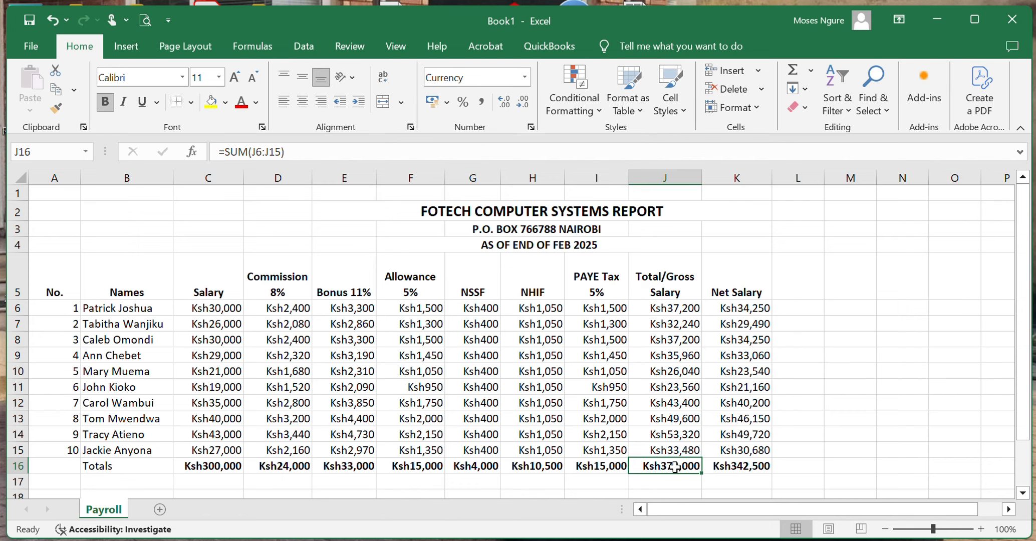
left_click(753, 466)
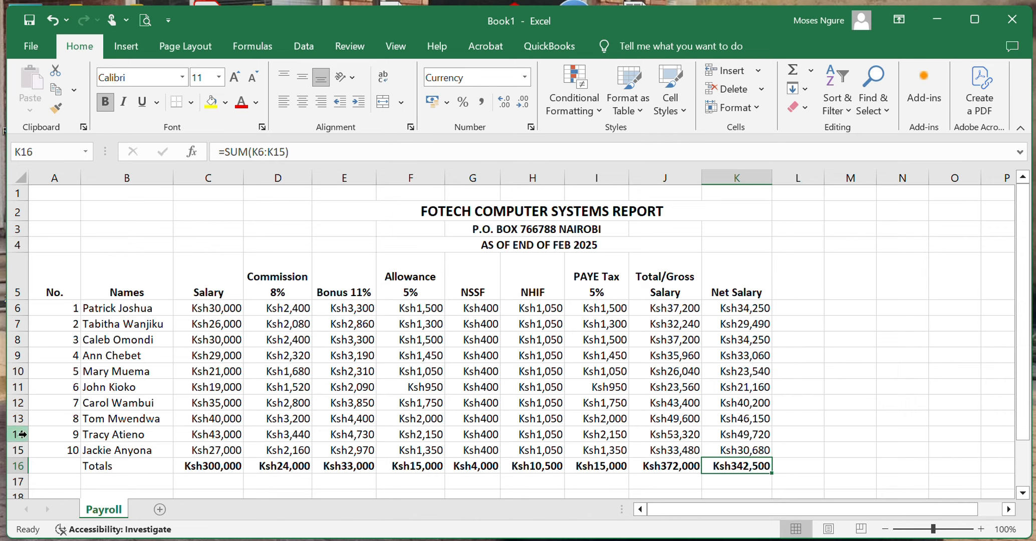
Step: Add a new worksheet and enter the title MOJA LIMITED in the merged and centred cells F2:I2
left_click(159, 509)
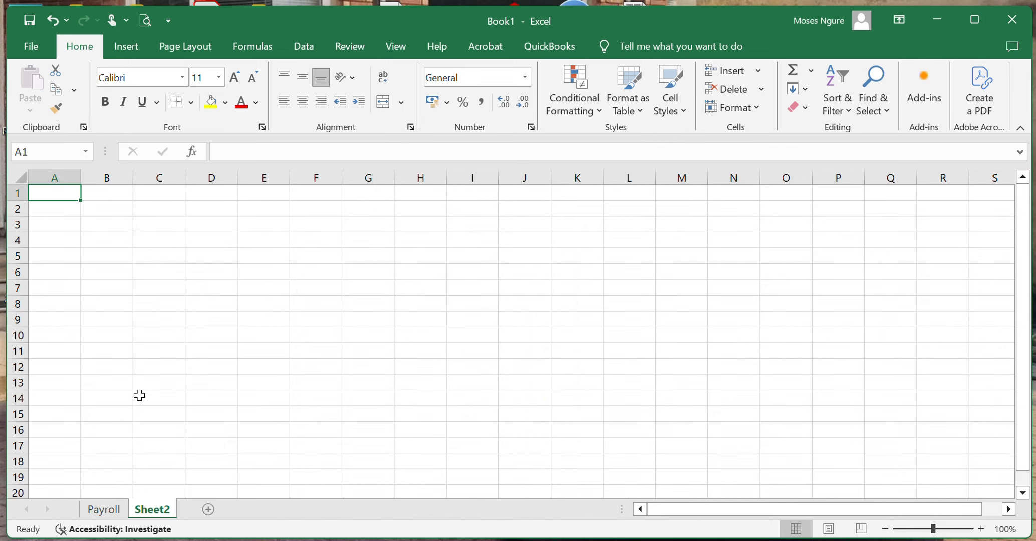
left_click(305, 209)
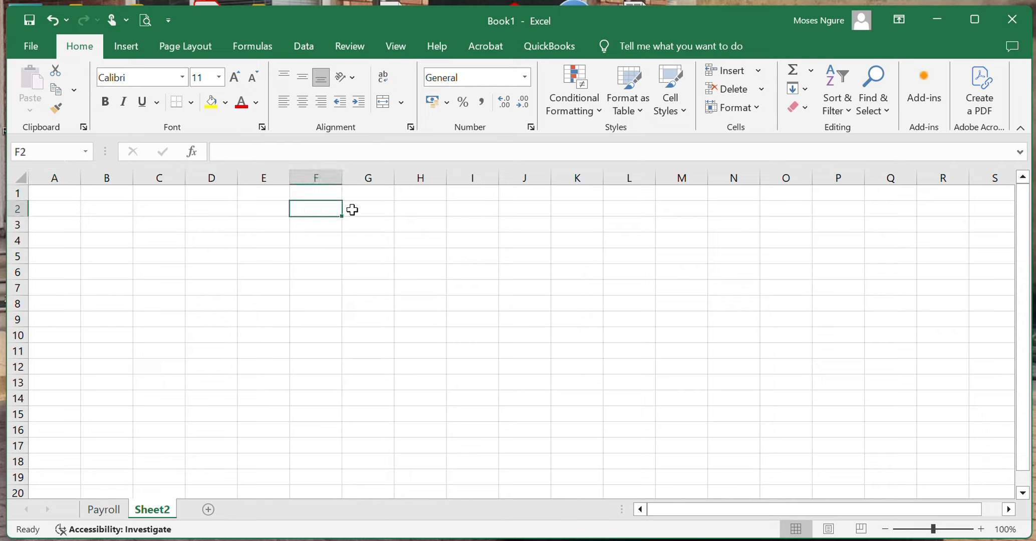
left_click_drag(352, 210, 484, 212)
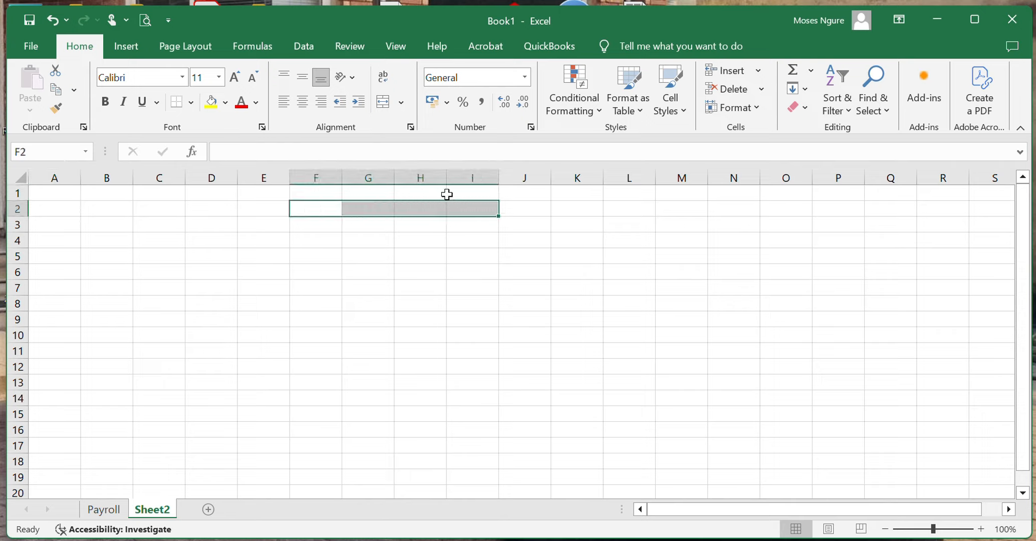
left_click(383, 102)
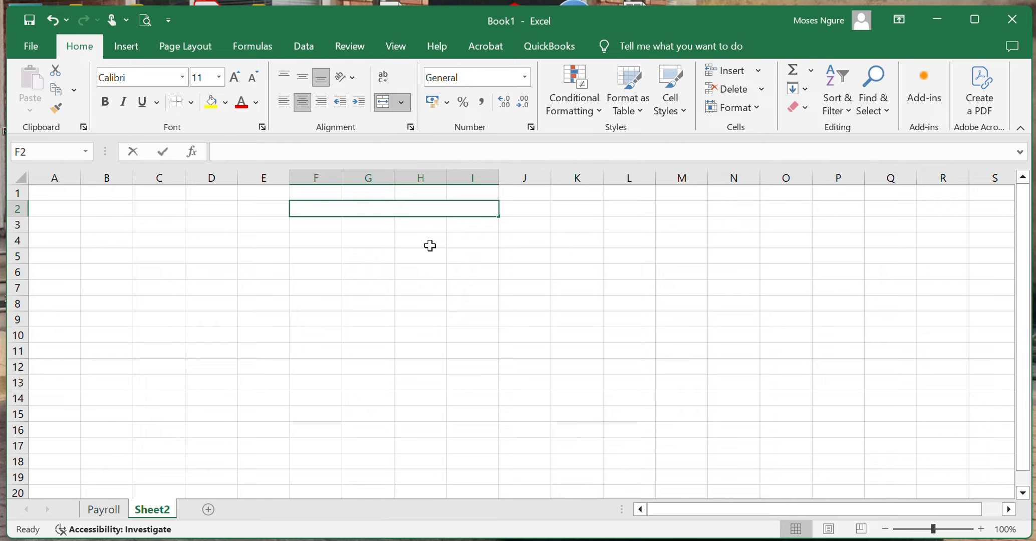
type("MOJA L")
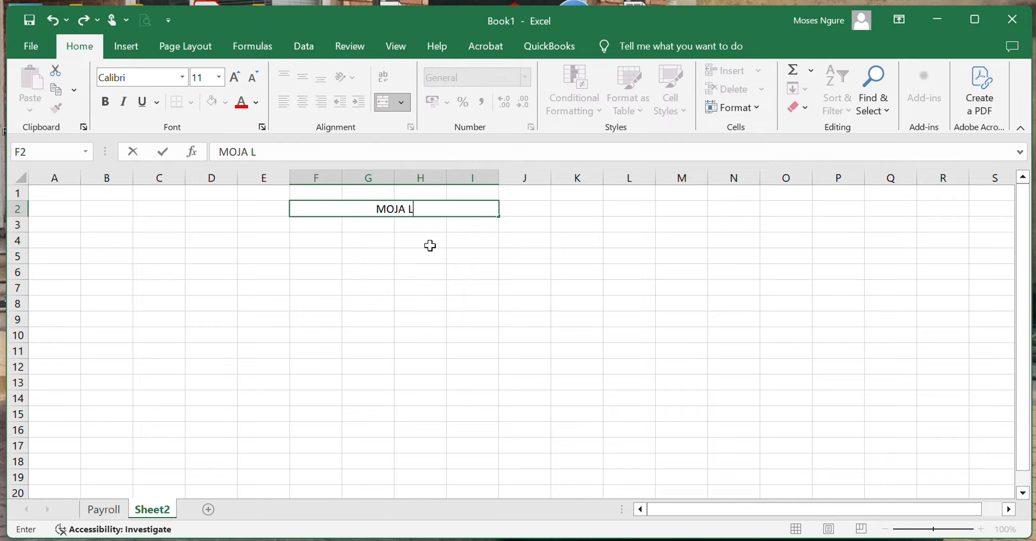
type("IMITED")
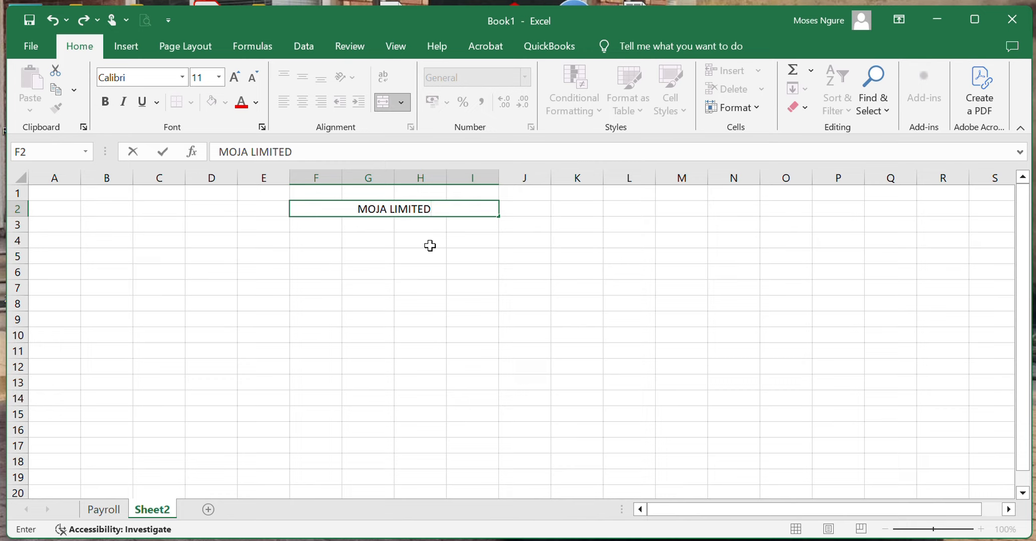
Step: Format the MOJA LIMITED title in the merged cell F2 as bold with font size 14
left_click(368, 223)
left_click(364, 209)
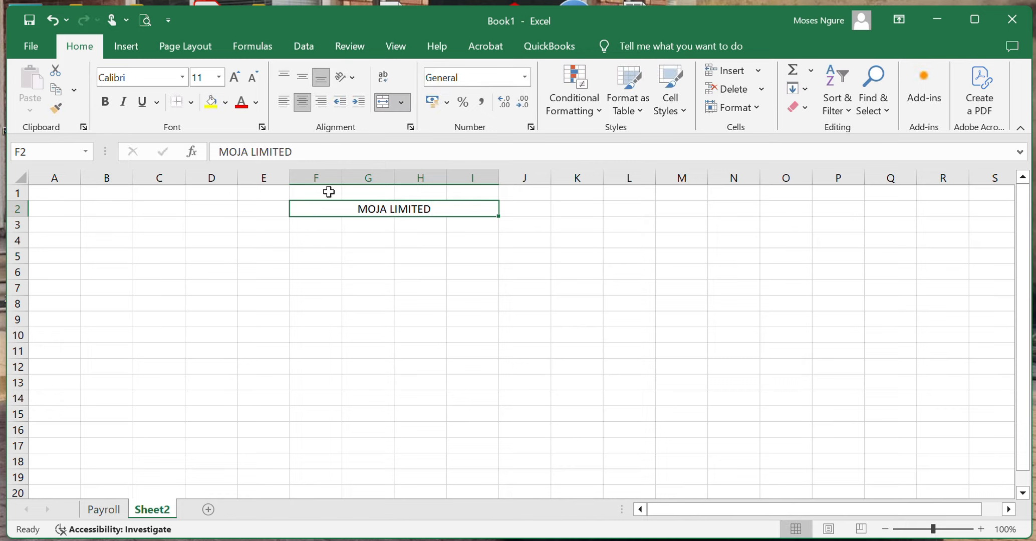
left_click(105, 102)
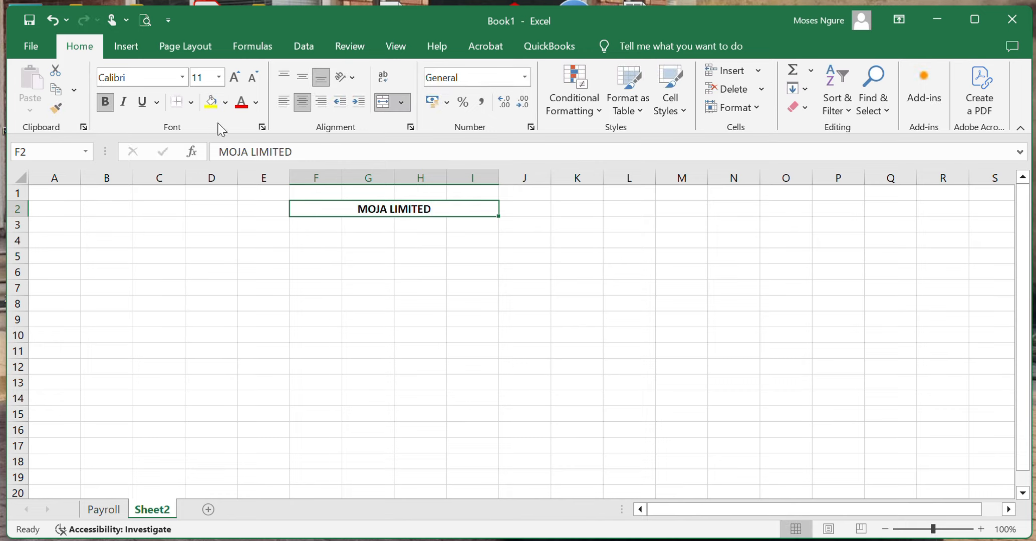
left_click(219, 77)
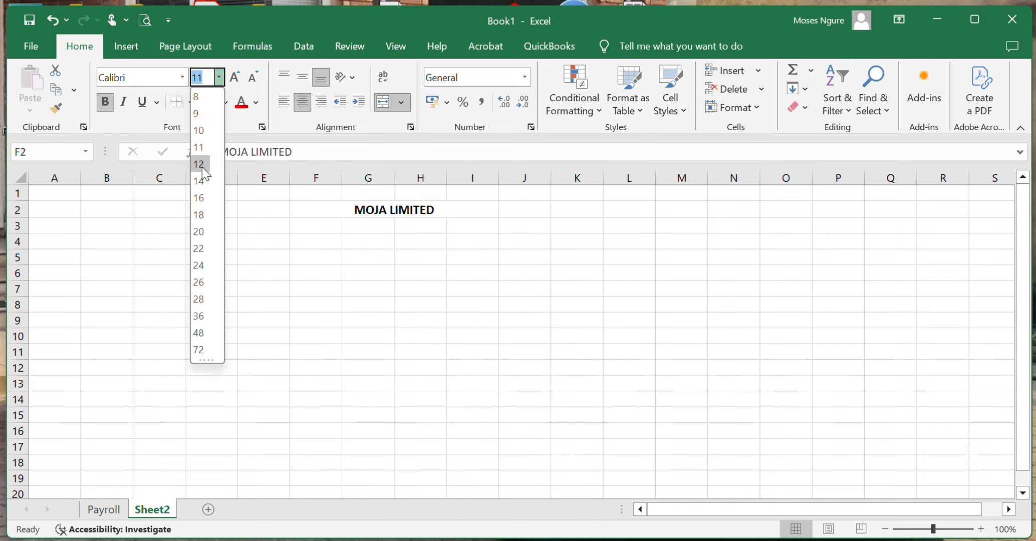
left_click(201, 180)
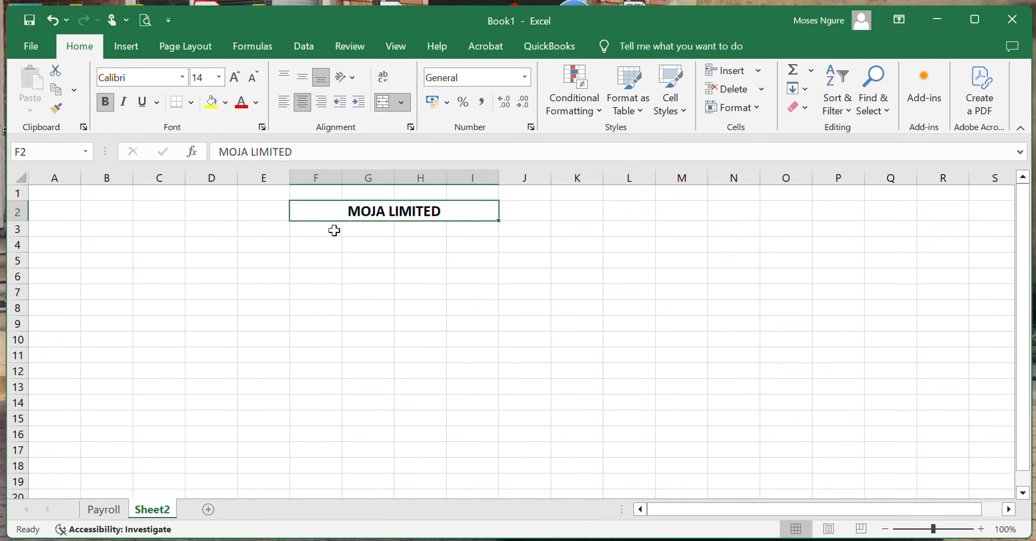
Step: Merge and center F3:I3 and enter the company's telephone and mobile numbers, labelled TEL : and MOBILE
left_click(329, 233)
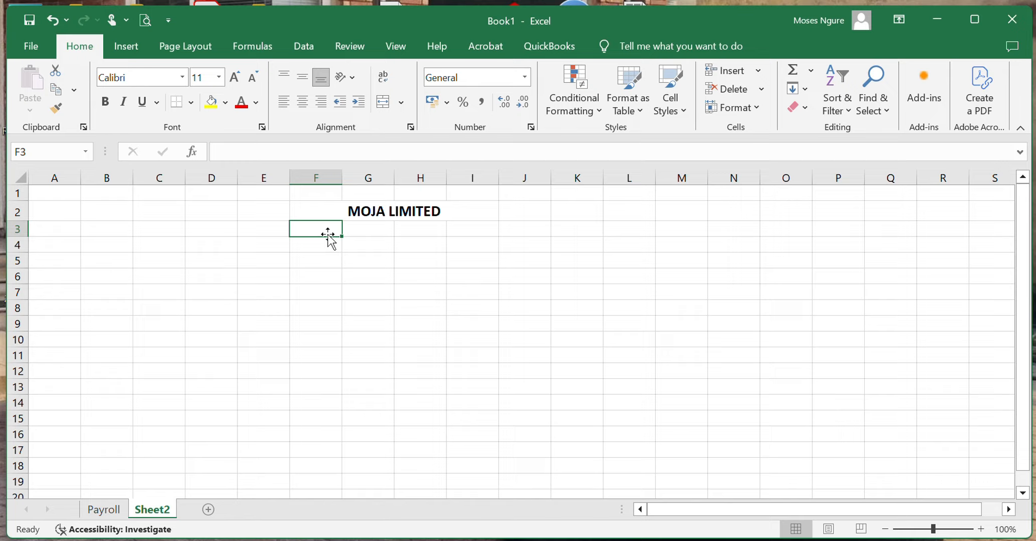
left_click_drag(329, 231, 480, 226)
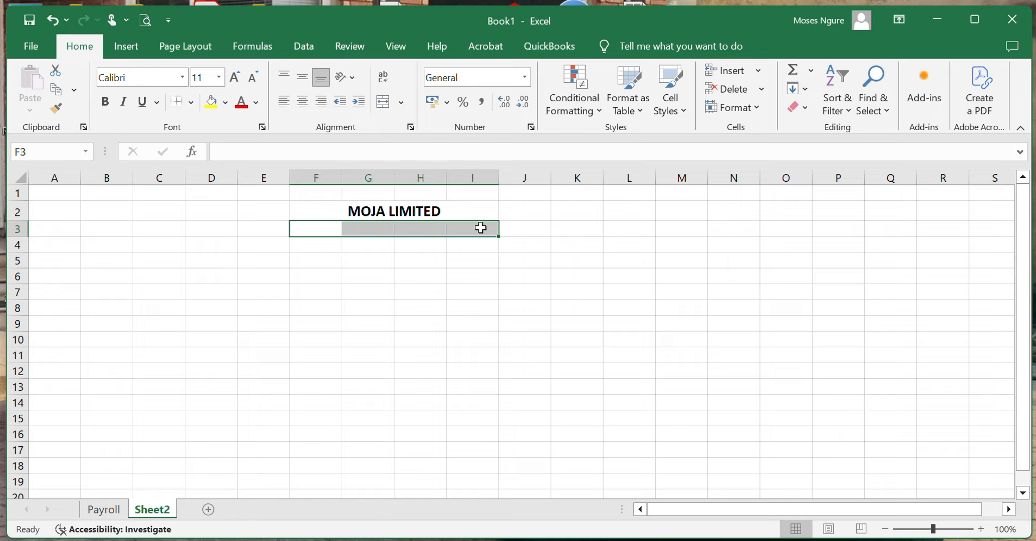
left_click(386, 105)
type("TEL")
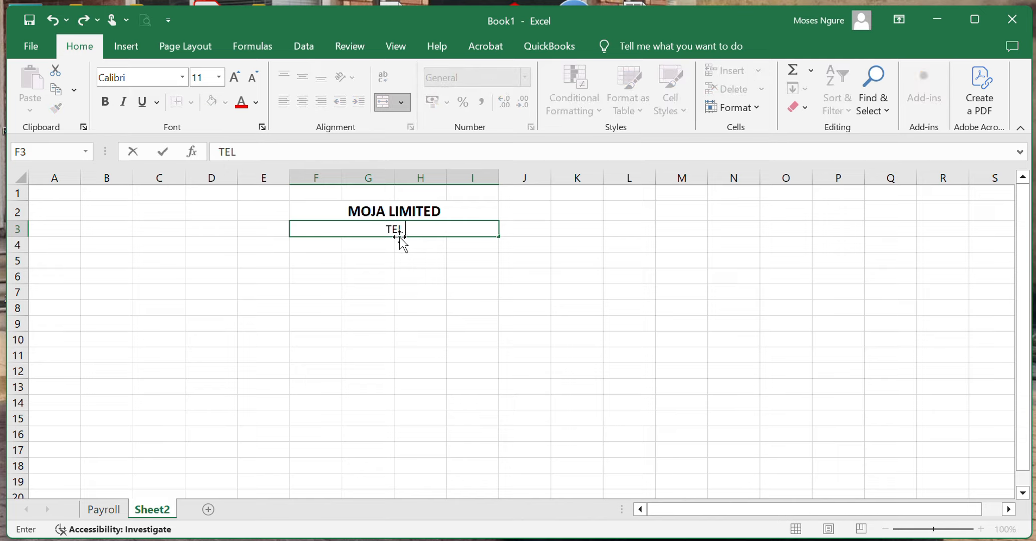
type(" : 6766768")
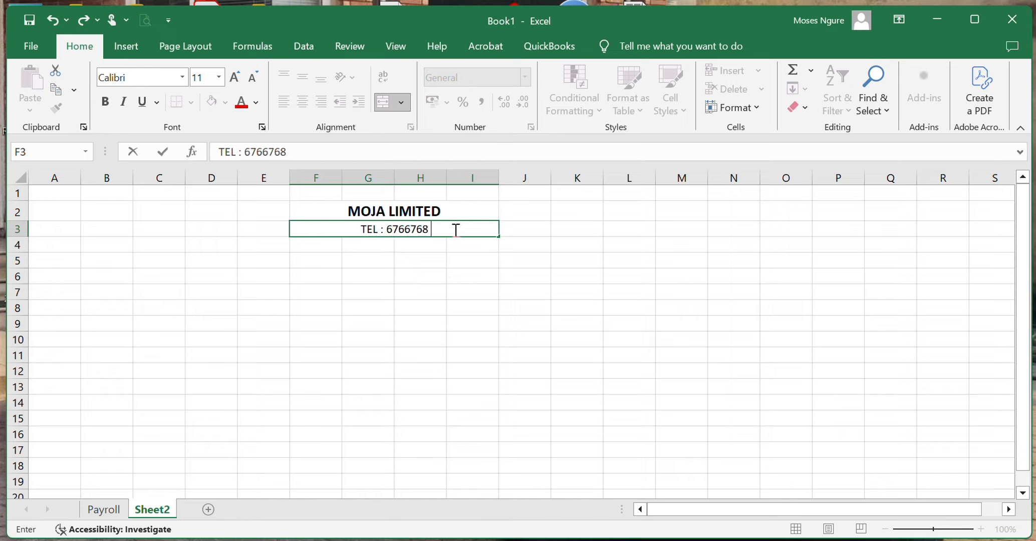
type(" MOB")
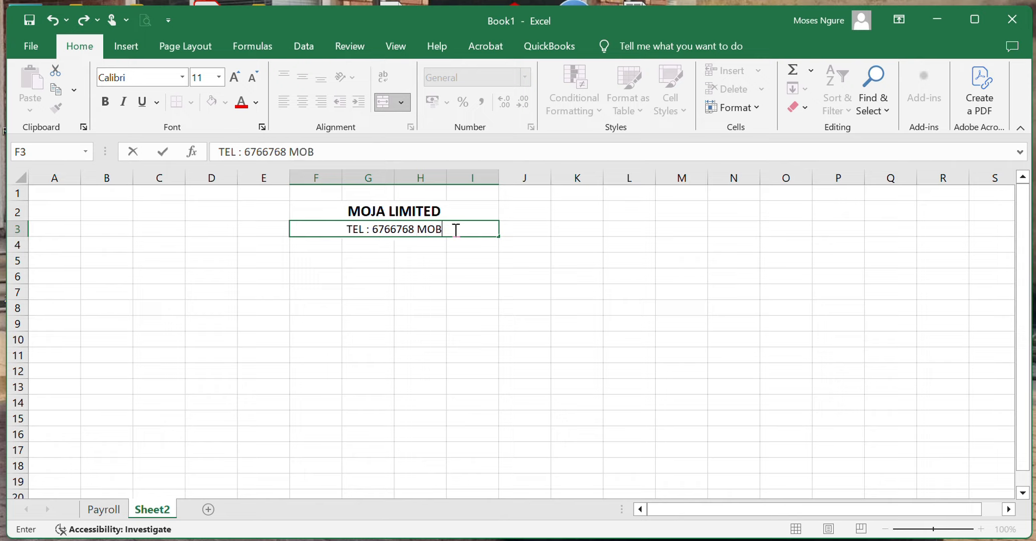
type("ILE 655454")
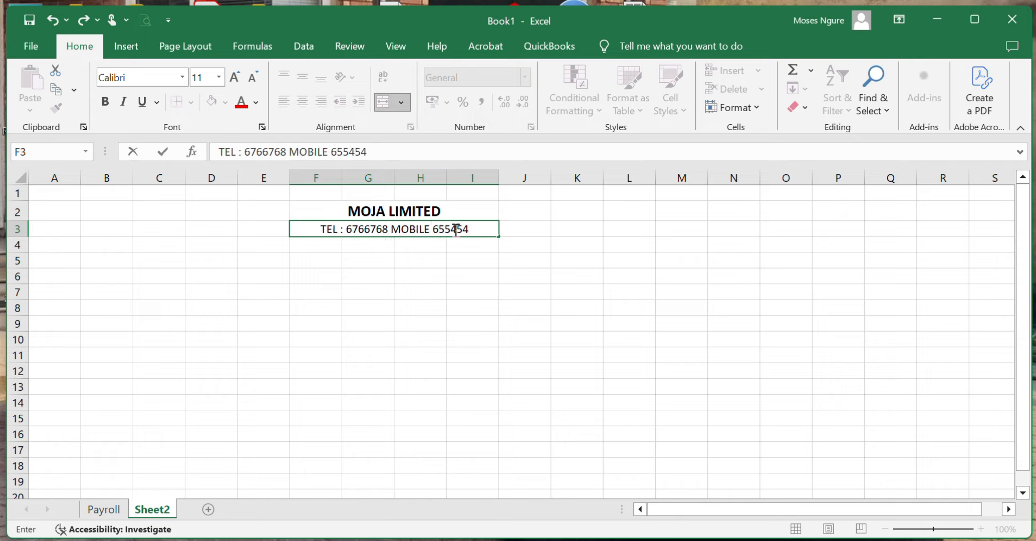
left_click(435, 259)
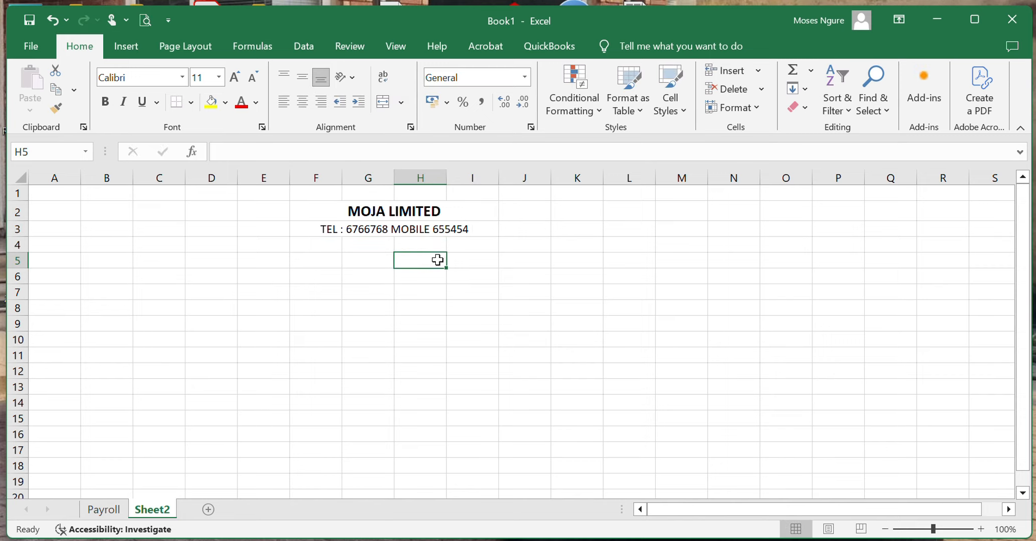
Step: Make the company contact line in row 3 bold
left_click(418, 235)
left_click(105, 102)
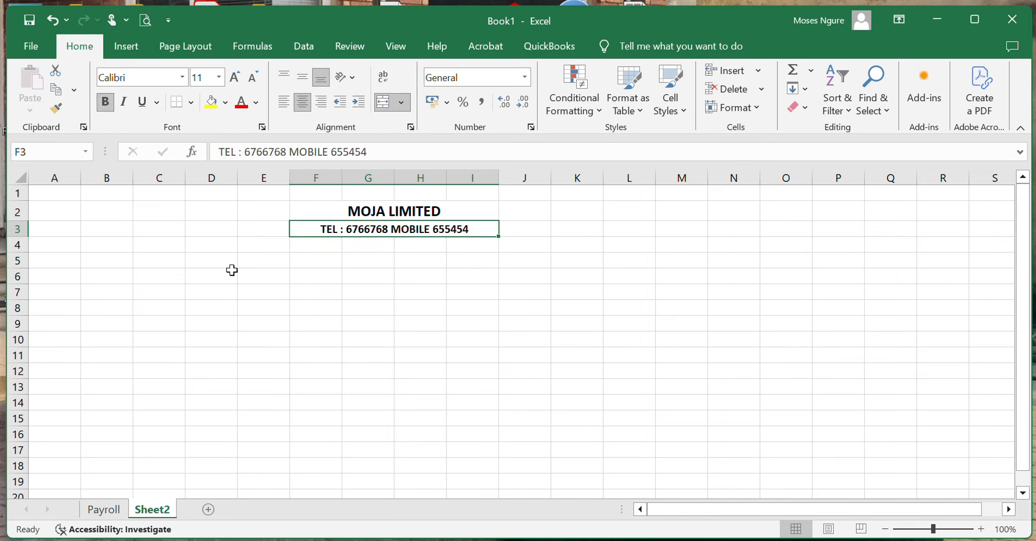
left_click(307, 251)
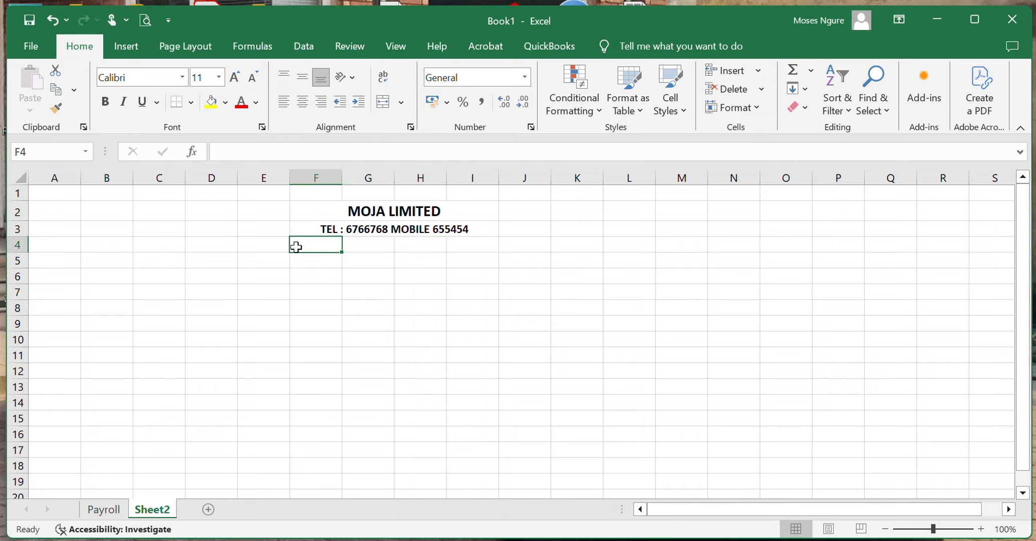
Step: Enter the column headings No in A4 and Product in B4
left_click(72, 243)
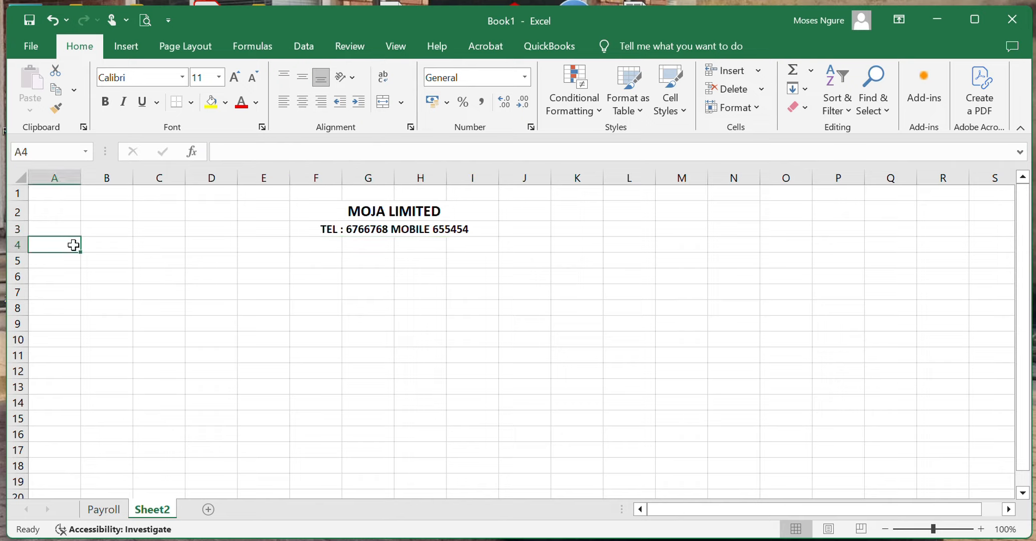
type("No")
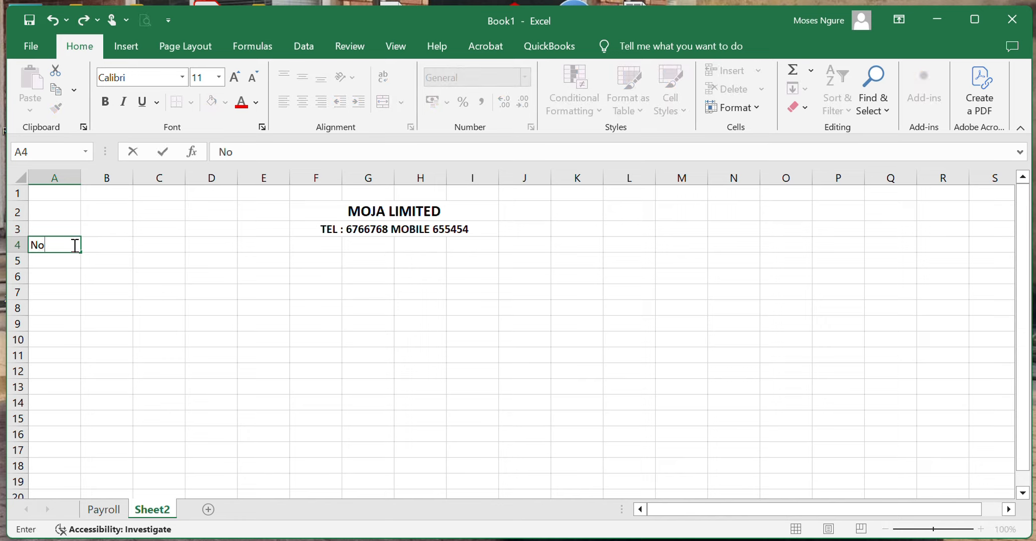
key("Tab")
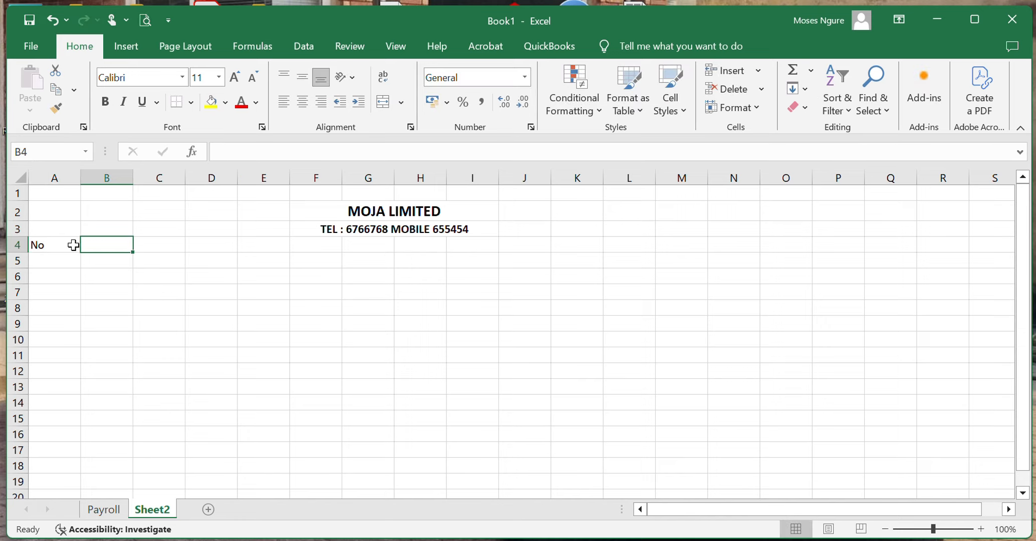
type("PRODUCT")
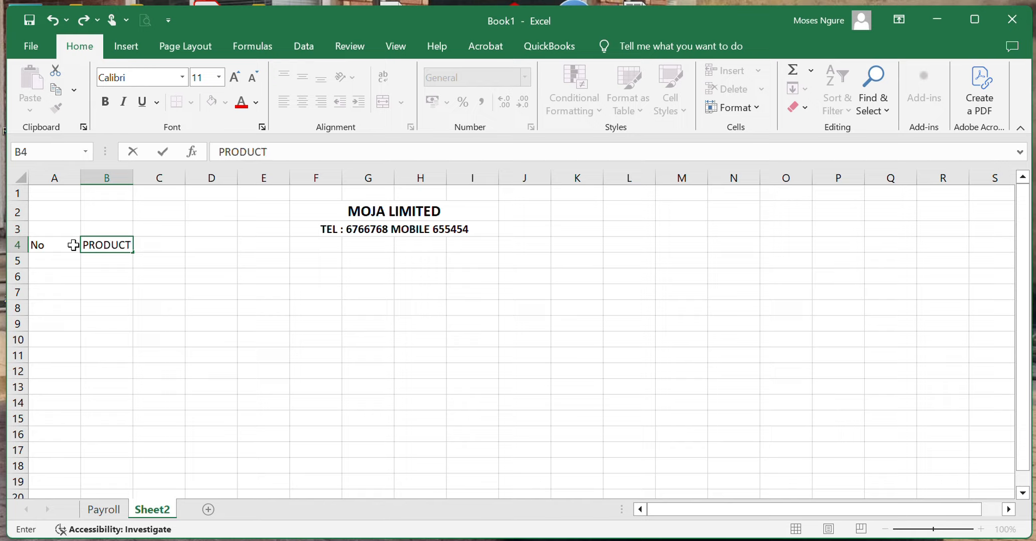
key("BackSpace")
key("BackSpace")
key("BackSpace")
key("BackSpace")
key("BackSpace")
key("BackSpace")
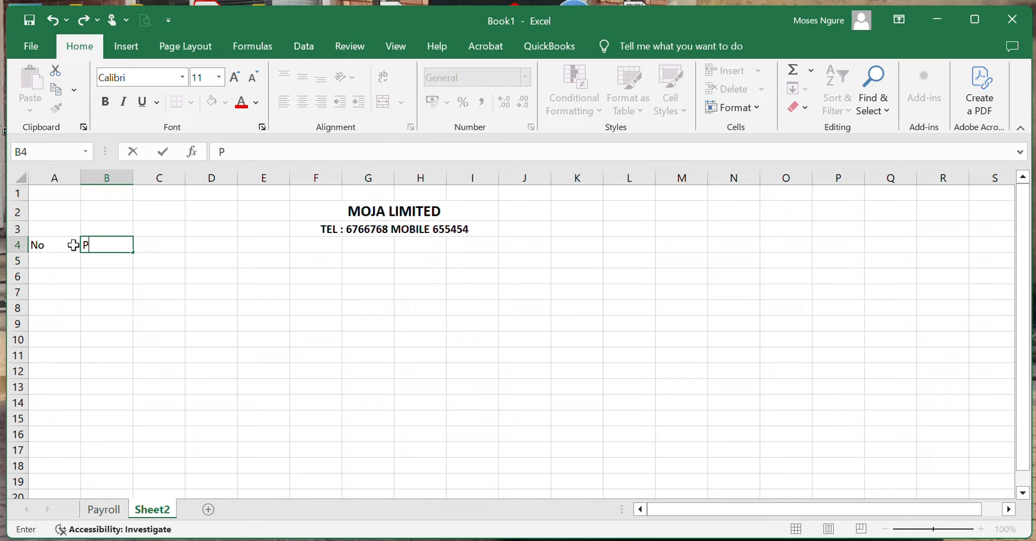
type("roduct")
left_click(99, 277)
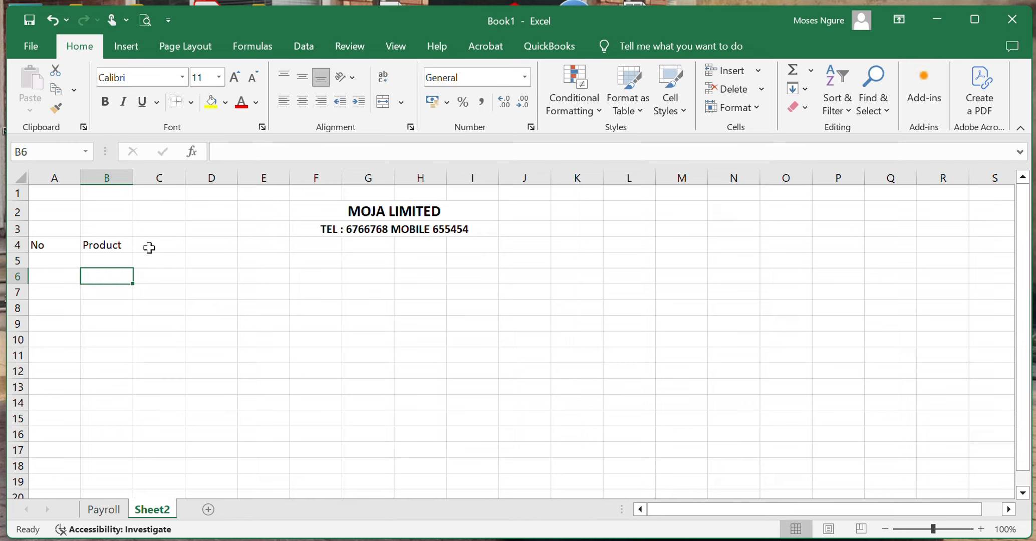
Step: Extend the heading in B4 to "Product/ Item" and widen column B to fit it
left_click(122, 245)
double_click(126, 245)
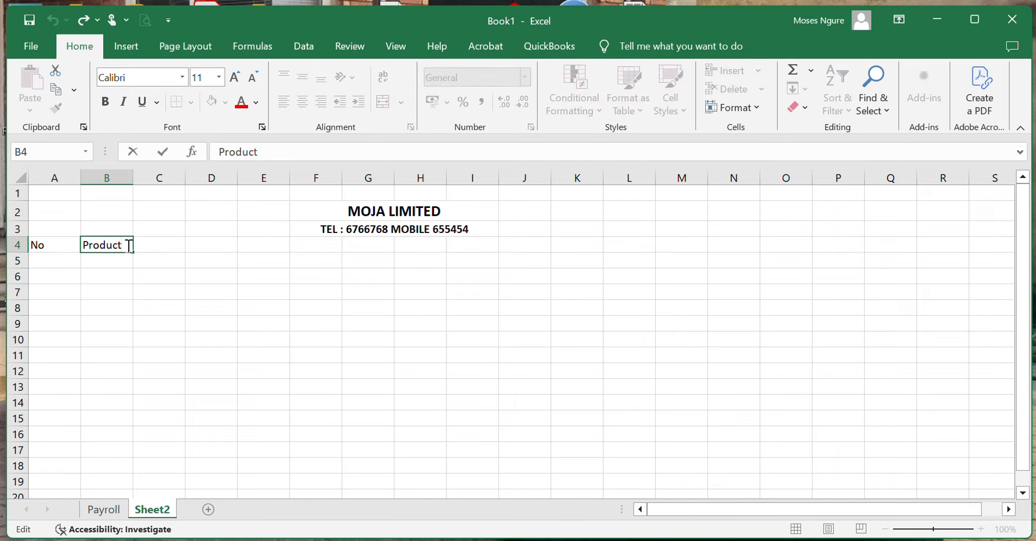
type("/ Item")
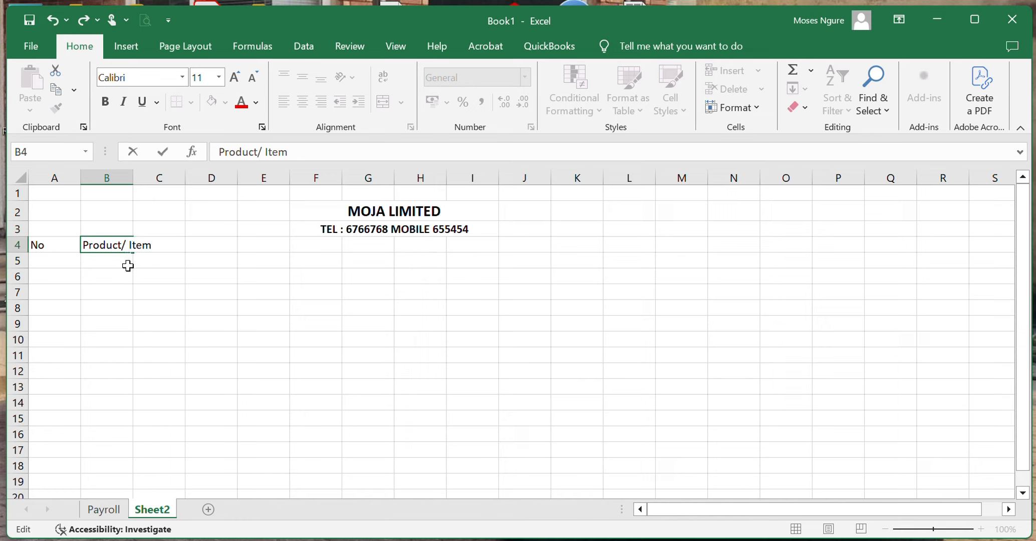
left_click(128, 269)
left_click(125, 244)
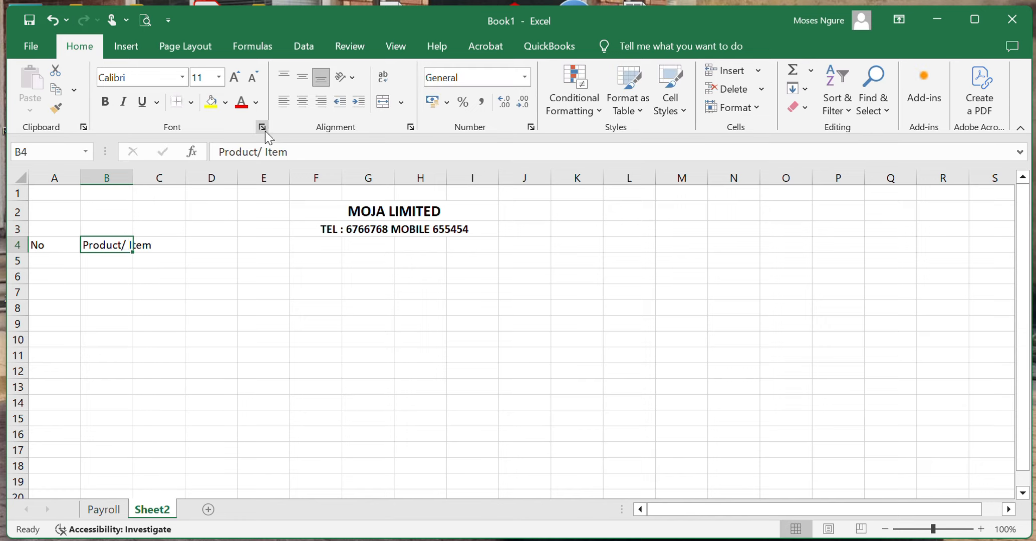
left_click_drag(133, 179, 156, 179)
Step: Enter the heading Selling Price in C4 and widen column C to fit it
left_click(179, 244)
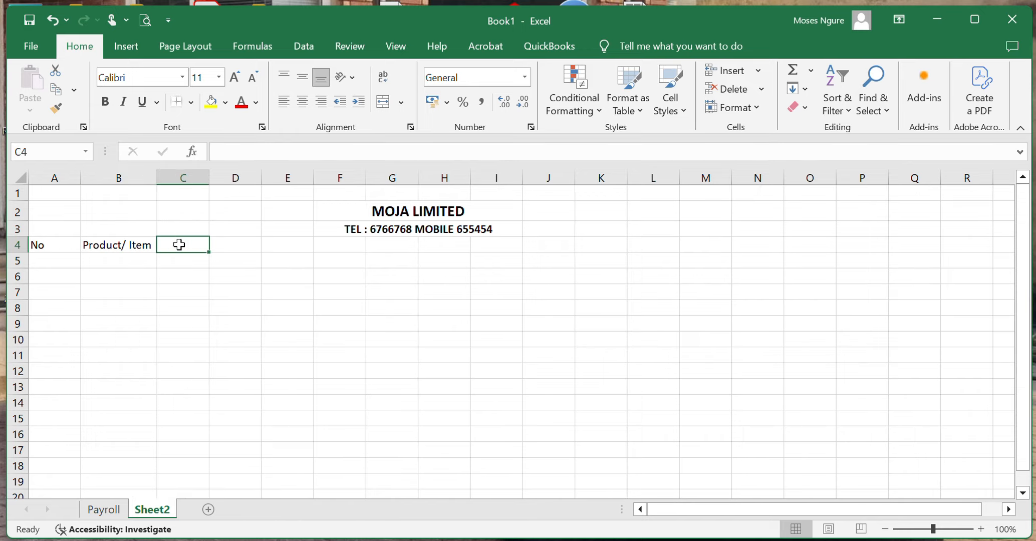
type("Selling ")
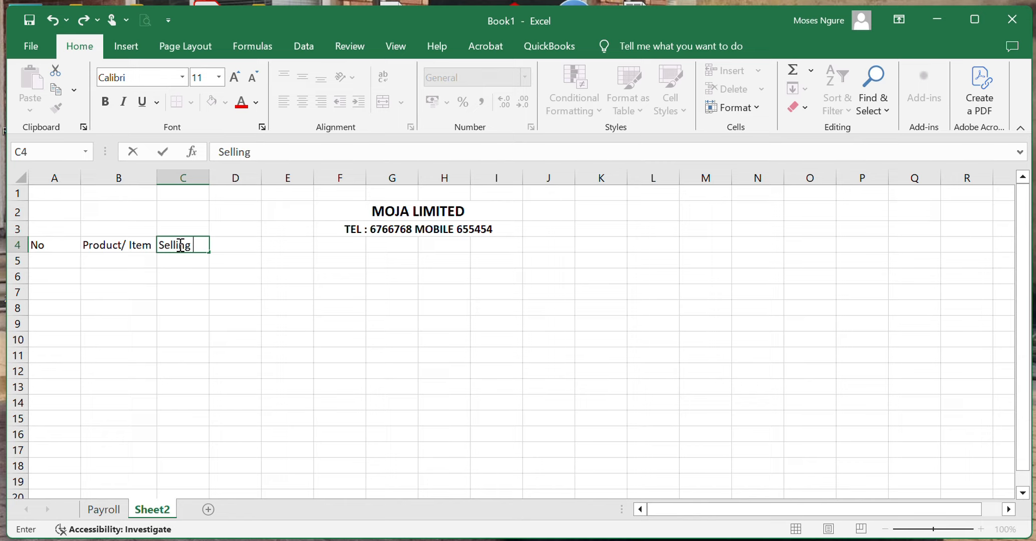
type("Price")
left_click(196, 275)
left_click_drag(207, 178, 225, 177)
Step: Enter the column heading Stock in D4
left_click(253, 243)
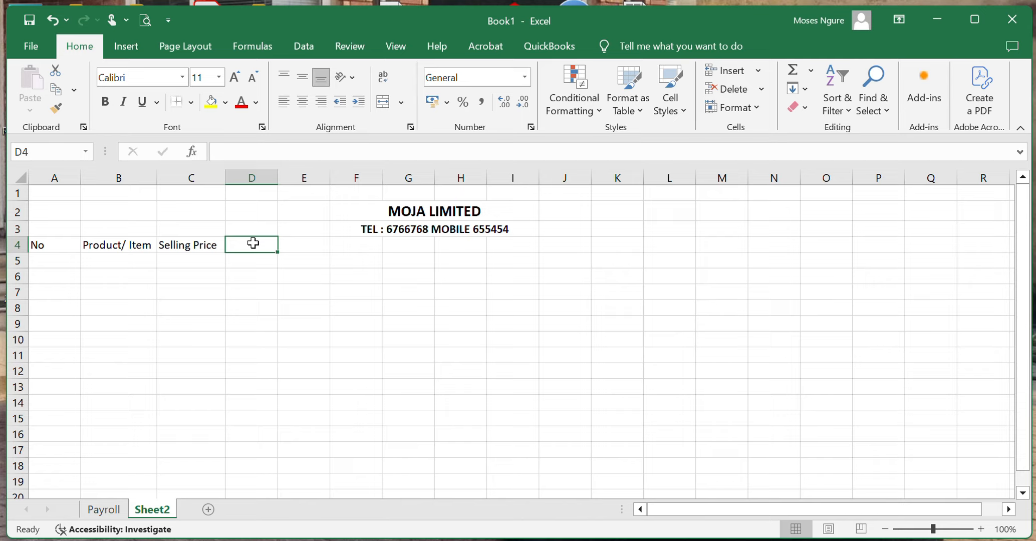
type("S")
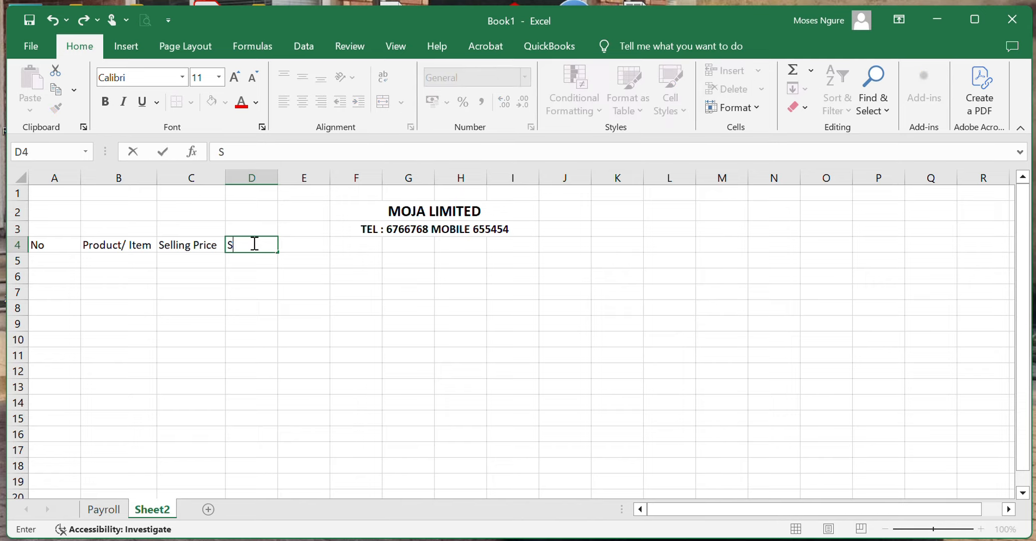
type("tock")
Step: Enter the heading Quantity Sold in E4 and widen column E to fit it
left_click(304, 246)
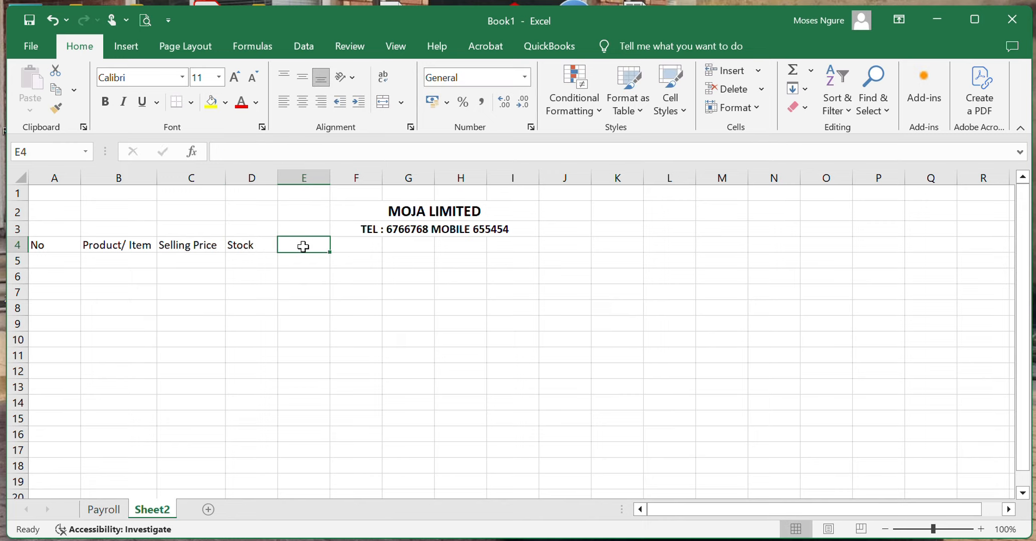
type("Qua")
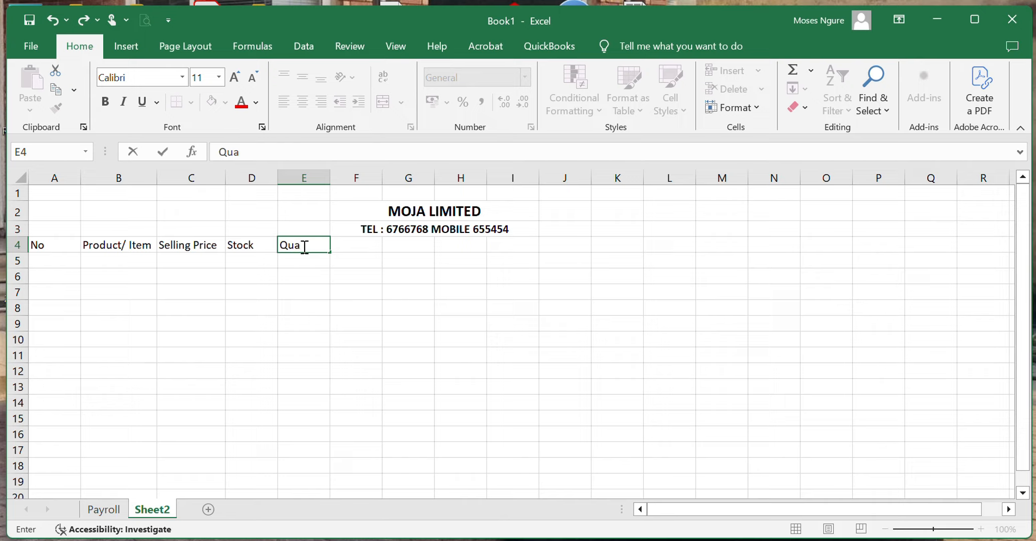
type("ntity Sold")
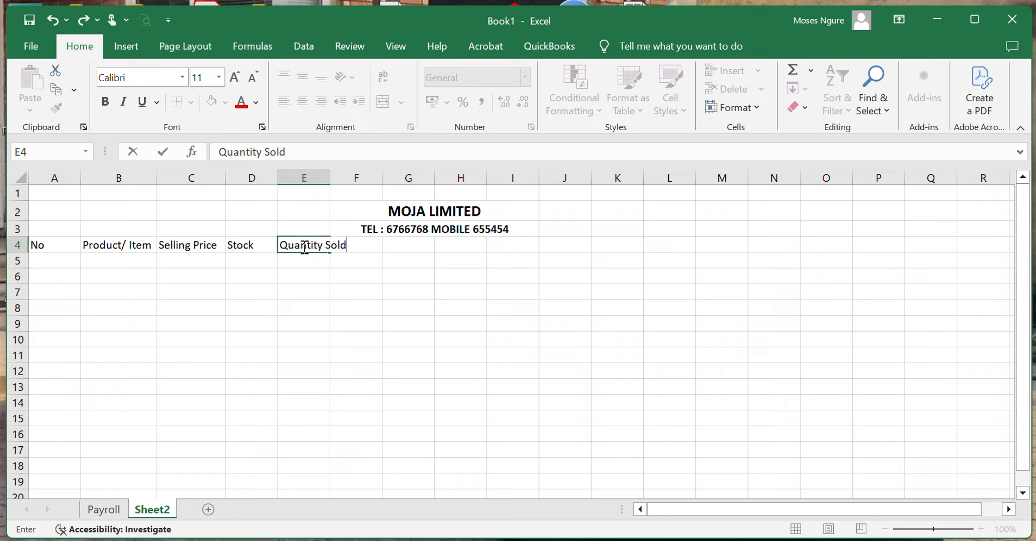
left_click(291, 264)
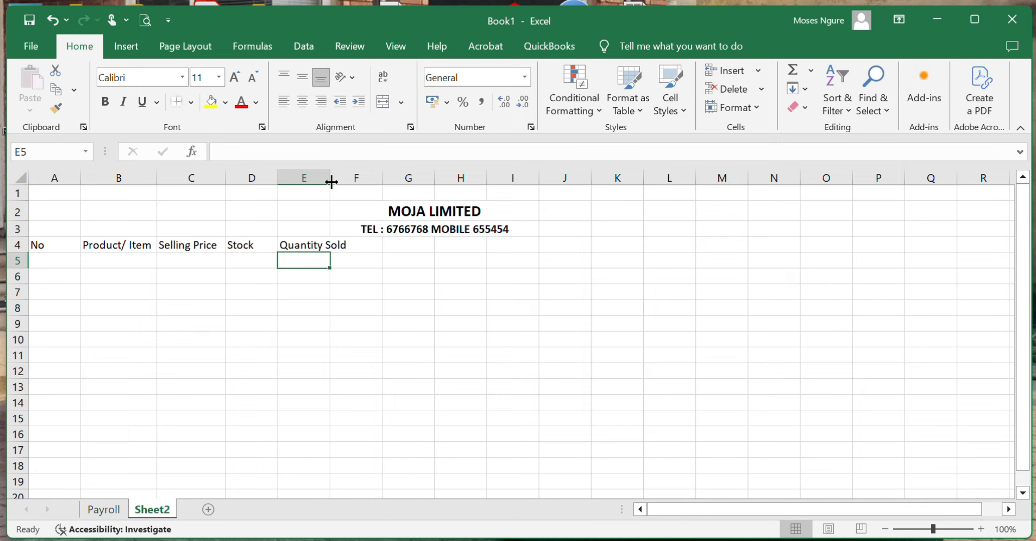
left_click_drag(330, 181, 354, 180)
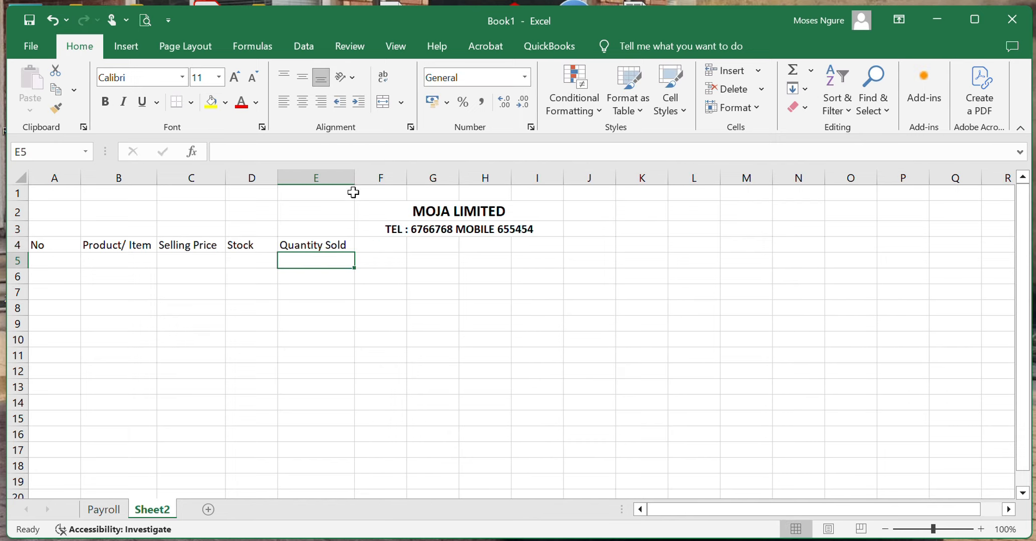
left_click(370, 247)
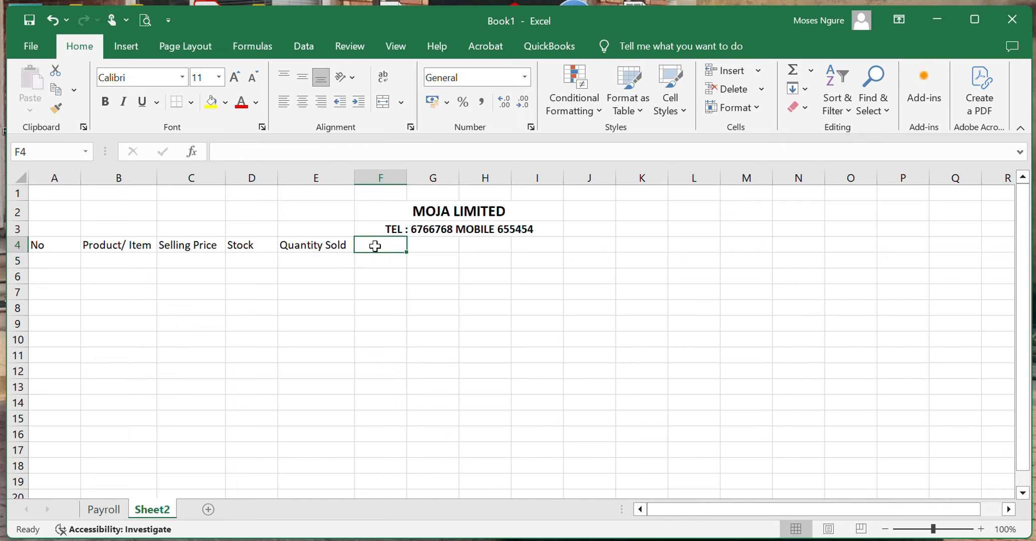
Step: Try text wrapping on the Quantity Sold heading in E4, narrow column E to fit only the first word, and turn wrapping off again
left_click(307, 241)
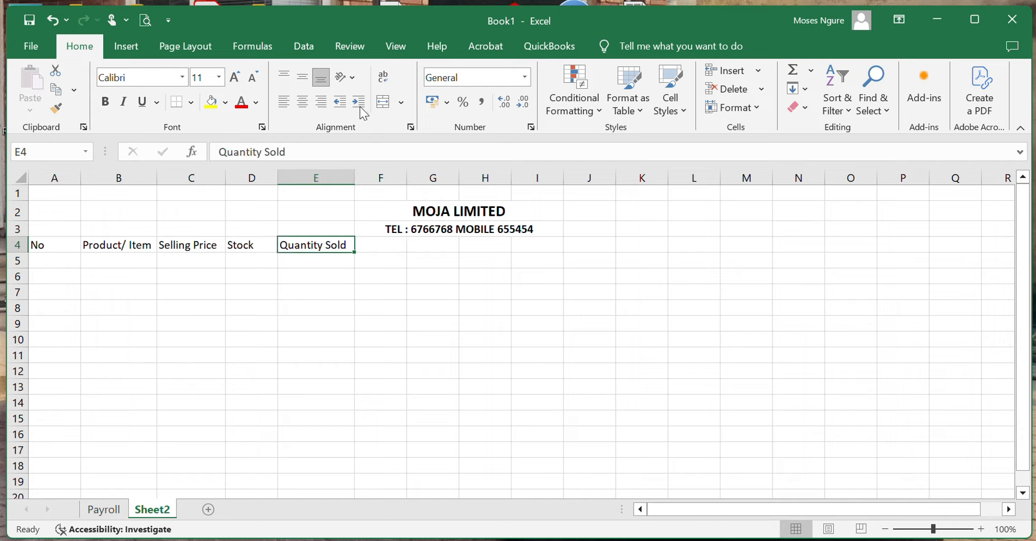
left_click(382, 78)
left_click_drag(353, 179, 332, 178)
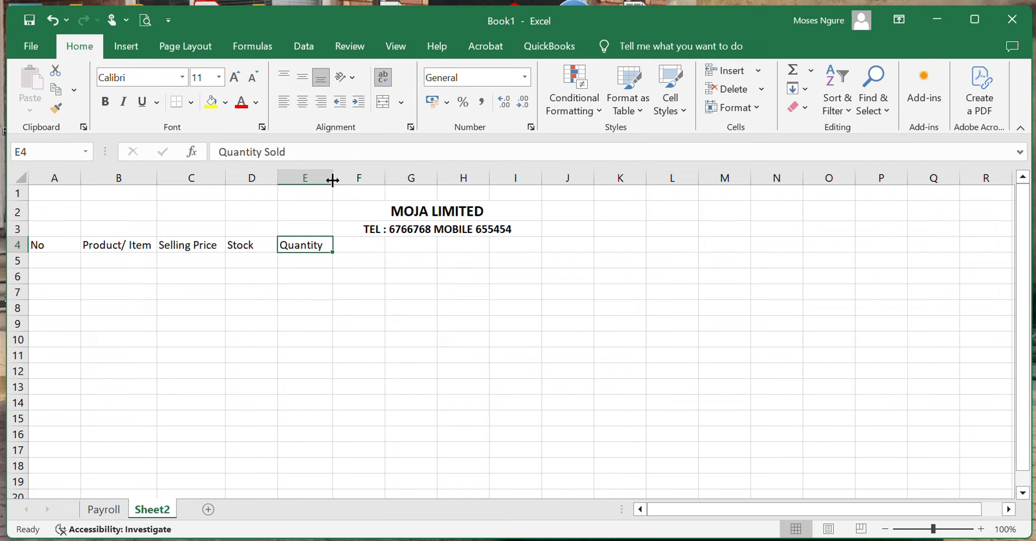
left_click(383, 79)
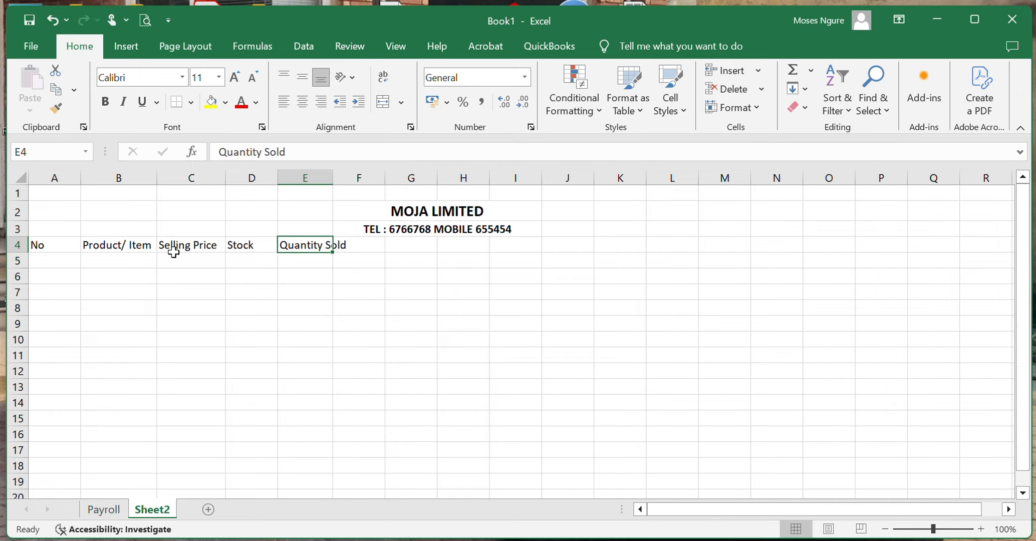
Step: Wrap the Quantity Sold heading in E4, increase row 4's height to show both lines, and centre the text
left_click_drag(27, 253, 28, 261)
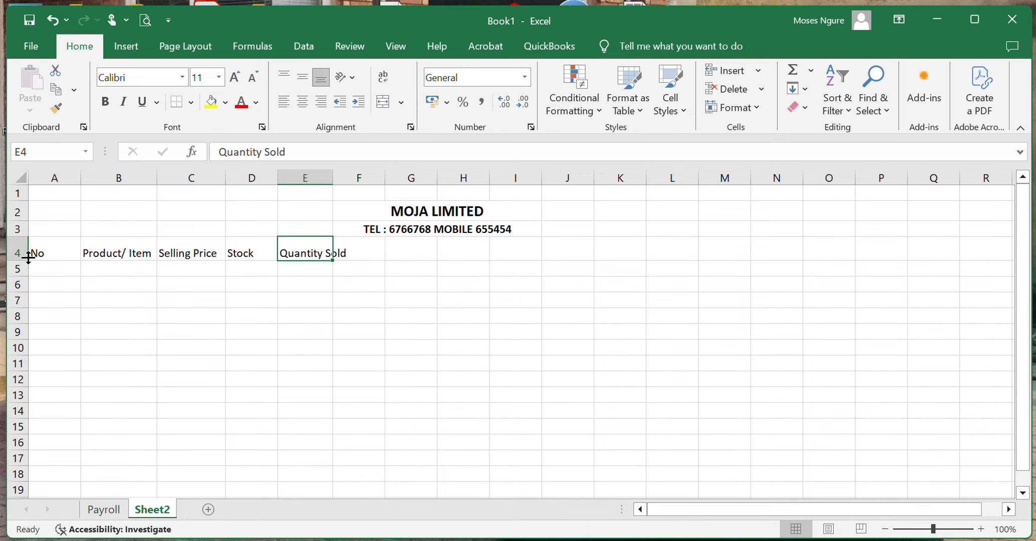
left_click(381, 78)
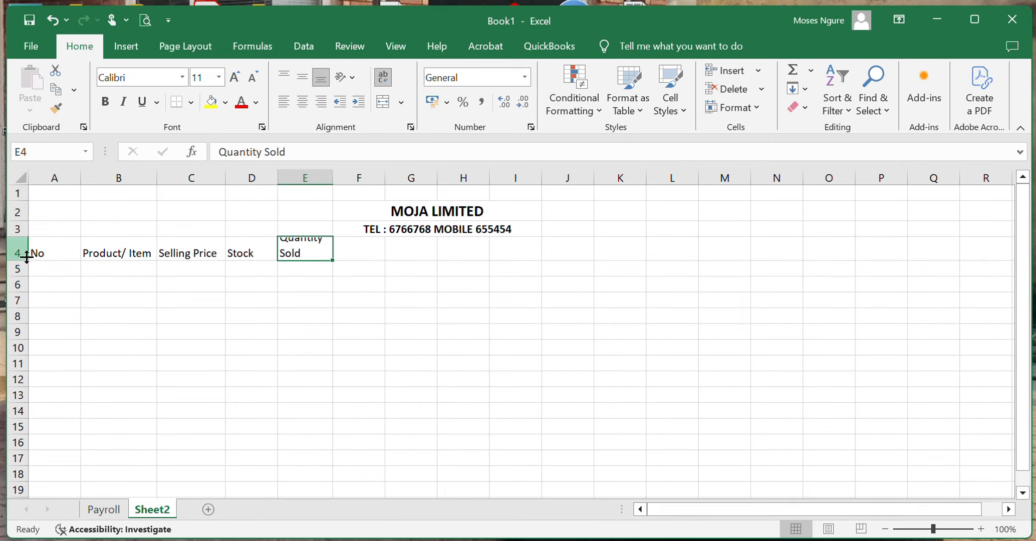
left_click_drag(27, 257, 24, 269)
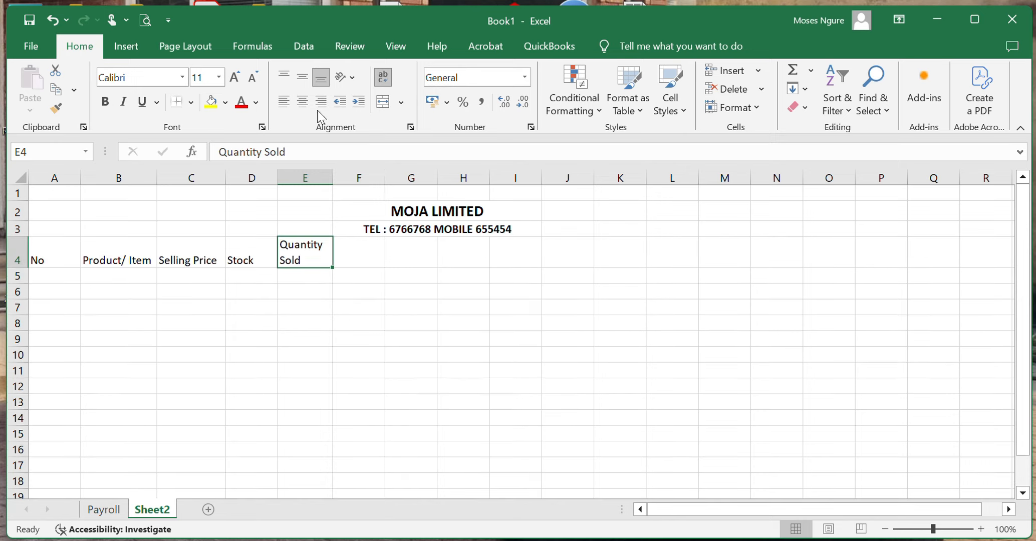
left_click(302, 104)
Step: Enter the column heading Amount in F4
left_click(362, 257)
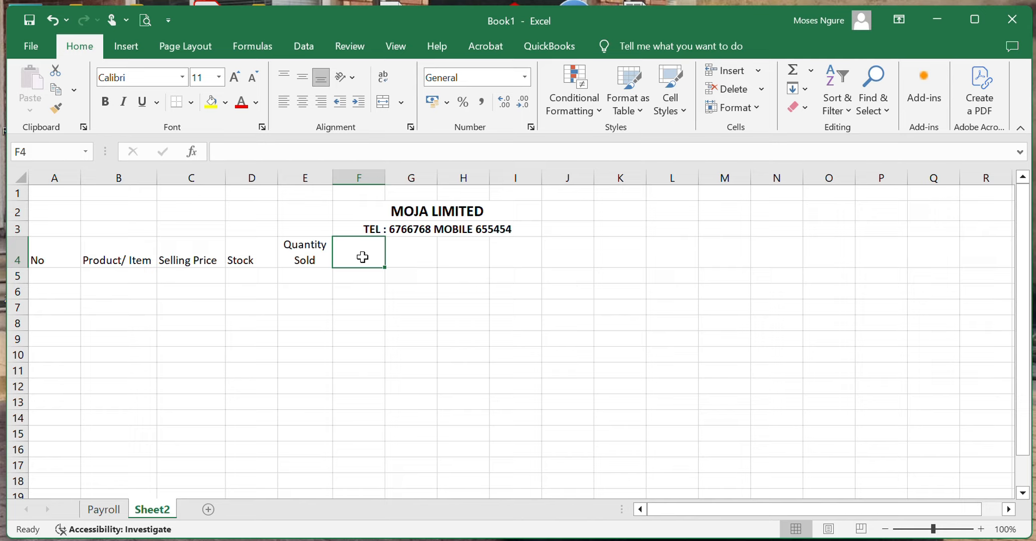
type("Amount")
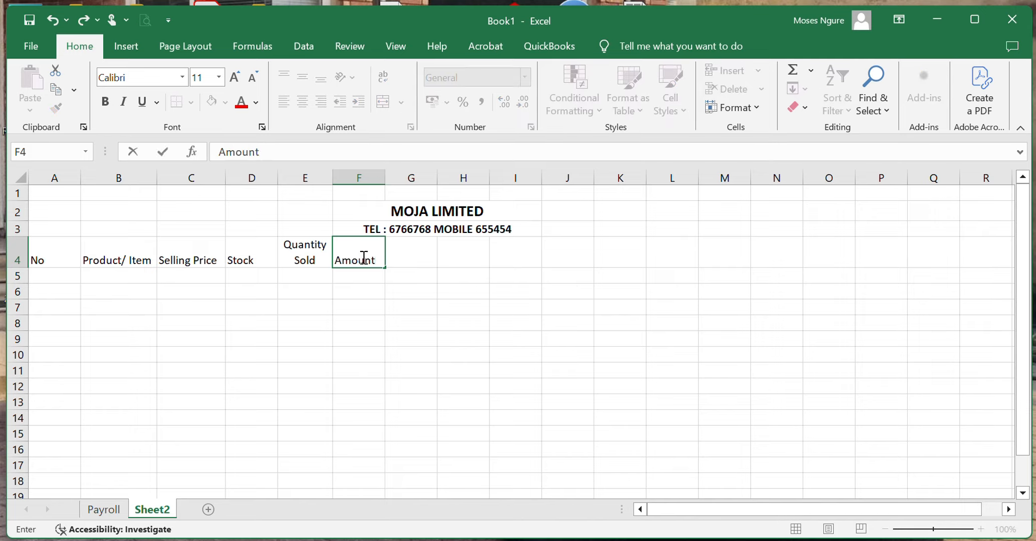
left_click(406, 276)
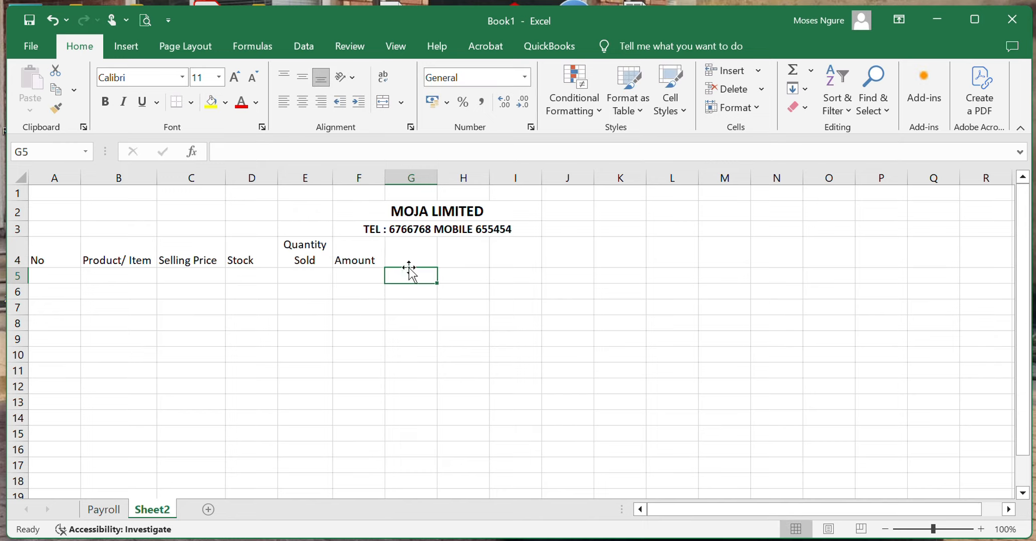
Step: Enter the column heading Remaining Stock in G4
left_click(409, 257)
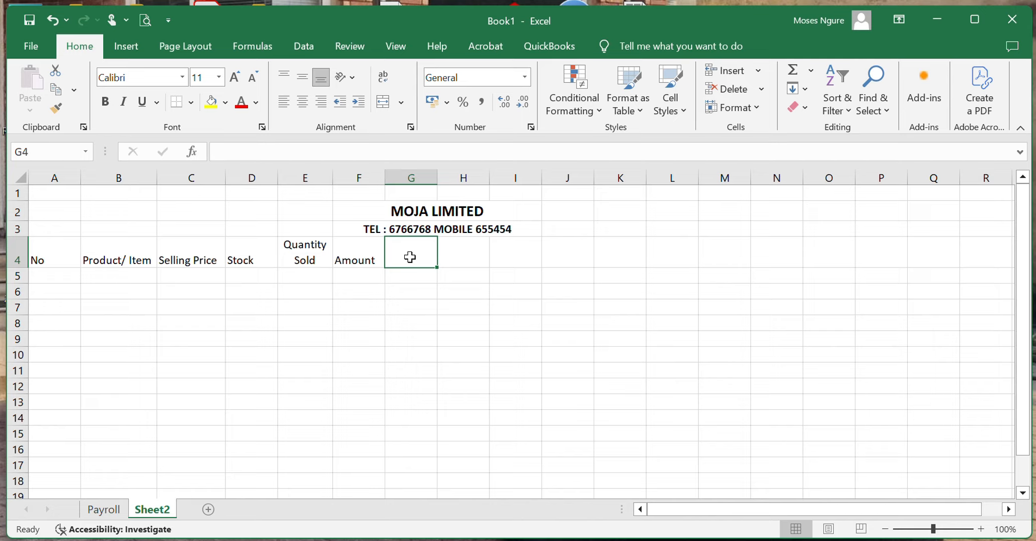
type("Re")
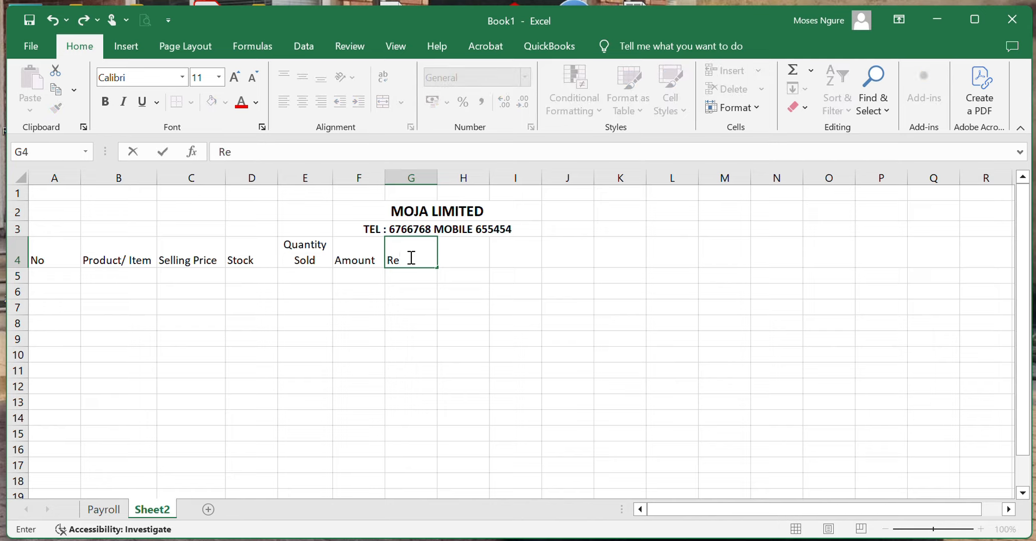
type("maining St")
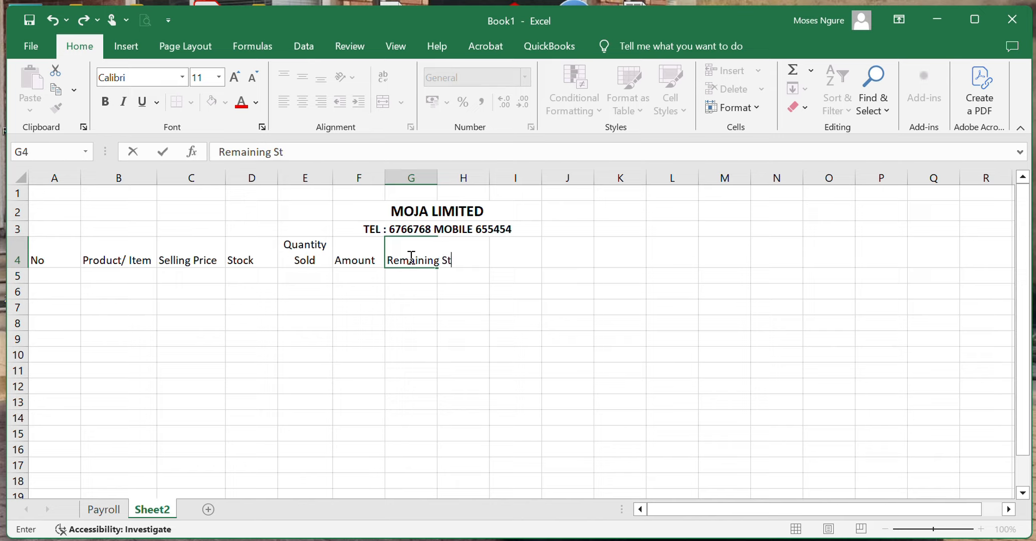
type("ock")
left_click(415, 307)
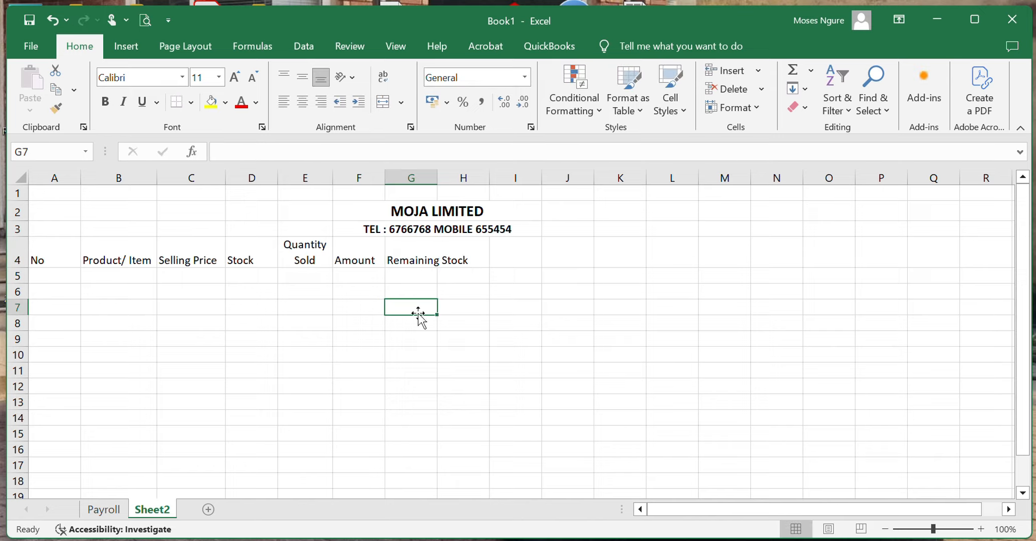
Step: Wrap and centre the Remaining Stock heading in G4, widening column G so the word Remaining fits on one line
left_click(407, 248)
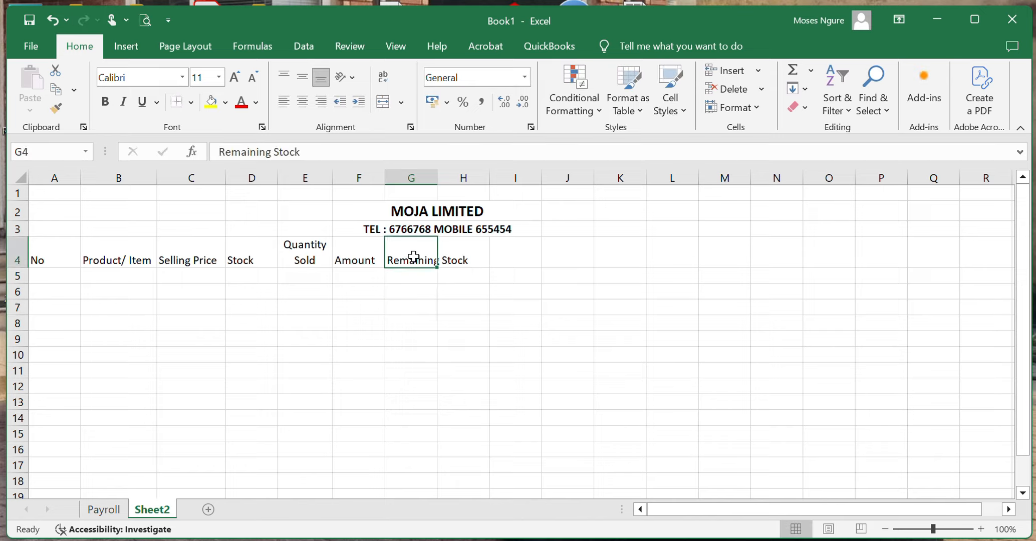
left_click(382, 76)
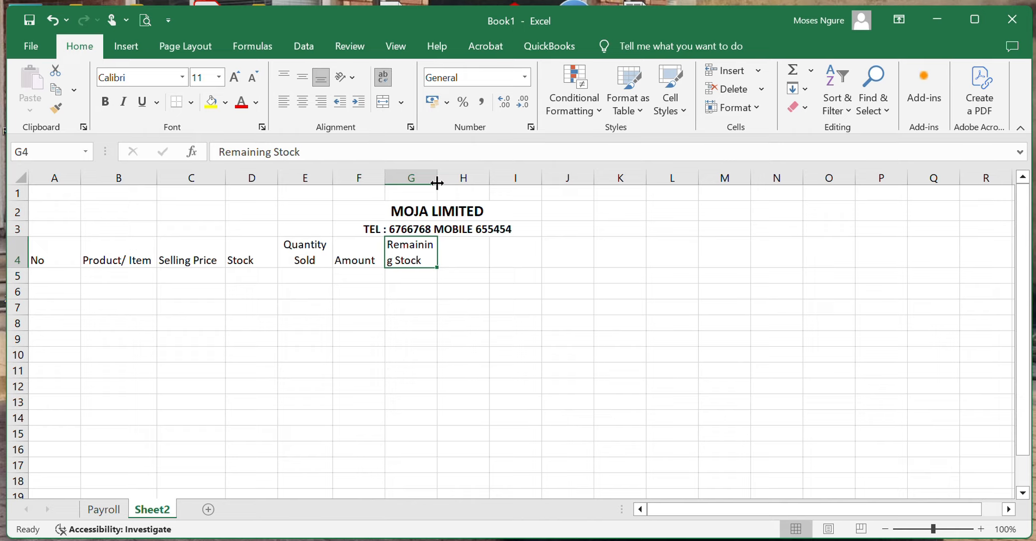
left_click_drag(436, 179, 443, 180)
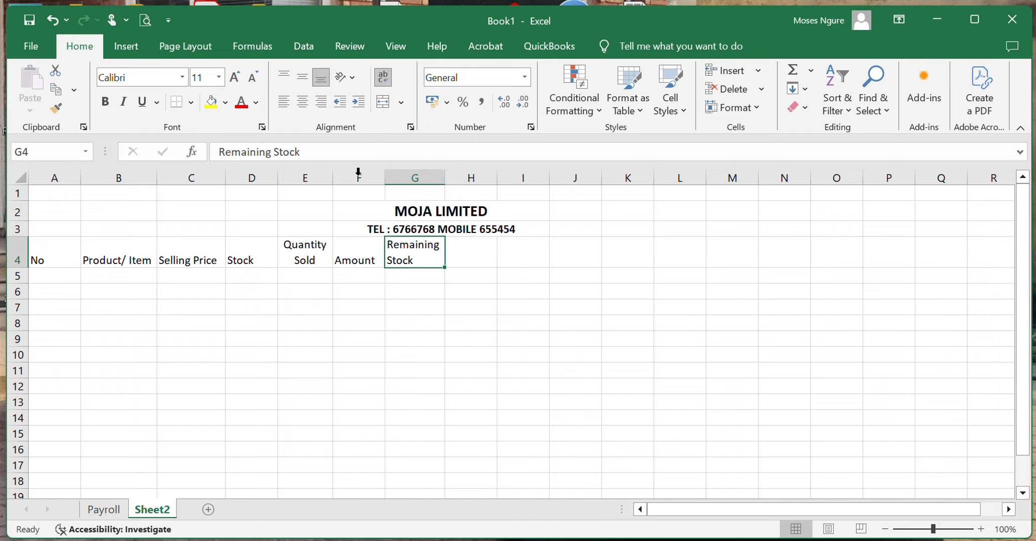
left_click(306, 103)
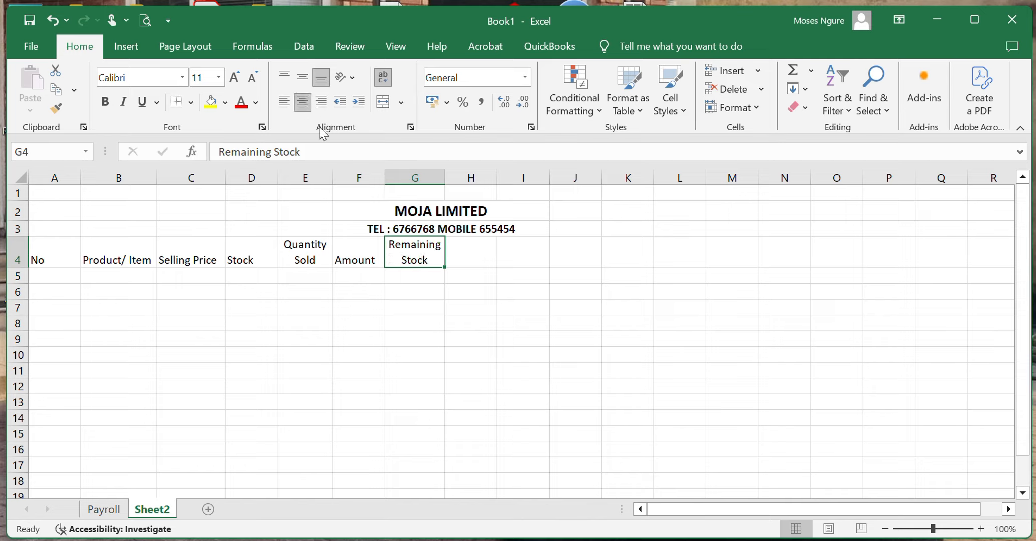
Step: Enter the column heading Status (5) Add/Not Add in H4
left_click(471, 259)
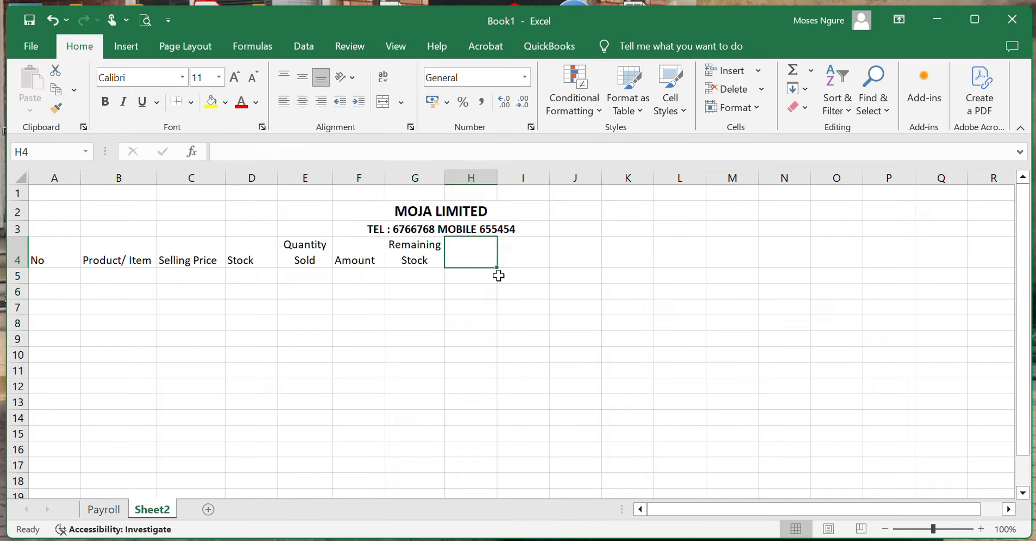
type("Sta")
type("tus")
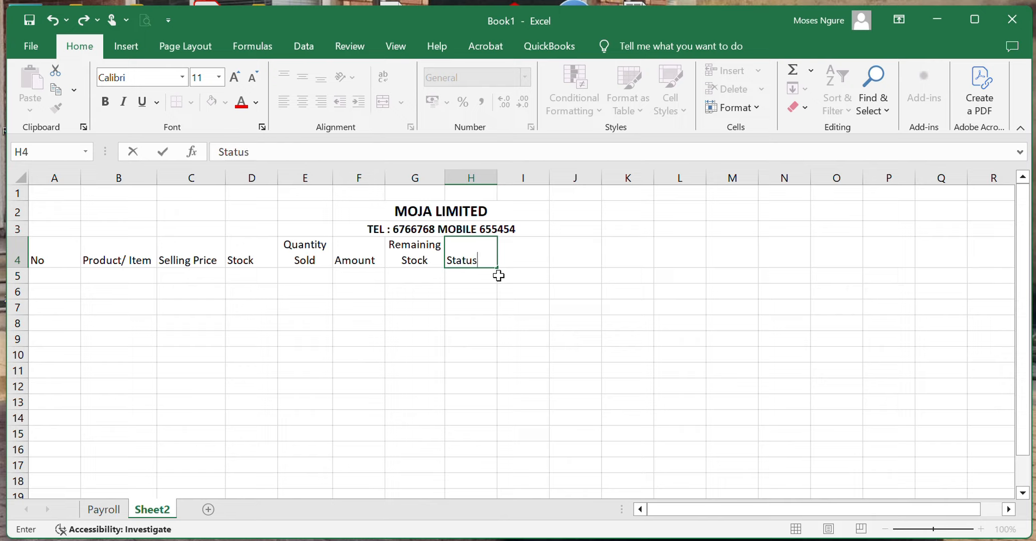
type(" (5) Add")
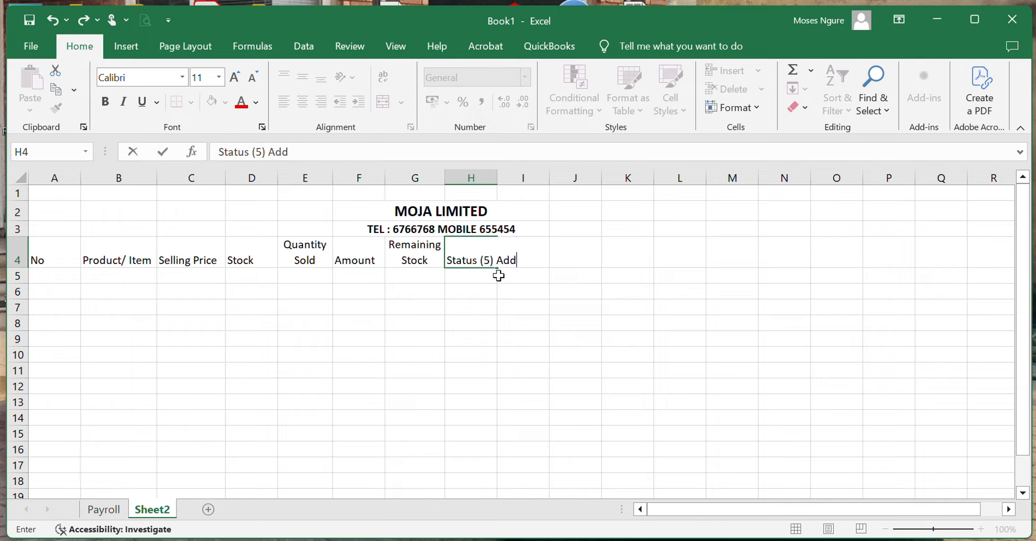
type("/Not Add")
left_click(488, 312)
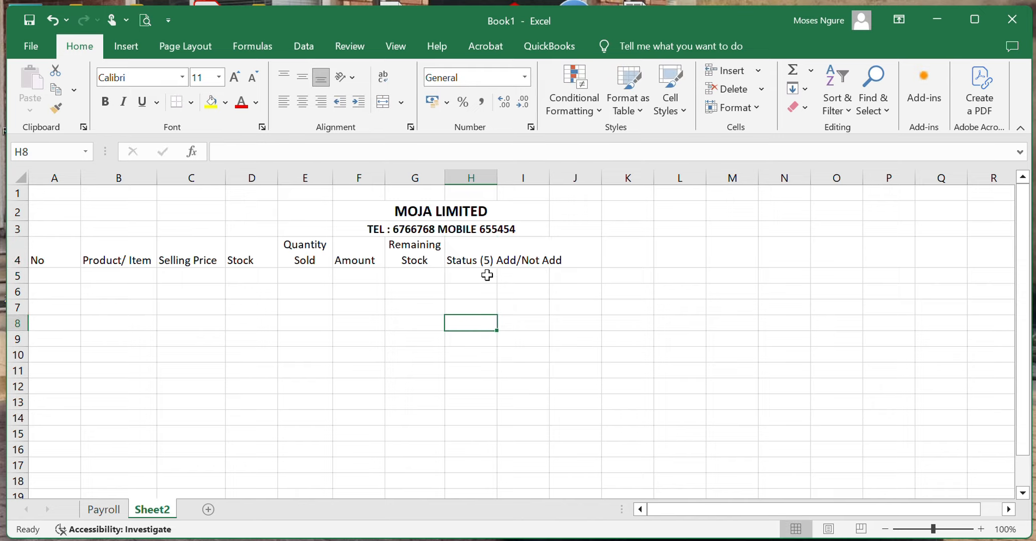
Step: Wrap and centre the status heading in H4, widening column H so the text fits on two lines
left_click(487, 256)
left_click_drag(495, 178, 501, 178)
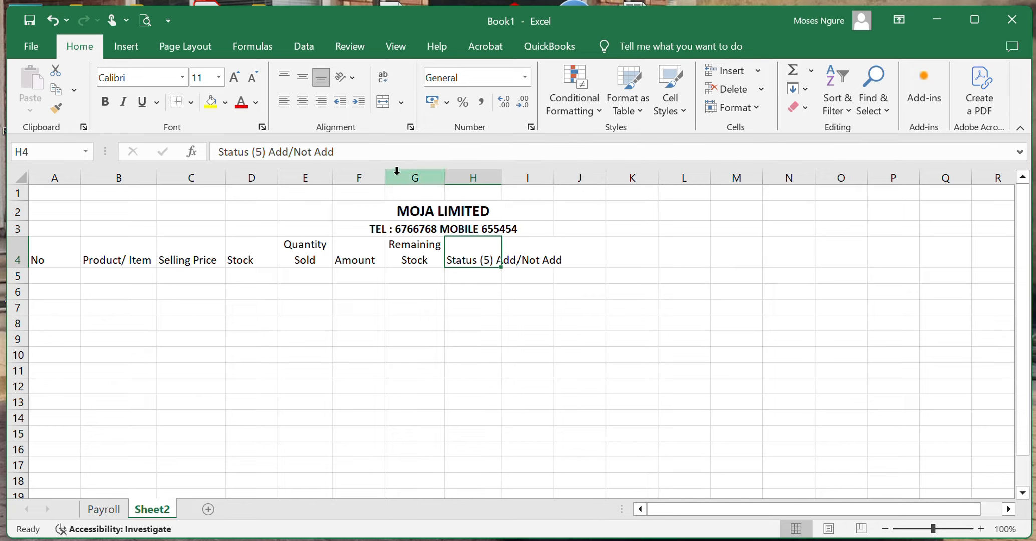
left_click(383, 80)
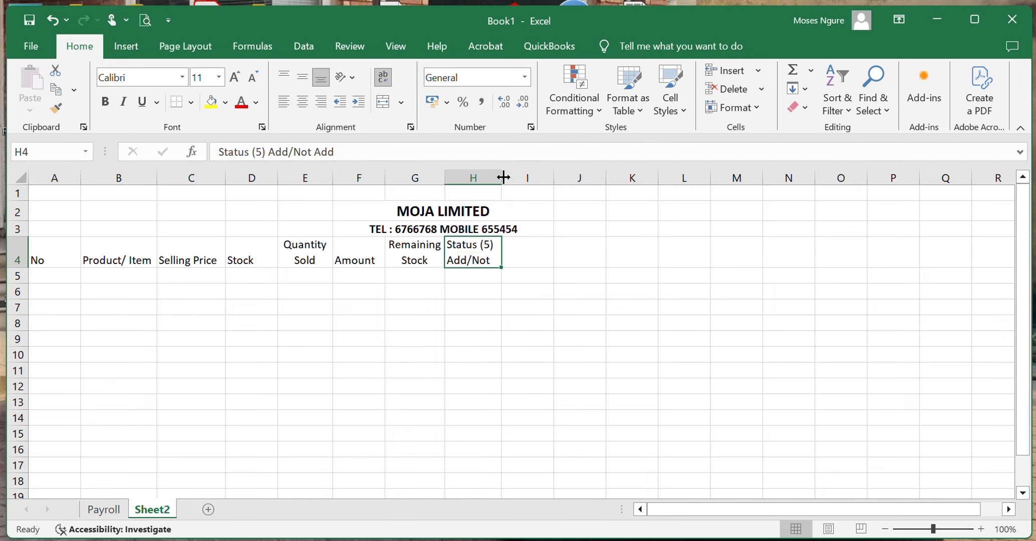
left_click_drag(502, 178, 509, 178)
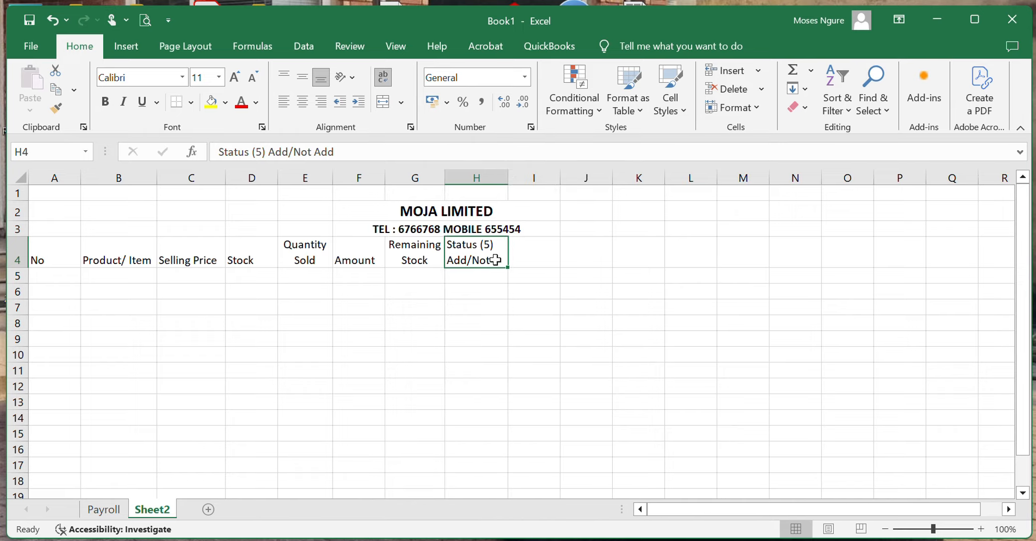
left_click_drag(508, 177, 530, 177)
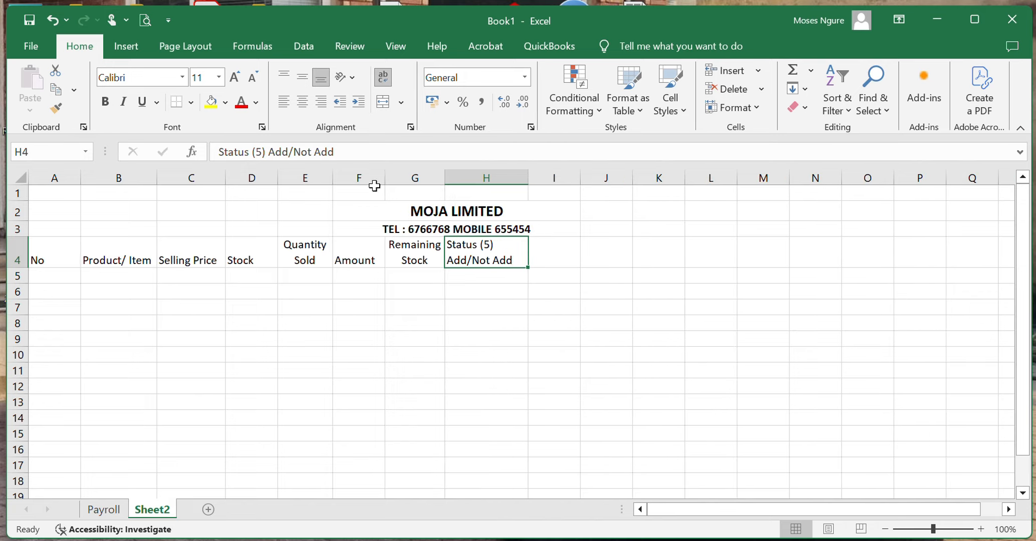
left_click(307, 106)
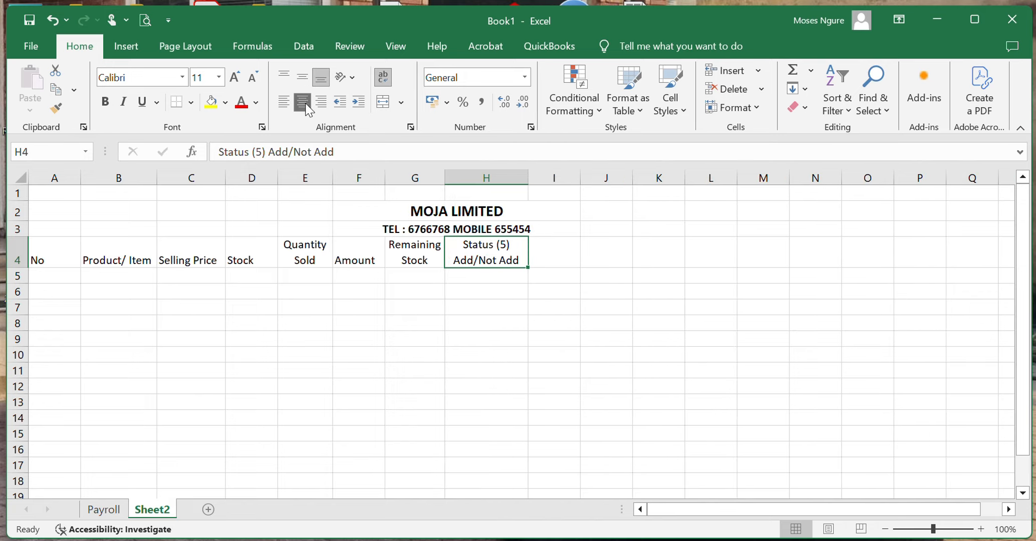
Step: Make all the column headings in A4:H4 bold
left_click(480, 283)
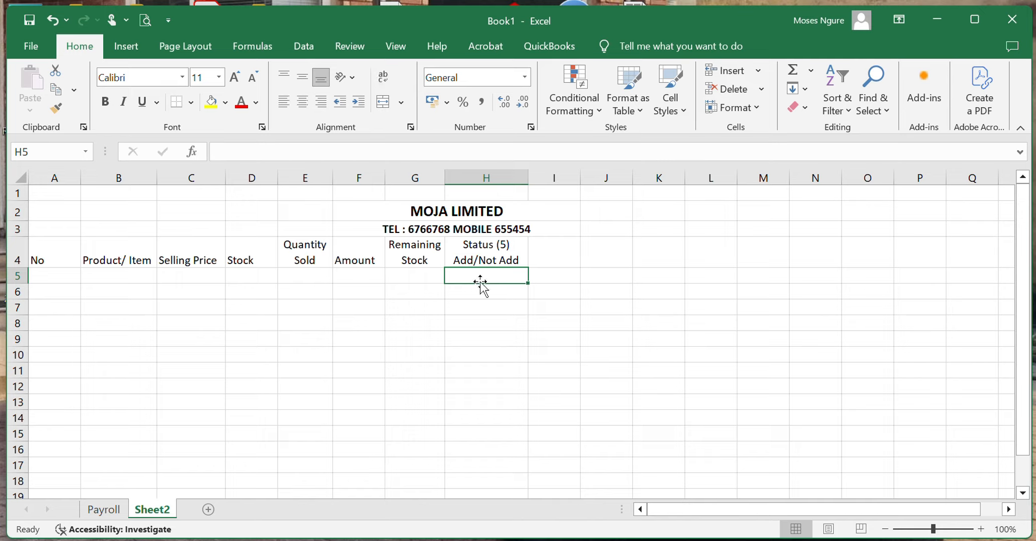
left_click_drag(53, 261, 485, 248)
left_click(105, 103)
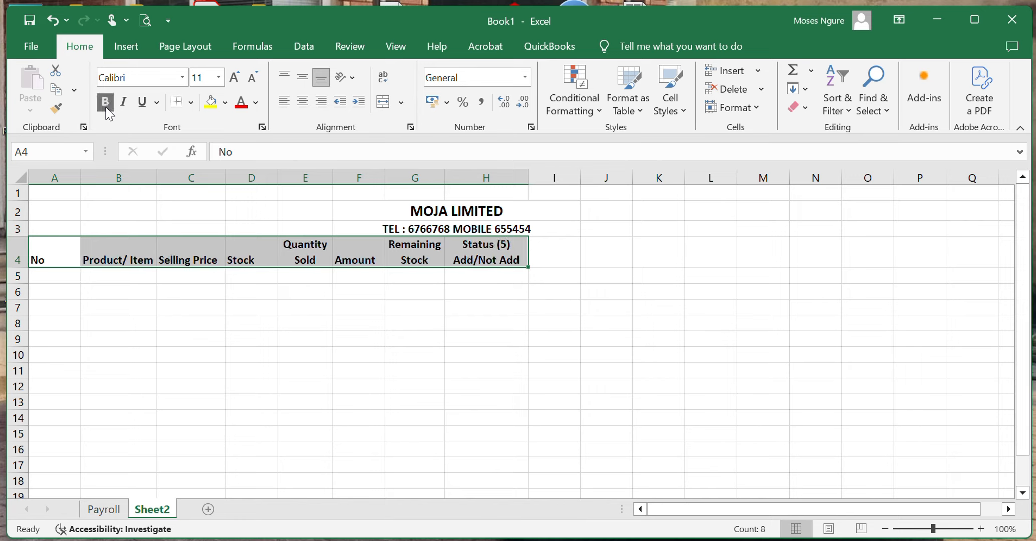
Step: Number the item rows from 1 to 10 in A5:A14 by entering 1 and 2 and filling the series down
left_click(60, 279)
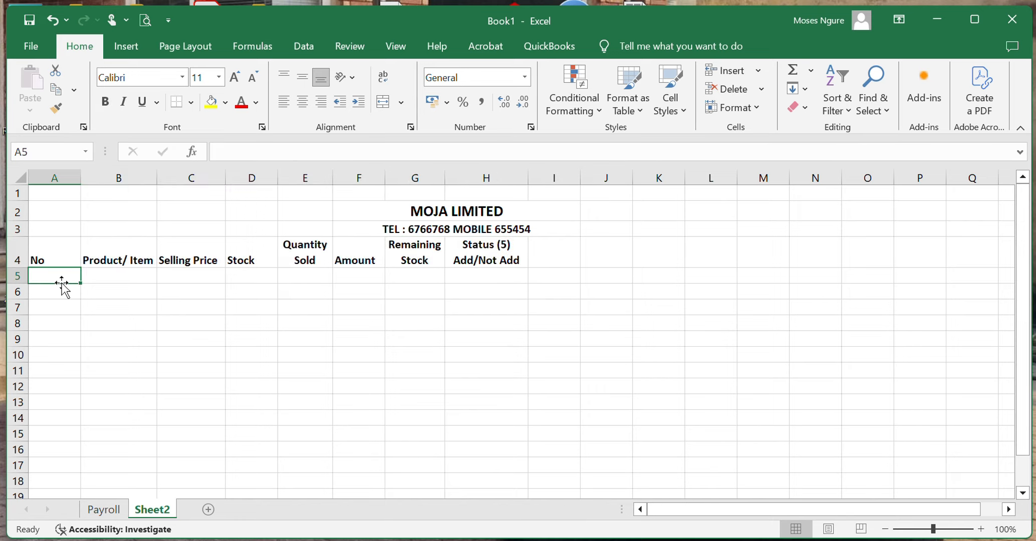
type("1")
key("Return")
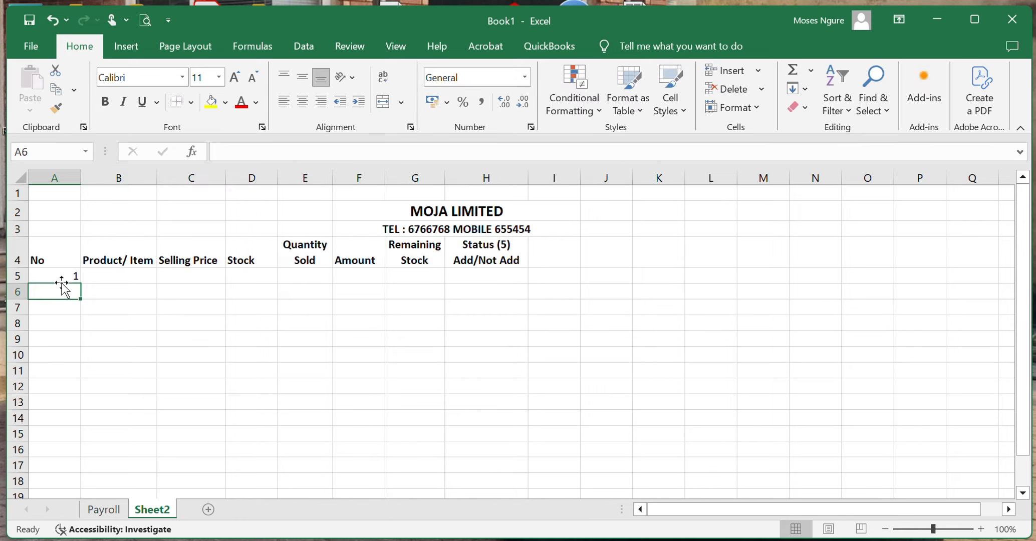
type("2")
left_click(58, 321)
left_click_drag(72, 279, 81, 426)
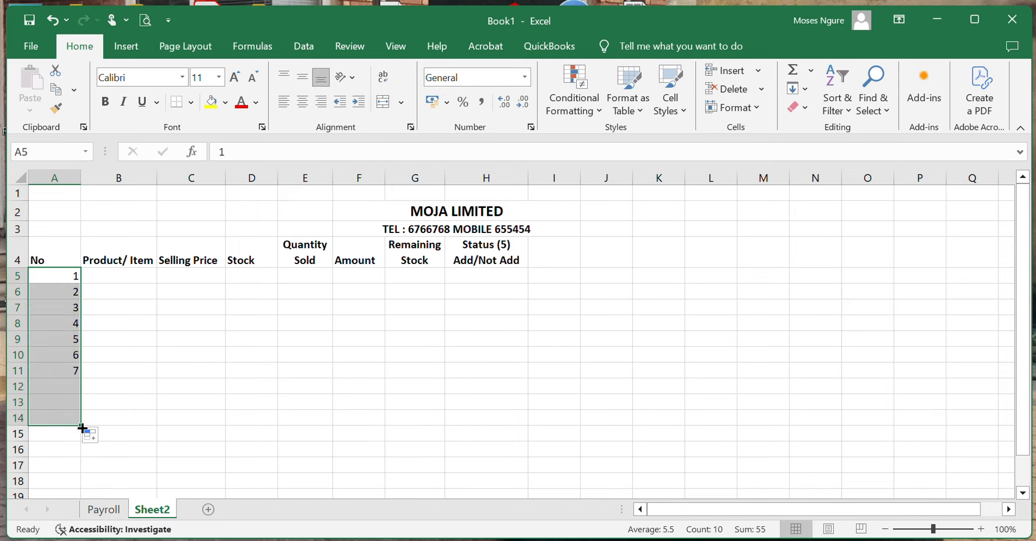
Step: Enter Radios as the first product in B5, with only the initial letter capitalised
left_click(124, 277)
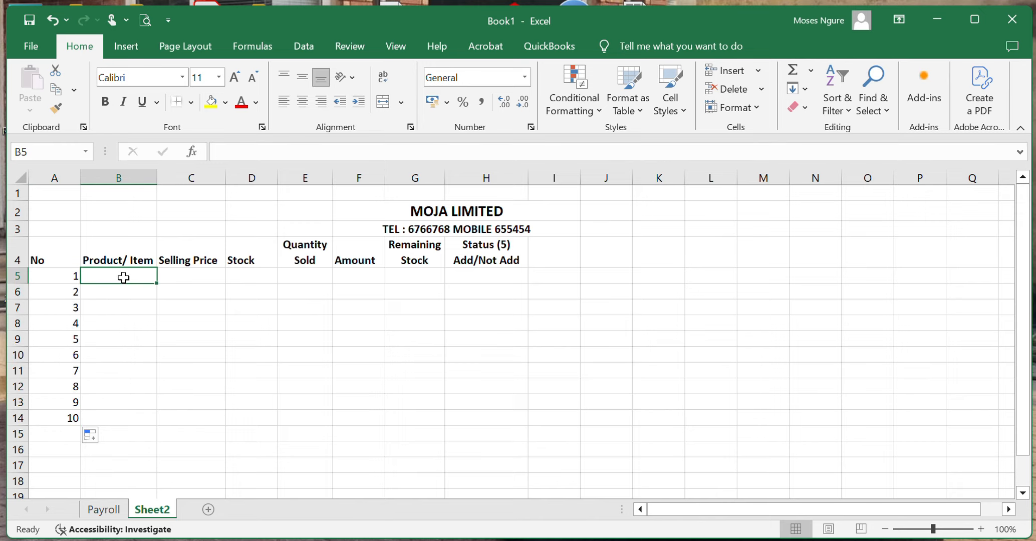
type("RADIOS")
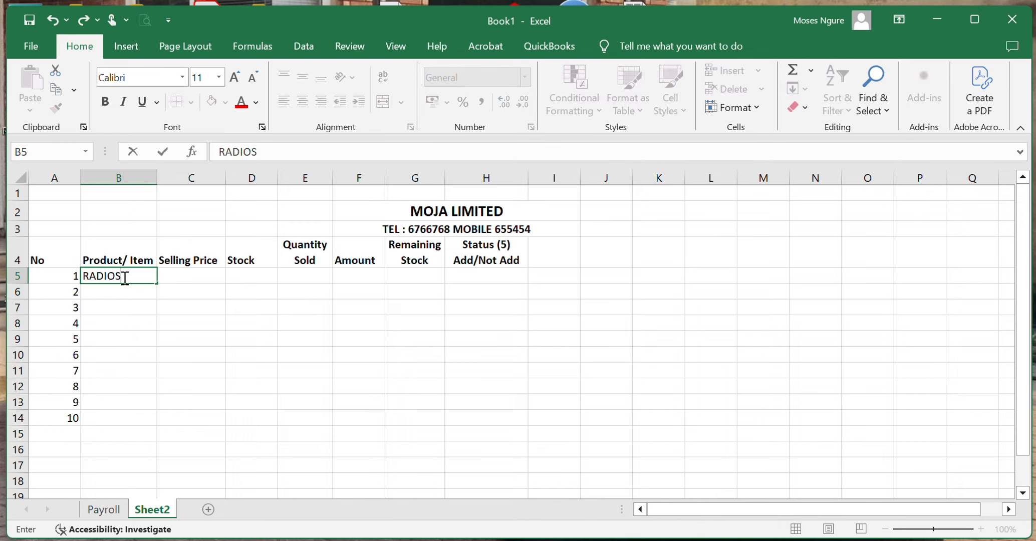
key("BackSpace")
key("BackSpace")
key("BackSpace")
key("BackSpace")
key("BackSpace")
type("adios")
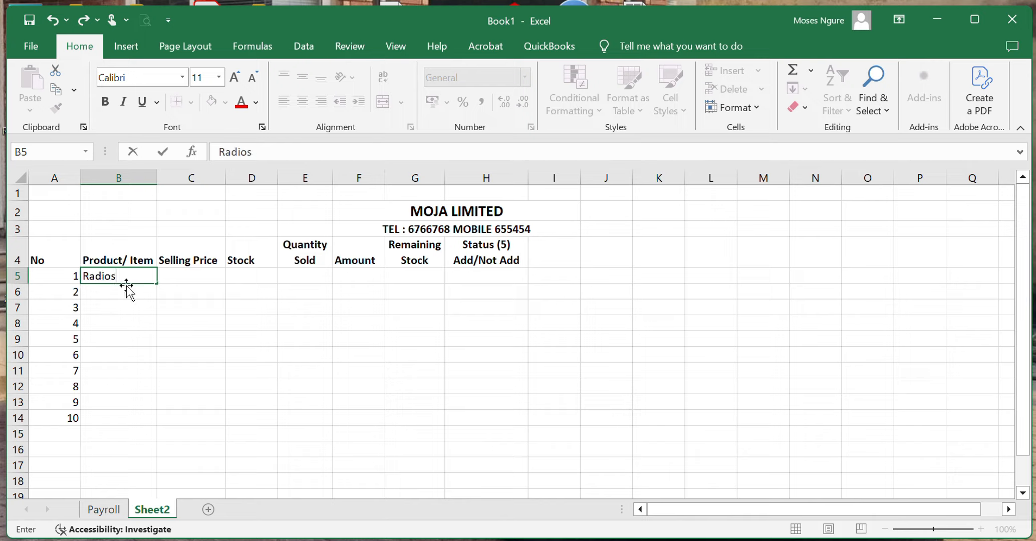
Step: Enter Laptops as the second product in B6
left_click(127, 290)
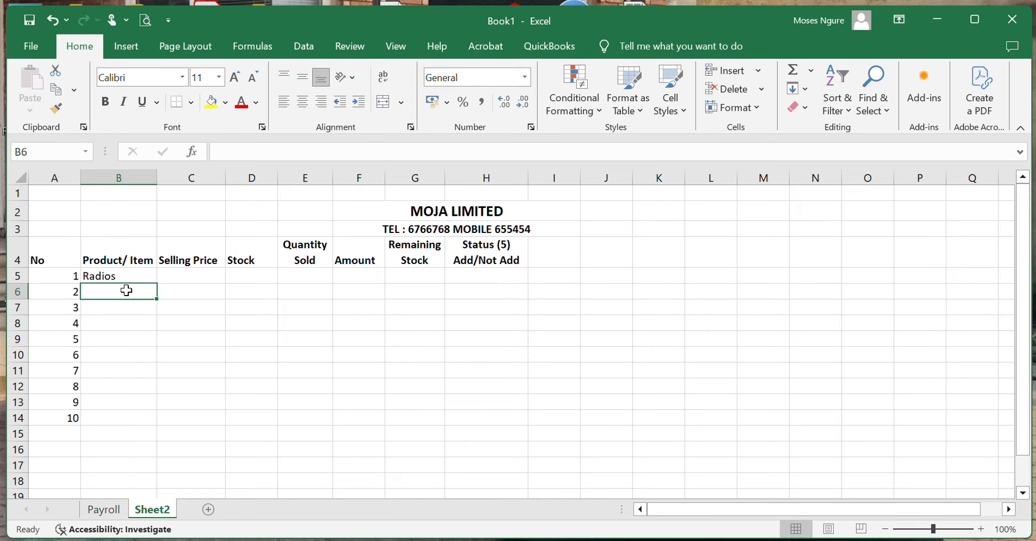
type("La")
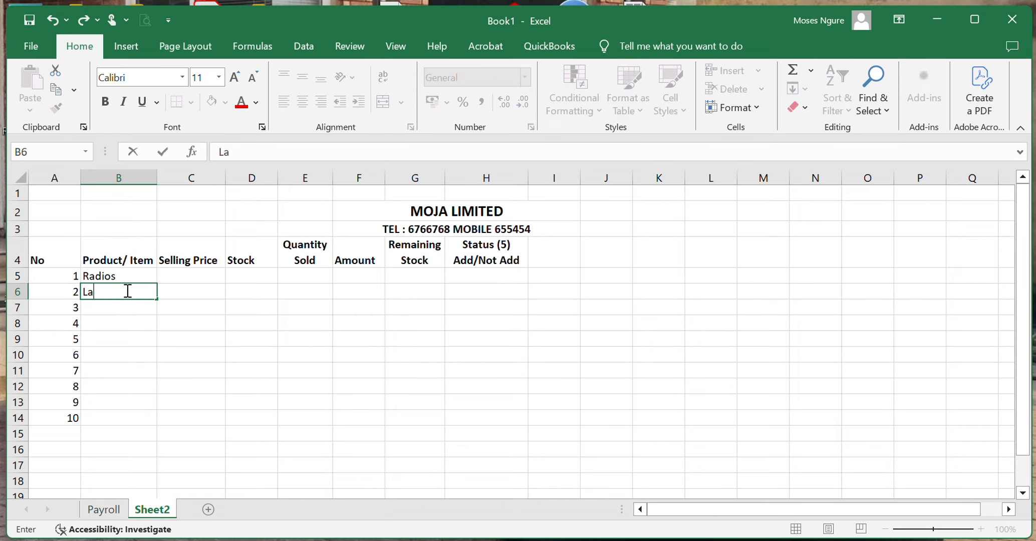
type("ptop")
left_click(115, 311)
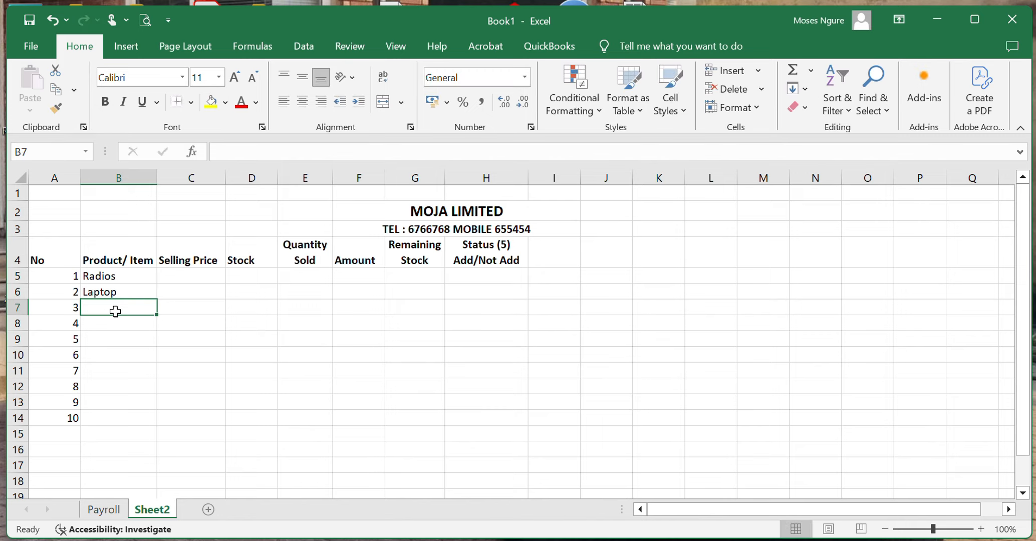
double_click(124, 290)
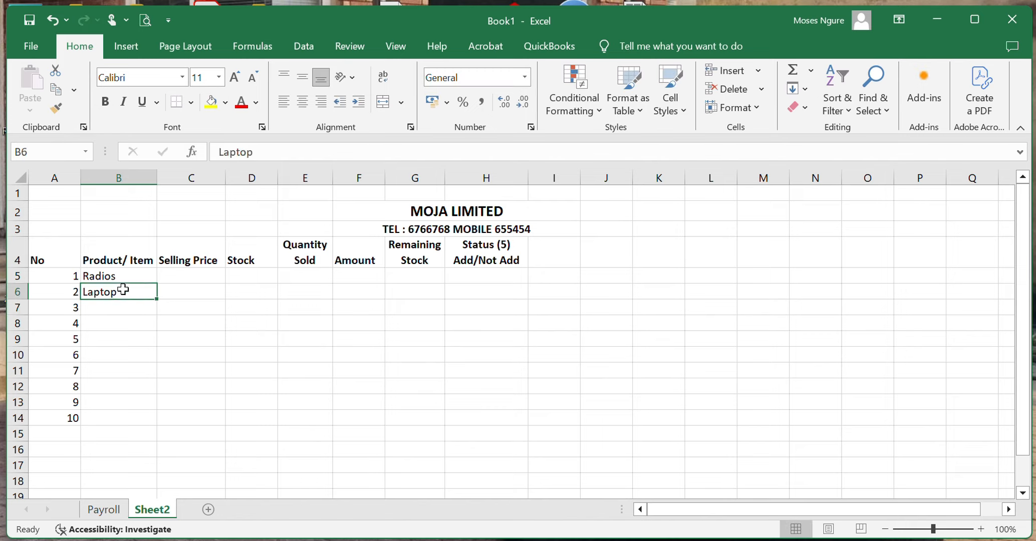
type("s")
Step: Enter Printers in B7 and Scanners in B8 as the third and fourth products
left_click(121, 306)
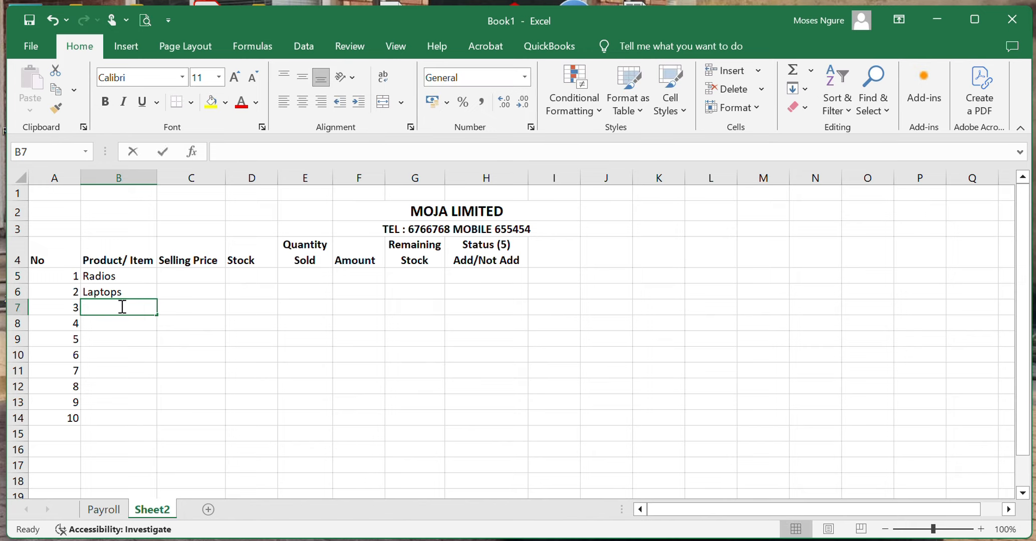
type("Printers")
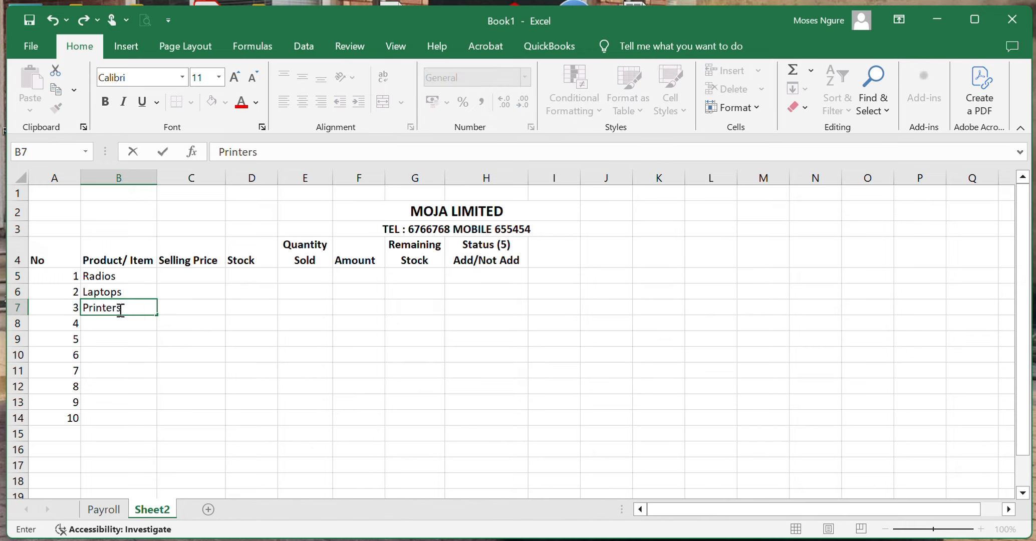
left_click(121, 321)
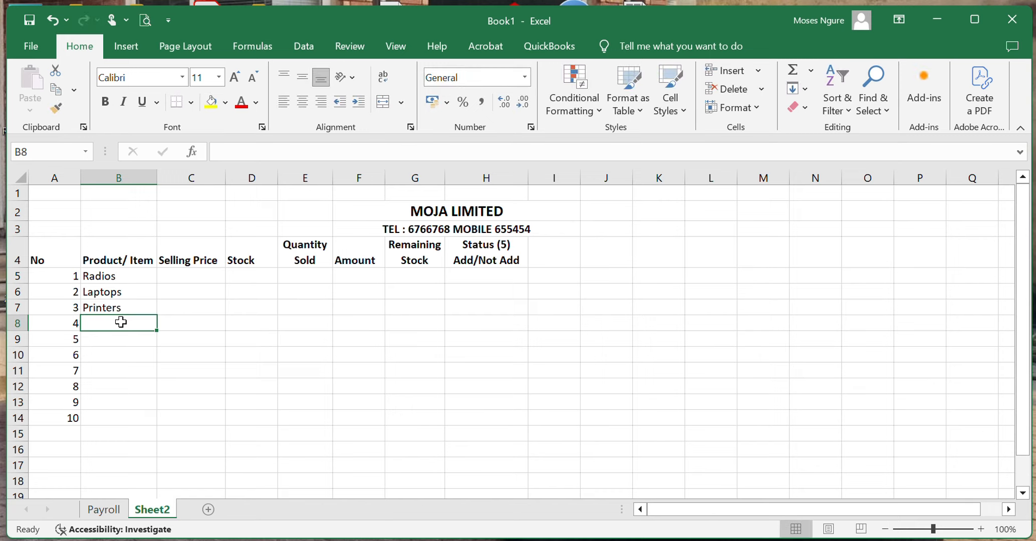
type("Sn")
key("BackSpace")
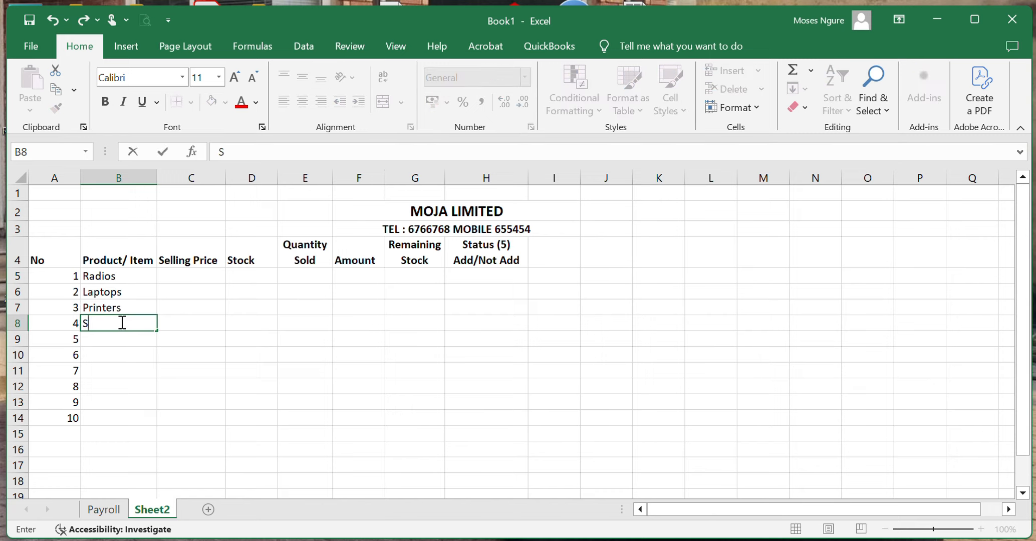
type("canners")
Step: Enter Cameras in B9 and Desktops in B10 as the fifth and sixth products
left_click(125, 335)
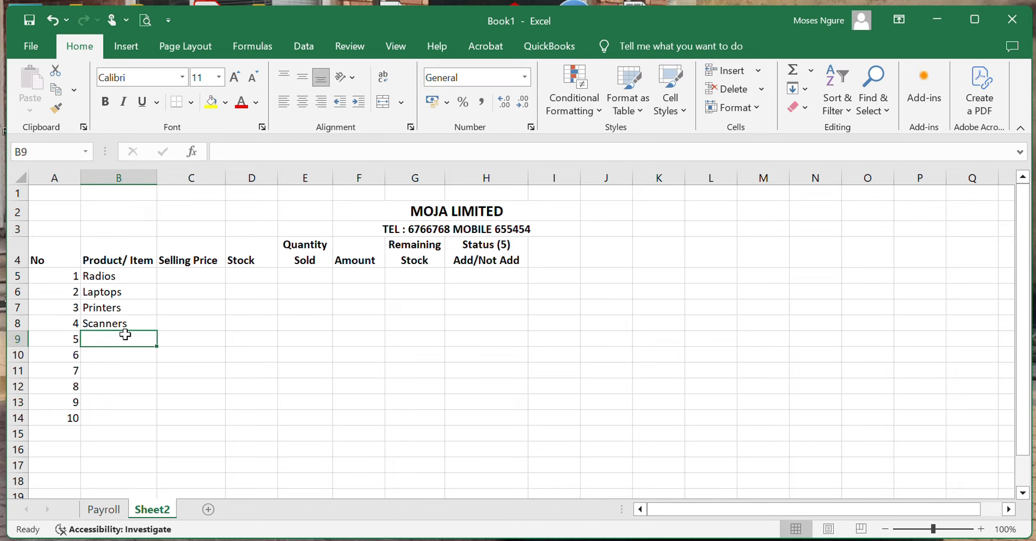
type("Cameras")
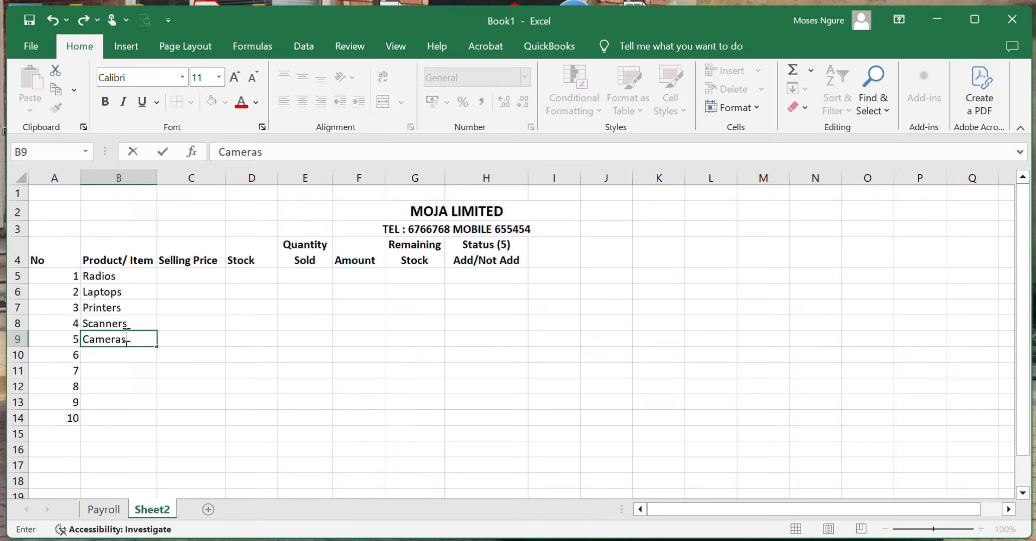
left_click(121, 354)
type("Deskt")
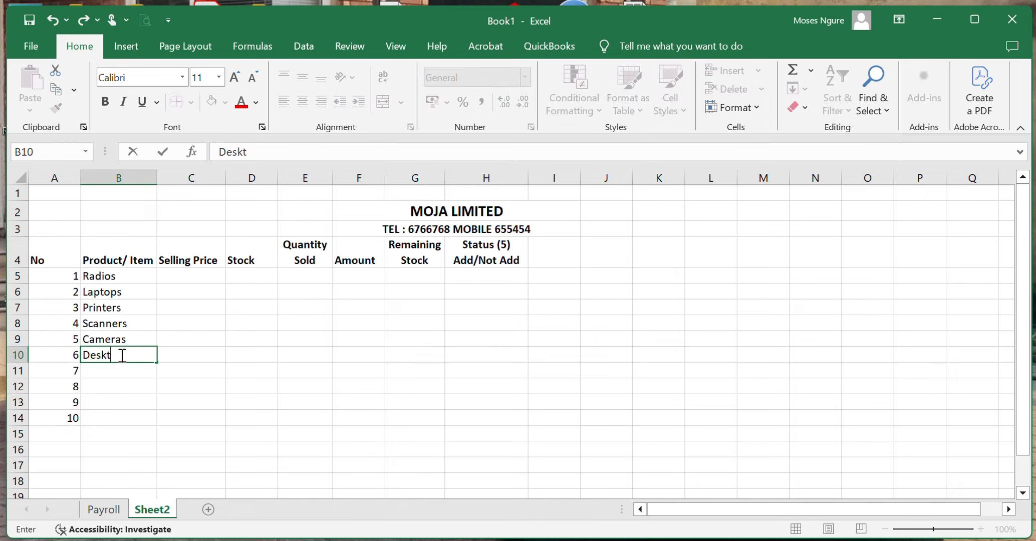
type("ops")
Step: Enter Projectors as the seventh product in B11, with a capital initial letter
left_click(126, 374)
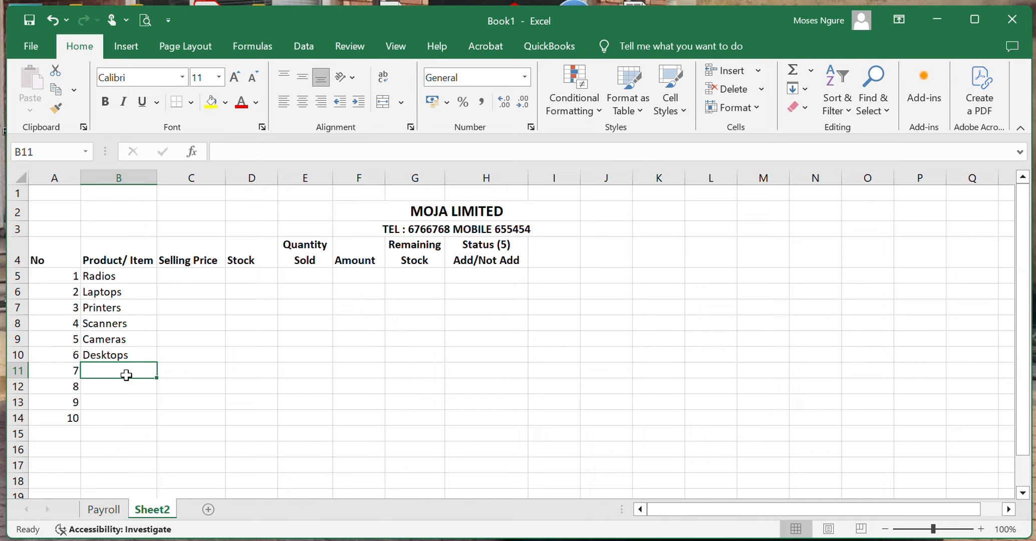
type("pro")
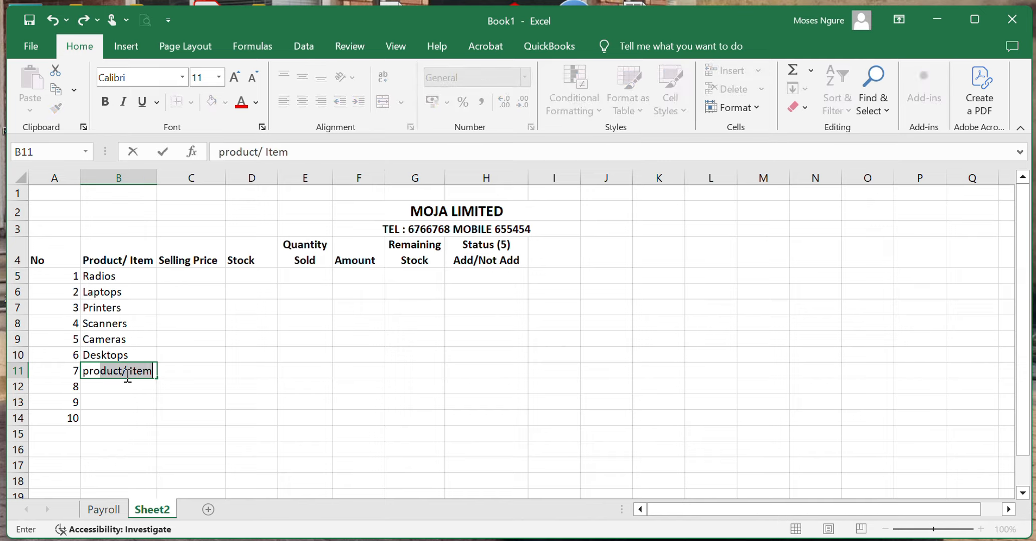
type("jectors")
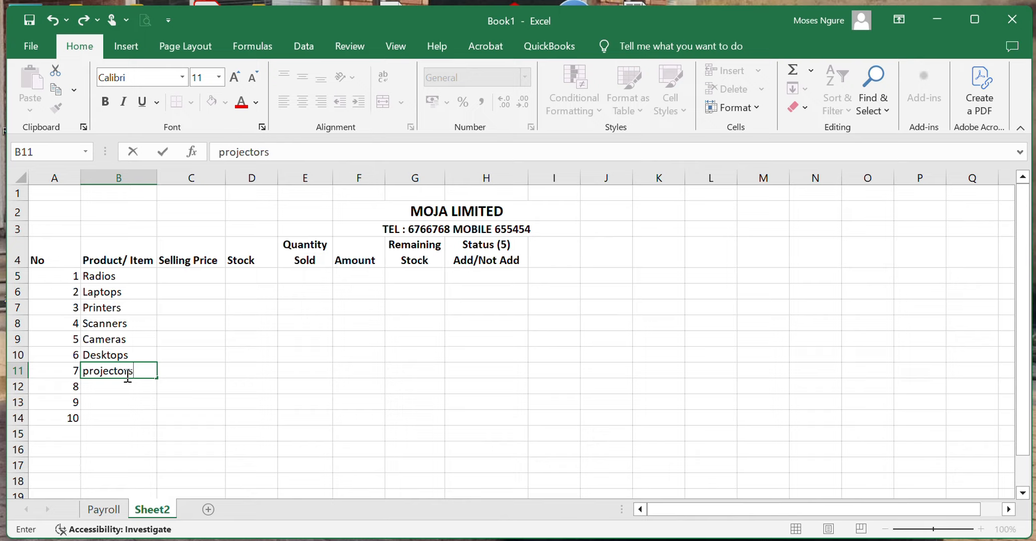
left_click(87, 374)
key("BackSpace")
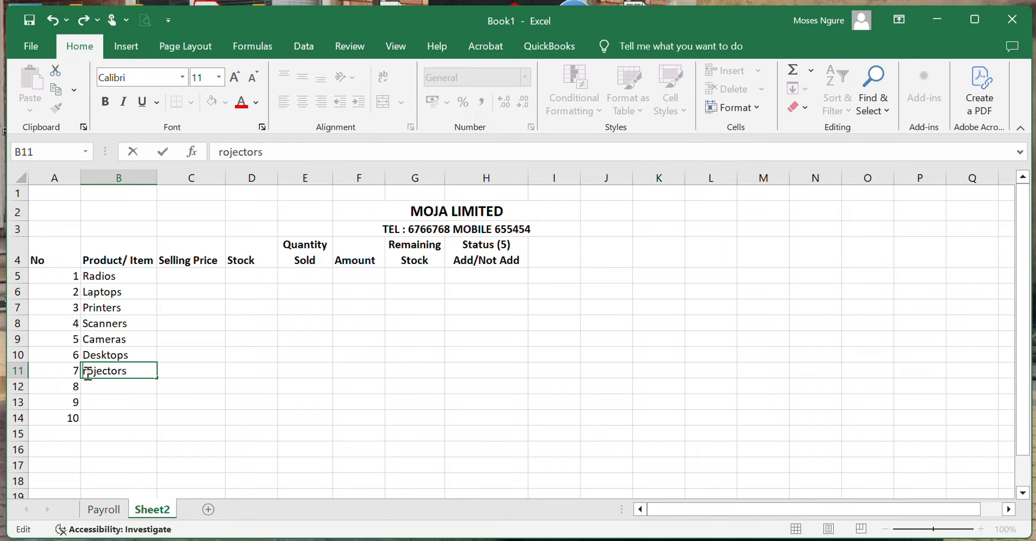
type("P")
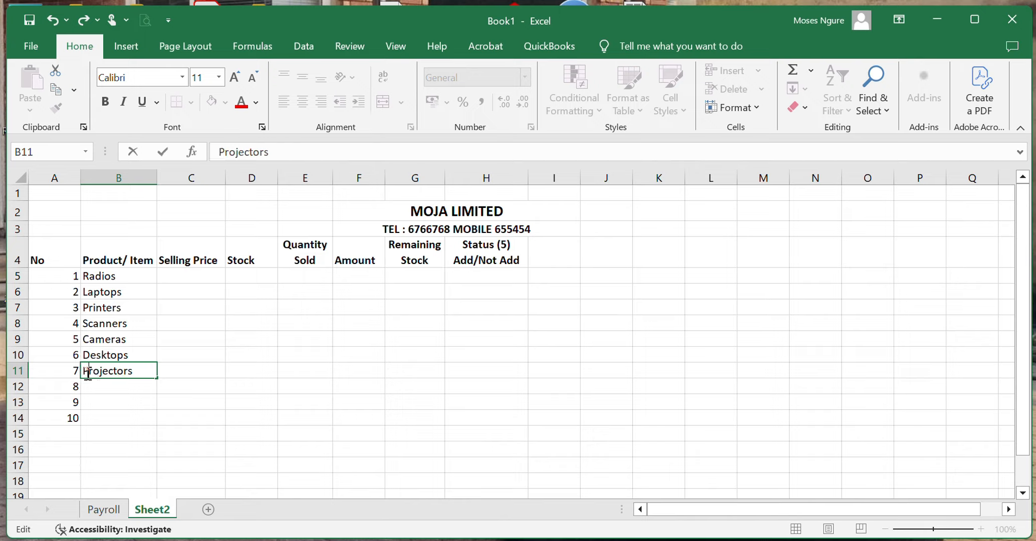
Step: Enter Headphones in B12 and Tvs in B13 as the eighth and ninth products
left_click(123, 393)
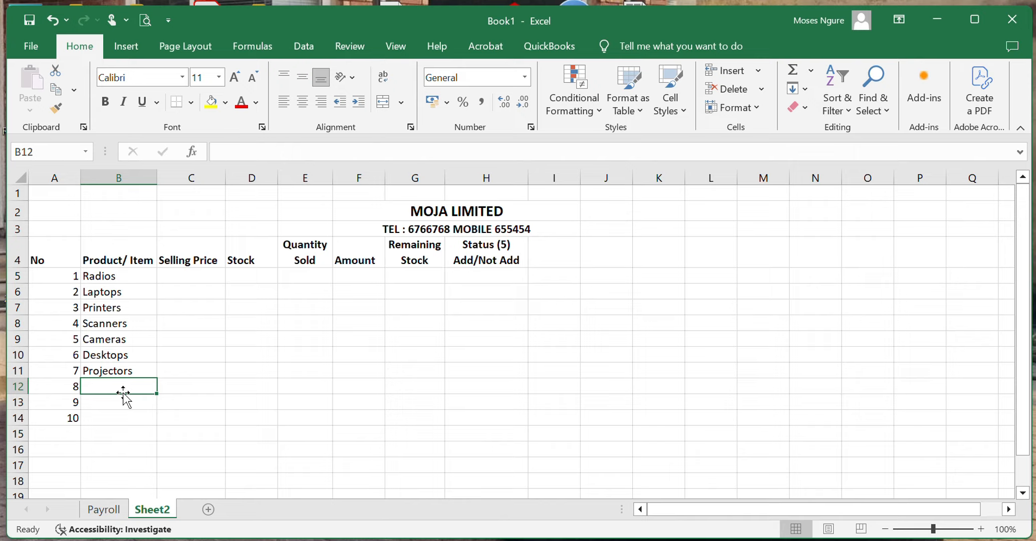
type("Headphones")
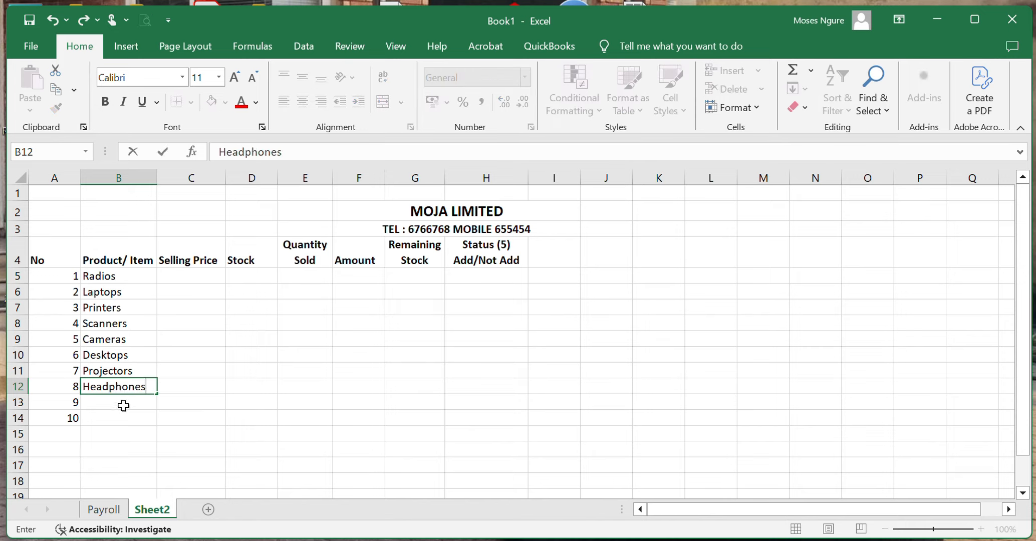
left_click(124, 403)
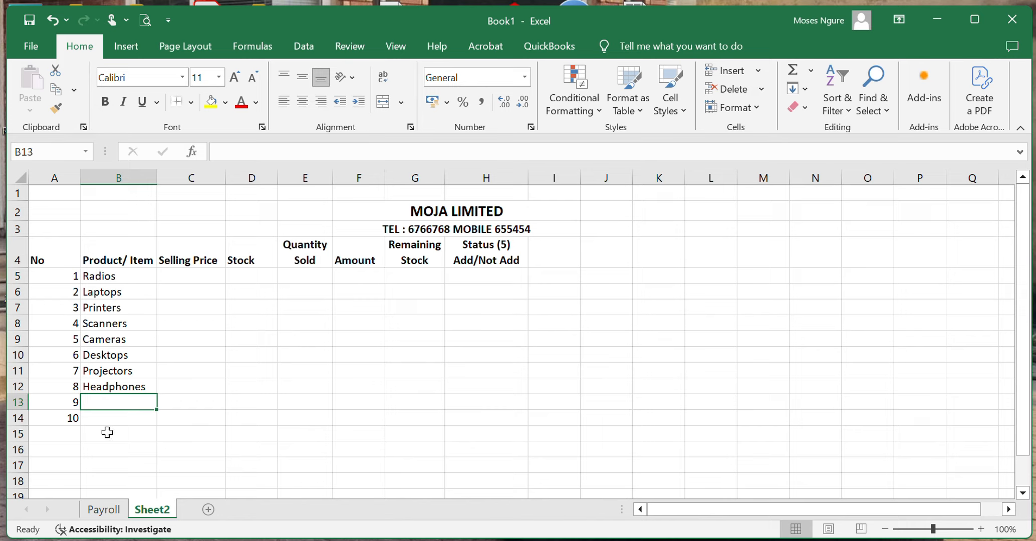
type("Tvs")
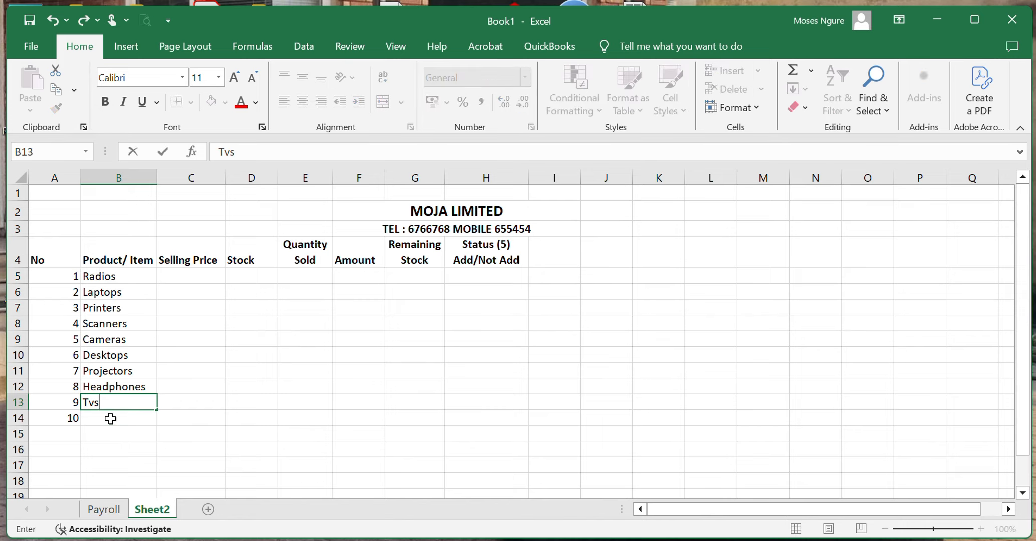
Step: Complete the product list by entering Monitors in B14
left_click(110, 418)
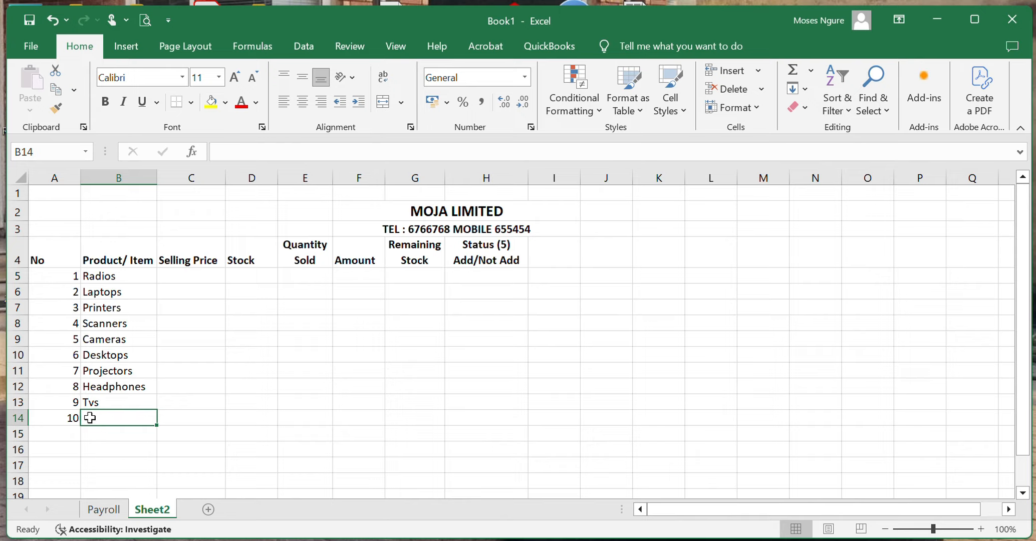
left_click(109, 396)
left_click(111, 418)
type("Mo")
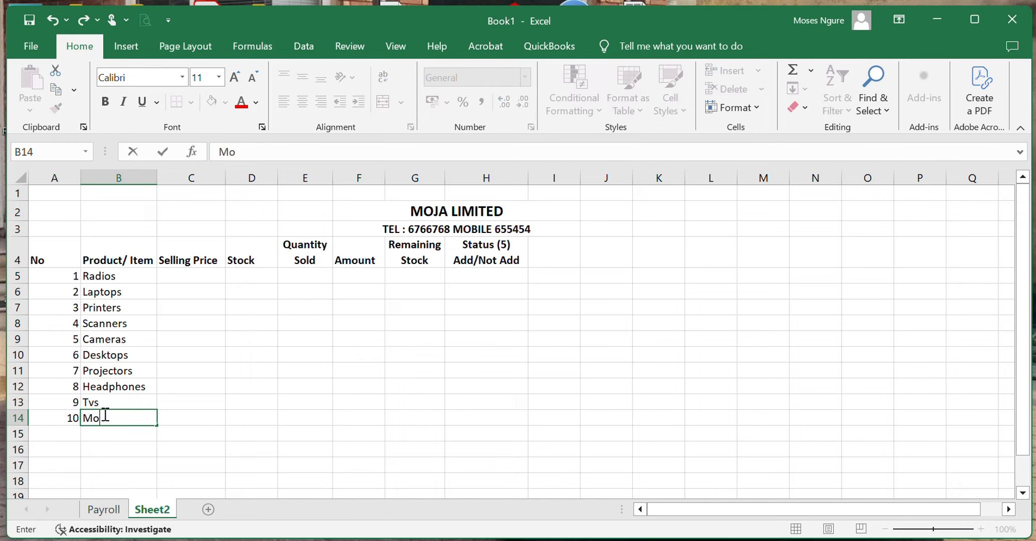
type("nitors")
left_click(176, 342)
Step: Enter the selling prices 26000 for Radios, 34000 for Laptops and 18000 for Printers in C5:C7
left_click(189, 274)
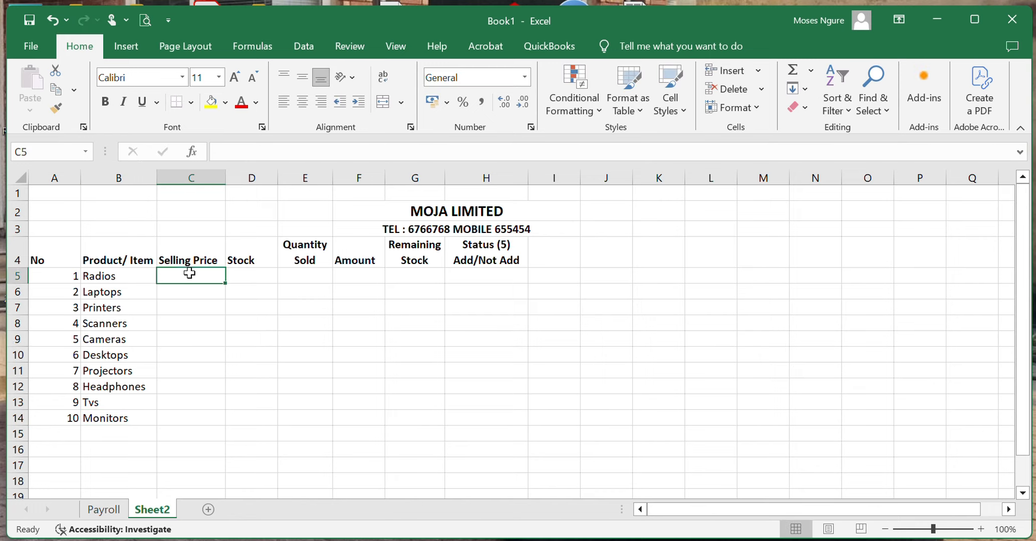
type("26000")
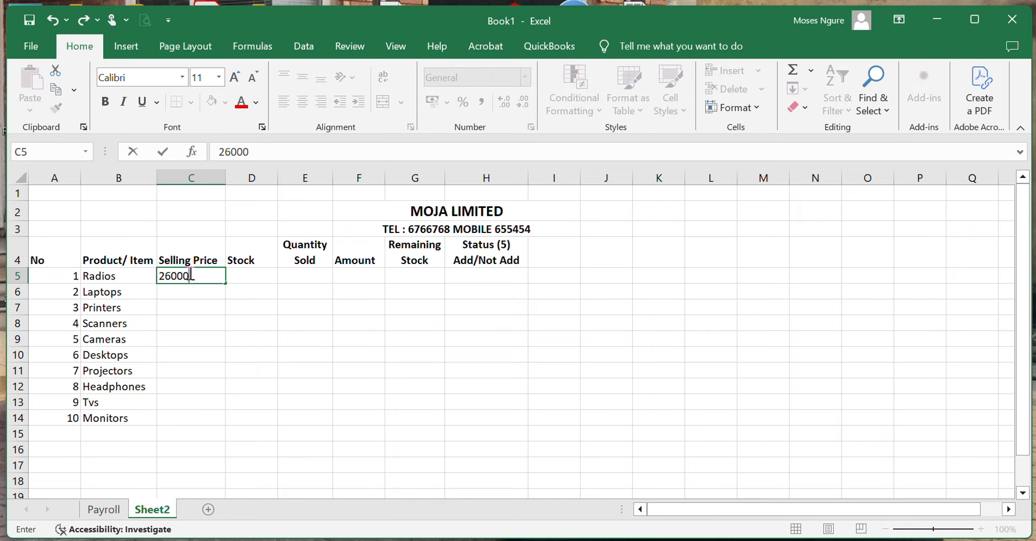
key("Return")
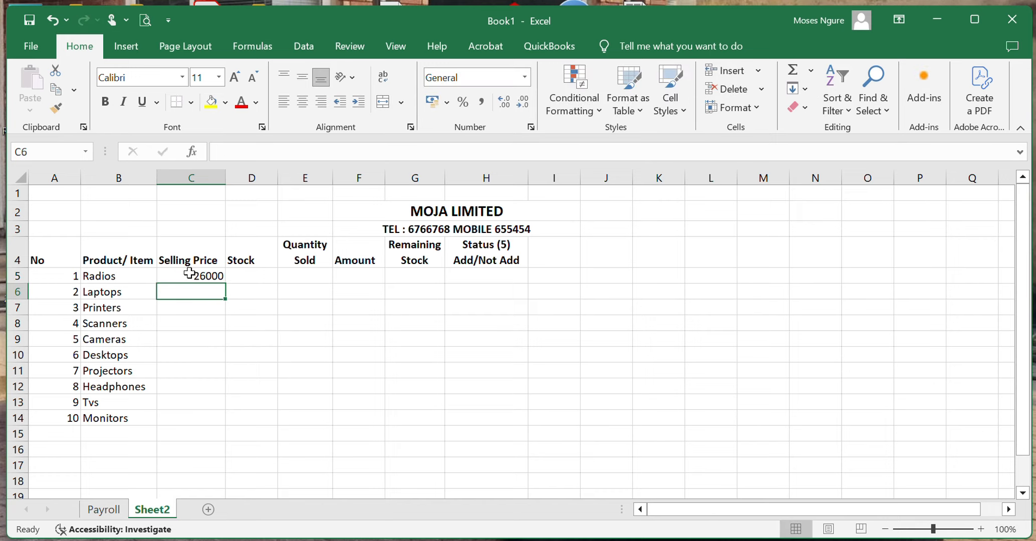
type("34000")
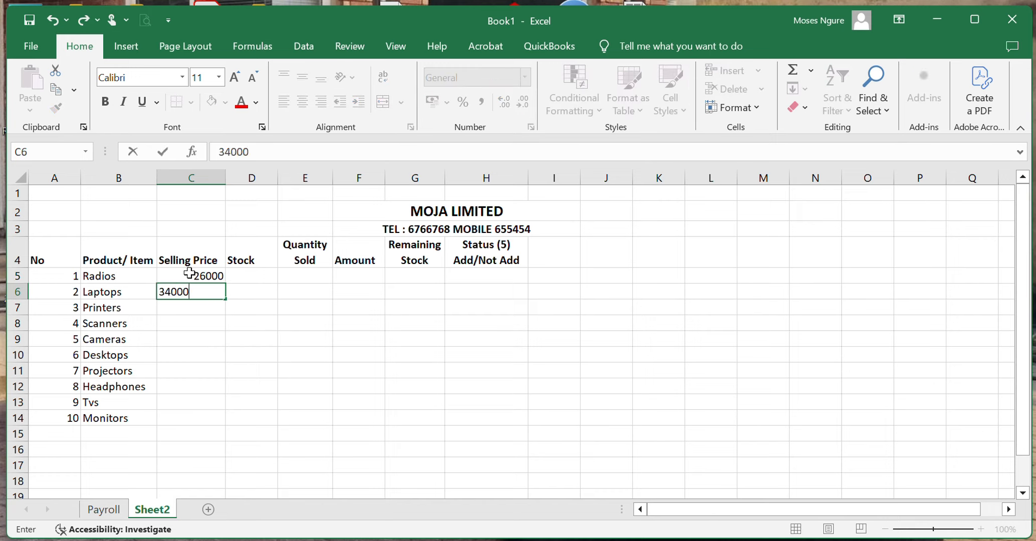
key("Return")
type("18")
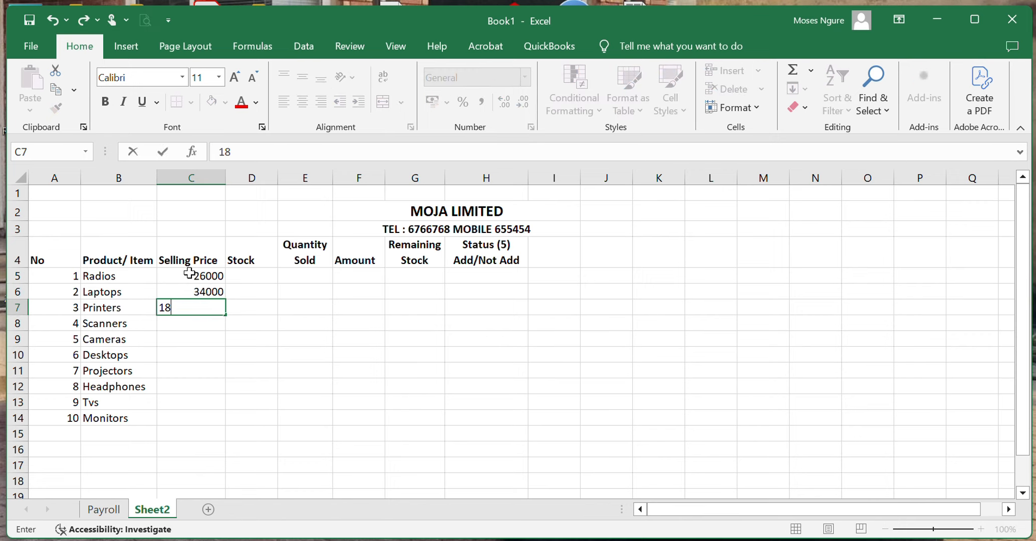
type("000")
key("Return")
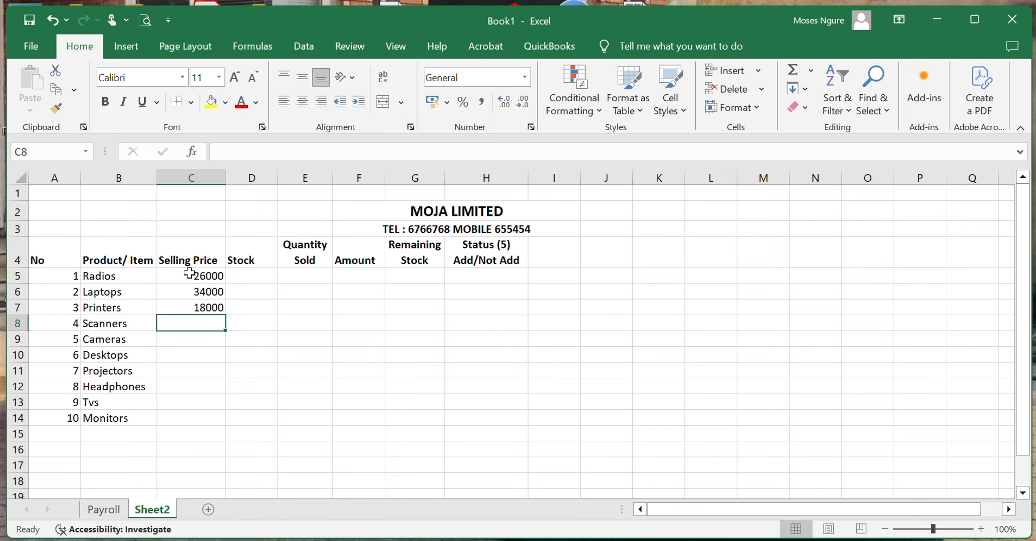
Step: Enter the selling prices 19000 for Scanners, 32000 for Cameras and 25000 for Desktops in C8:C10
type("19000")
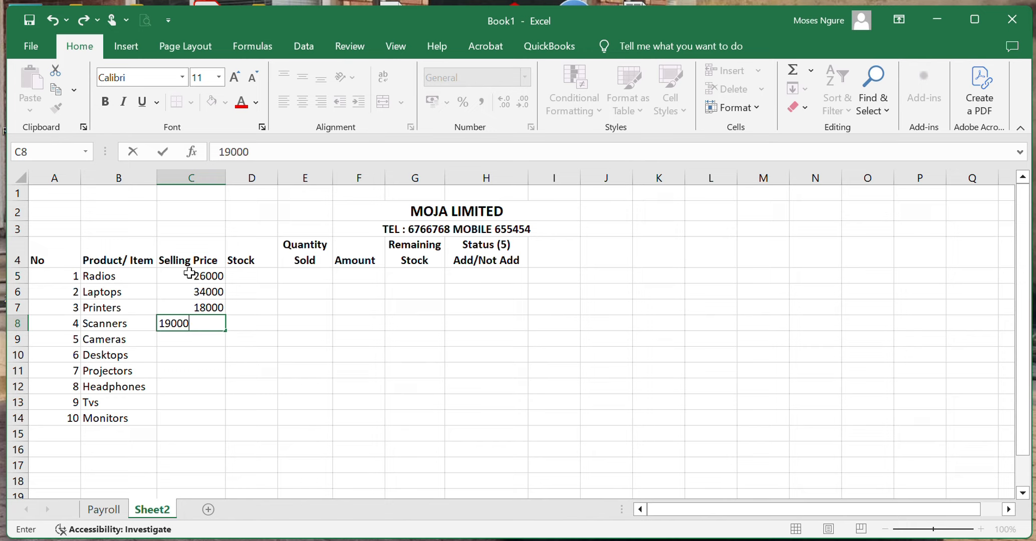
key("Return")
type("32000")
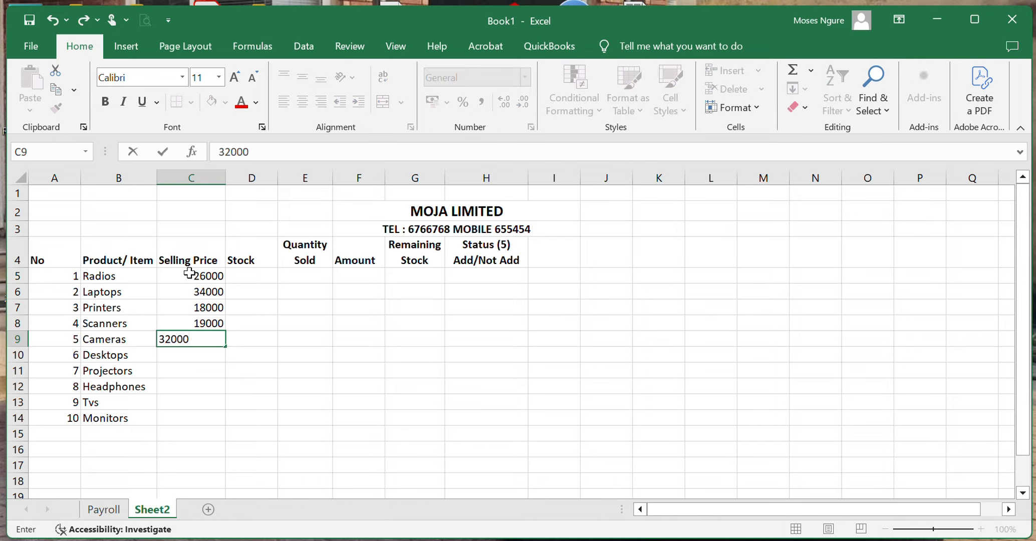
key("Return")
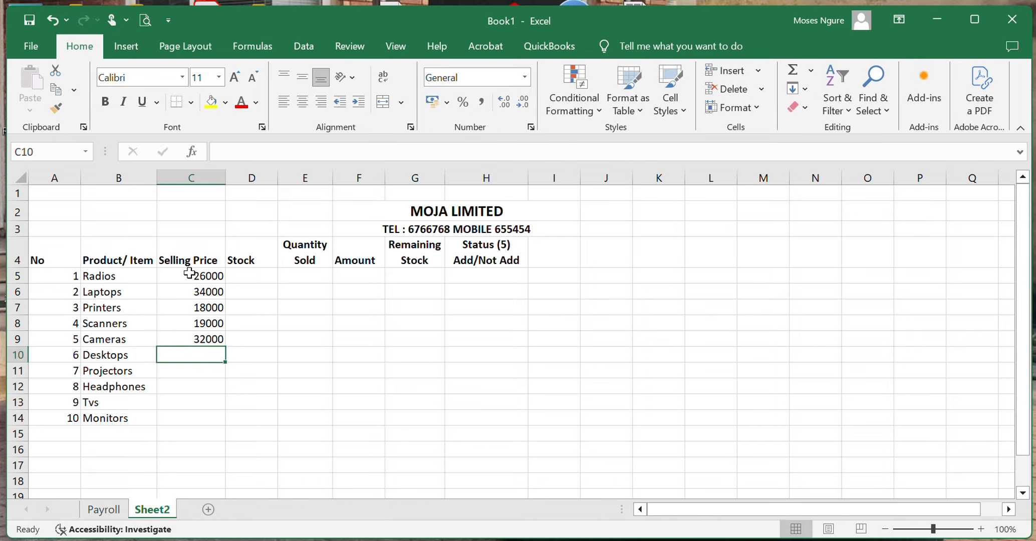
type("25")
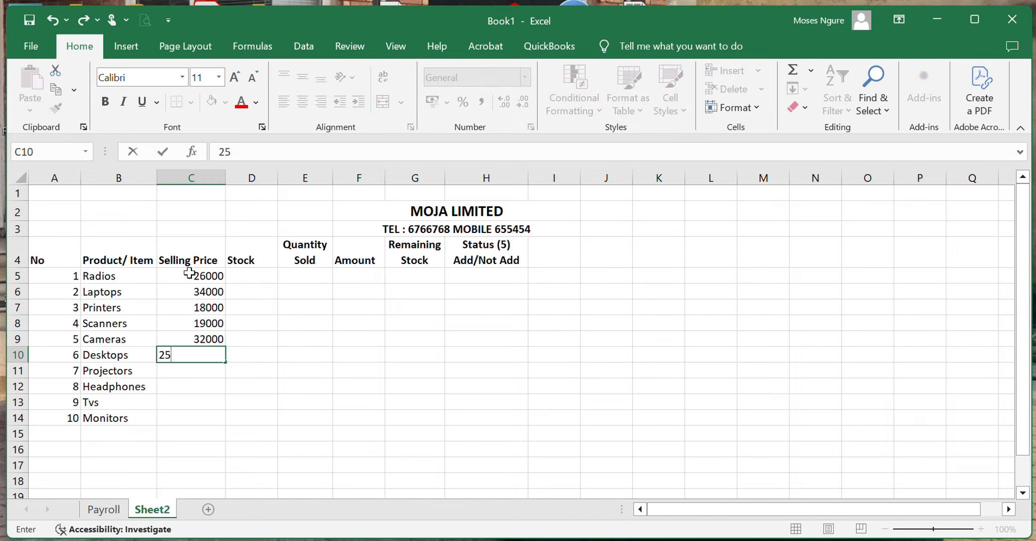
type("000")
key("Return")
Step: Enter the selling prices 22000 for Projectors, 4000 for Headphones, 28000 for Tvs and 12000 for Monitors in C11:C14
type("220000")
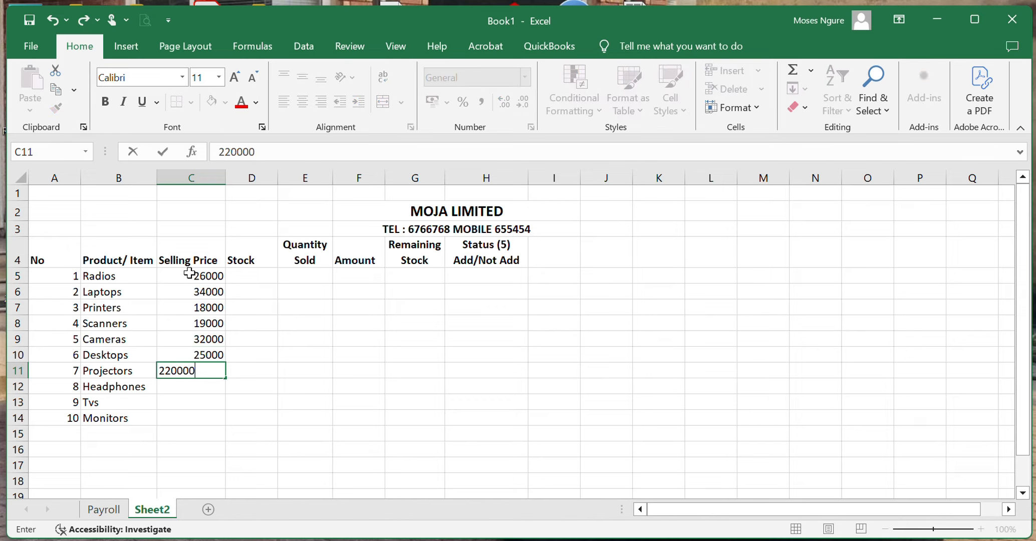
key("BackSpace")
key("Return")
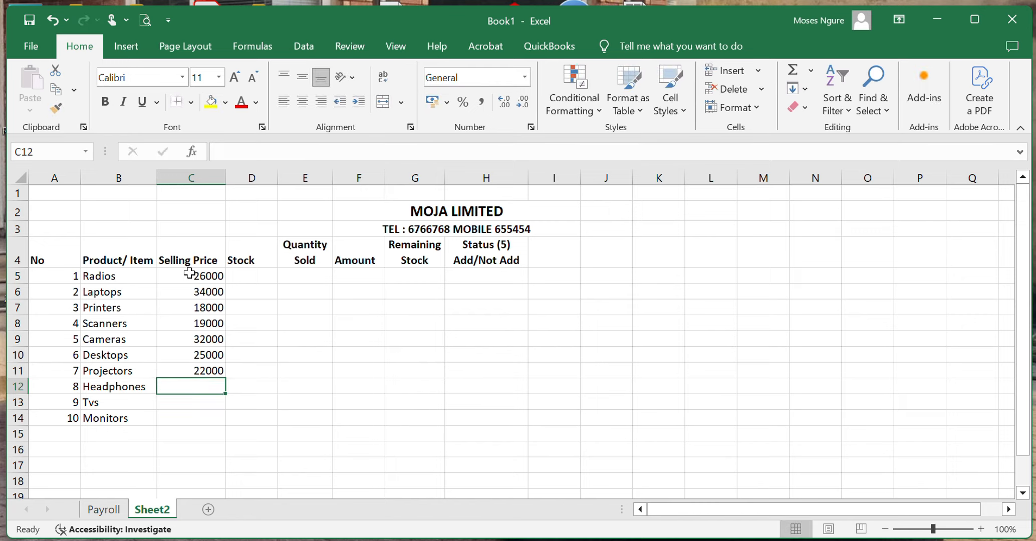
type("4000")
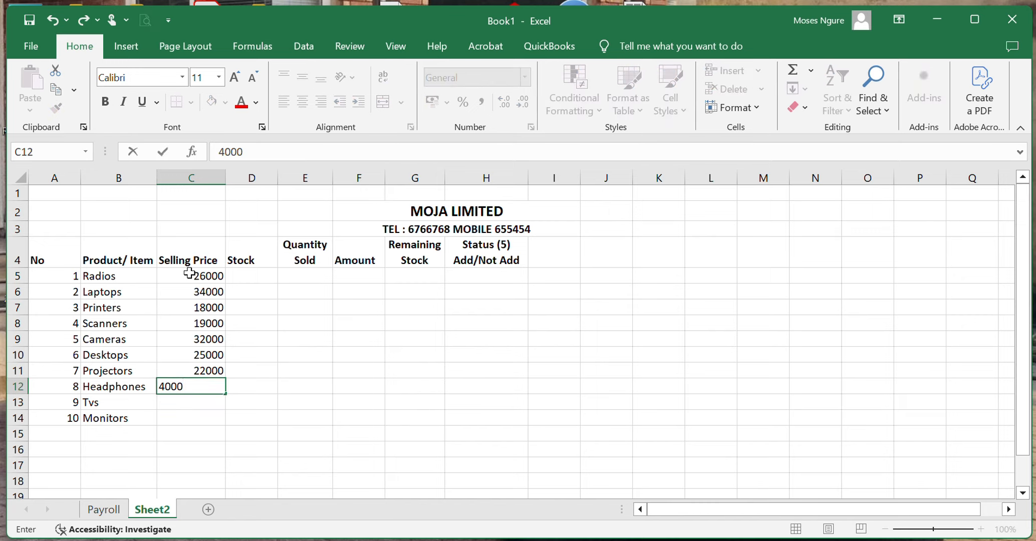
key("Return")
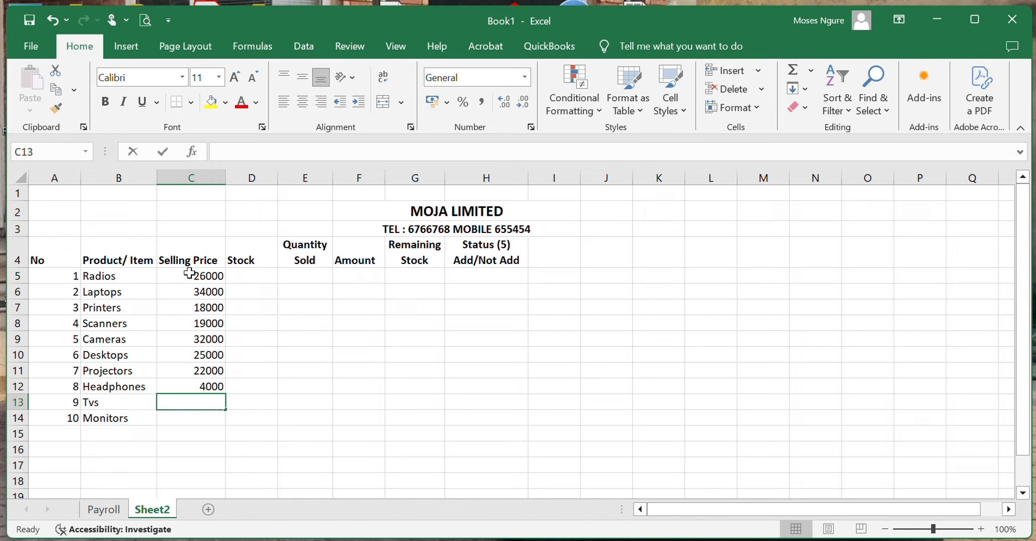
type("28000")
key("Return")
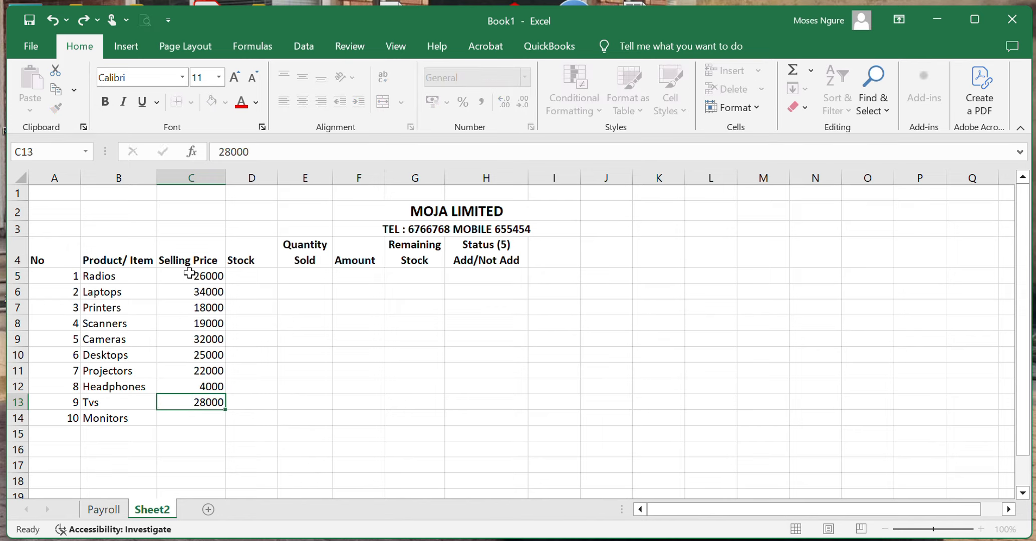
type("12000")
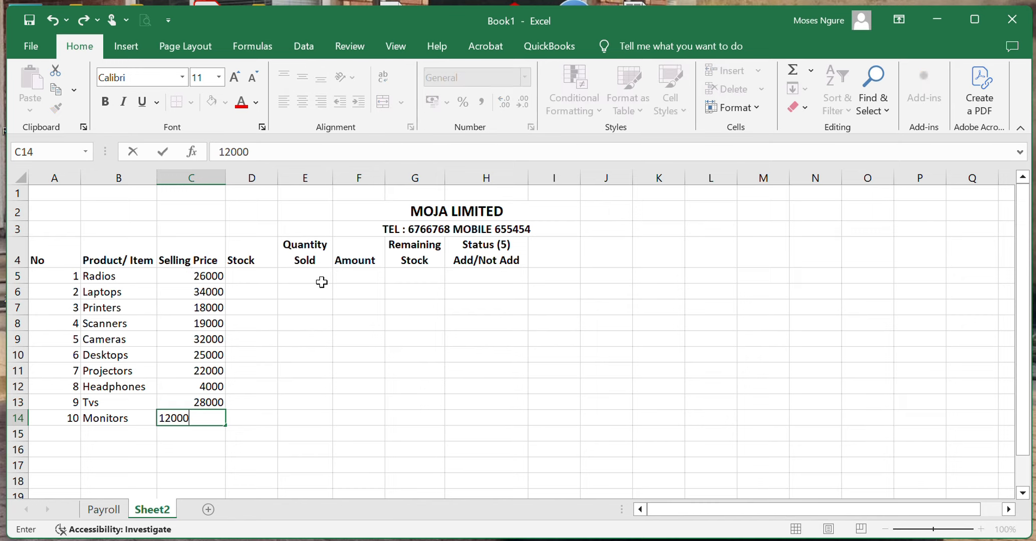
Step: Enter the stock quantities 12 for Radios, 44 for Laptops and 29 for Printers in D5:D7
left_click(267, 274)
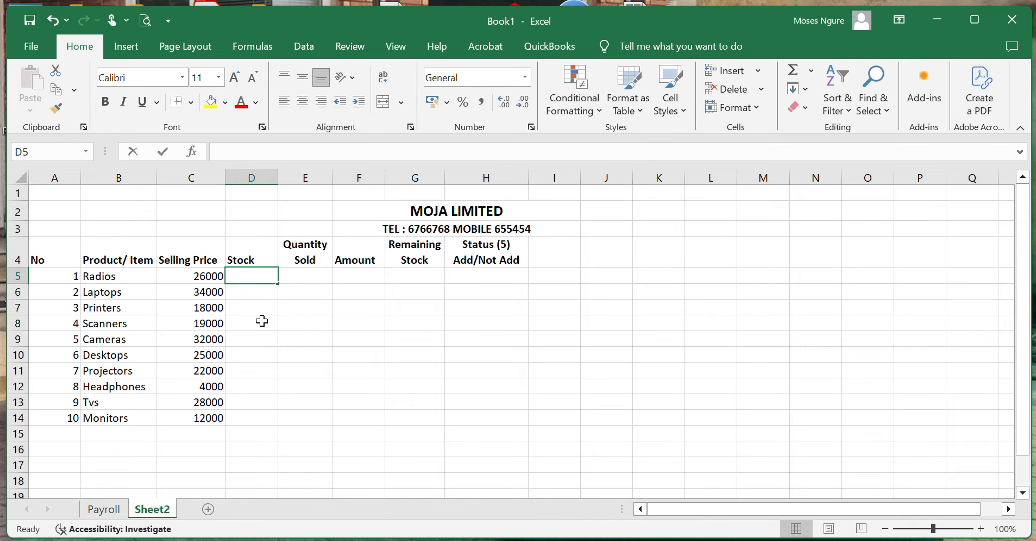
type("12")
key("Return")
type("4")
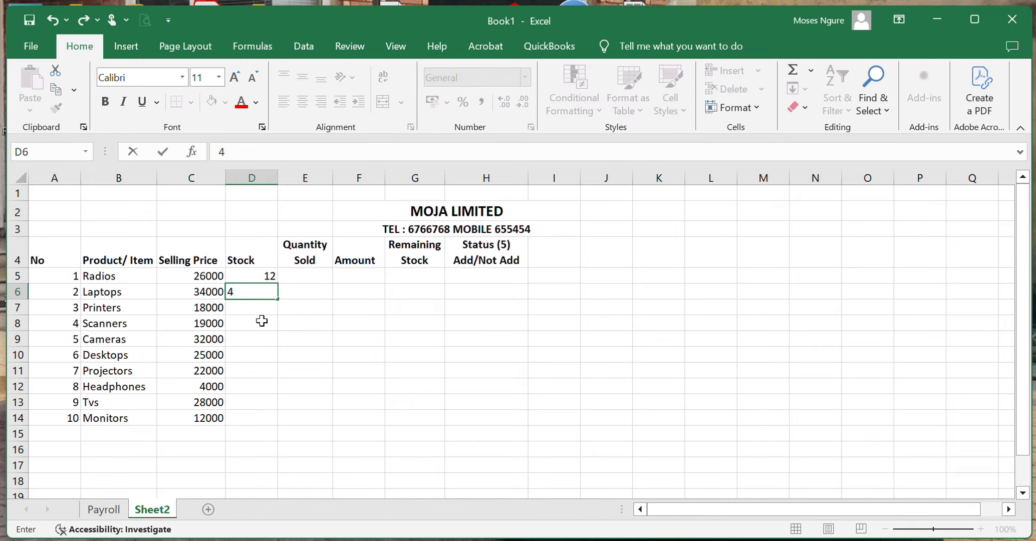
type("4")
key("Return")
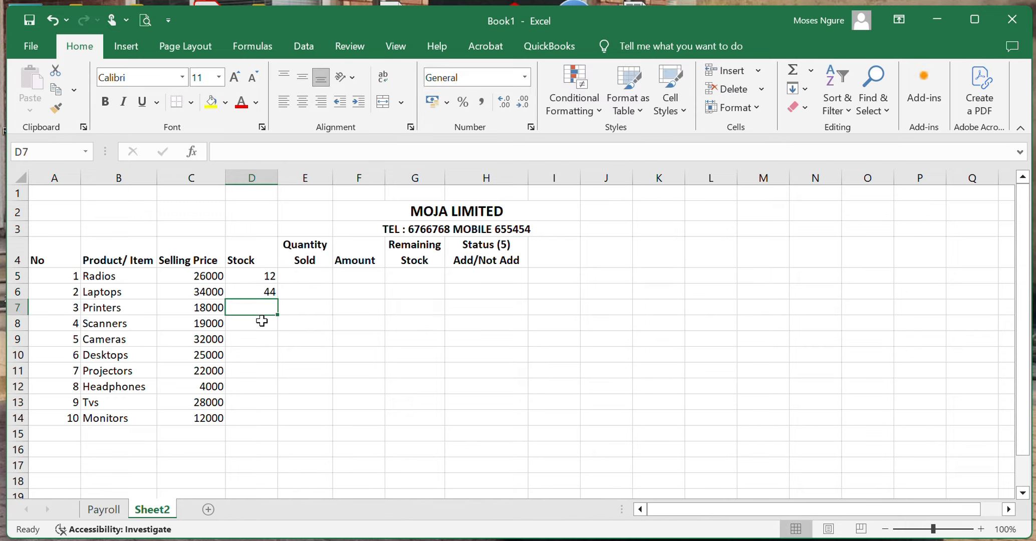
type("29")
key("Return")
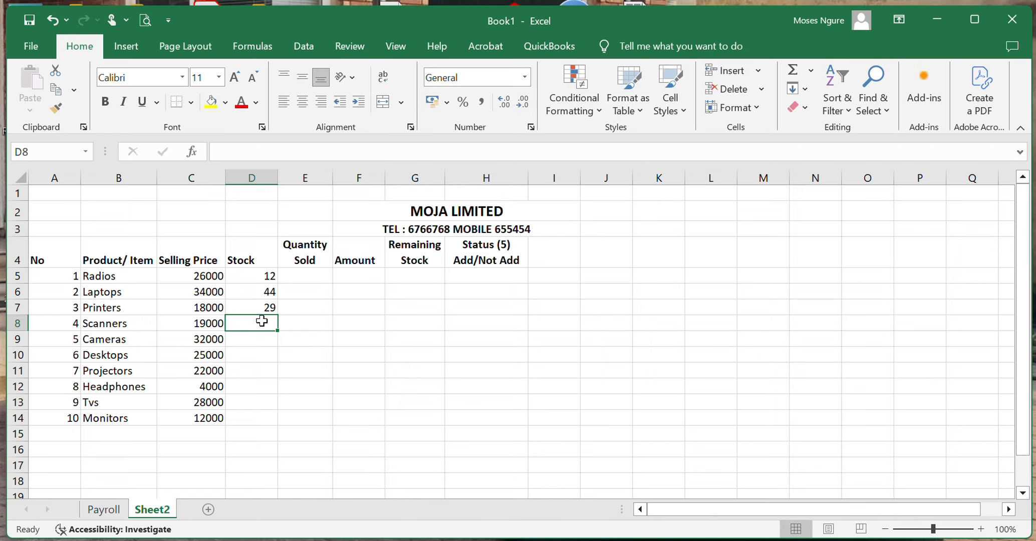
Step: Enter the stock quantities 30 for Scanners, 18 for Cameras and 32 for Desktops in D8:D10
type("30")
key("Return")
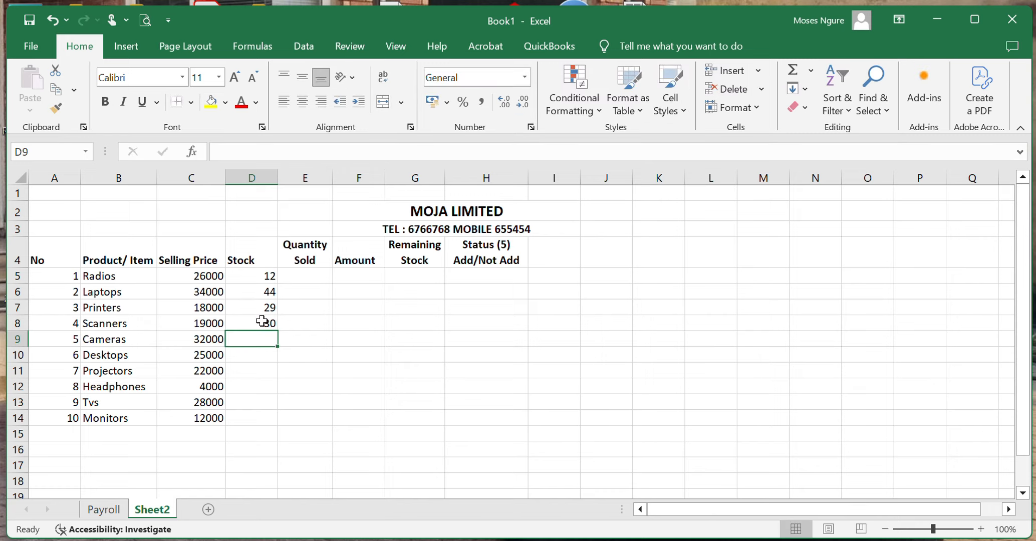
type("18")
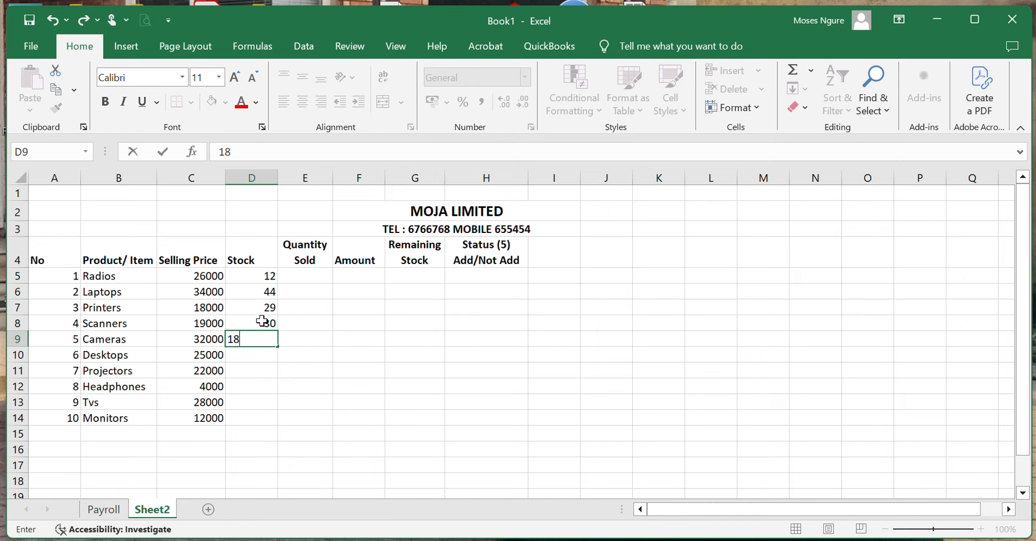
key("Return")
type("32")
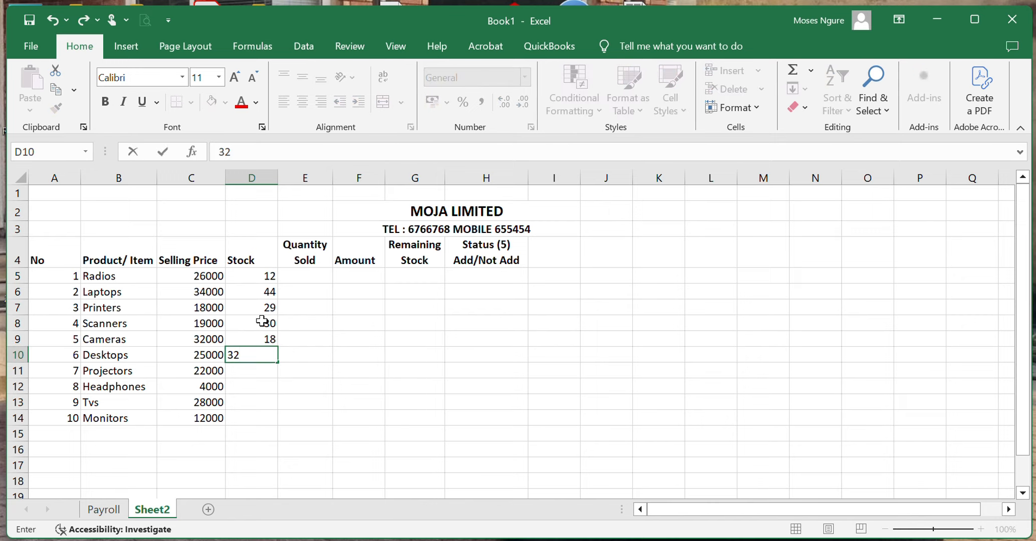
key("Return")
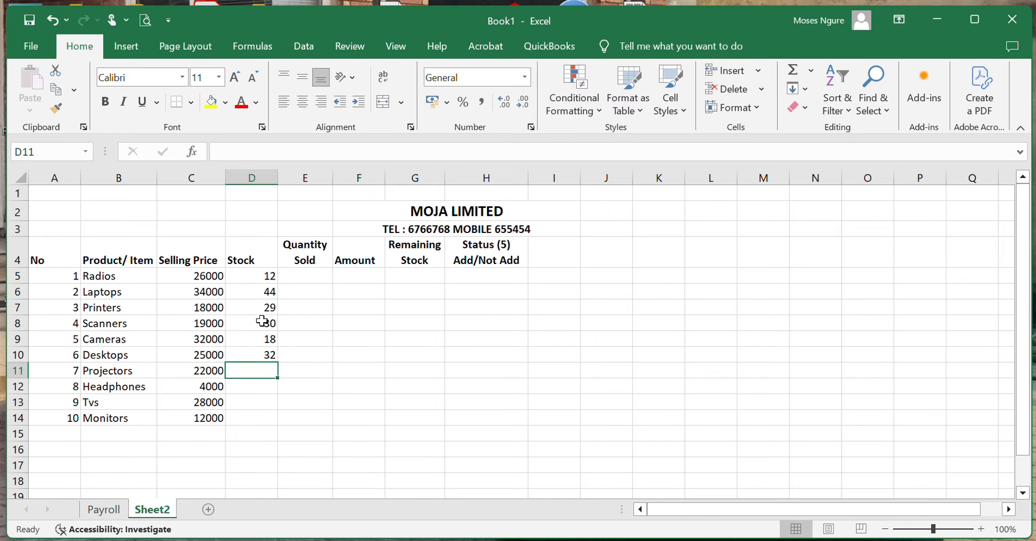
Step: Enter the stock quantities 25 for Projectors, 45 for Headphones, 28 for Tvs and 14 for Monitors in D11:D14
type("25")
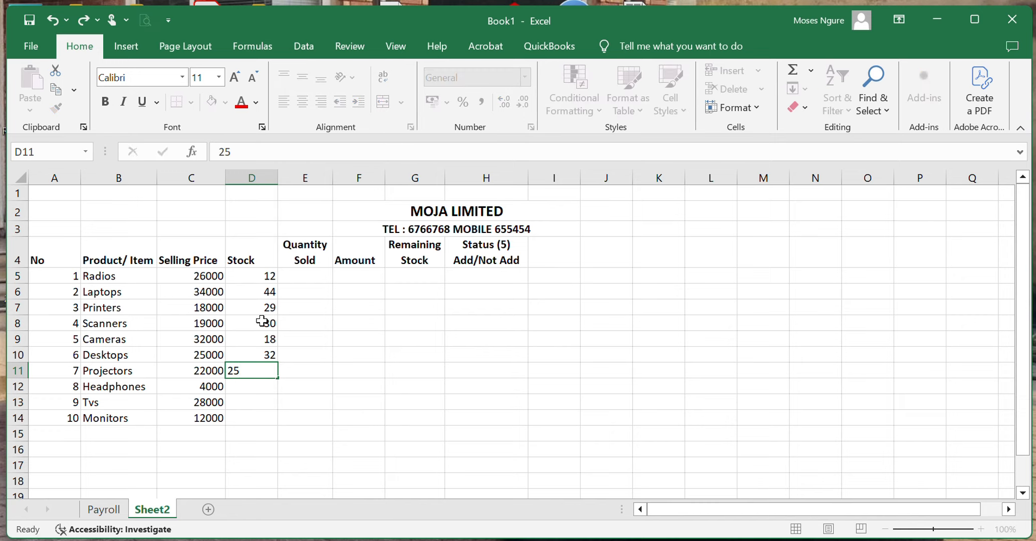
key("Return")
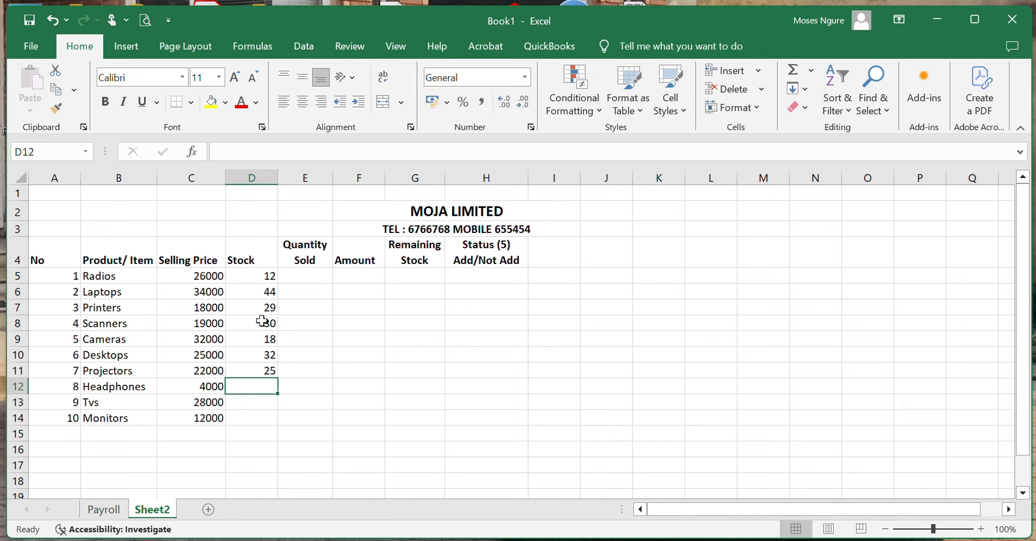
type("45")
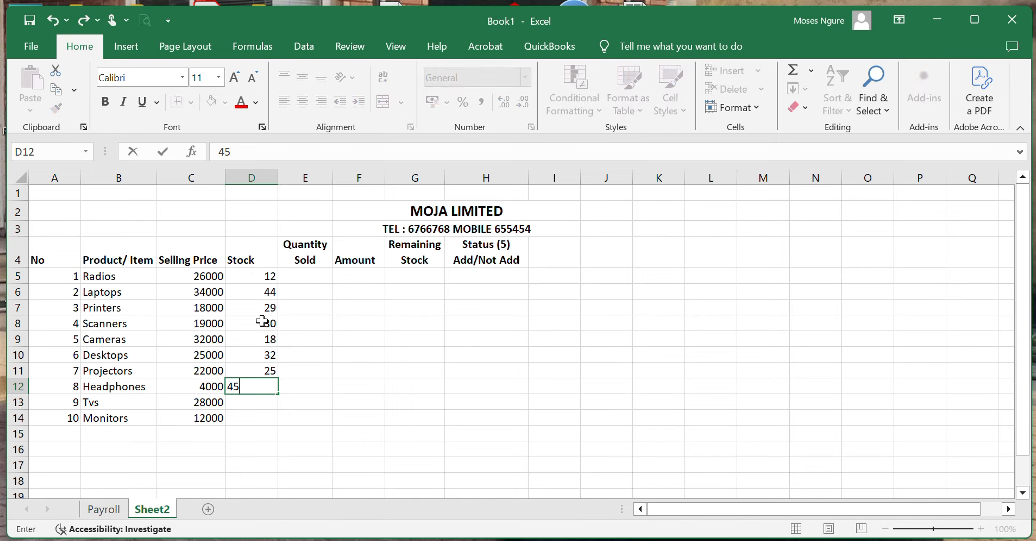
key("Return")
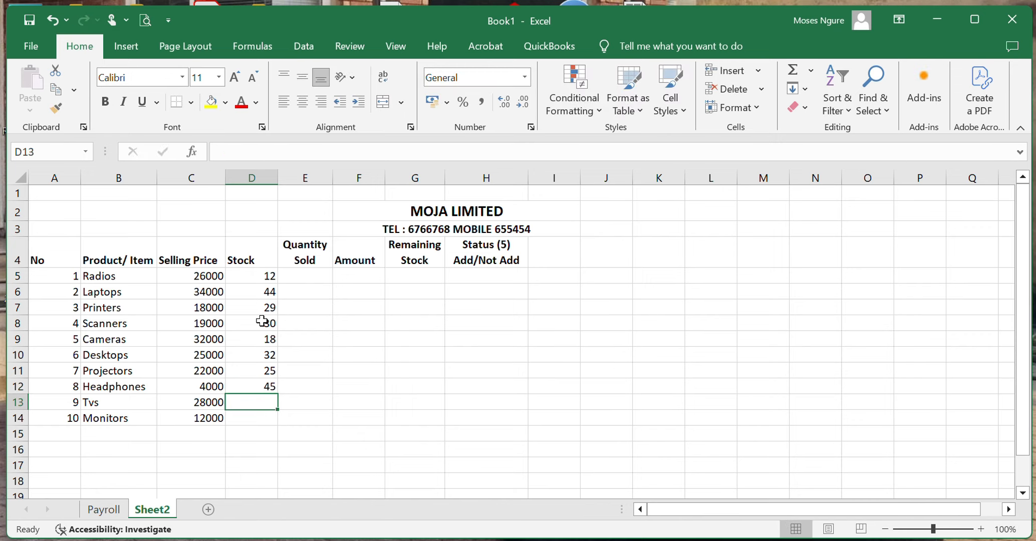
type("28")
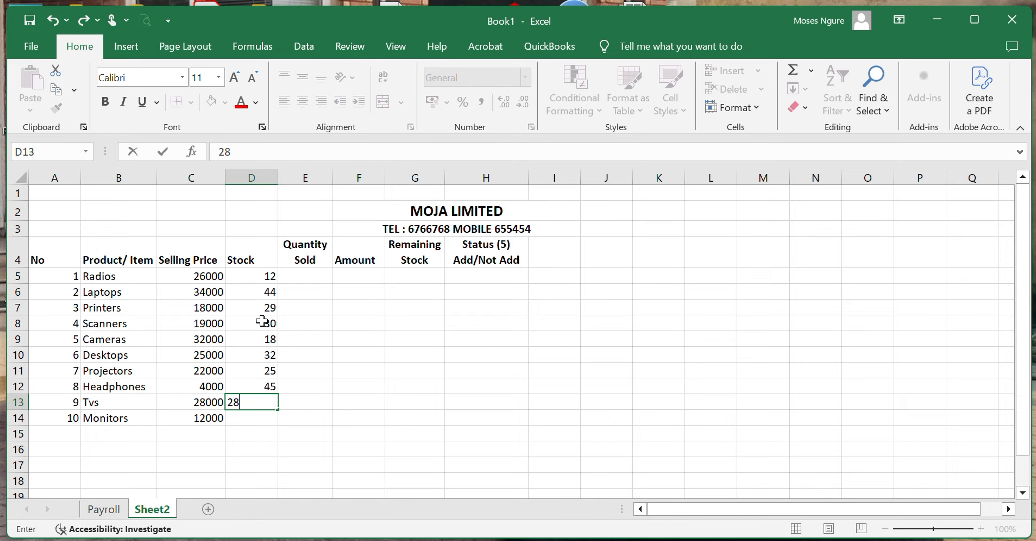
key("Return")
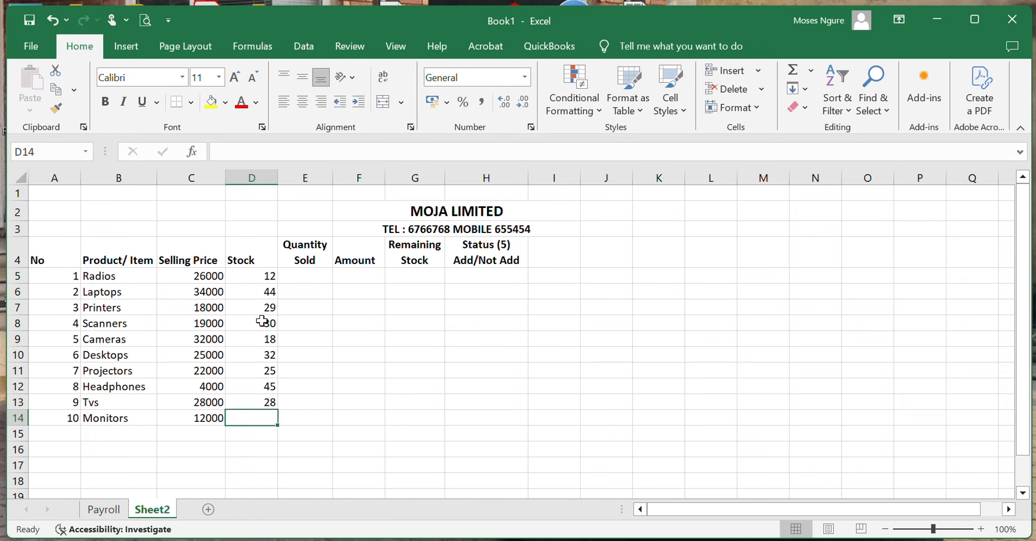
type("14")
key("Tab")
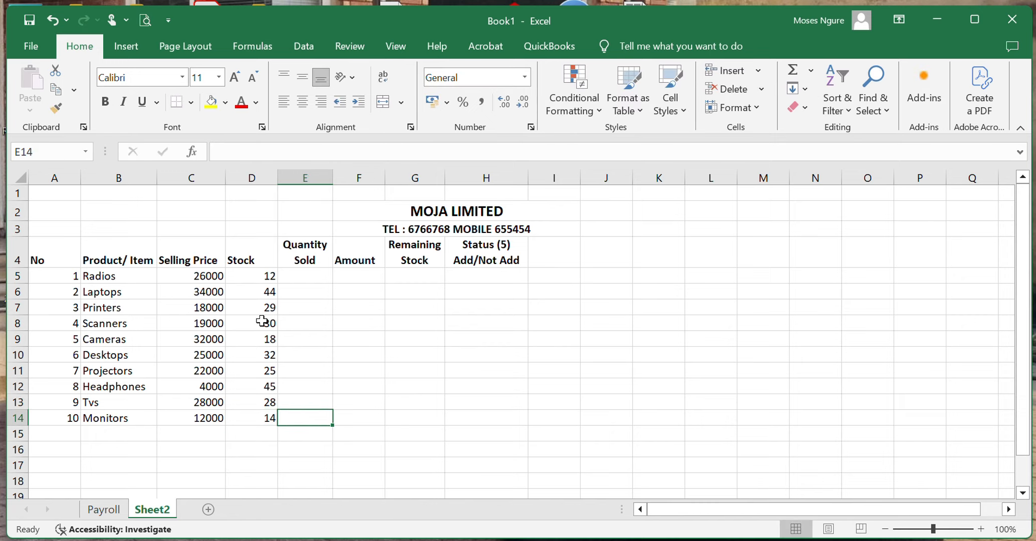
Step: Enter the quantities sold 6 for Radios, 8 for Laptops and 9 for Printers in E5:E7
left_click(305, 280)
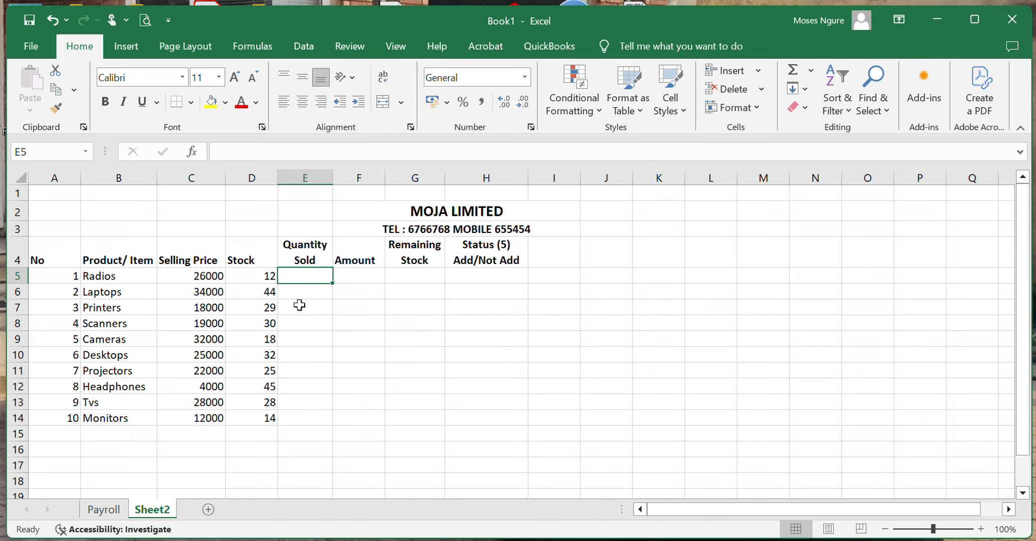
type("6")
key("Return")
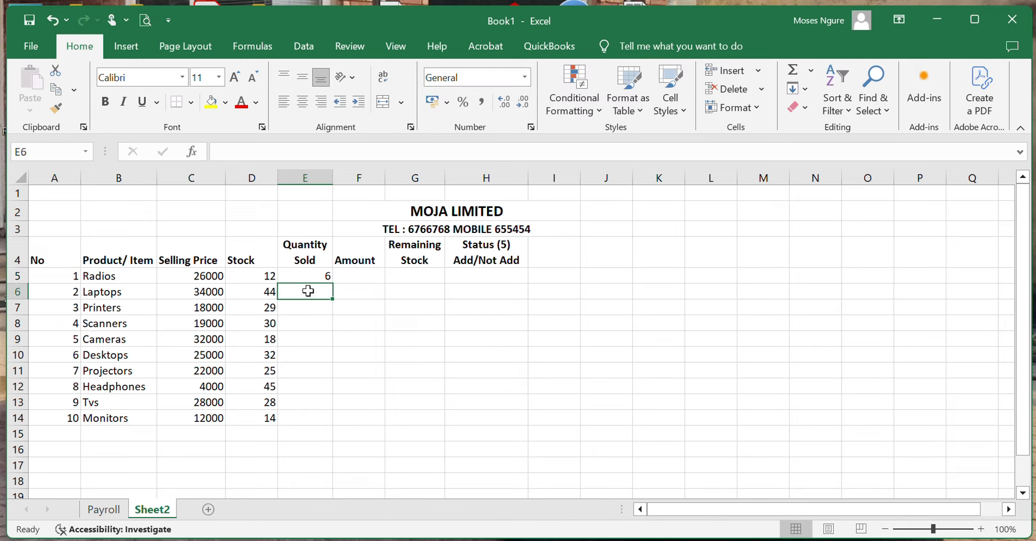
type("8")
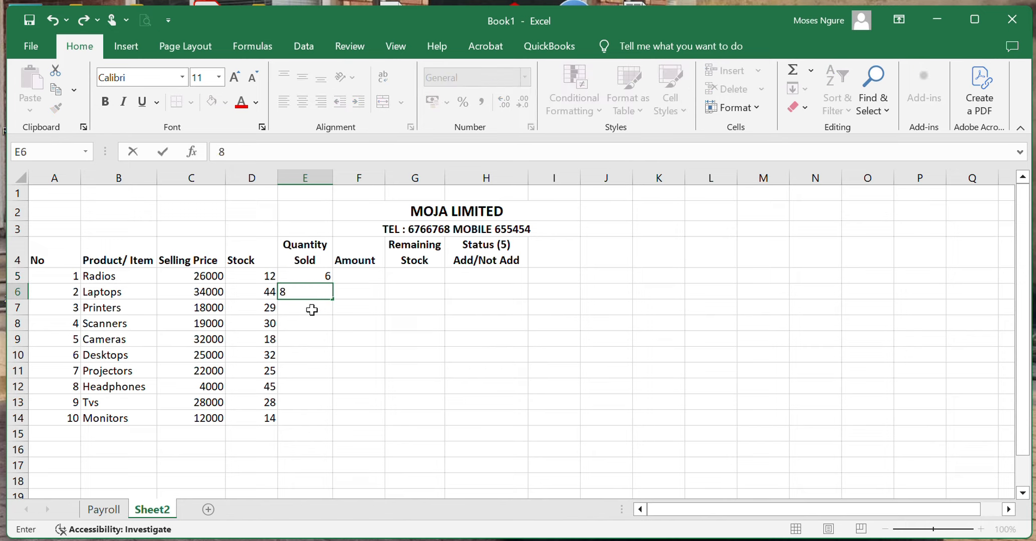
left_click(312, 310)
type("9")
Step: Enter the quantities sold 10 for Scanners, 9 for Cameras and 20 for Desktops in E8:E10
left_click(314, 323)
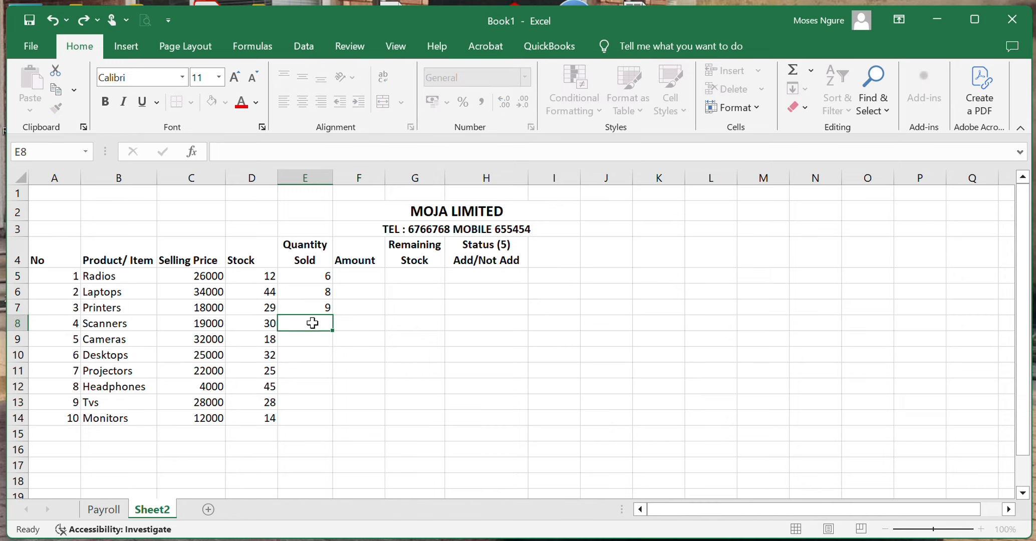
type("10")
left_click(309, 341)
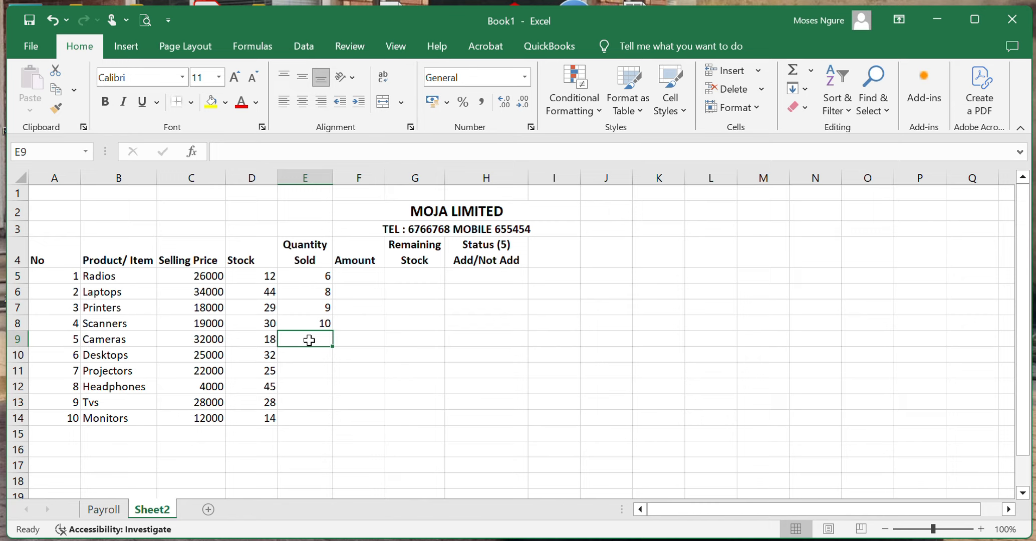
type("9")
left_click(309, 358)
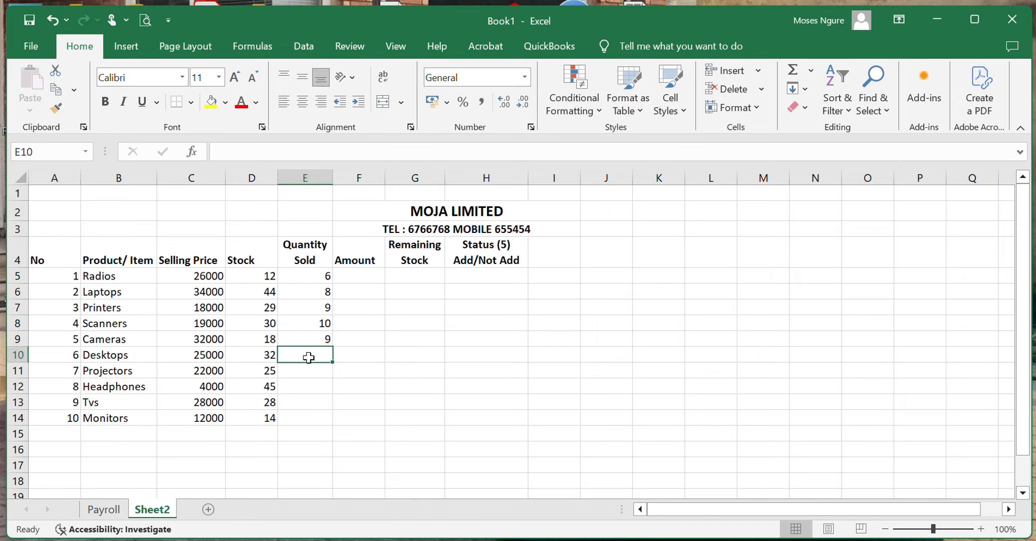
type("20")
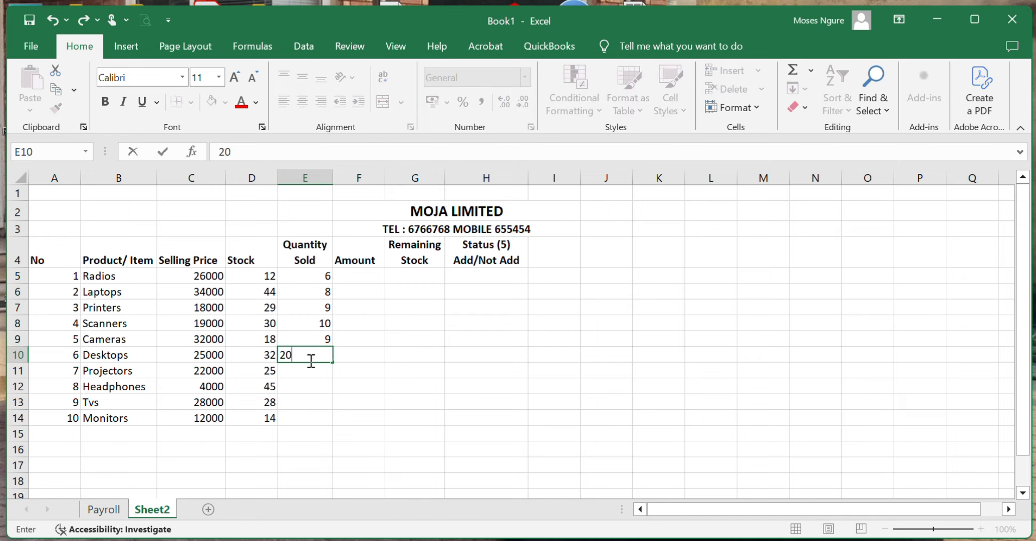
Step: Enter the quantities sold 21 for Projectors and 39 for Headphones in E11:E12
left_click(313, 369)
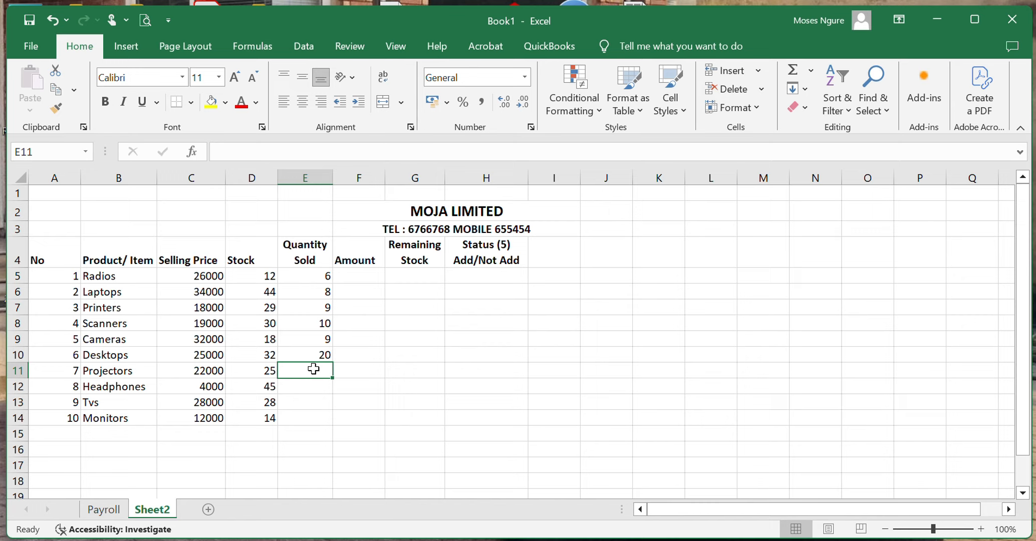
type("21")
left_click(307, 389)
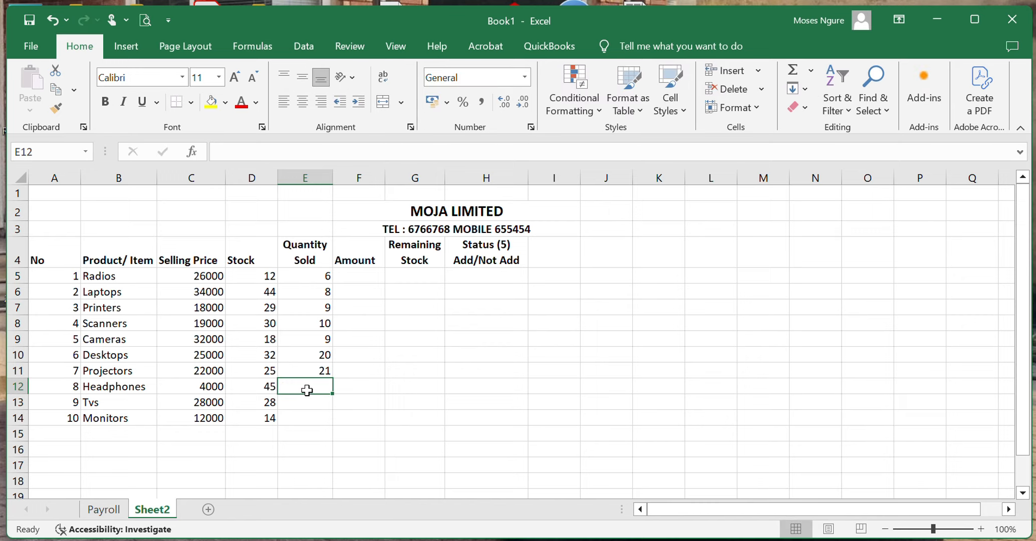
type("3")
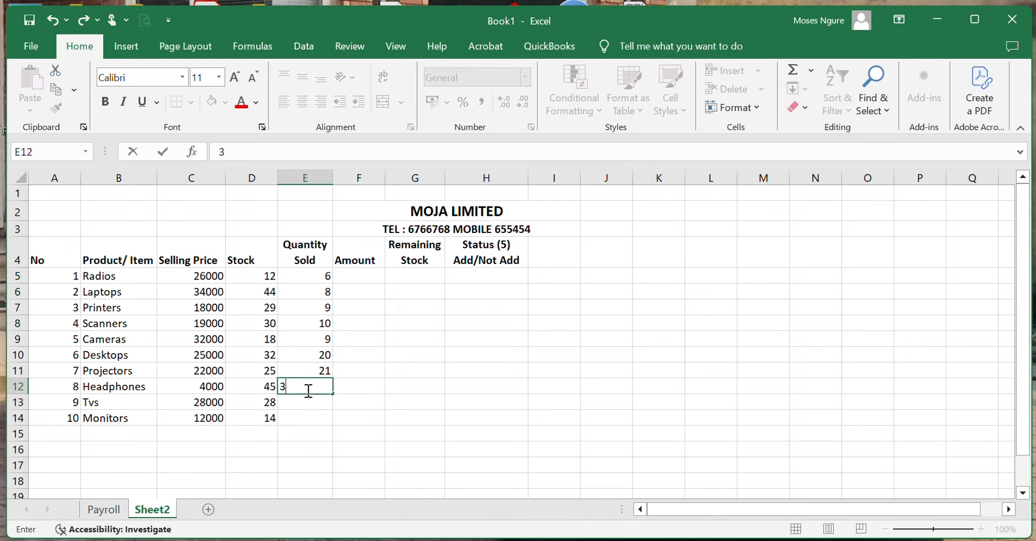
type("9")
Step: Enter the quantities sold 27 for Tvs and 12 for Monitors in E13:E14
left_click(310, 405)
type("2")
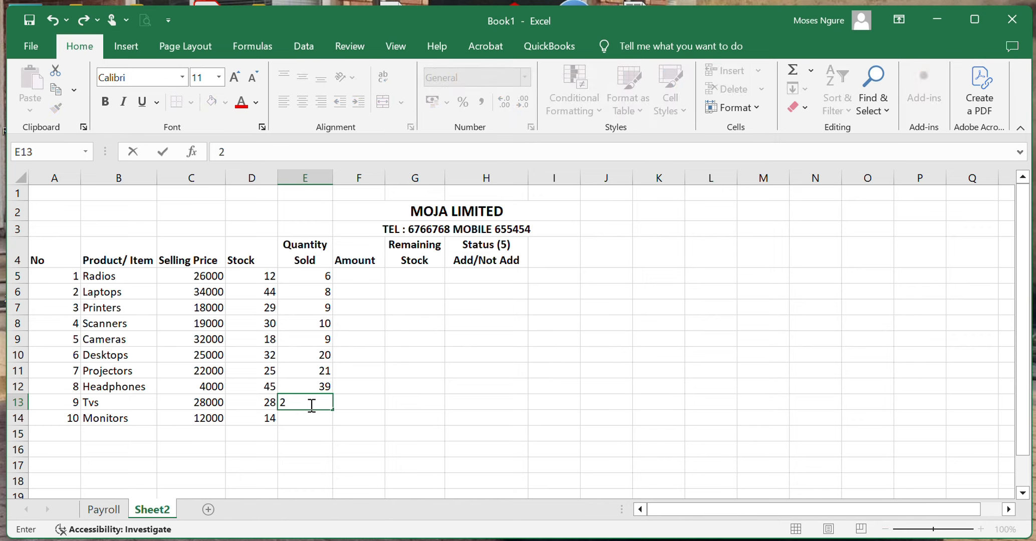
type("7")
left_click(310, 419)
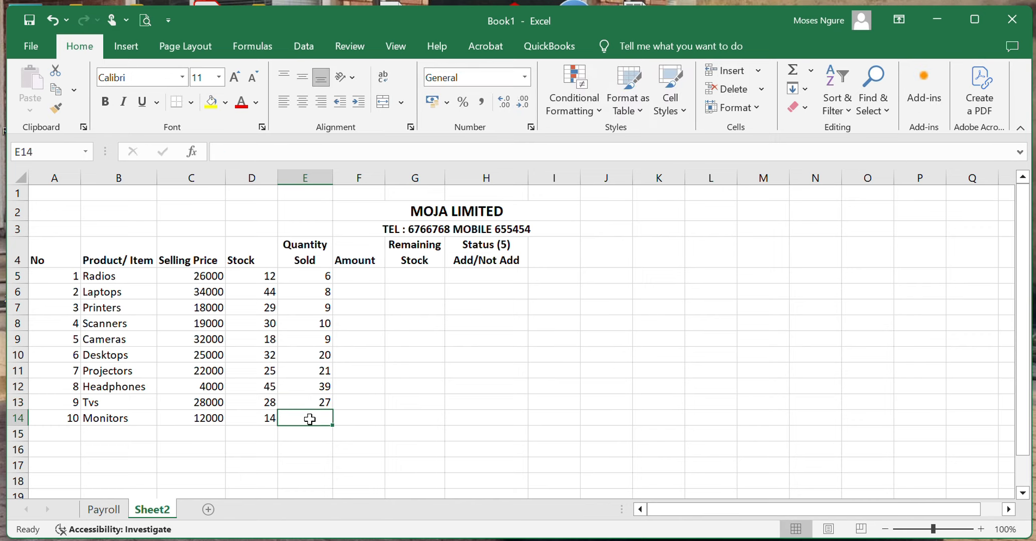
type("12")
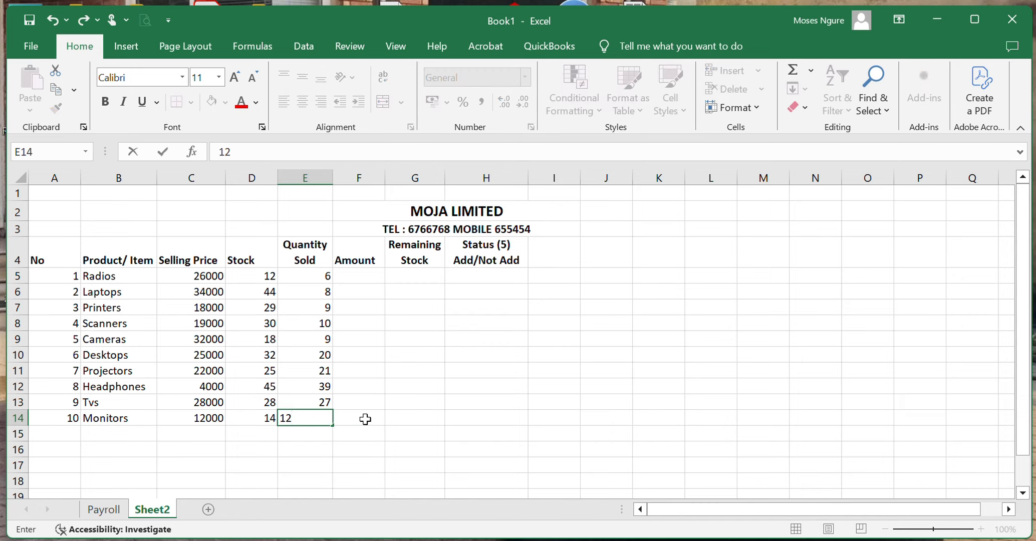
left_click(366, 415)
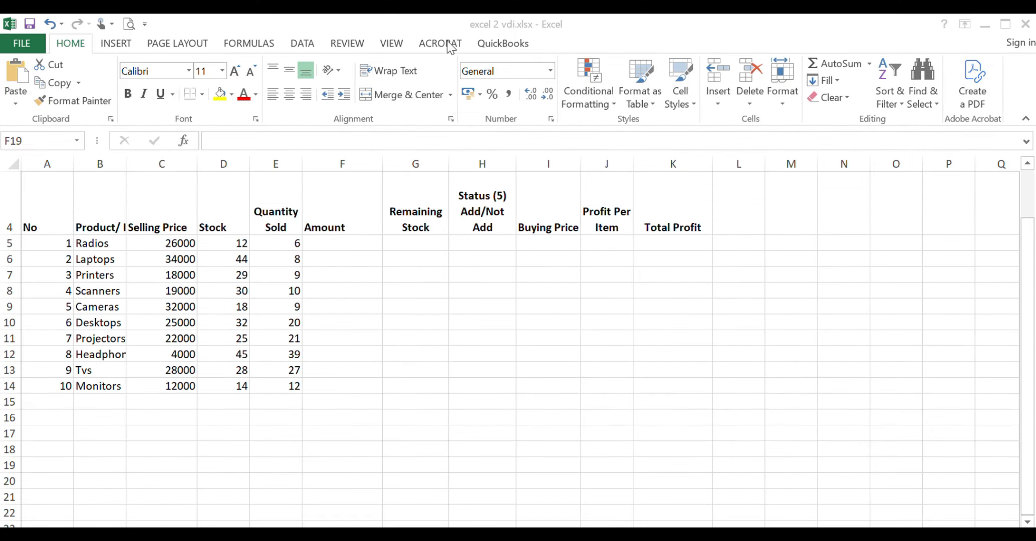
Step: Calculate the Amount for Radios in F5 as selling price times quantity sold with the formula =C5*E5
left_click(351, 243)
left_click(351, 244)
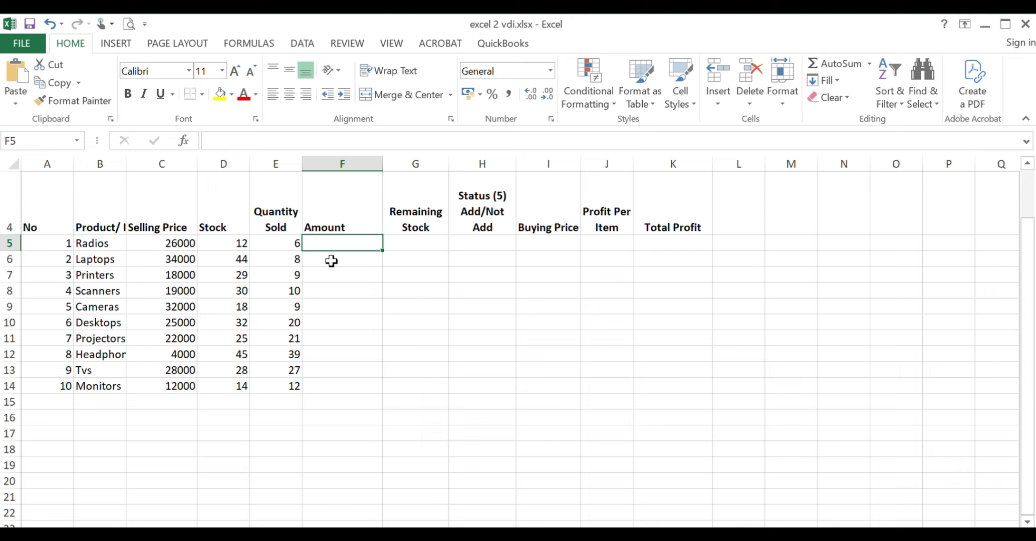
left_click(163, 245)
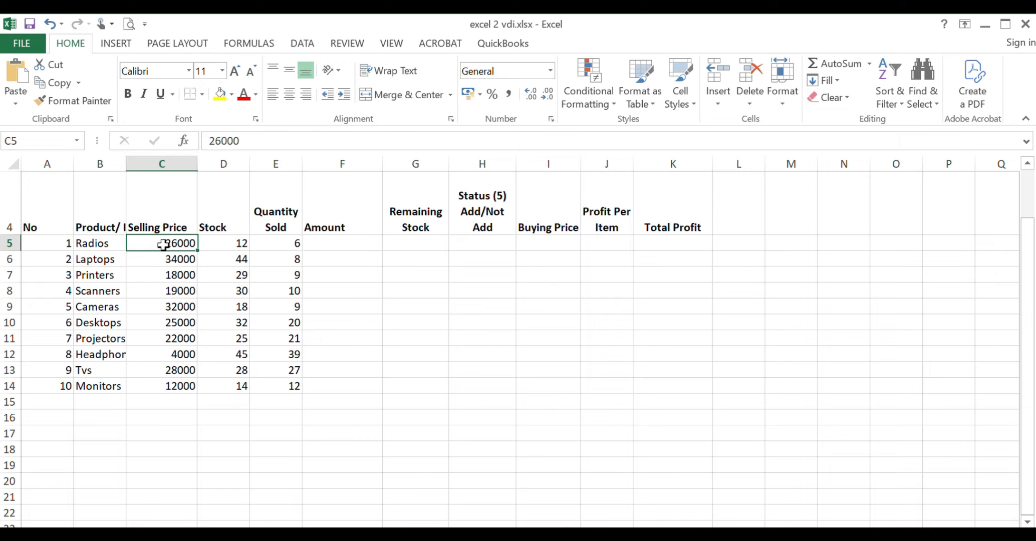
left_click(295, 247)
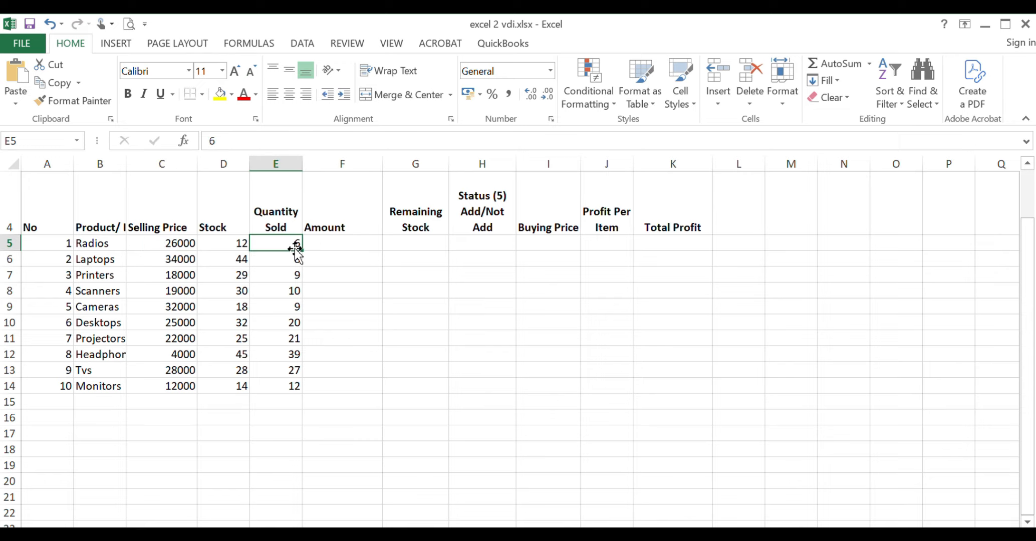
left_click(176, 244)
left_click(264, 244)
left_click(358, 246)
type("=")
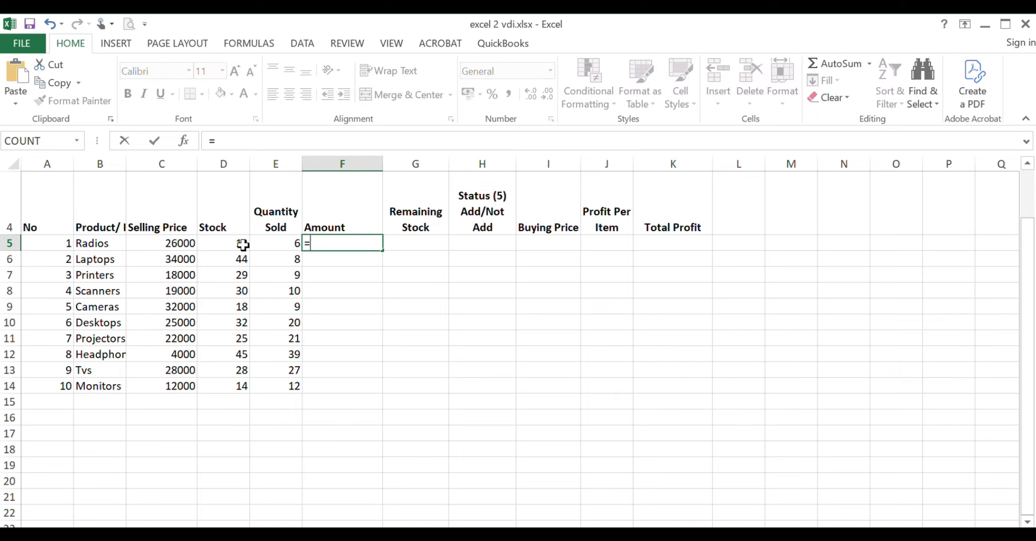
left_click(175, 244)
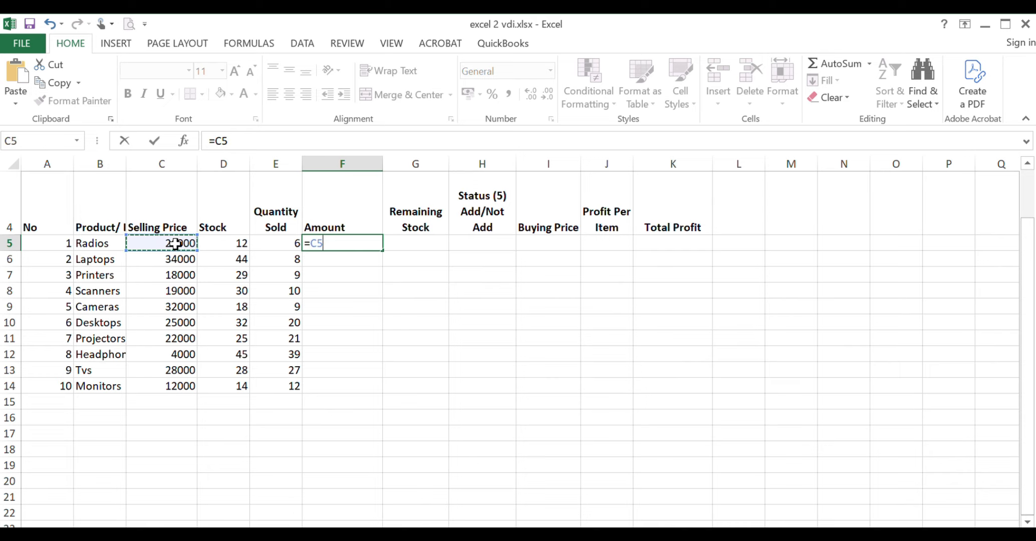
type("*")
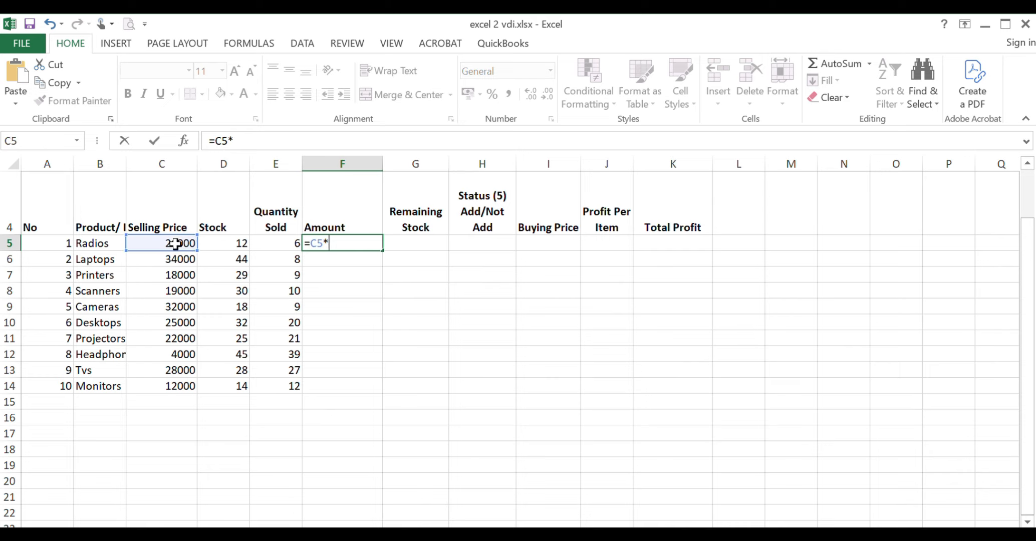
left_click(286, 243)
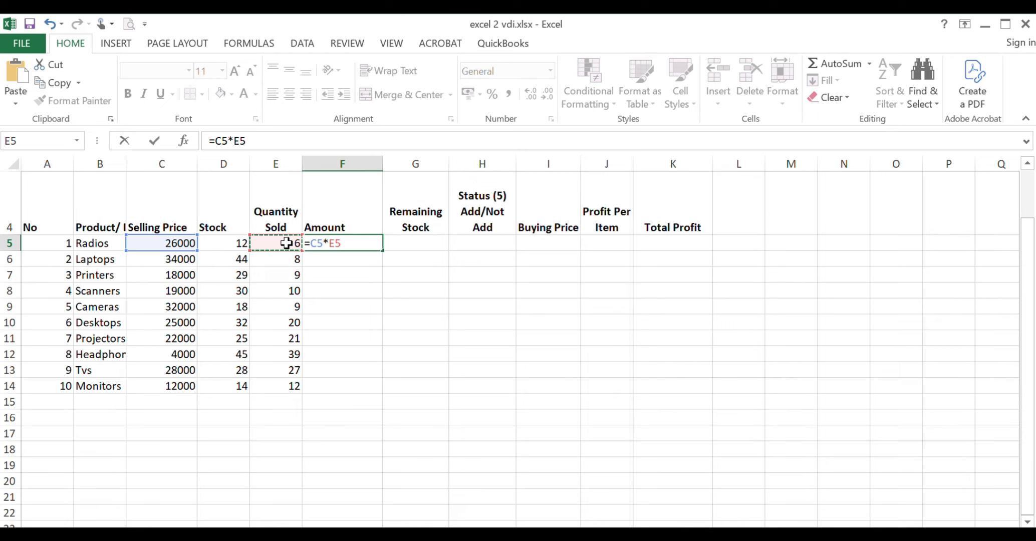
key("Return")
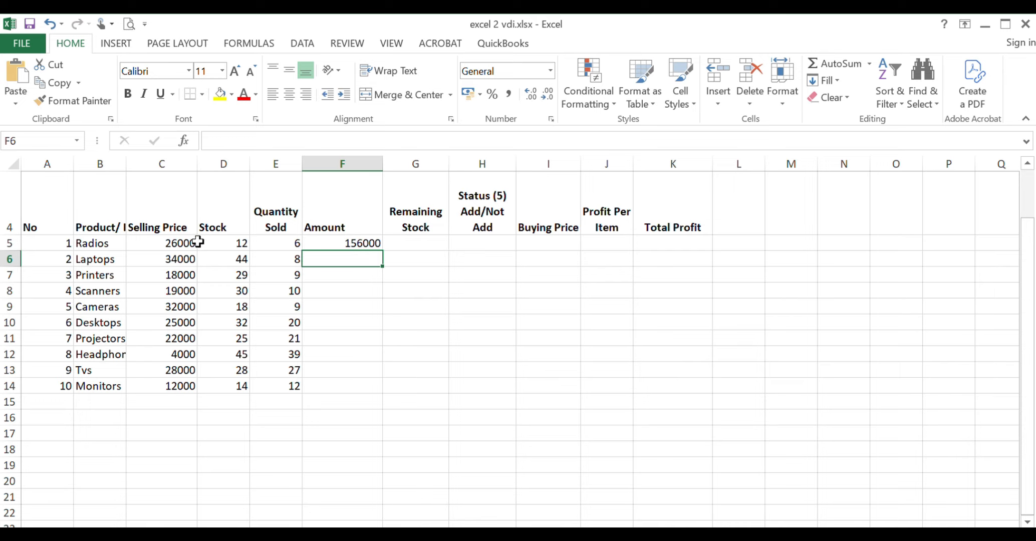
Step: Fill the Amount formula from F5 down to F14 and check the prices and quantities it multiplies
left_click(183, 243)
left_click(289, 243)
left_click(359, 239)
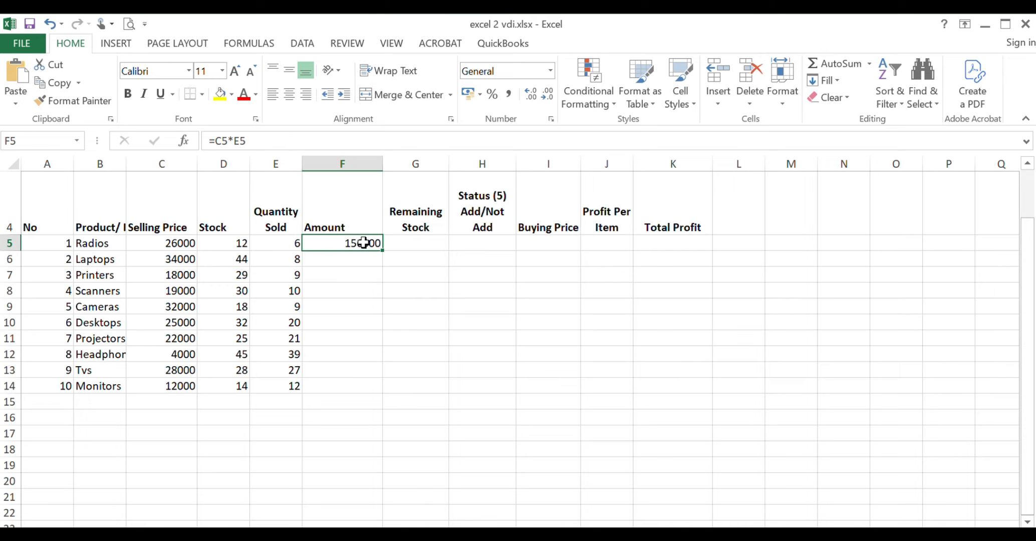
left_click_drag(383, 255, 383, 391)
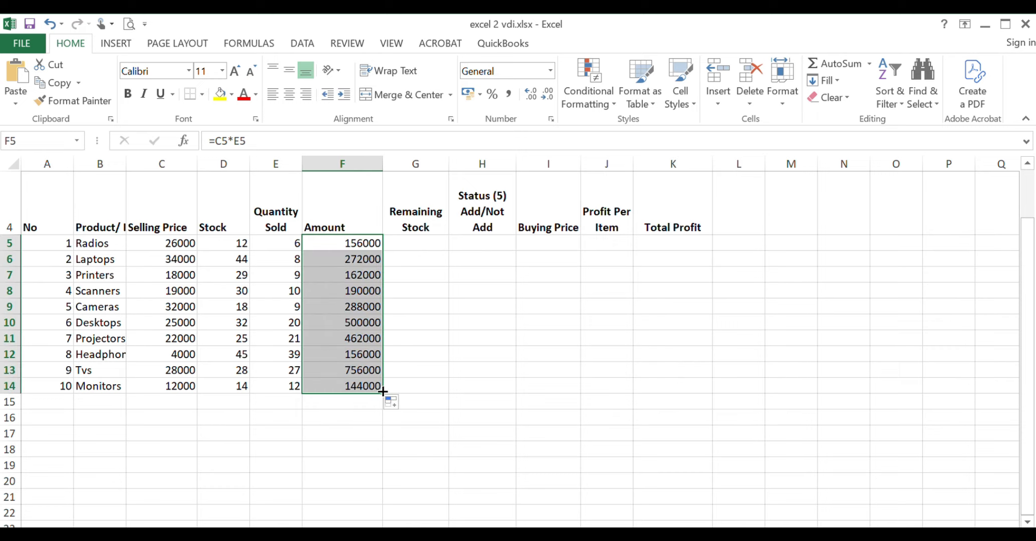
left_click(342, 242)
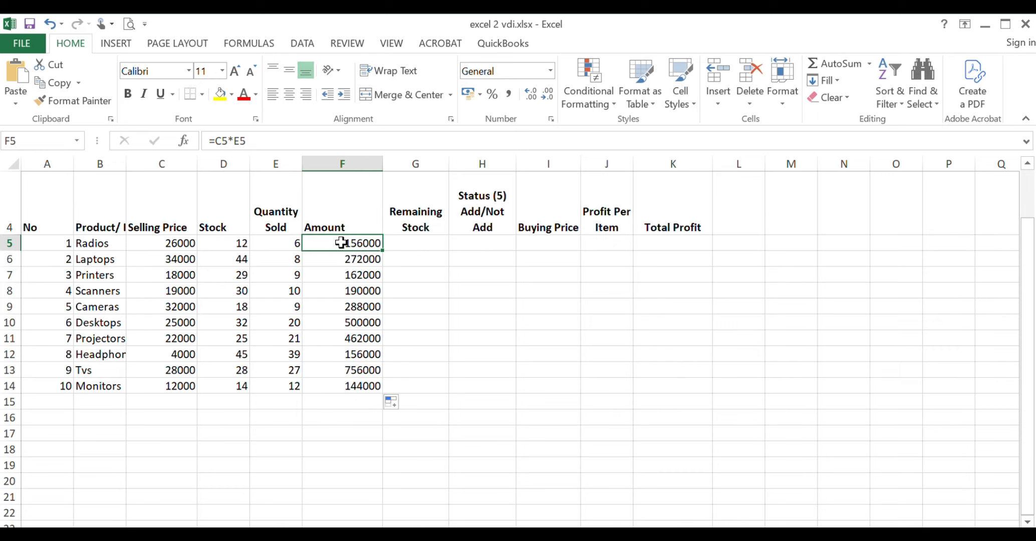
left_click(182, 243)
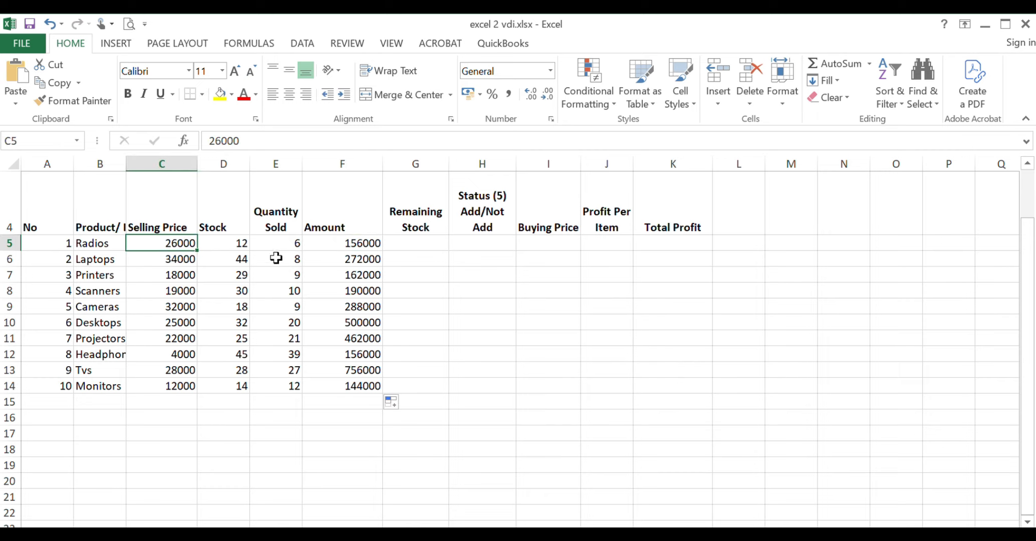
left_click(188, 388)
left_click(295, 386)
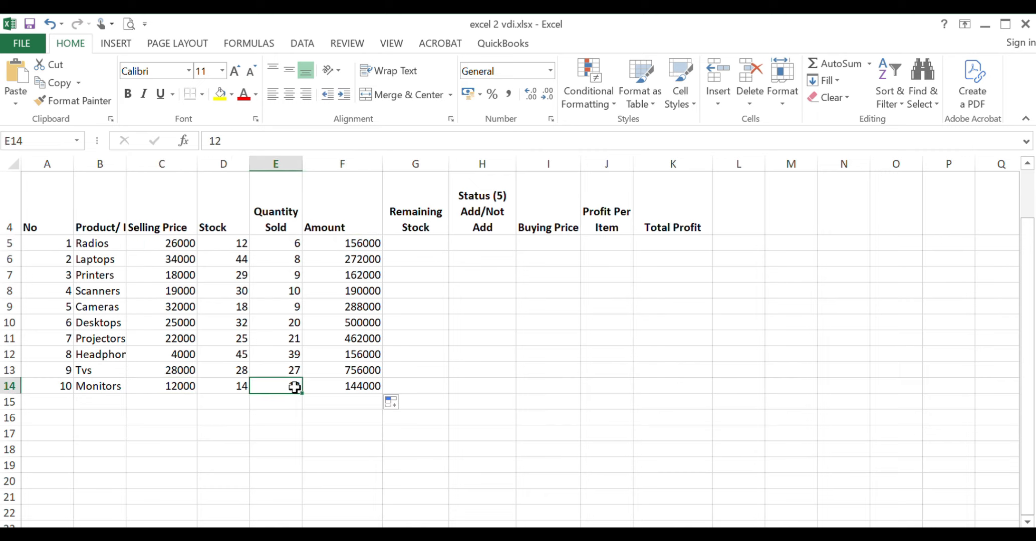
left_click(191, 386)
left_click(273, 385)
Step: Calculate the Remaining Stock for Radios in G5 as stock minus quantity sold with the formula =D5-E5
left_click(418, 242)
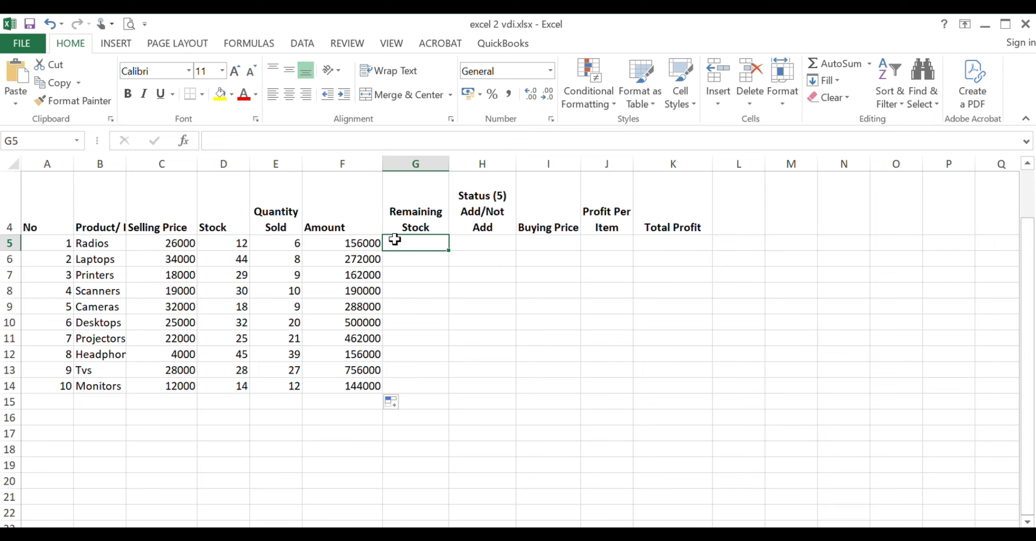
type("=")
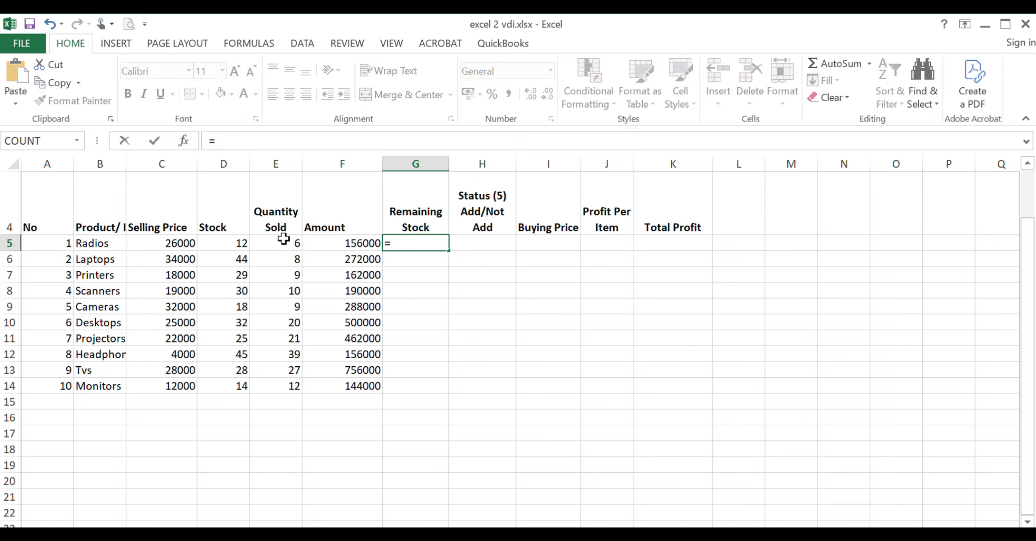
left_click(214, 243)
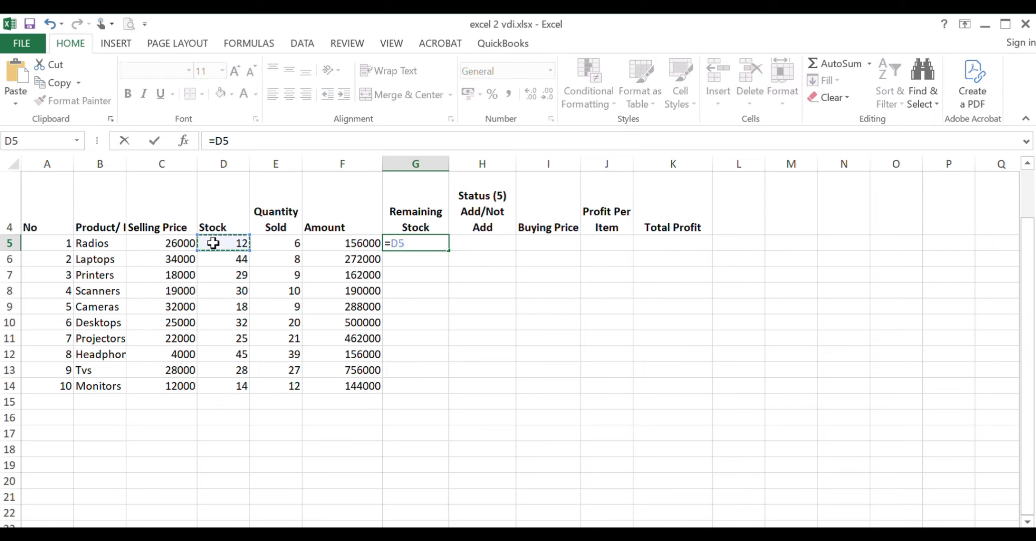
type("-")
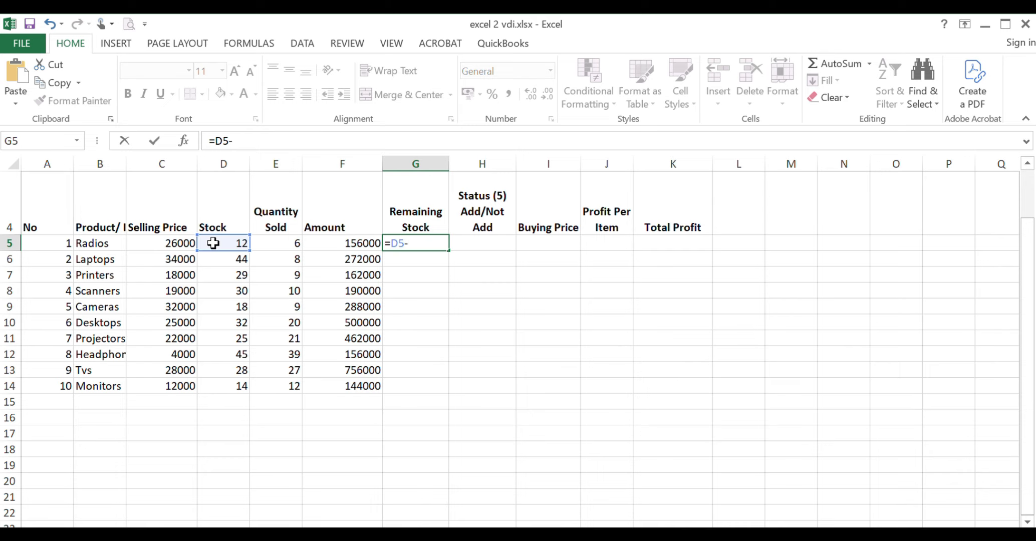
left_click(284, 242)
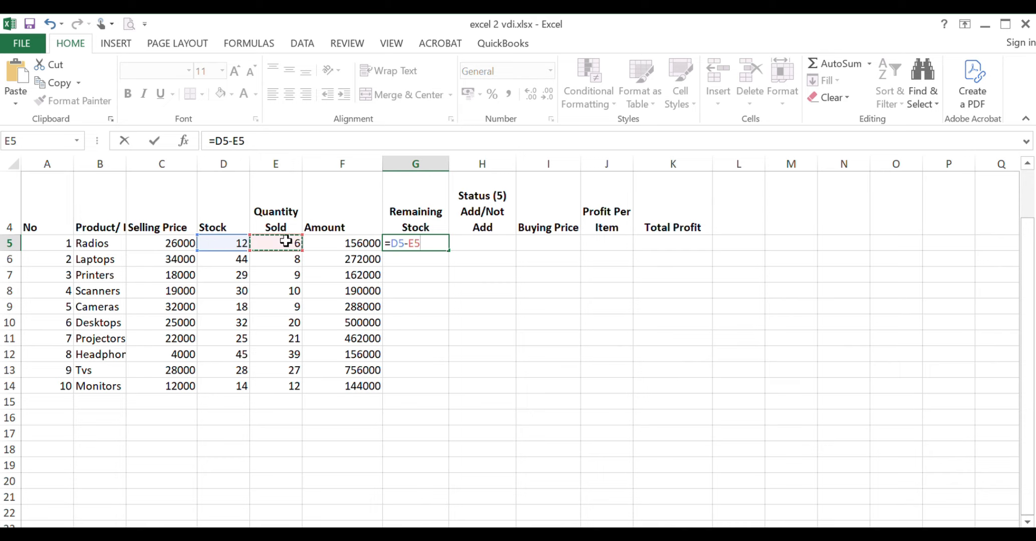
key("Return")
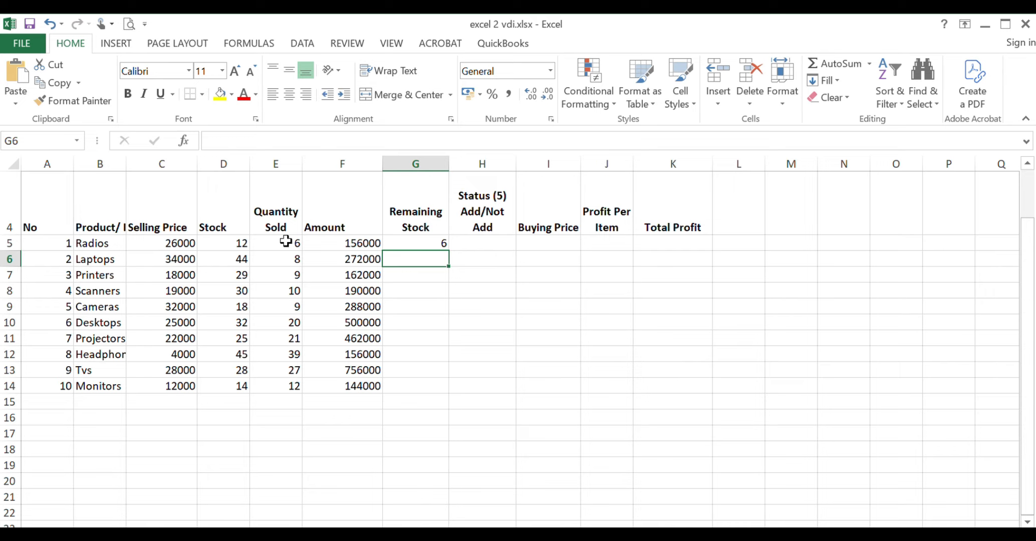
Step: Fill the Remaining Stock formula from G5 down to G14 and check the Laptops row against its stock and quantity sold
left_click(429, 242)
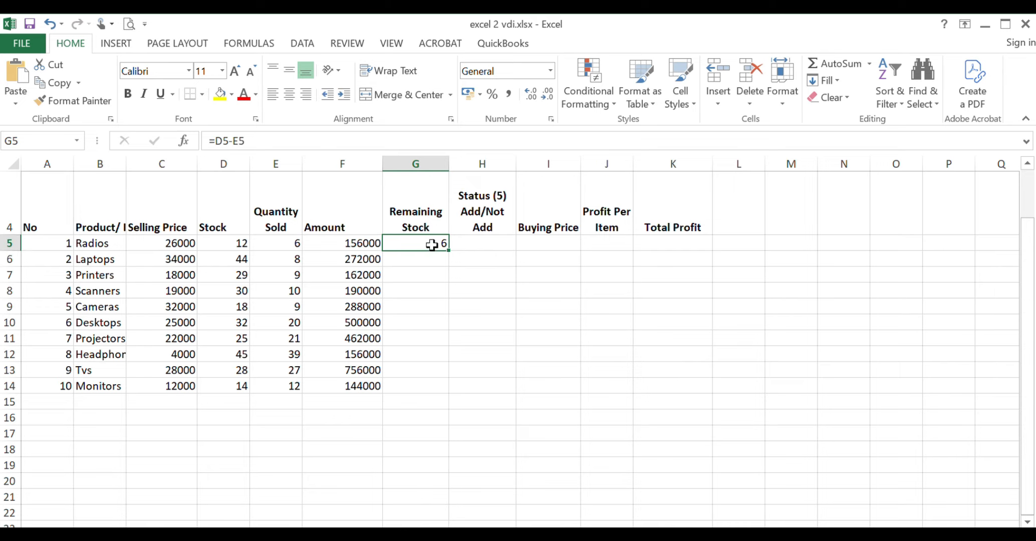
left_click_drag(450, 253, 450, 391)
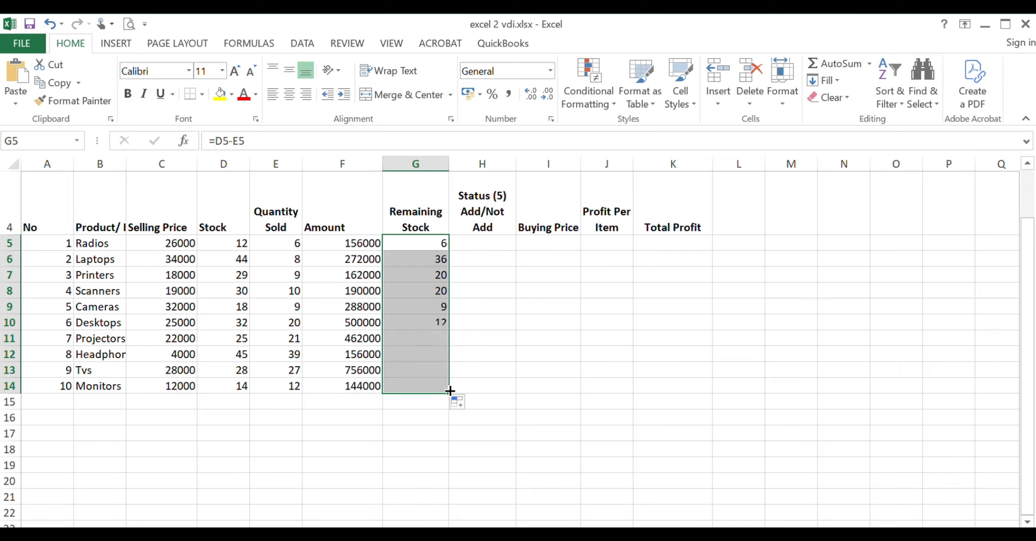
left_click(440, 248)
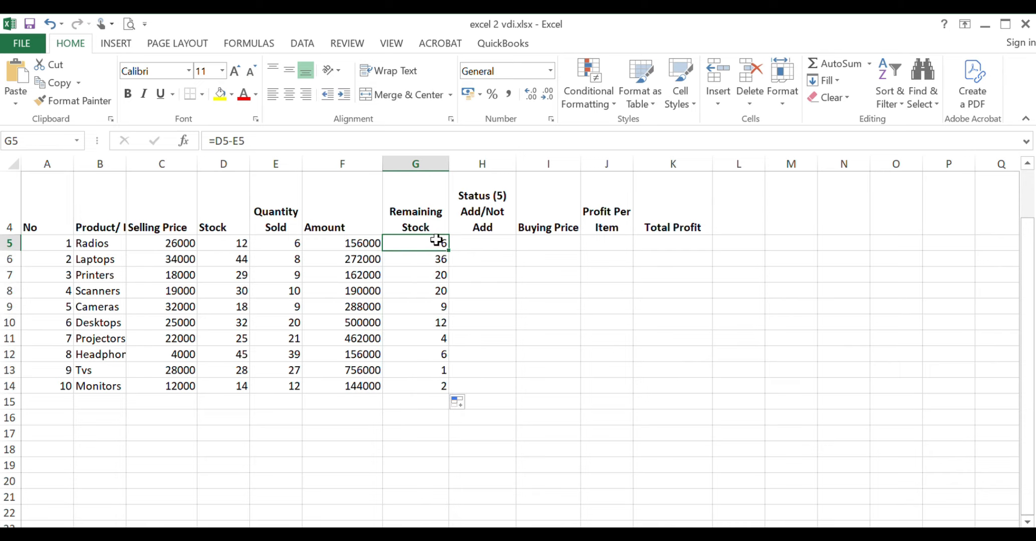
left_click(429, 259)
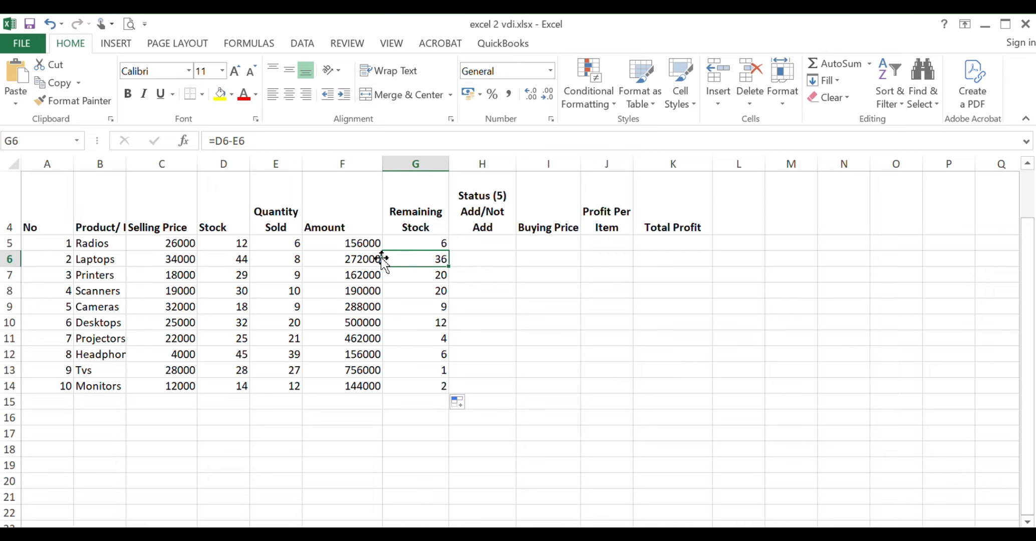
left_click(241, 258)
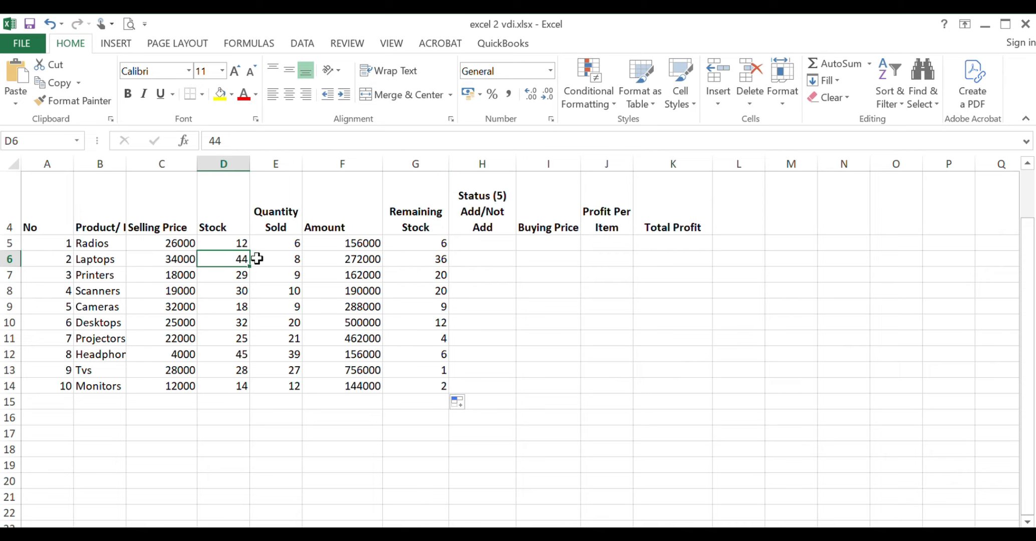
left_click(273, 258)
left_click(436, 257)
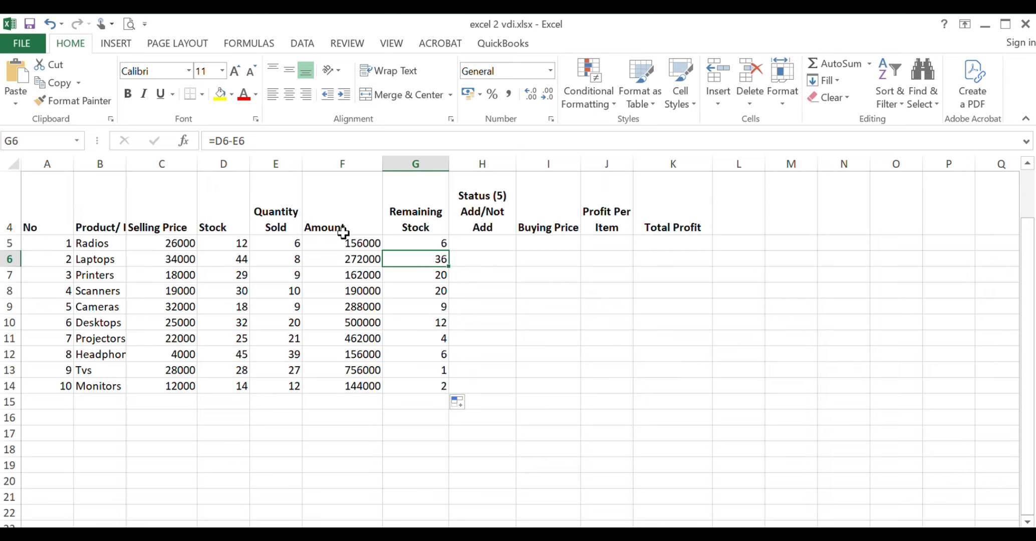
left_click(160, 240)
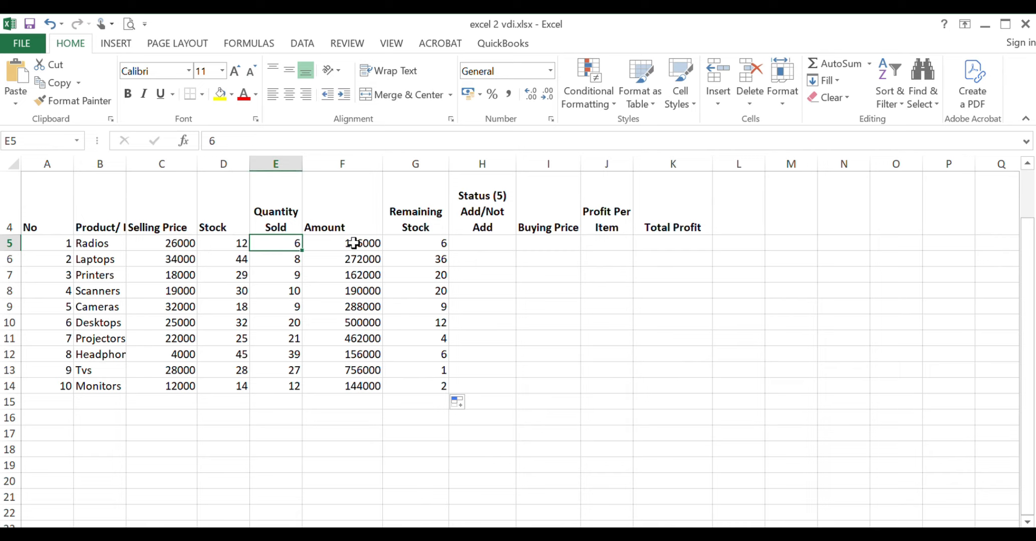
left_click(473, 244)
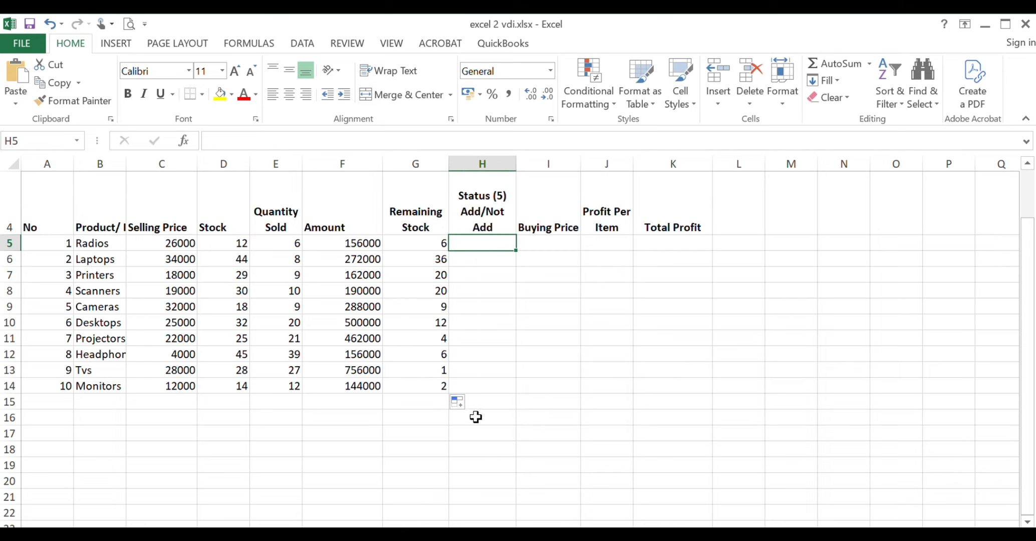
Step: Enter the heading KEY in capital letters in G16, below the Remaining Stock column
left_click(423, 419)
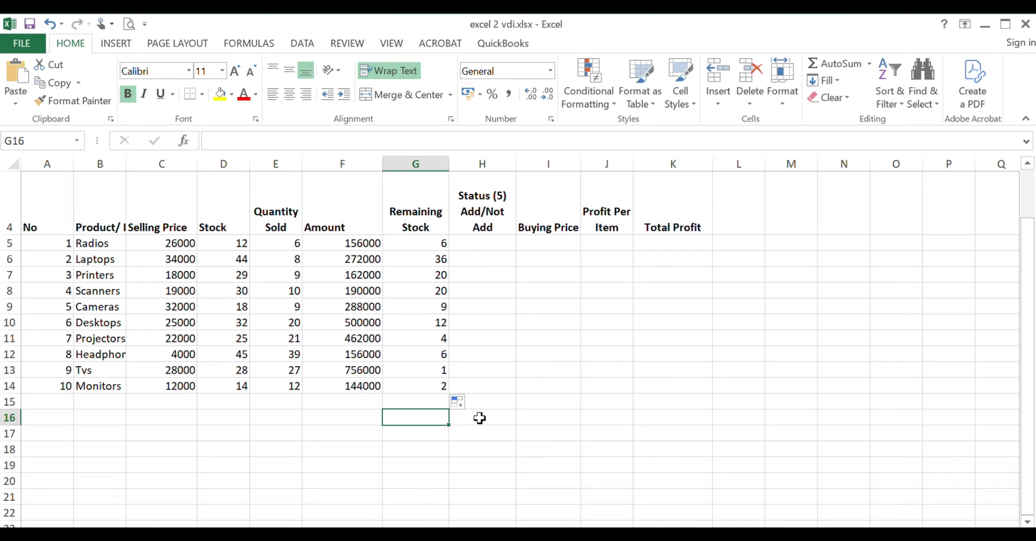
type("key")
key("BackSpace")
key("BackSpace")
key("BackSpace")
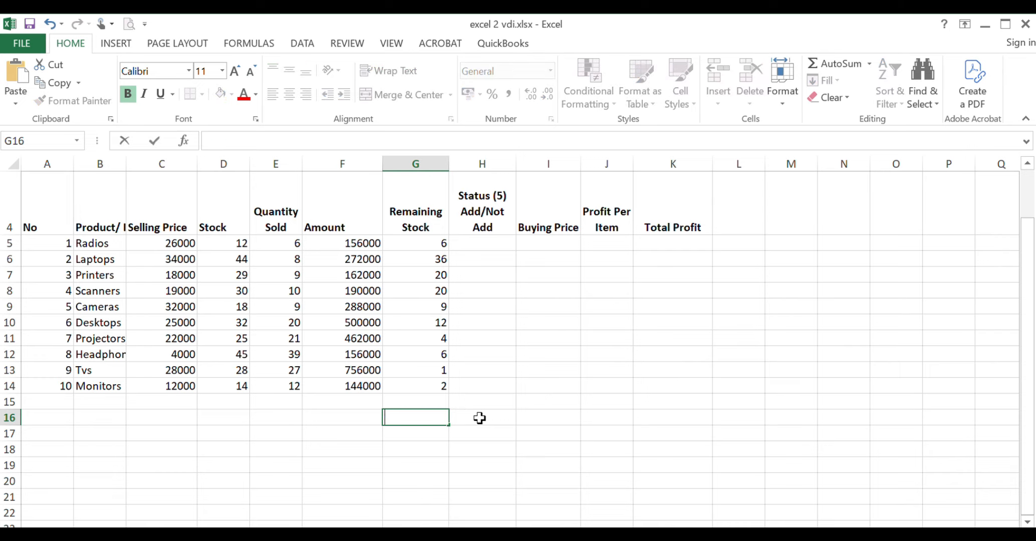
type("KEY")
left_click(479, 418)
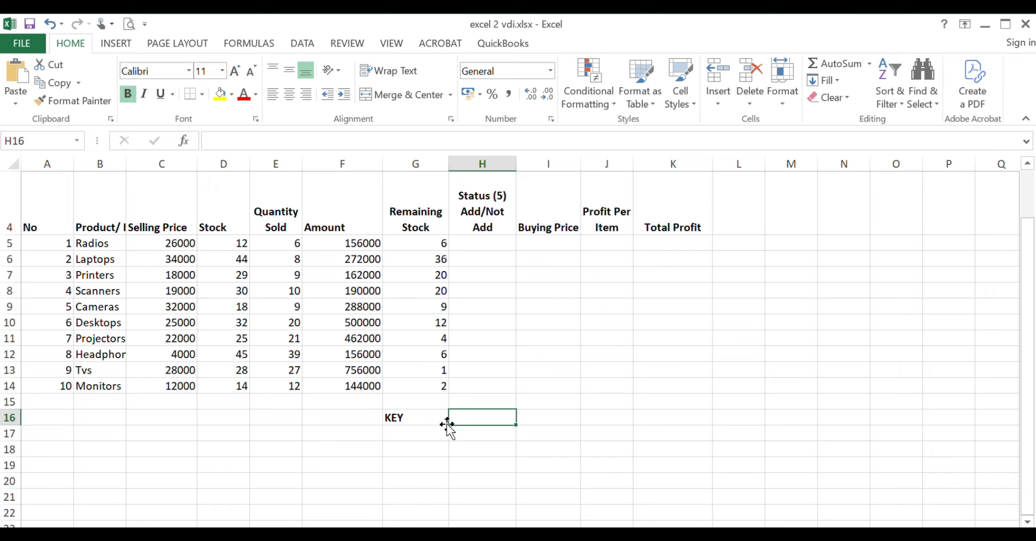
Step: Enter the condition >5 in G17 under the KEY heading
left_click(420, 435)
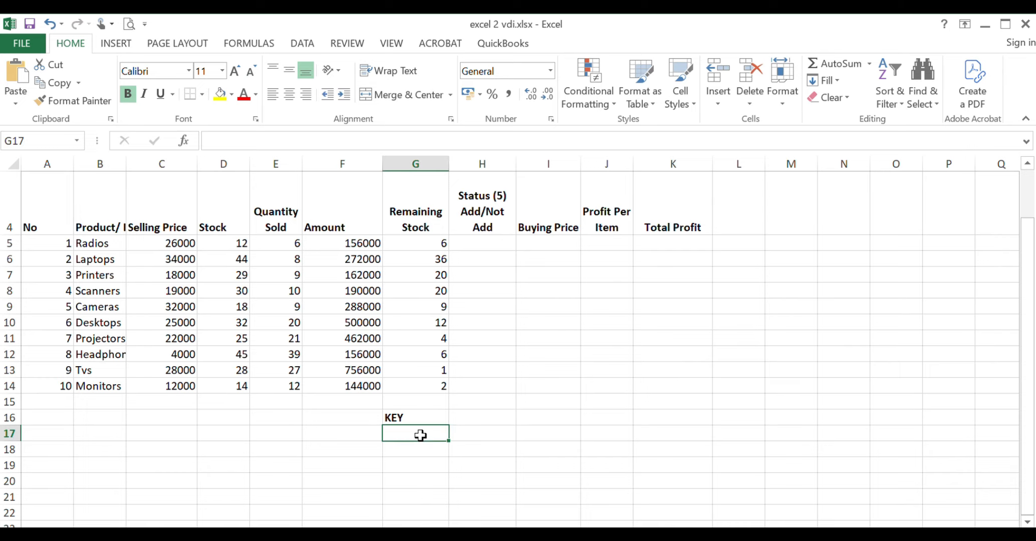
type(">5")
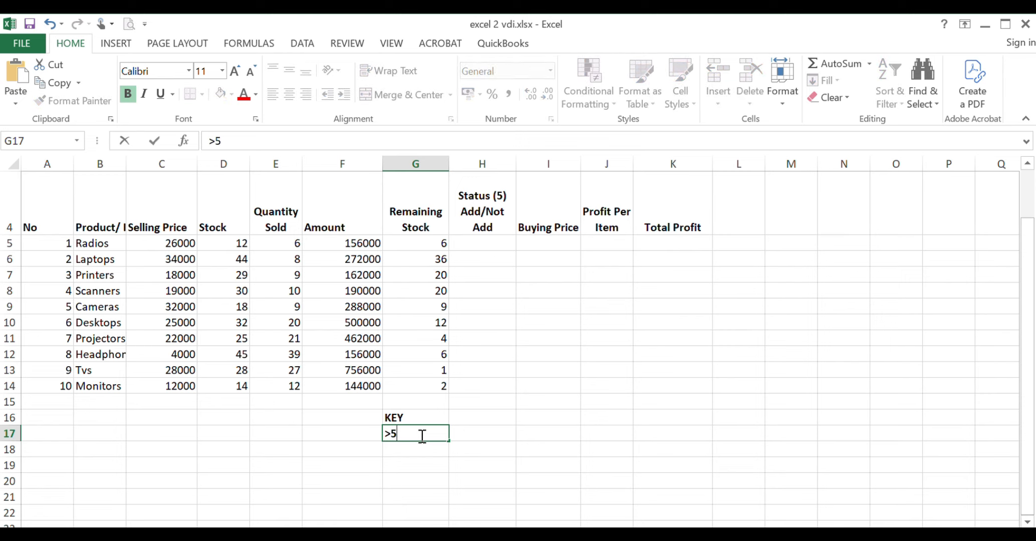
left_click(426, 35)
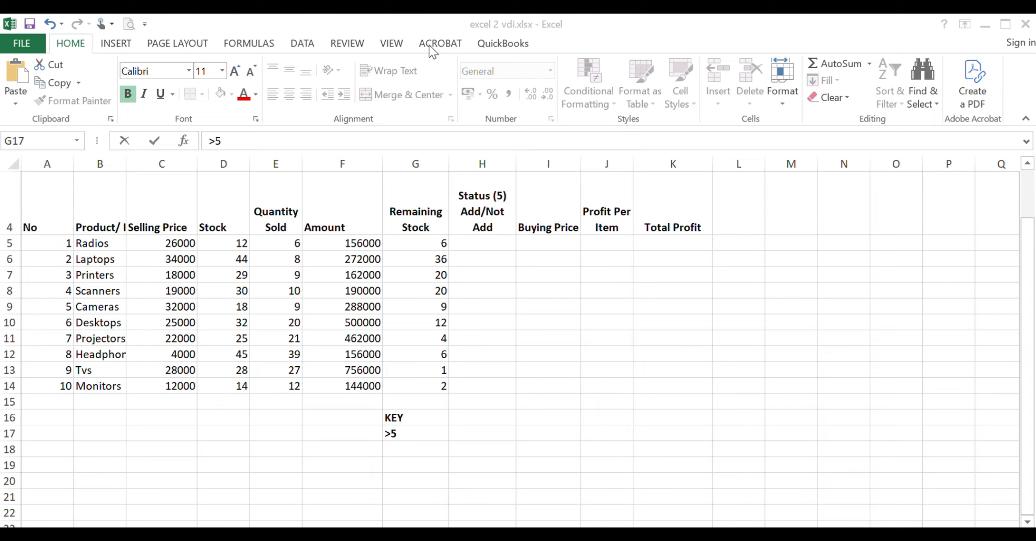
left_click(465, 431)
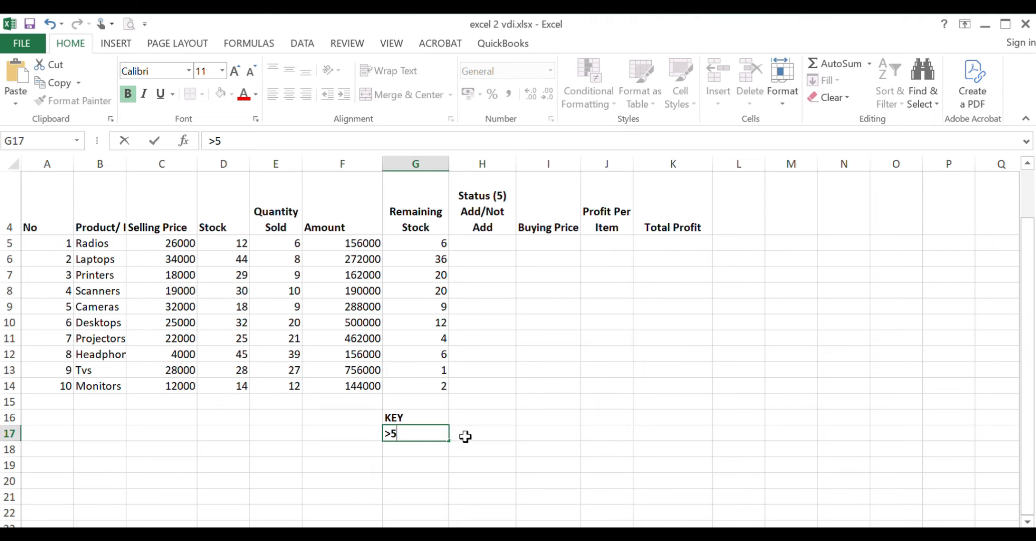
left_click(471, 434)
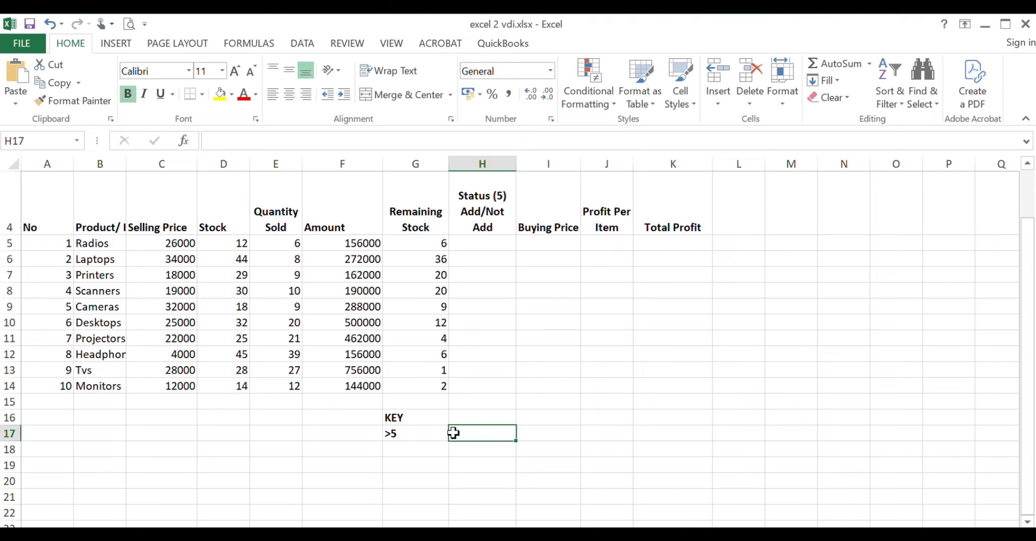
Step: Enter Not Add in H17 as the status for the >5 condition
type("Not ")
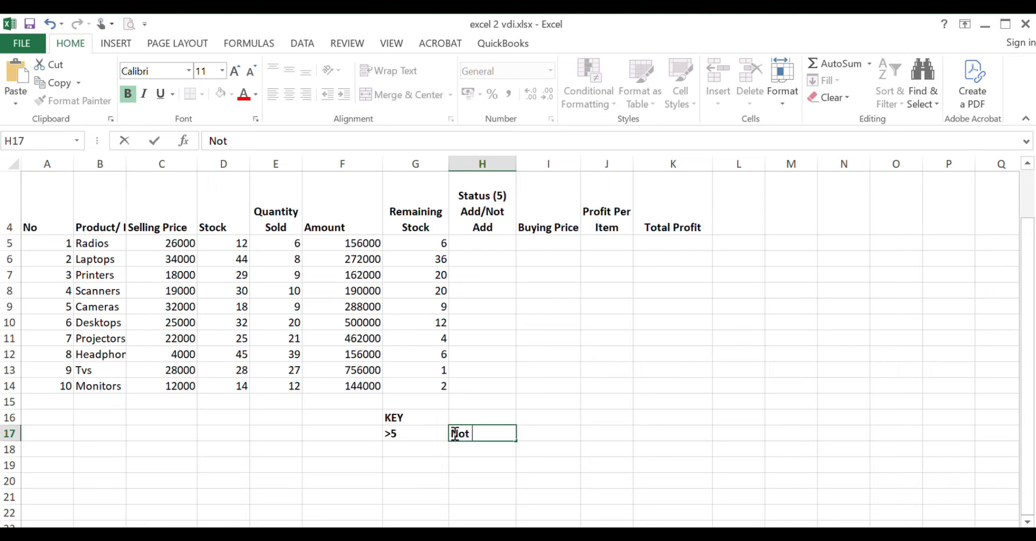
type("Add")
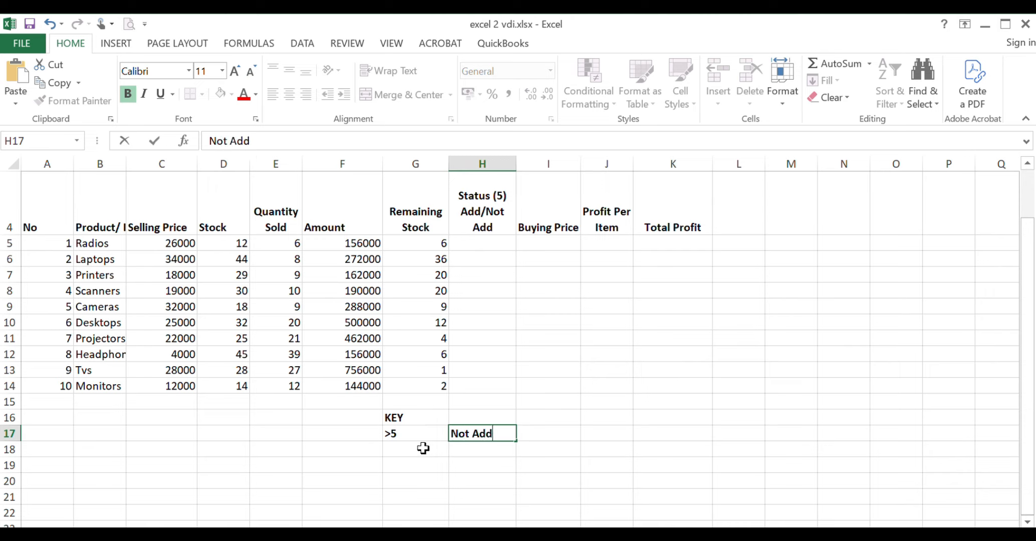
left_click(422, 447)
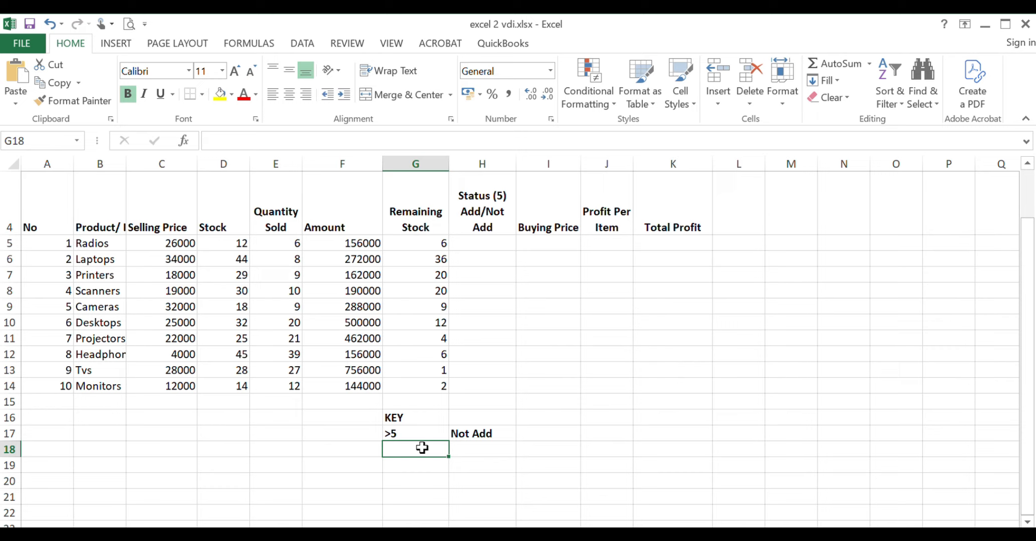
Step: Enter the condition <5 in G18 with the status Add Stock beside it in H18
type("<5")
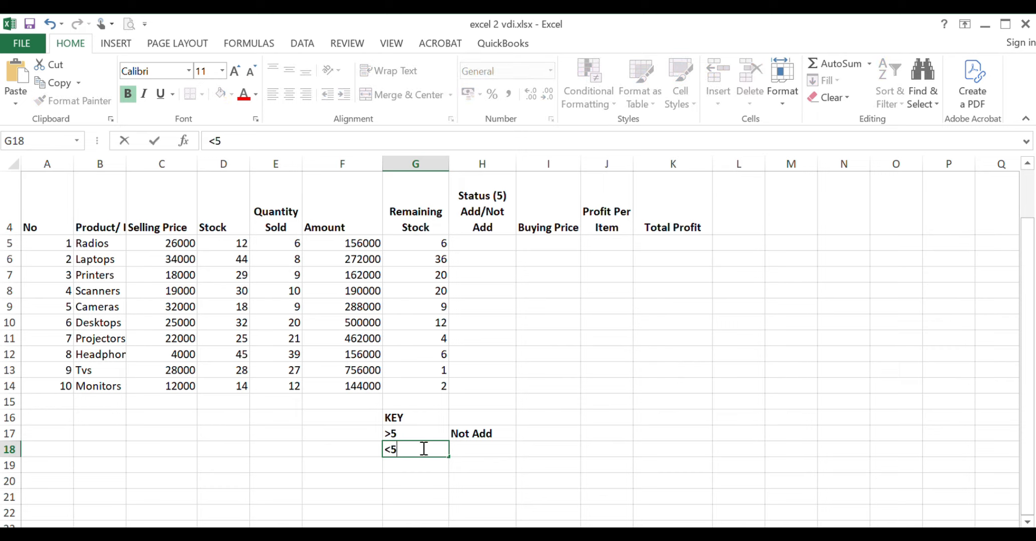
left_click(475, 449)
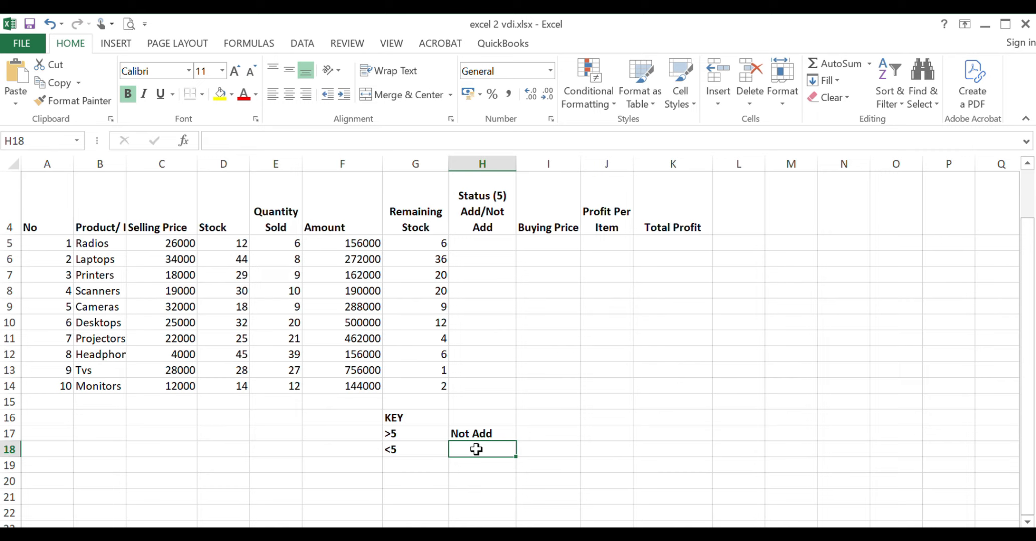
type("Add")
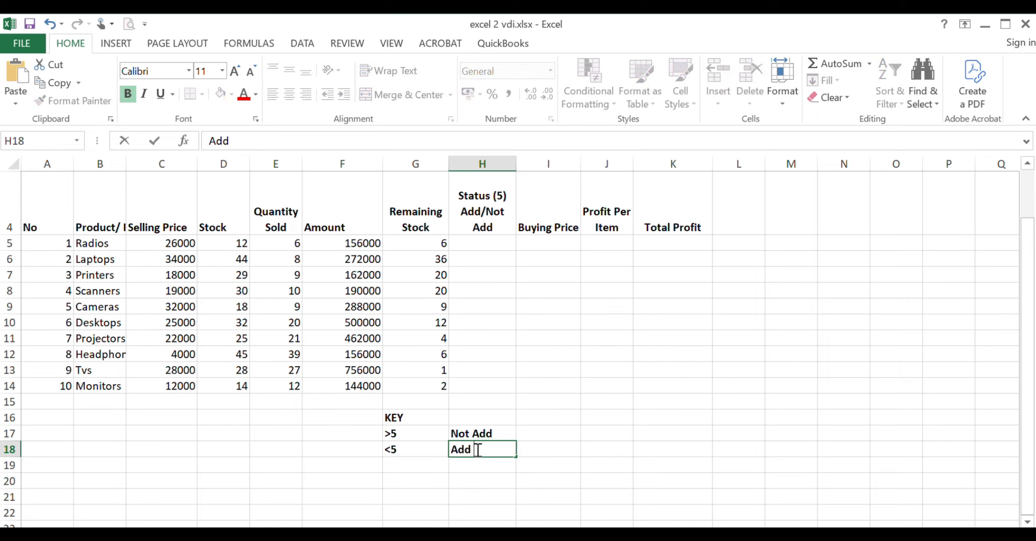
type(" Stock")
left_click(548, 452)
Step: Examine the Remaining Stock values from Radios to Monitors against the key's two statuses
left_click(476, 244)
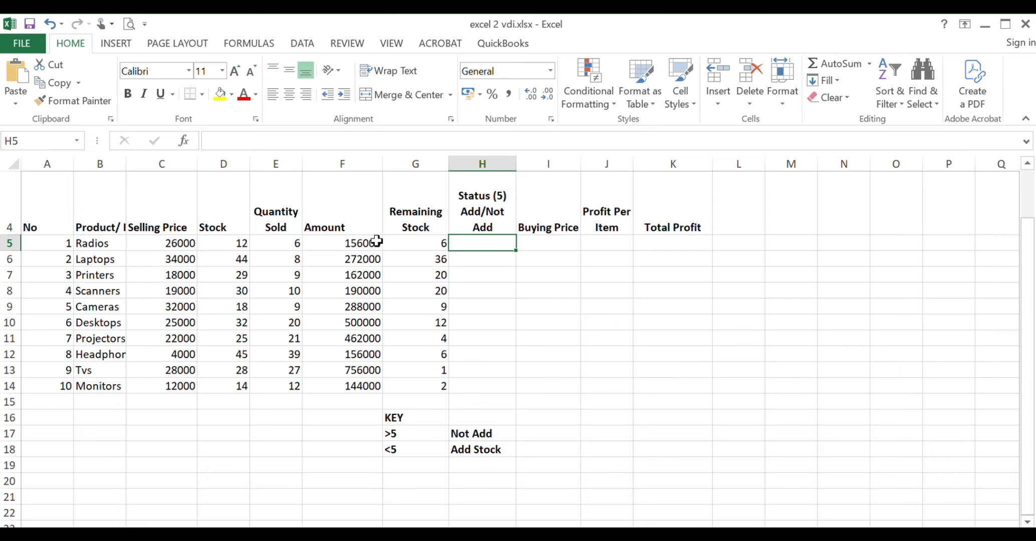
left_click(430, 245)
left_click(435, 259)
left_click(434, 289)
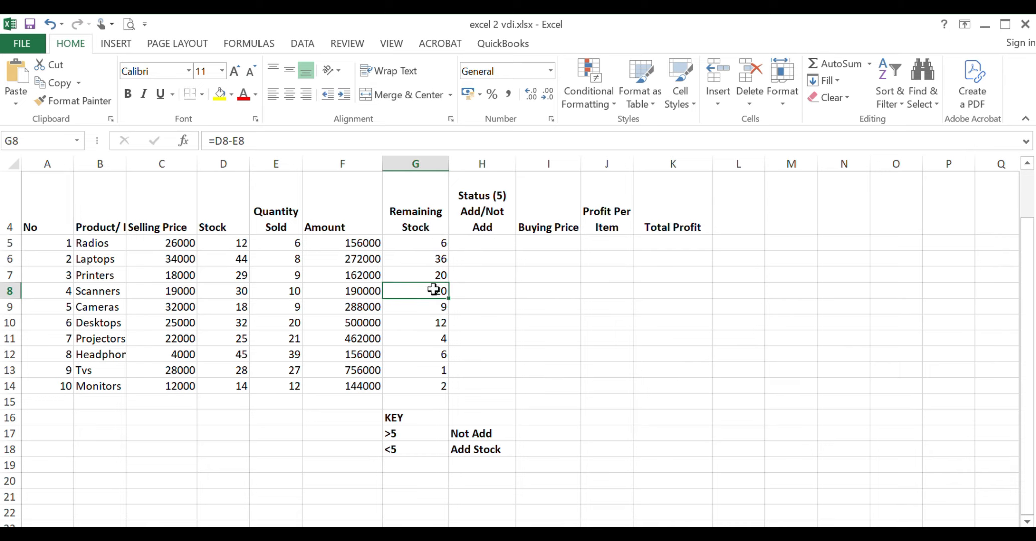
left_click(431, 325)
left_click(434, 353)
left_click(434, 384)
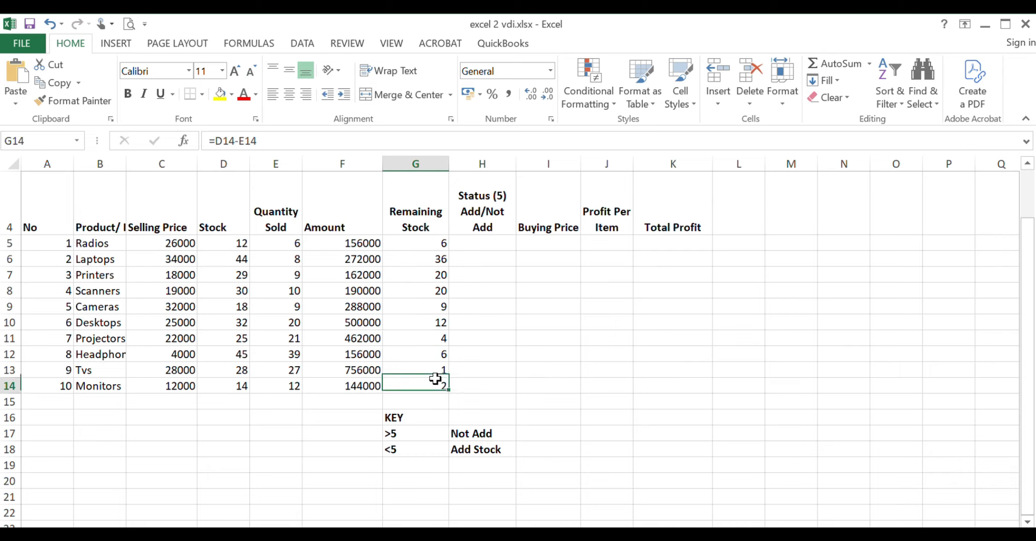
left_click(472, 243)
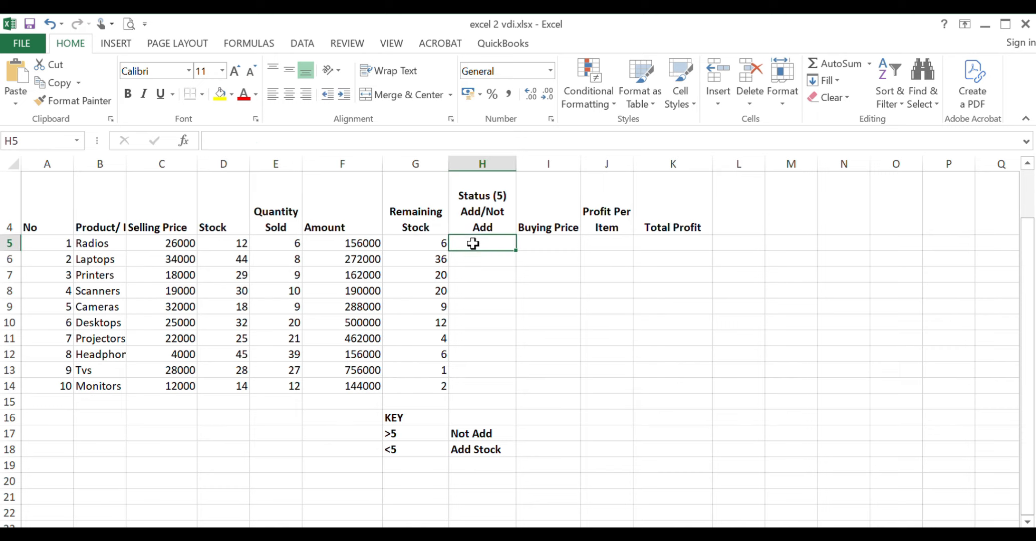
left_click(484, 449)
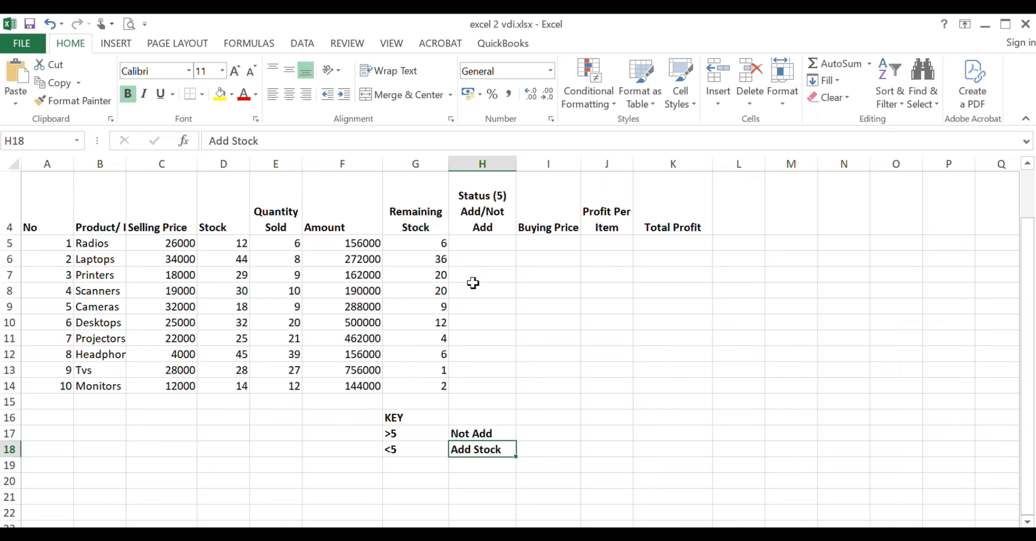
Step: Insert an IF function in the Radios status cell H5 with the logical test G5>5
left_click(476, 244)
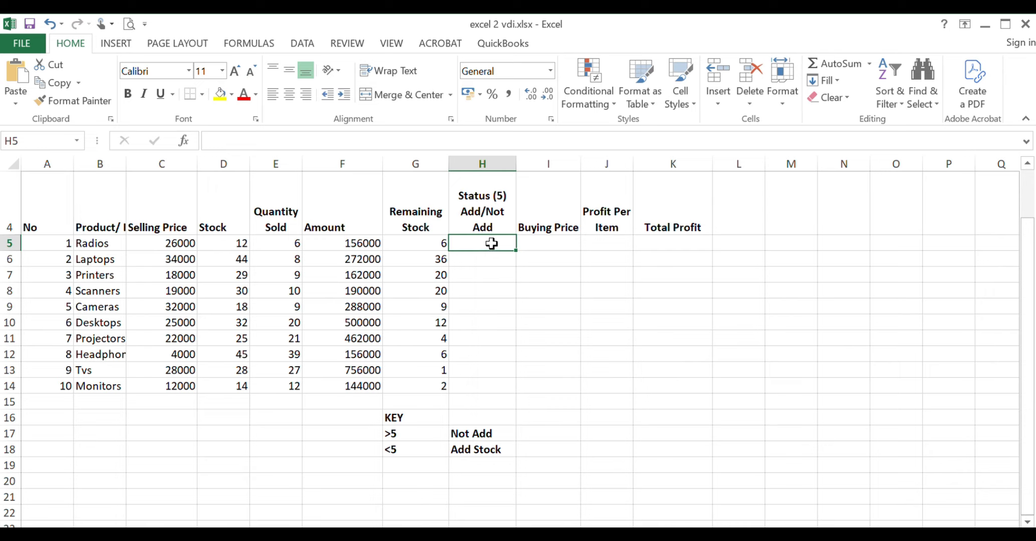
left_click(871, 65)
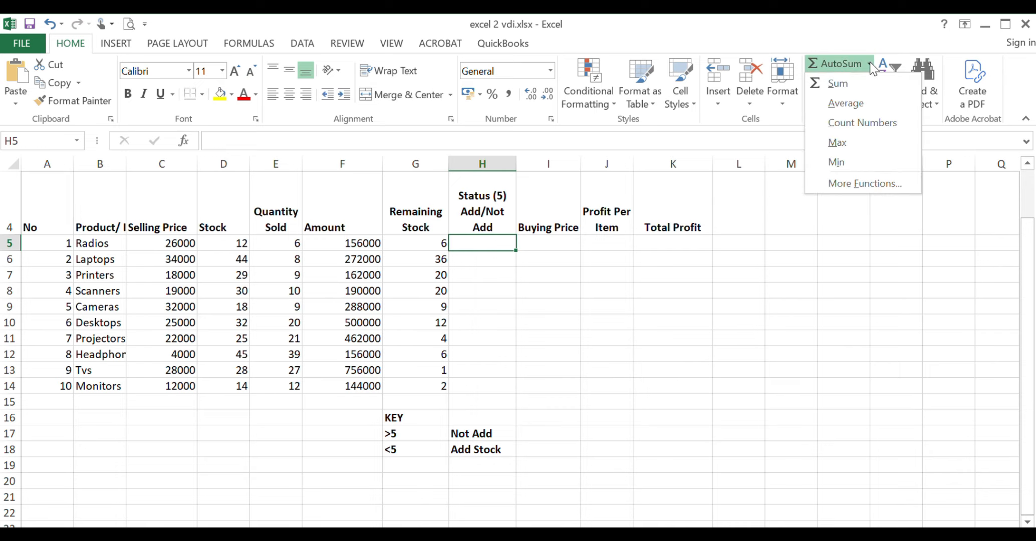
left_click(852, 187)
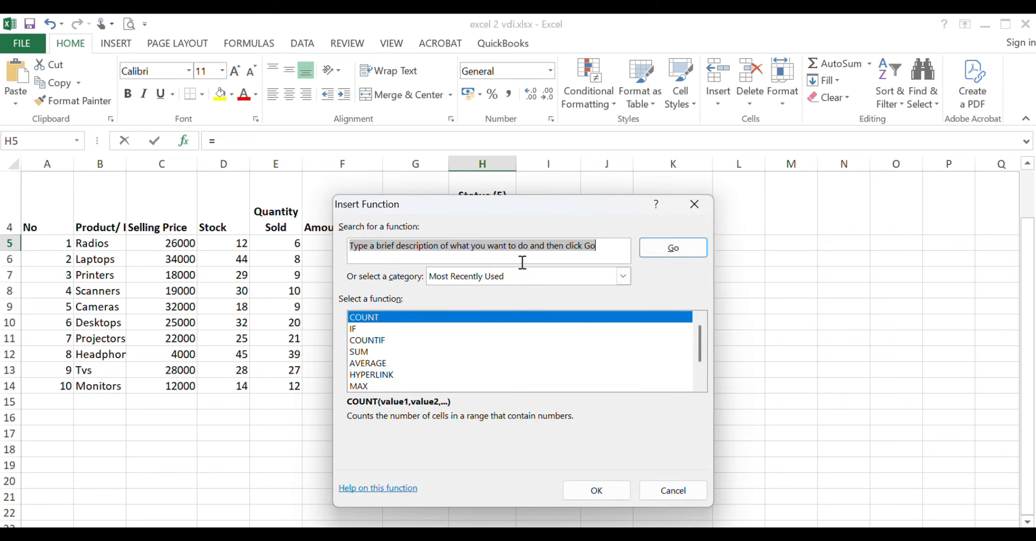
left_click(360, 328)
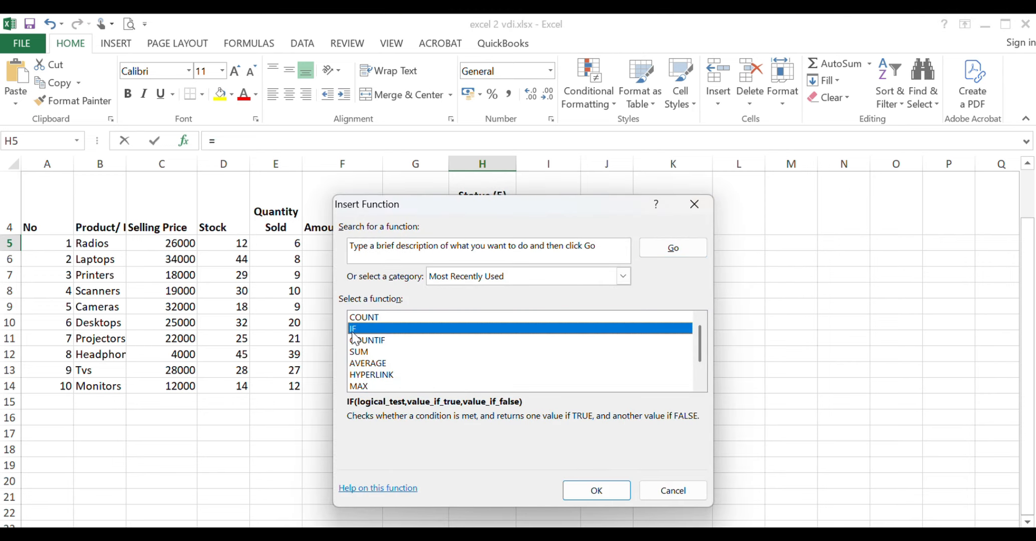
left_click(595, 490)
left_click_drag(440, 244, 679, 233)
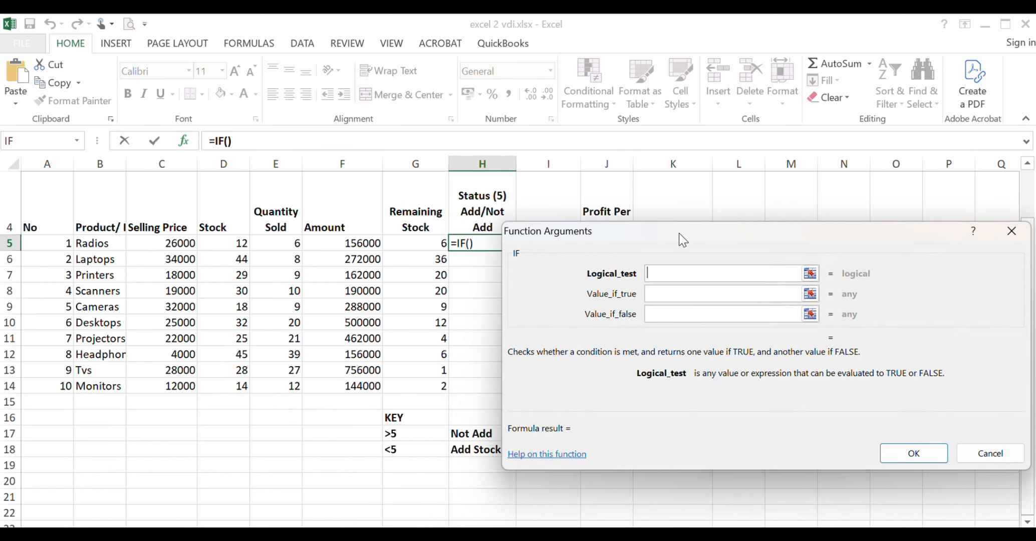
left_click(429, 241)
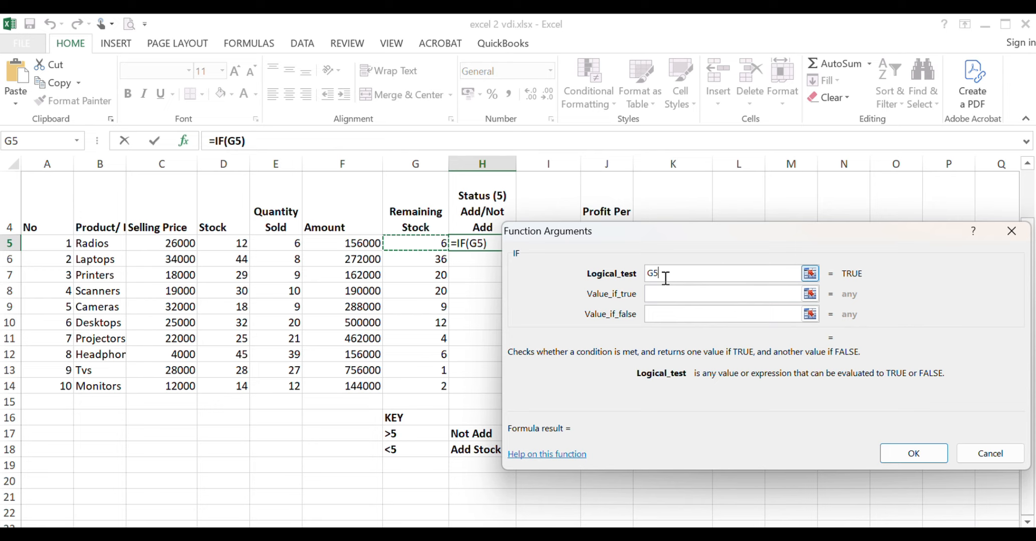
type(">5")
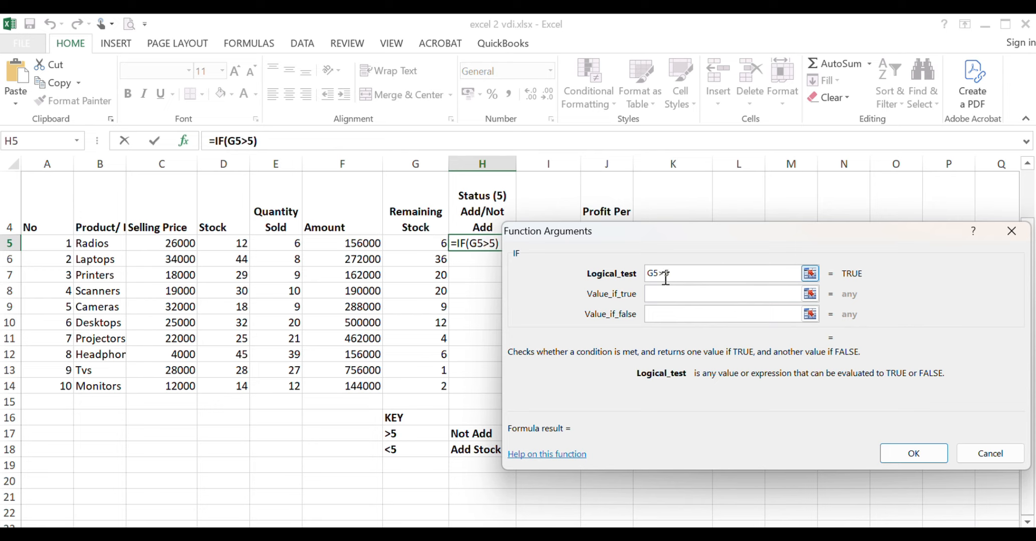
key("Tab")
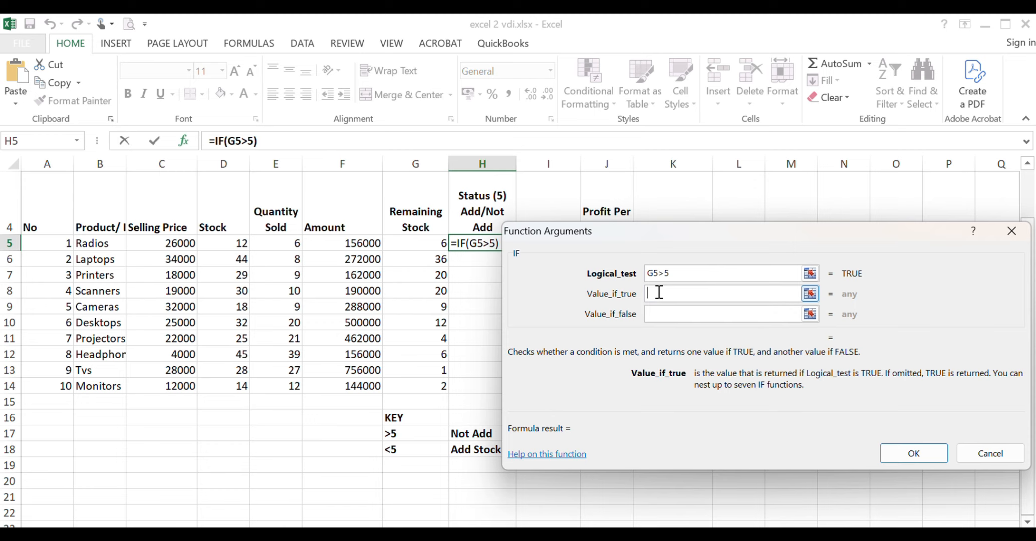
Step: Make the IF function return Not Add when true and Add stock when false, and fill it down to H14
type("Not ")
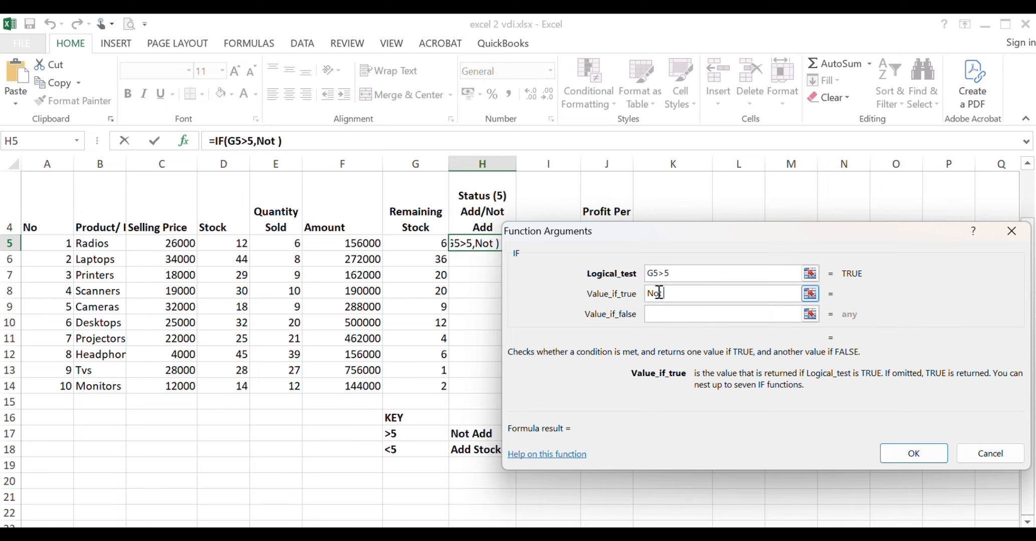
type("Add")
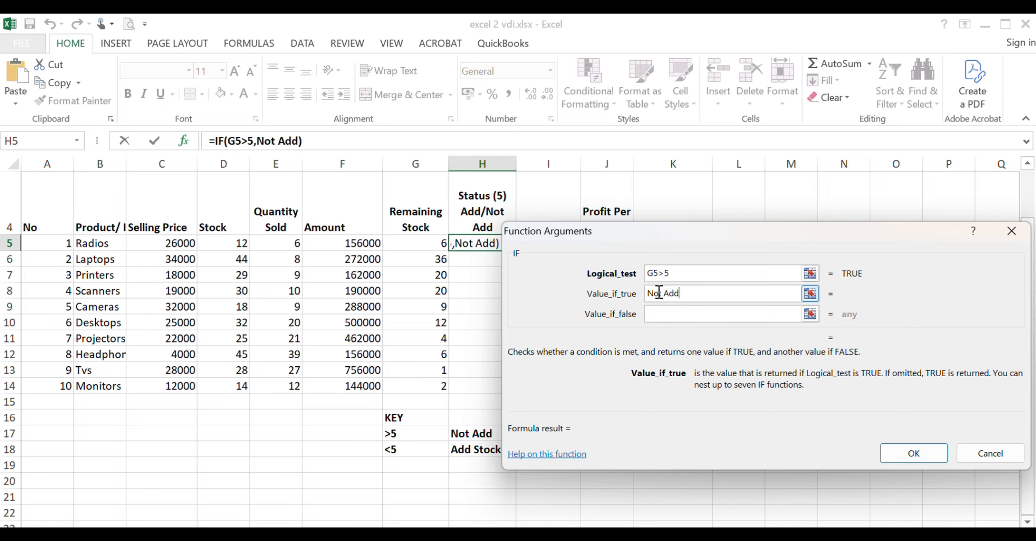
left_click(666, 314)
type("A")
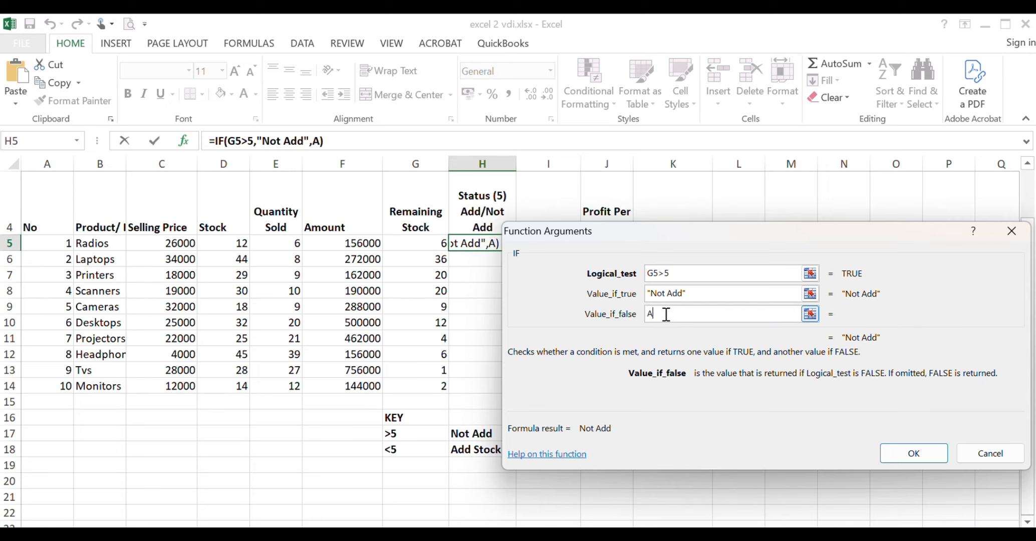
type("dd stock")
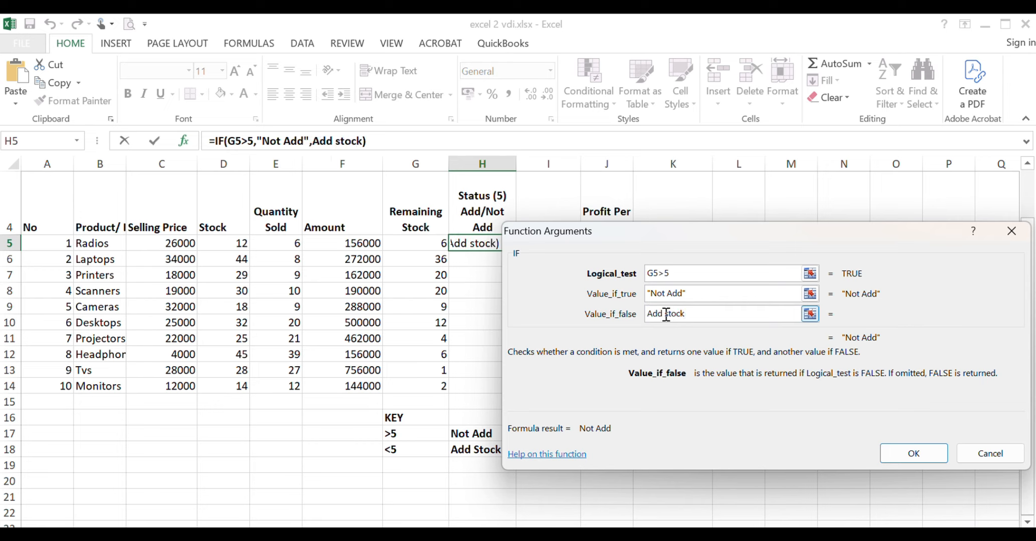
left_click(705, 299)
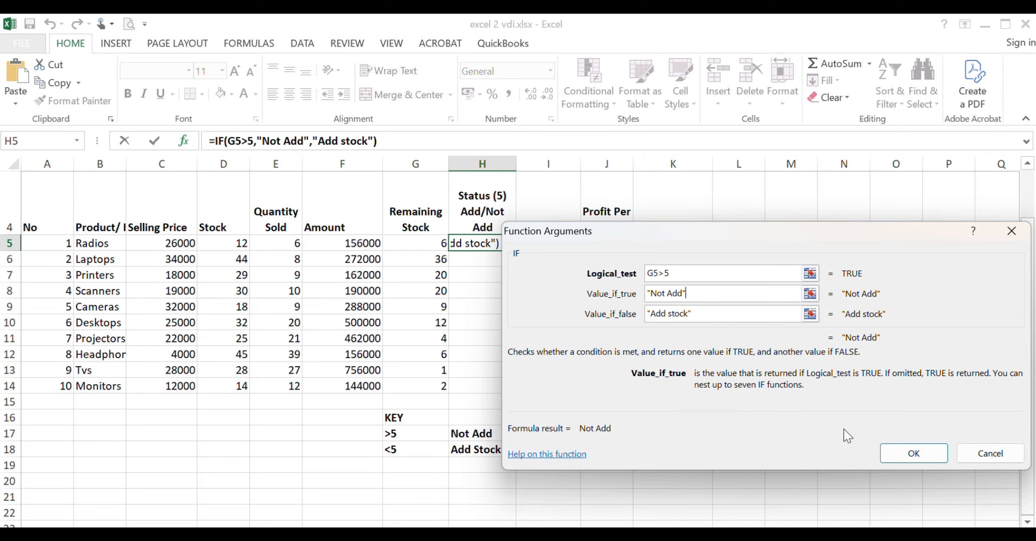
left_click(906, 451)
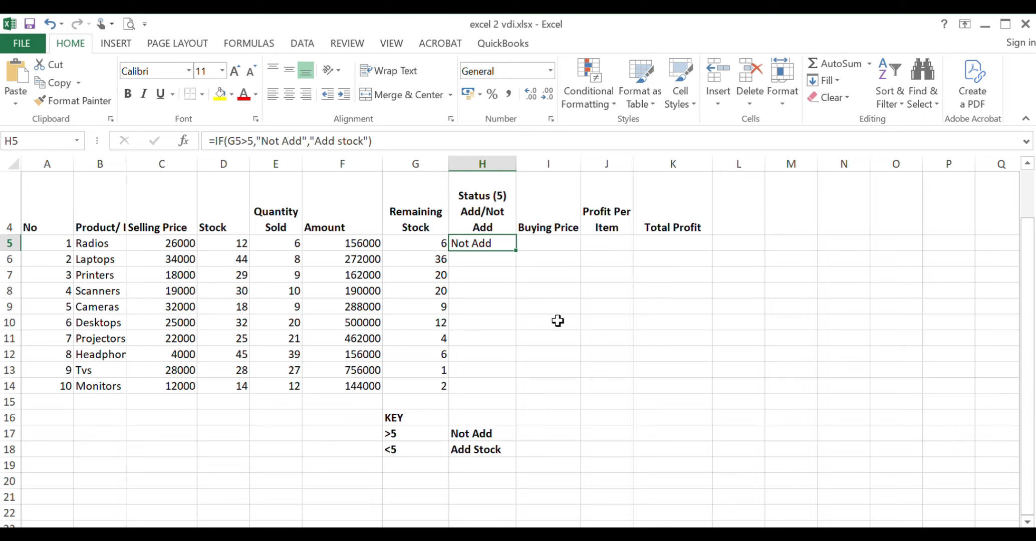
left_click_drag(515, 250, 513, 389)
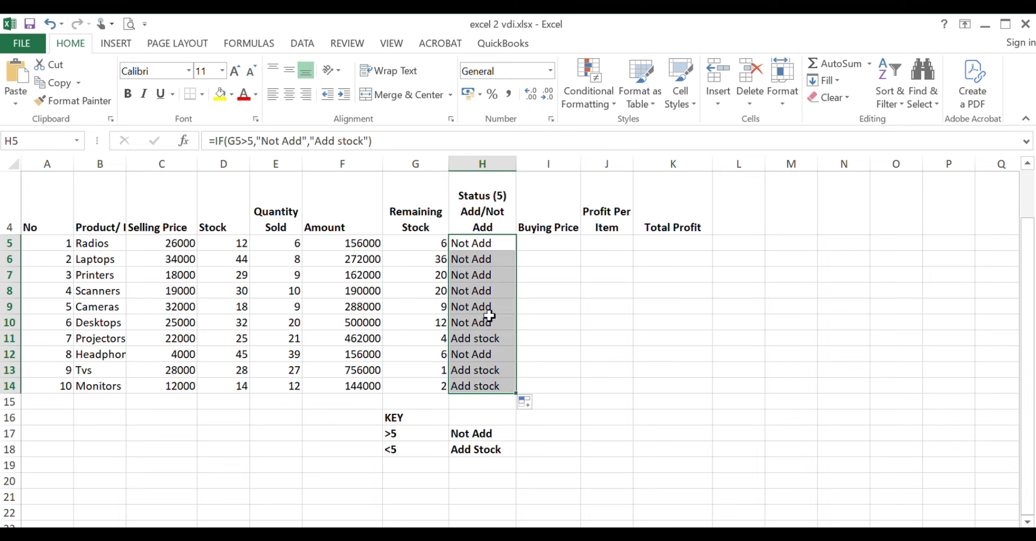
Step: Check the statuses of Projectors, Tvs and Monitors against their Remaining Stock values
left_click(474, 245)
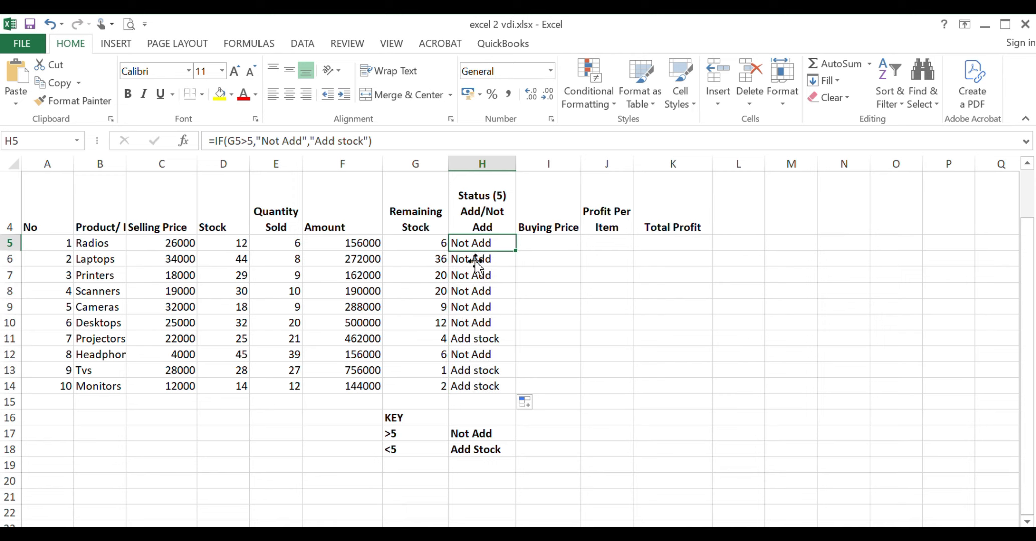
left_click(481, 385)
left_click(440, 387)
left_click(480, 371)
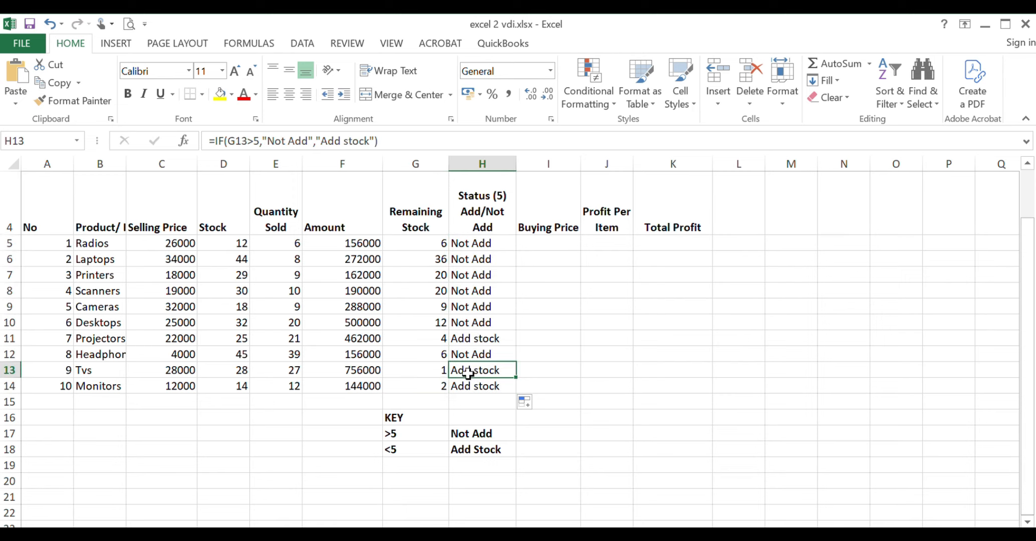
left_click(440, 369)
left_click(439, 339)
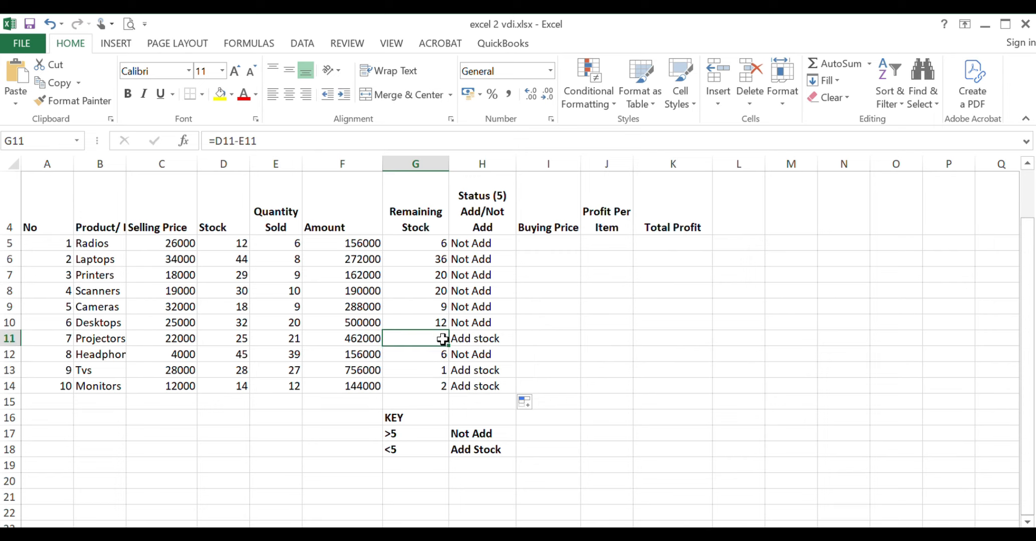
left_click(476, 339)
left_click(427, 339)
left_click(441, 370)
left_click(474, 371)
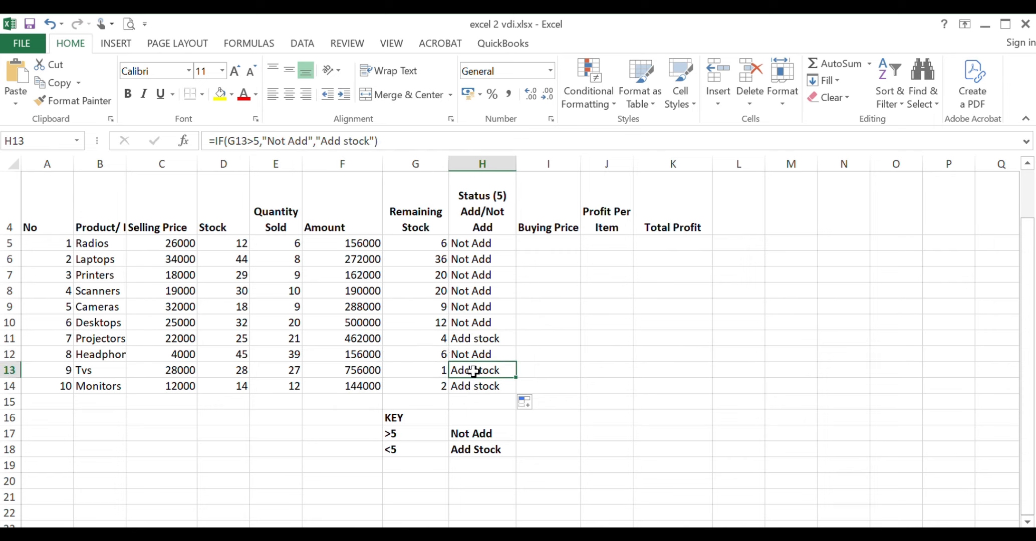
left_click(441, 389)
left_click(474, 388)
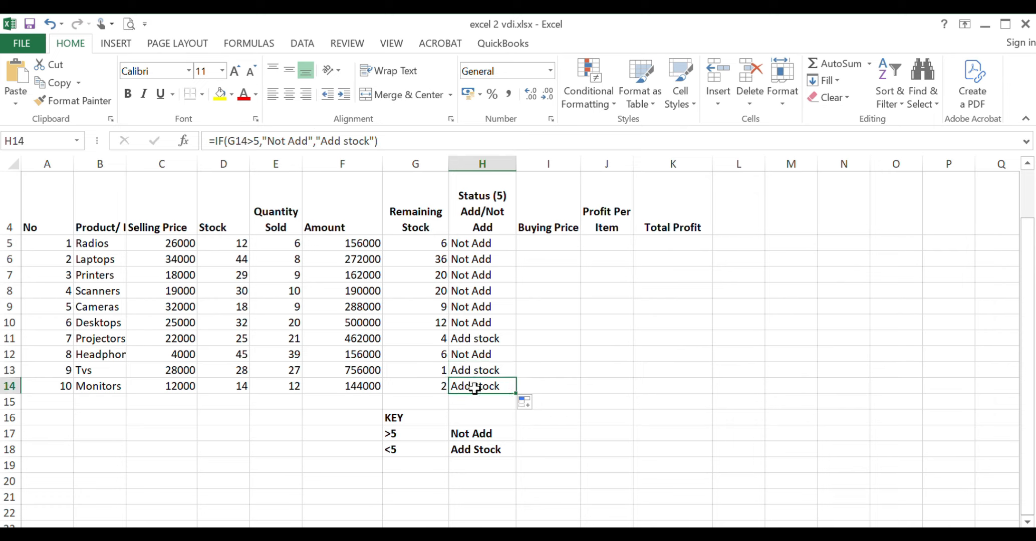
left_click(451, 370)
left_click(454, 339)
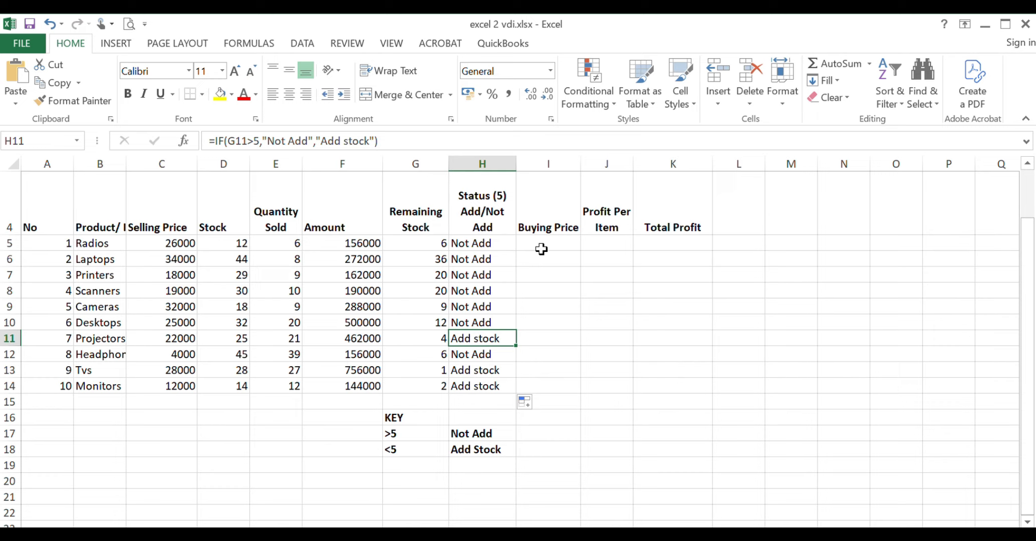
Step: Clear the status formulas from H5 to H14
left_click(486, 243)
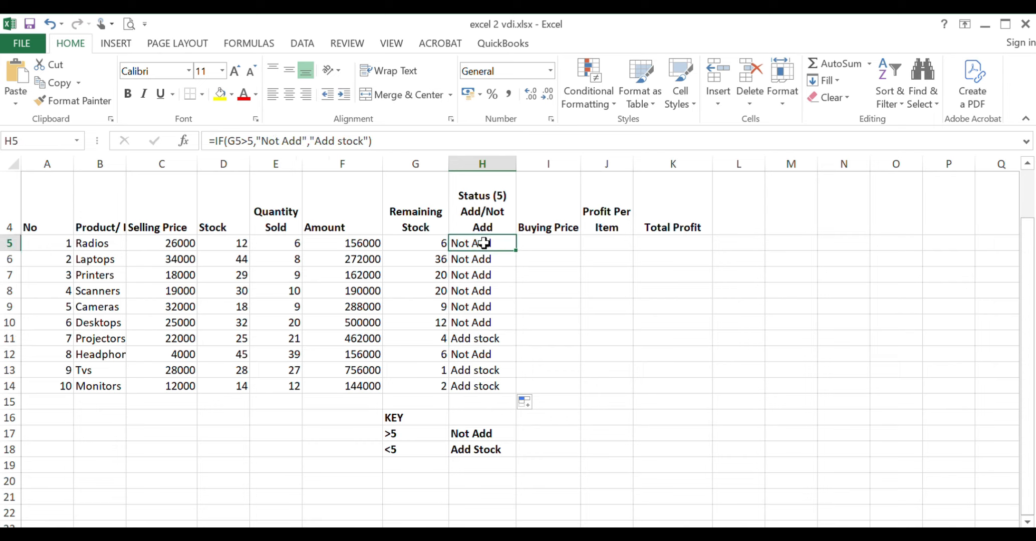
left_click_drag(483, 243, 480, 385)
key("Delete")
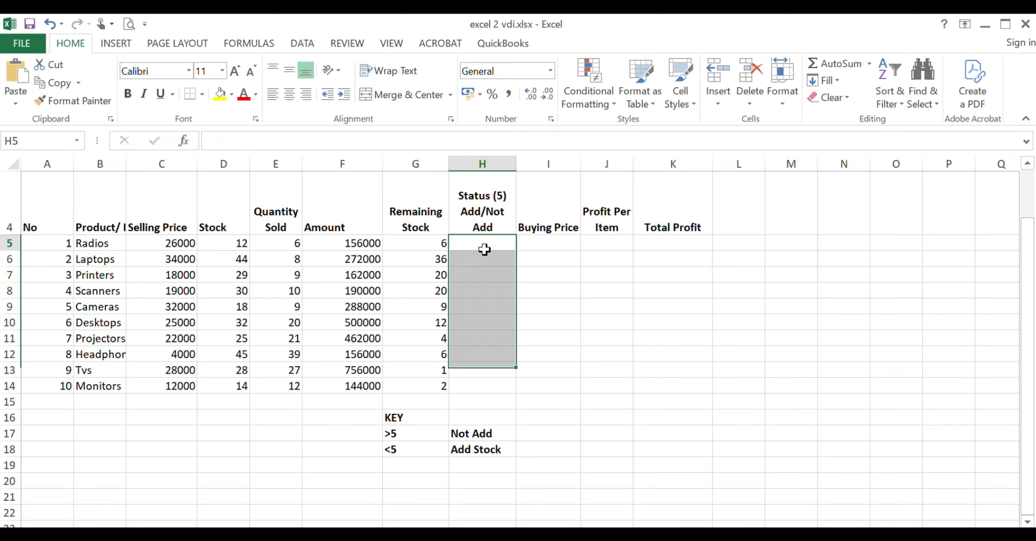
Step: Start an IF function in the Radios status cell H5 with the logical test G5<5
left_click(483, 248)
type("=")
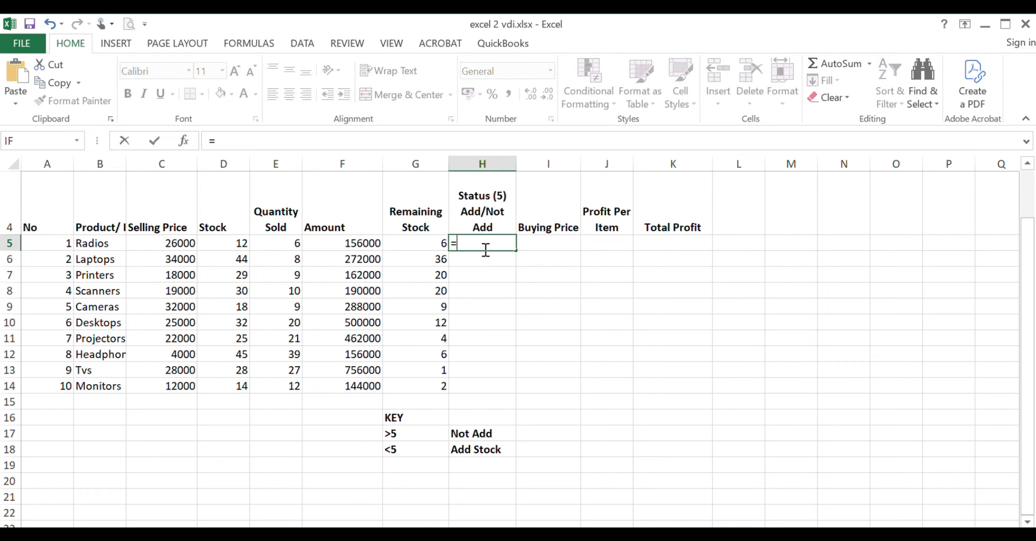
type("if")
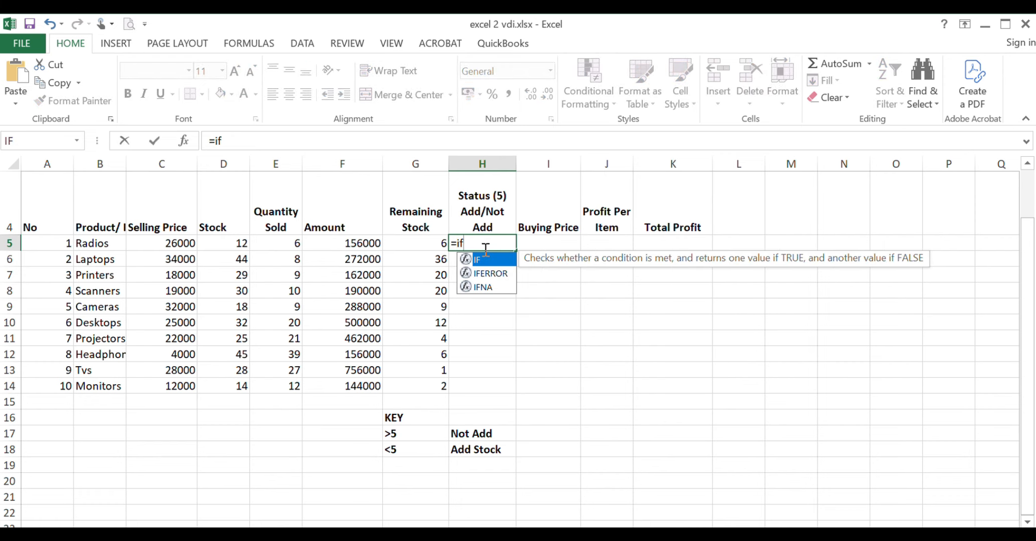
type("(")
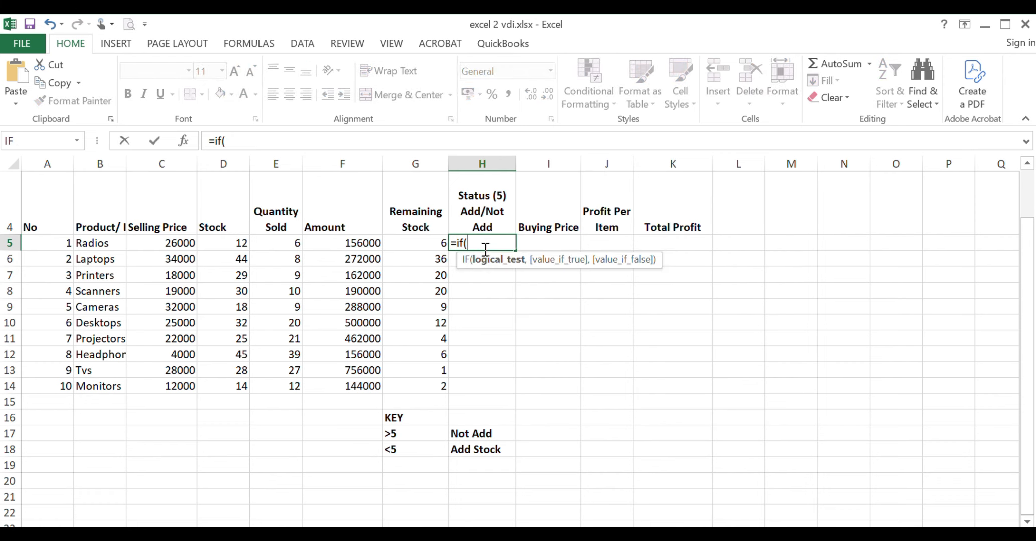
left_click(420, 241)
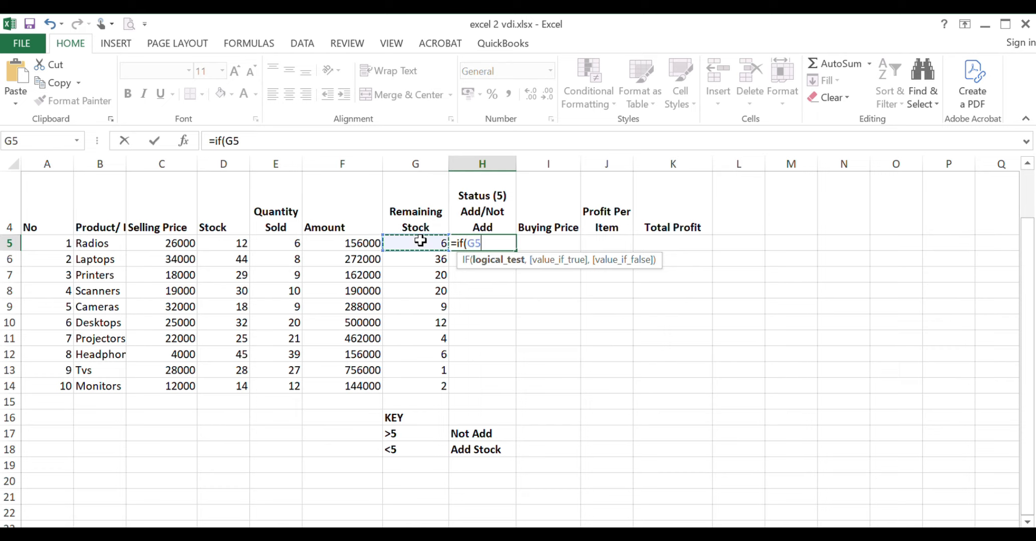
type(">")
type("5")
key("BackSpace")
key("BackSpace")
type("<5,")
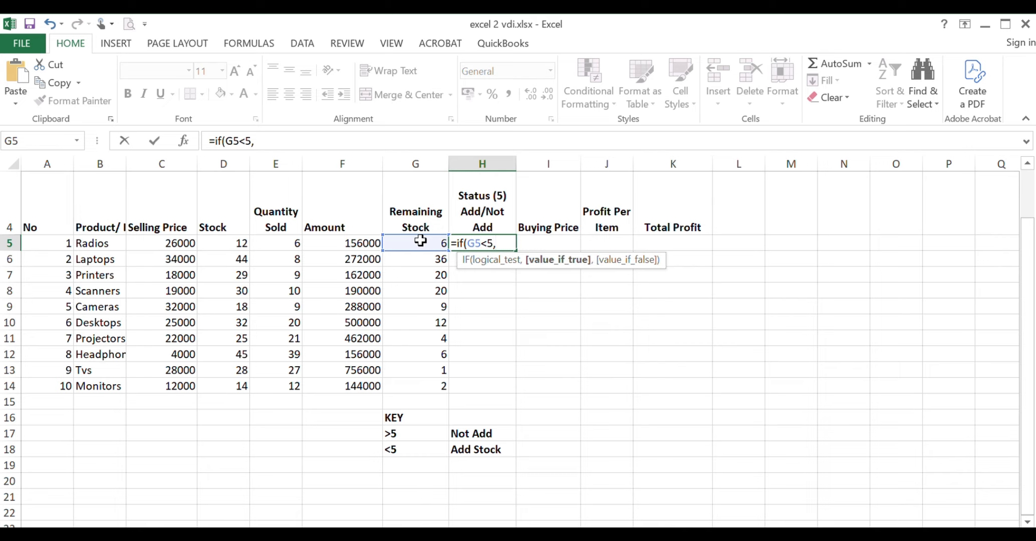
Step: Make the IF function return Add Stock when true and Not Add when false, and fill it down to H14
type("\"Add Stck")
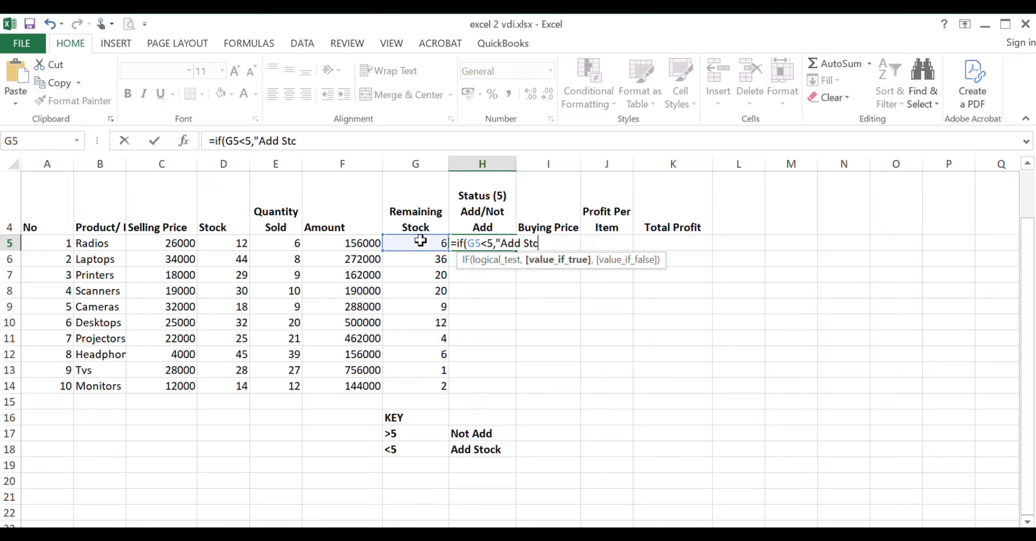
key("BackSpace")
key("BackSpace")
type("ock\",")
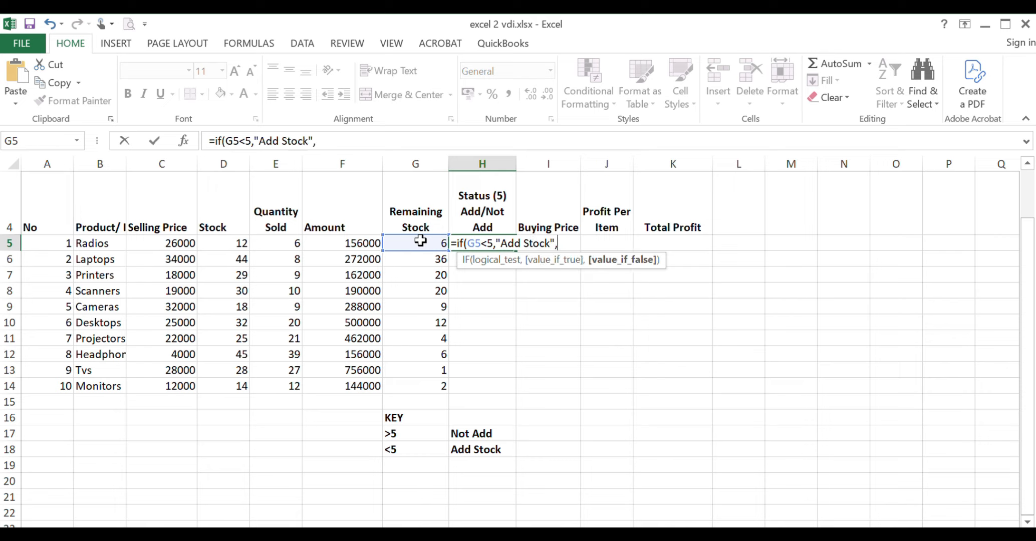
type("\"Not Add\")")
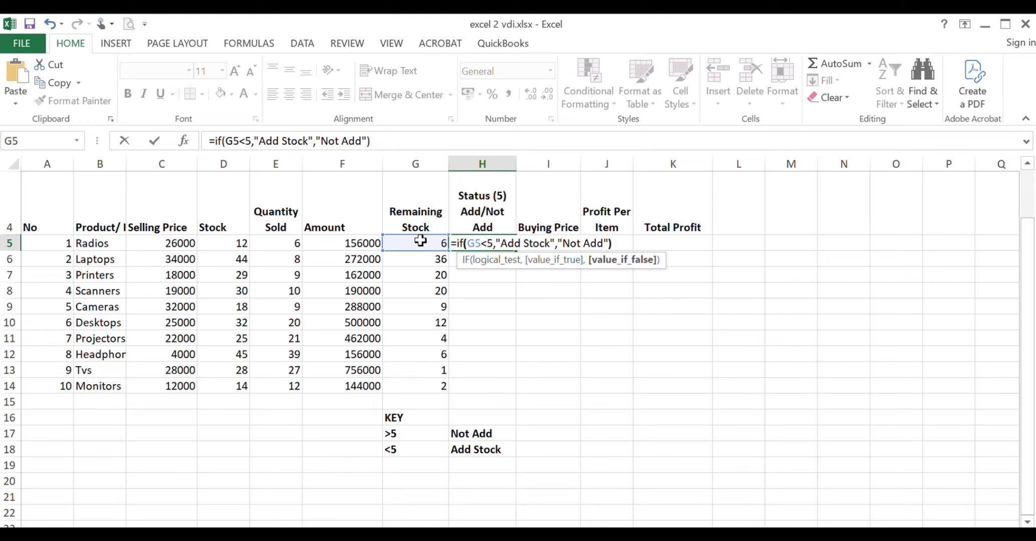
key("Return")
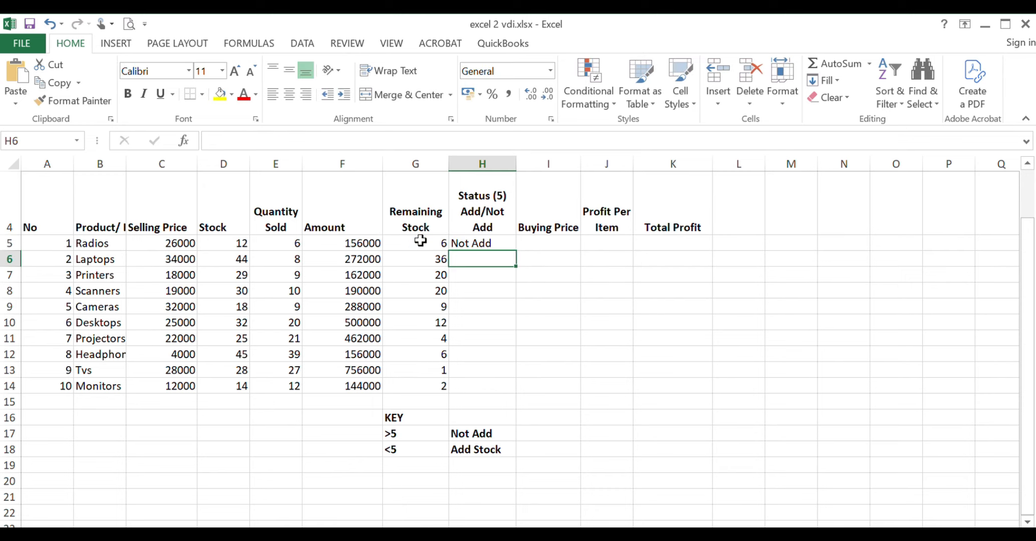
left_click(483, 243)
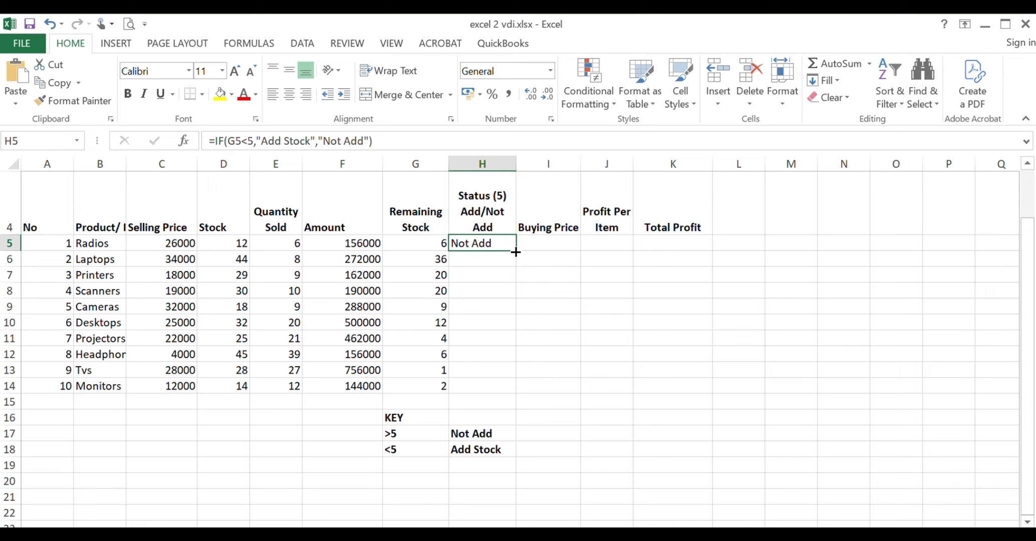
left_click_drag(515, 251, 517, 392)
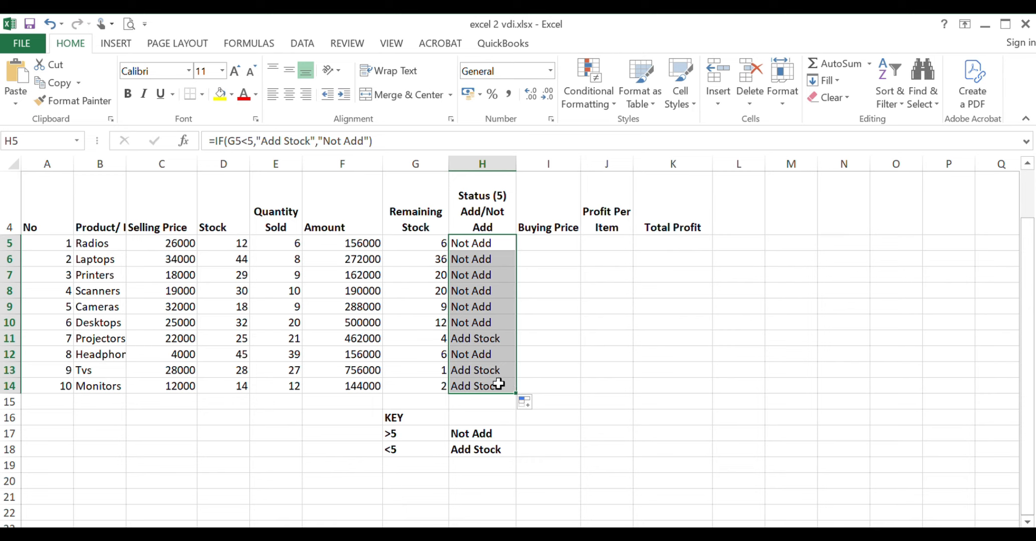
Step: Check the filled status formulas in rows 11 to 14 against their Remaining Stock values
left_click(496, 382)
left_click(482, 350)
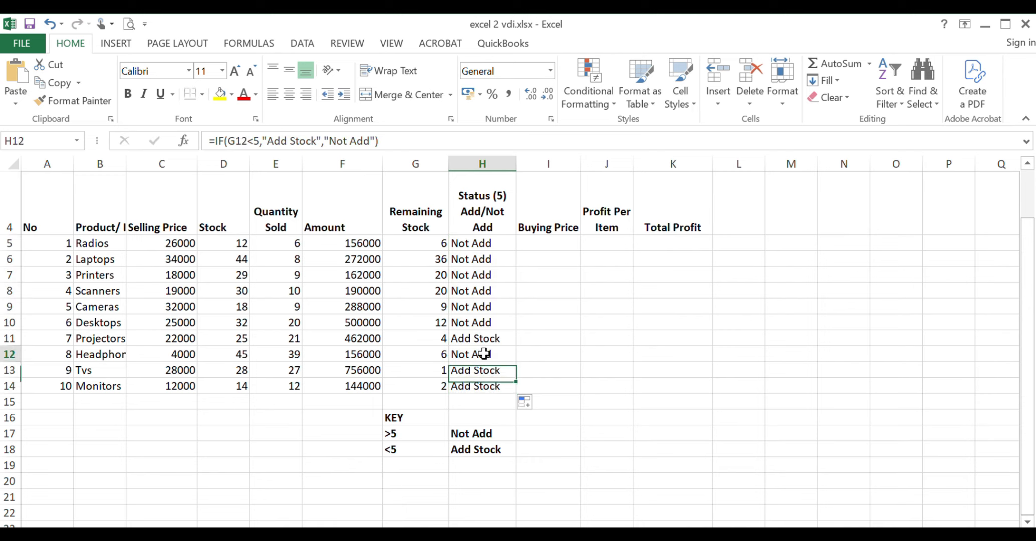
left_click(480, 339)
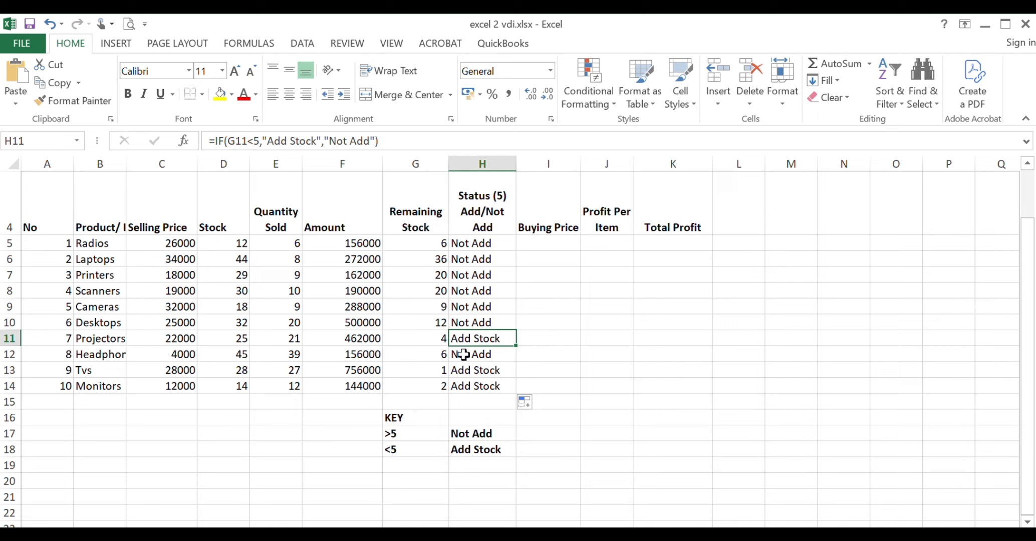
left_click(449, 352)
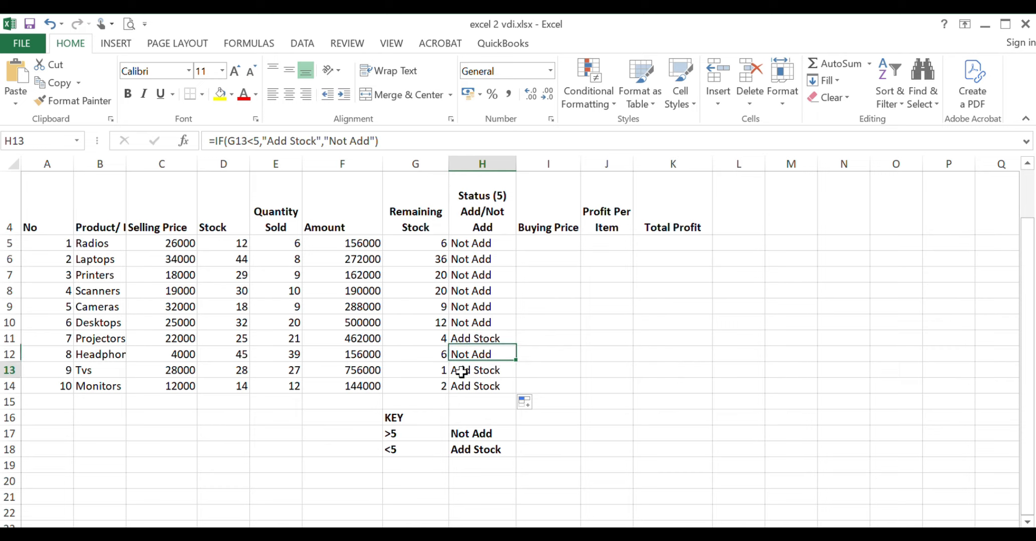
left_click(455, 370)
left_click(451, 387)
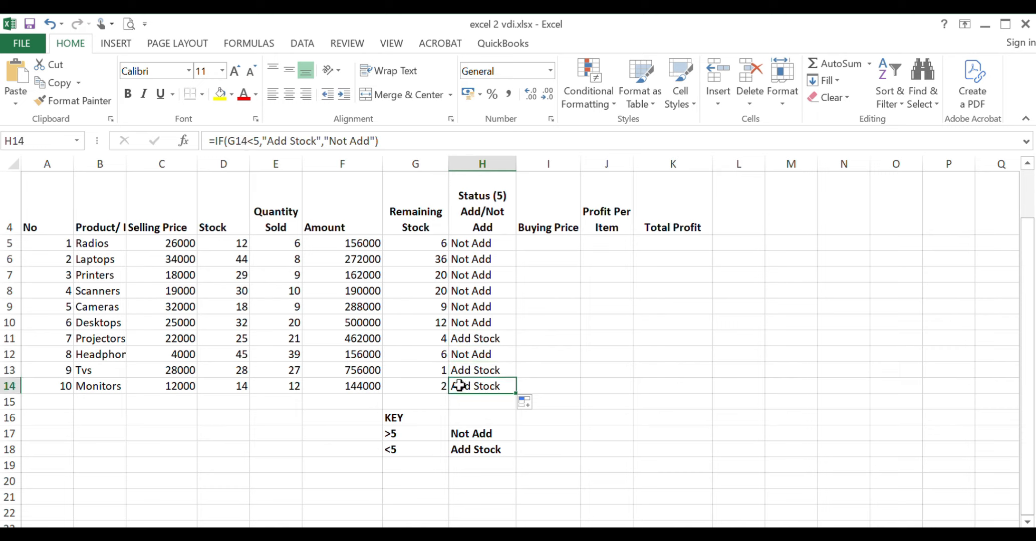
left_click(451, 338)
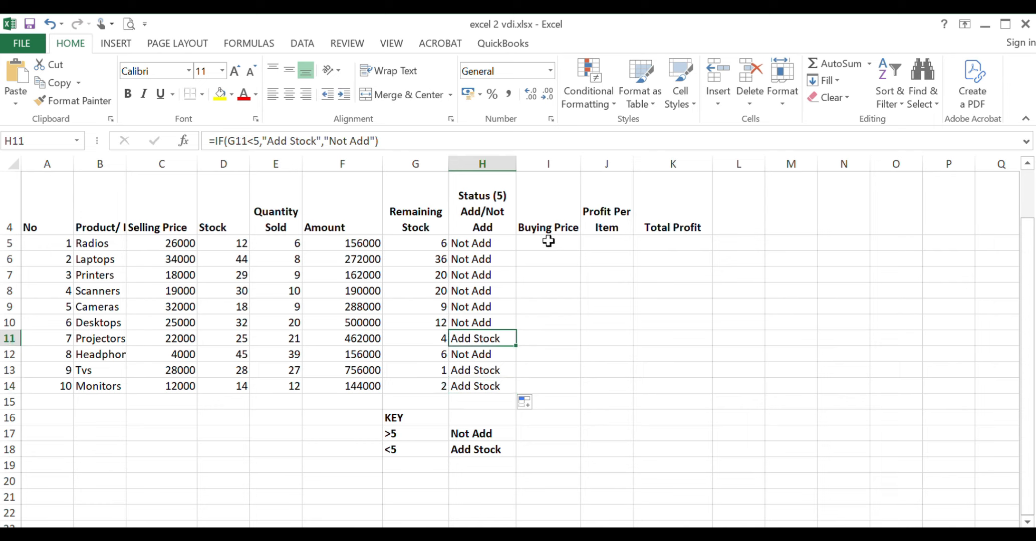
Step: Enter the buying prices for Radios, Laptops and Printers in I5 to I7 as 22000, 28000 and 12000
left_click(533, 208)
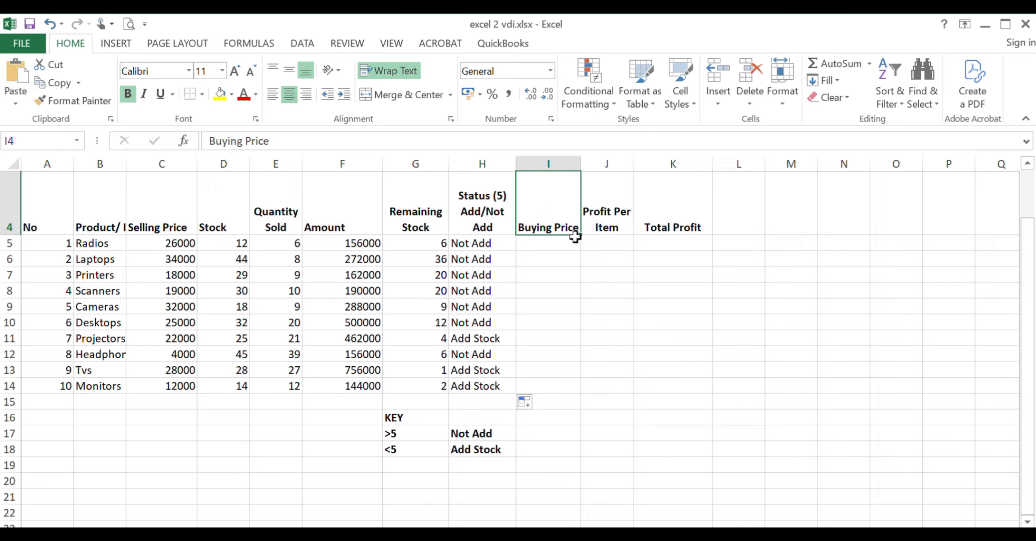
left_click(558, 243)
type("2")
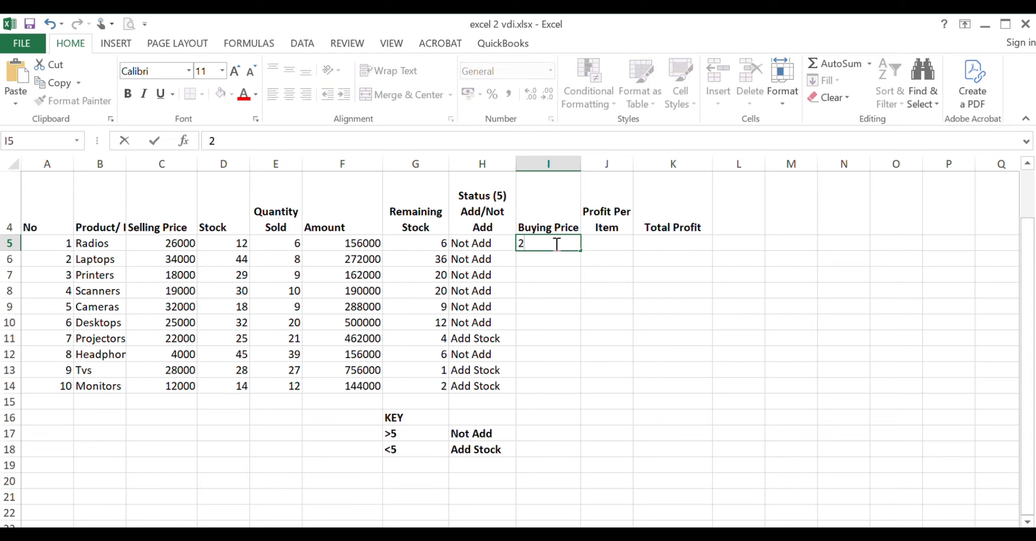
key("BackSpace")
type("22000")
key("ctrl+Return")
key("Return")
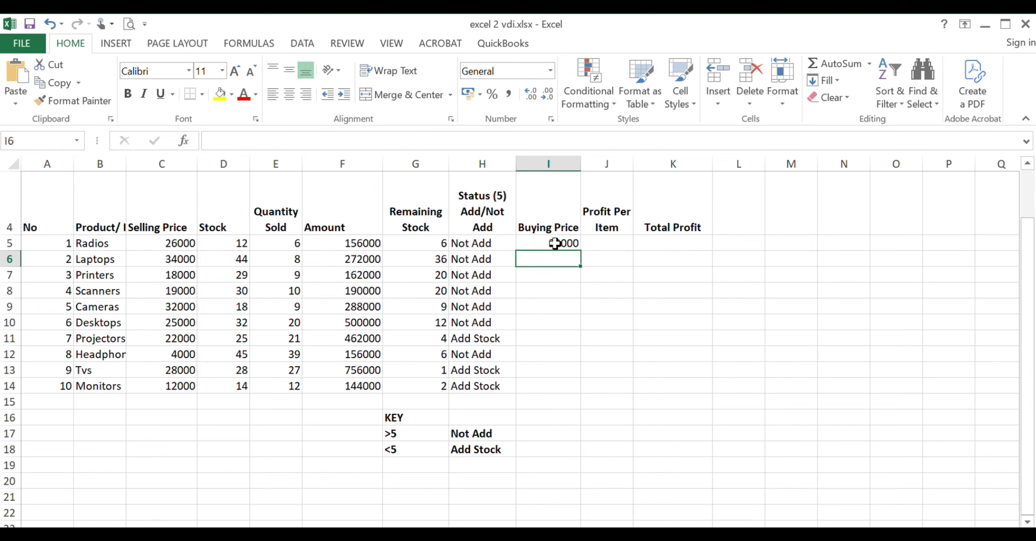
type("28000")
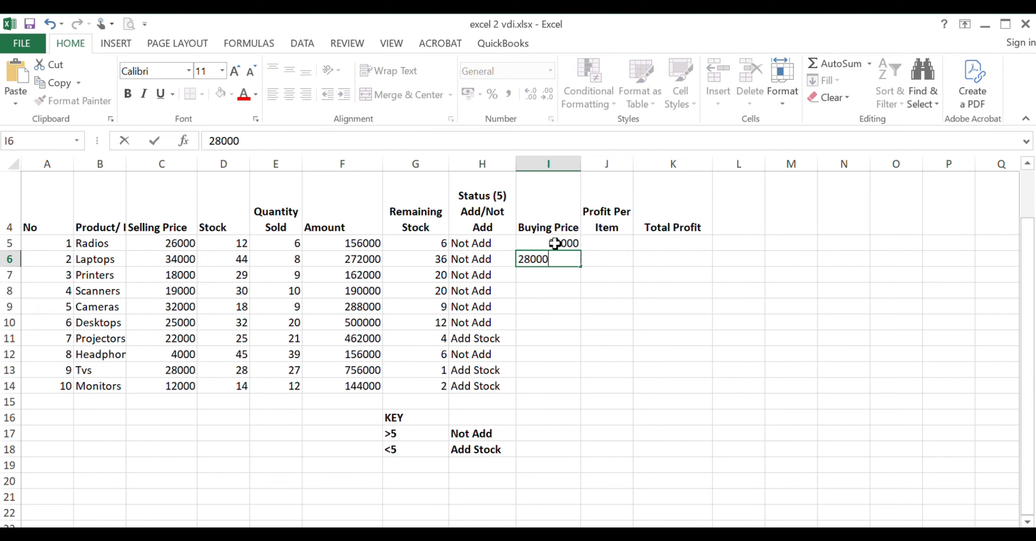
key("Return")
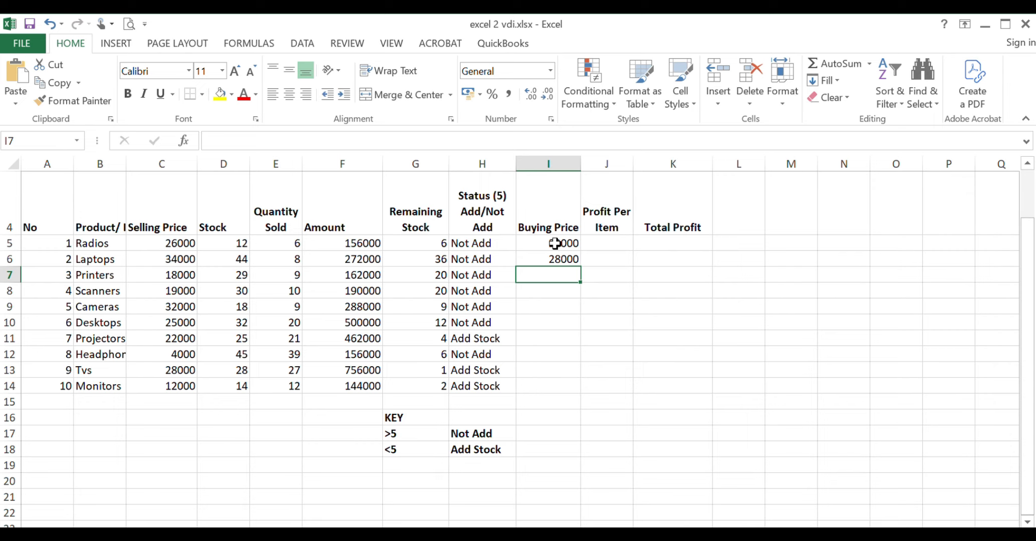
type("12")
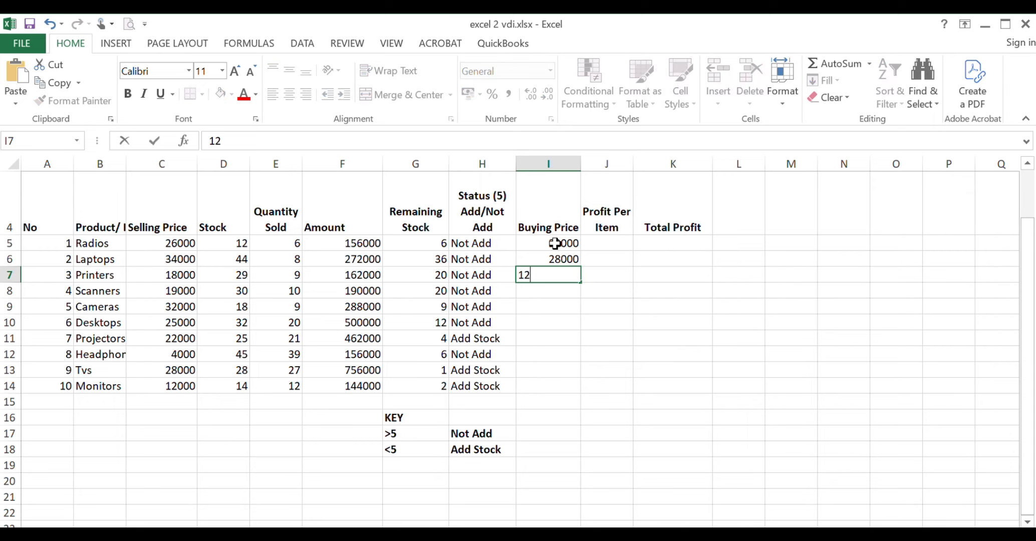
type("000")
key("Return")
Step: Enter the buying prices for Scanners, Cameras and Desktops in I8 to I10 as 15000, 25000 and 21000
type("1")
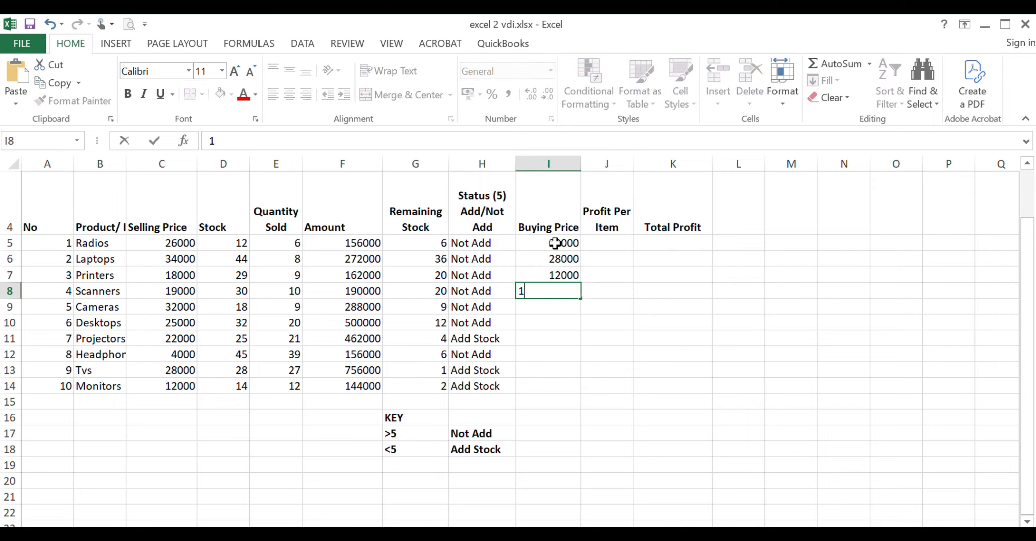
type("5000")
key("Return")
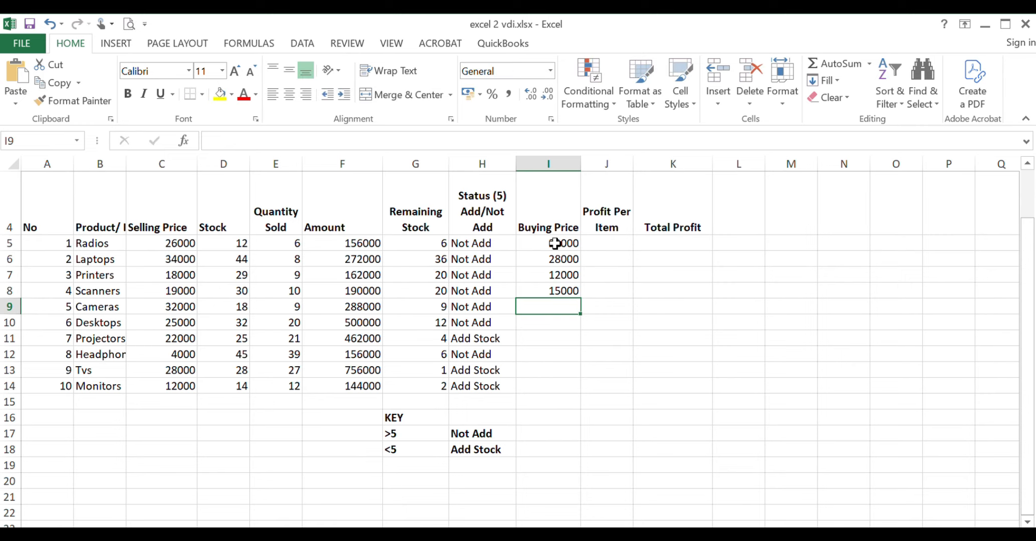
type("25000")
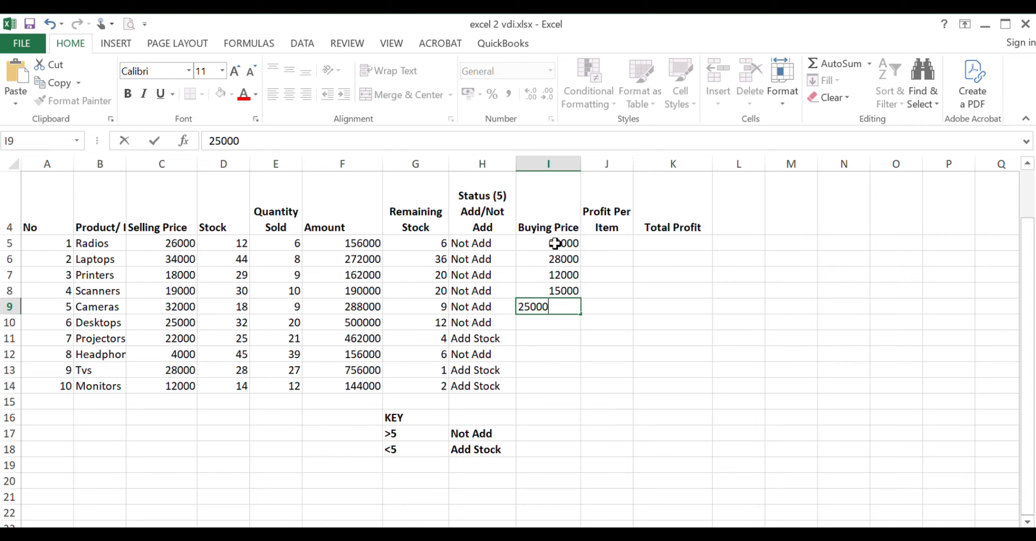
key("Return")
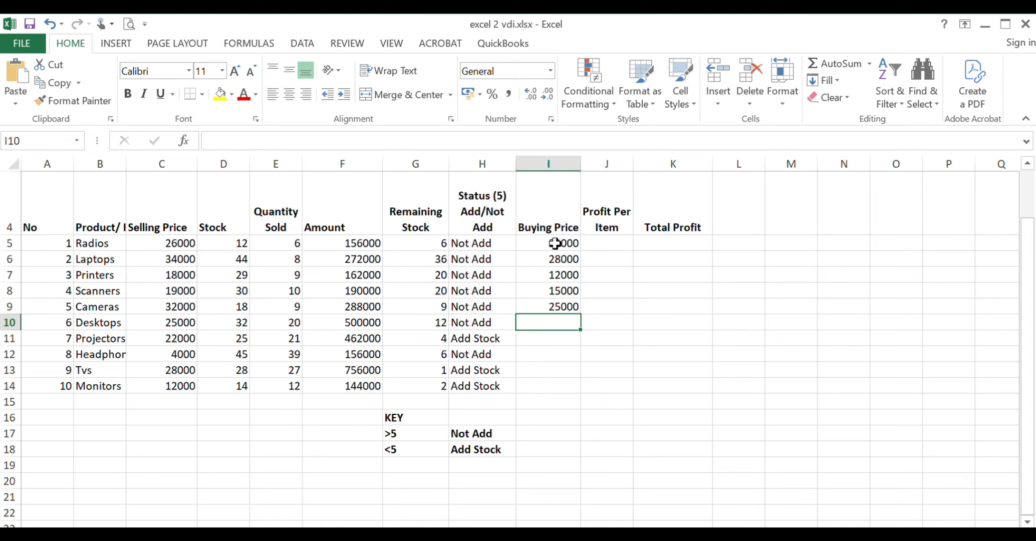
type("21000")
key("Return")
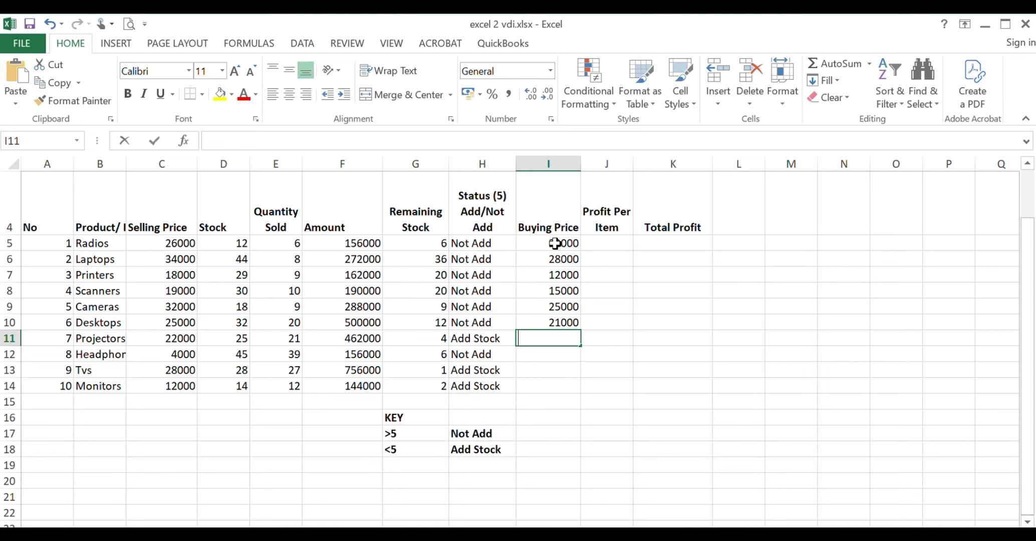
Step: Fill in the remaining buying prices from Projectors to Monitors in I11 to I14 as 19000, 3000, 24000 and 9000
type("19000")
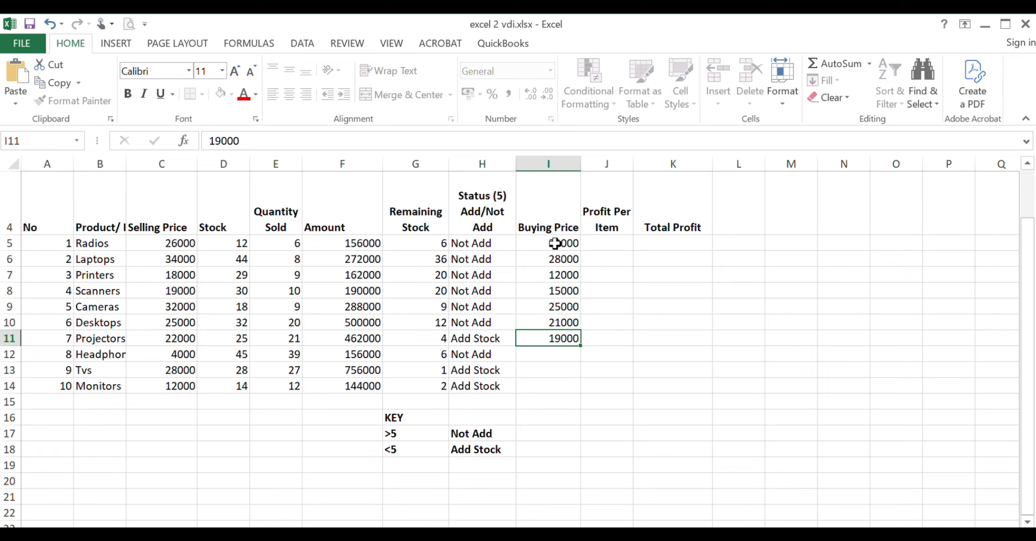
key("Return")
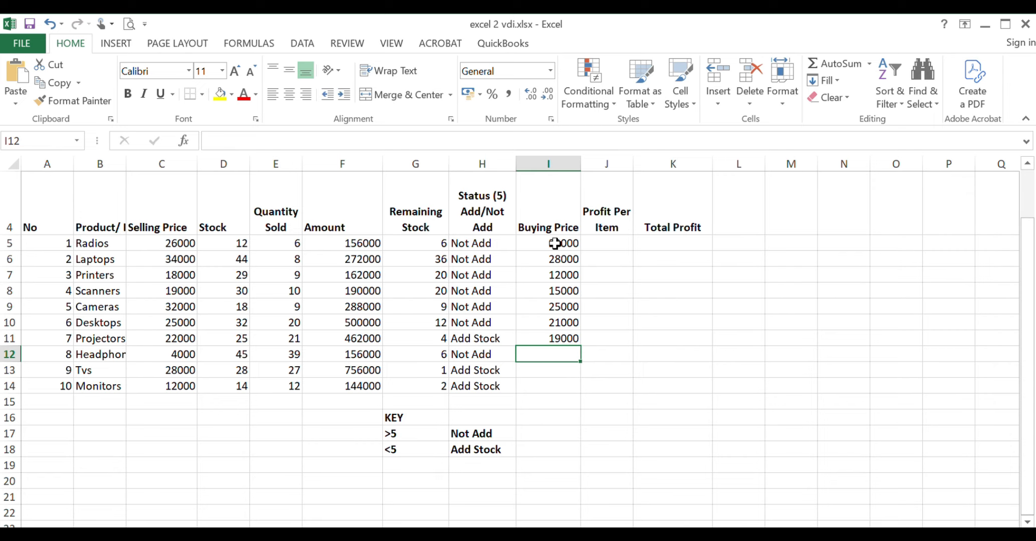
type("3000")
key("Return")
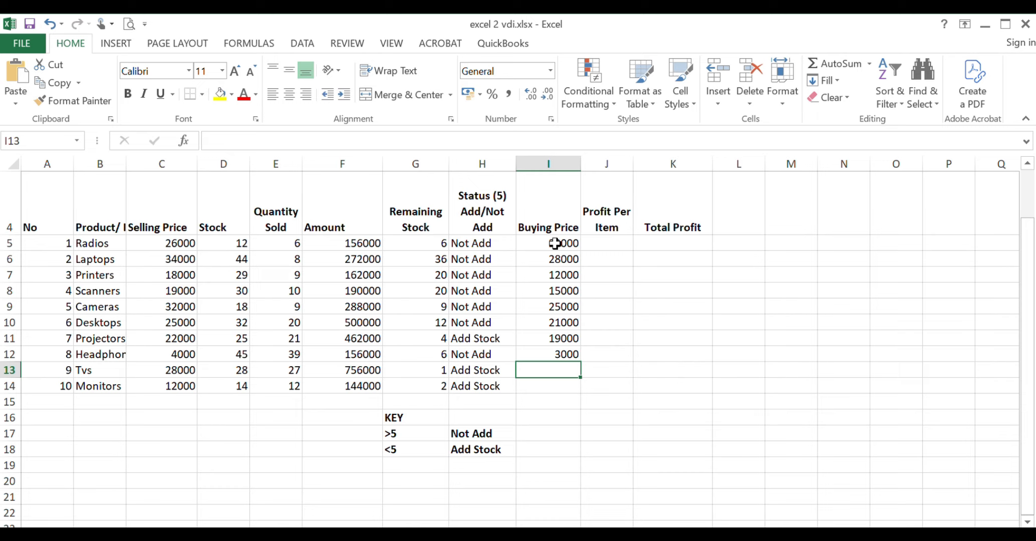
type("24000")
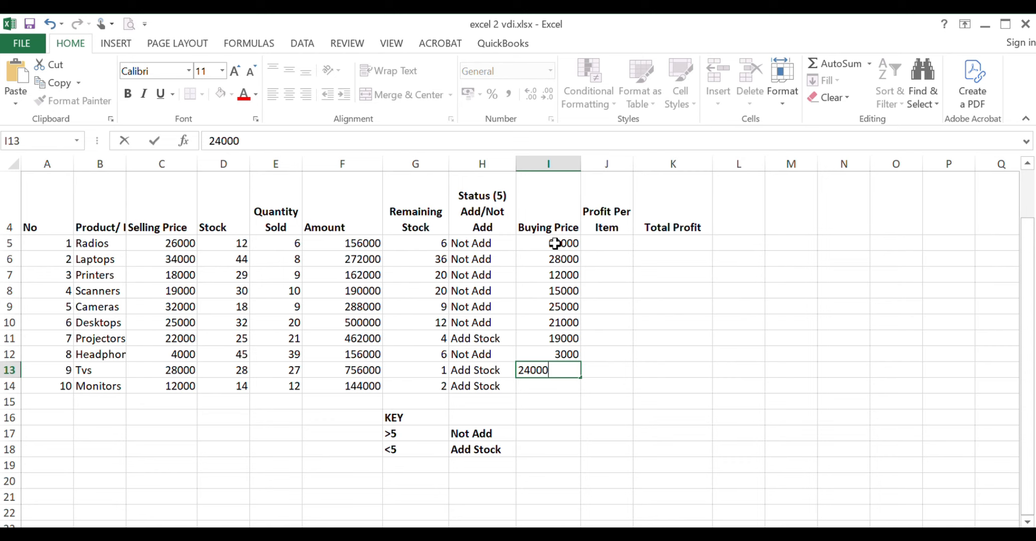
key("Return")
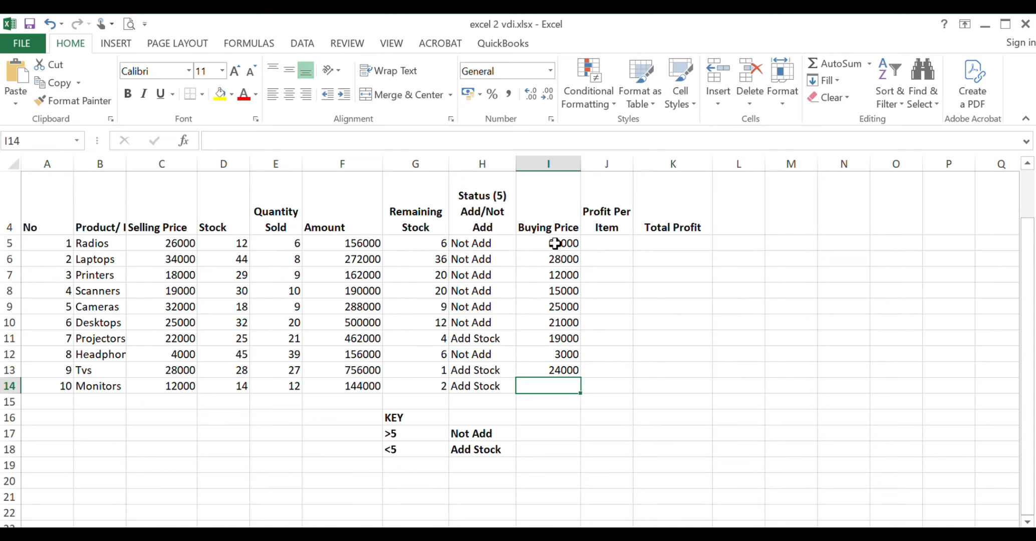
type("9000")
key("Return")
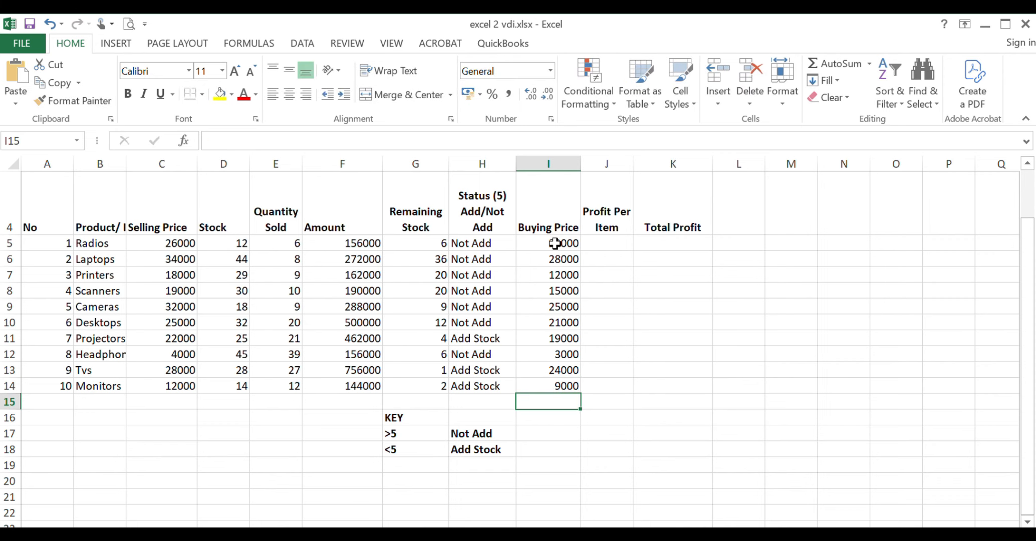
Step: Calculate the Radios' Profit Per Item in J5 as selling price minus buying price with =C5-I5
left_click(611, 242)
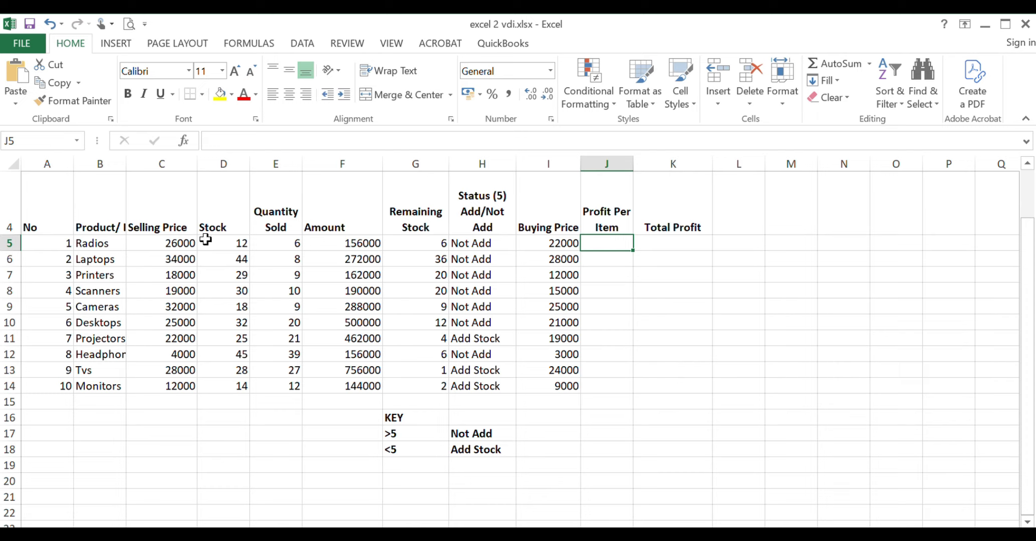
left_click(156, 240)
left_click(529, 242)
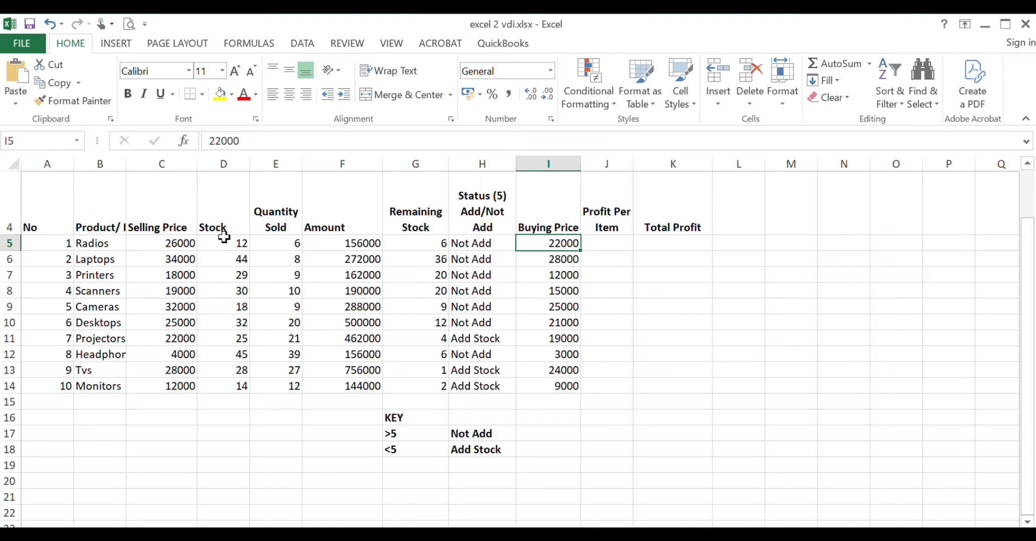
left_click(175, 245)
left_click(607, 240)
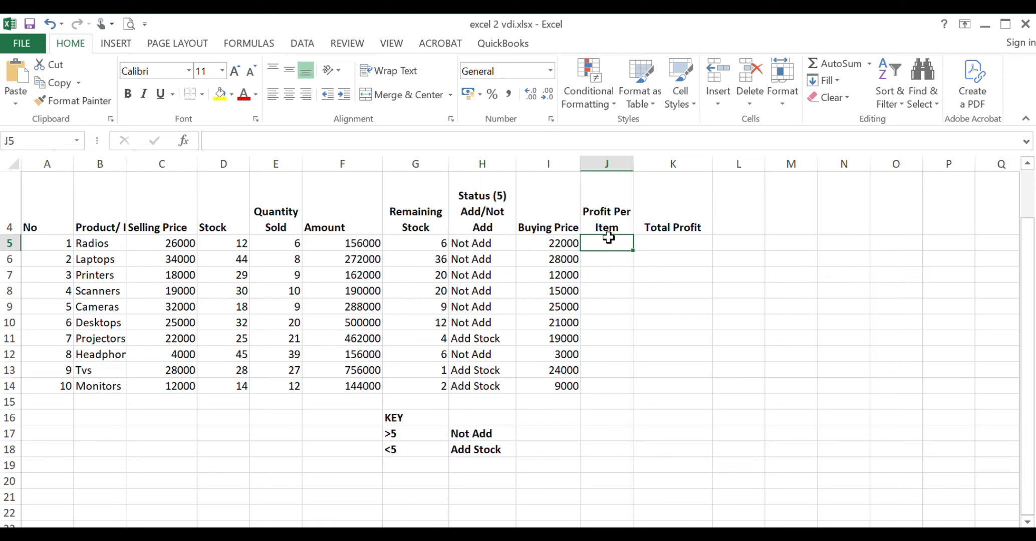
type("=")
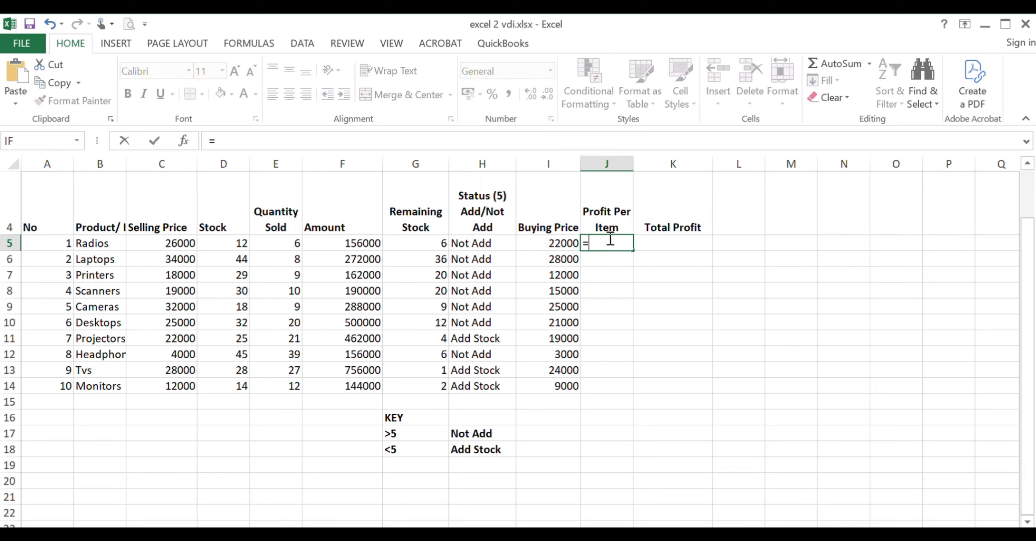
left_click(180, 243)
type("-")
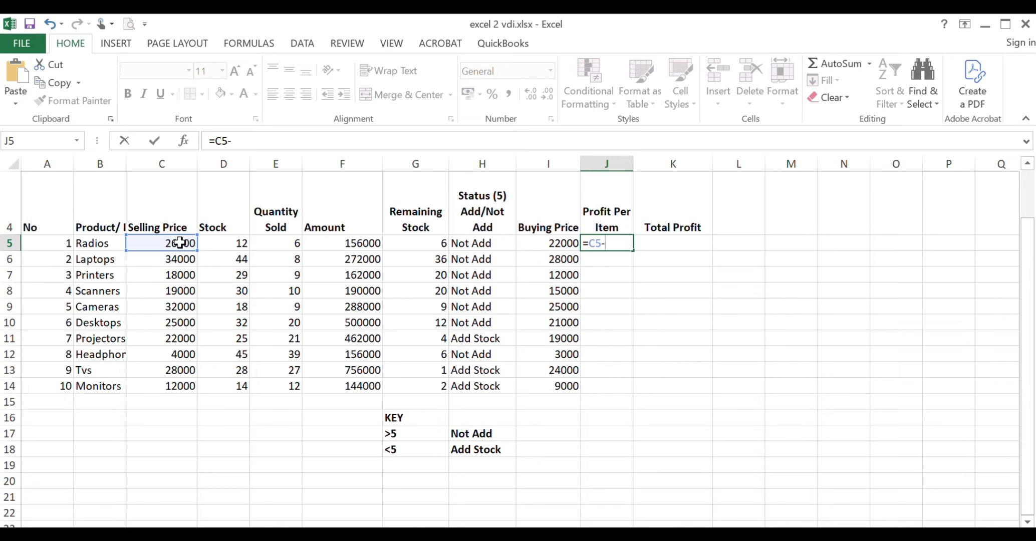
left_click(565, 241)
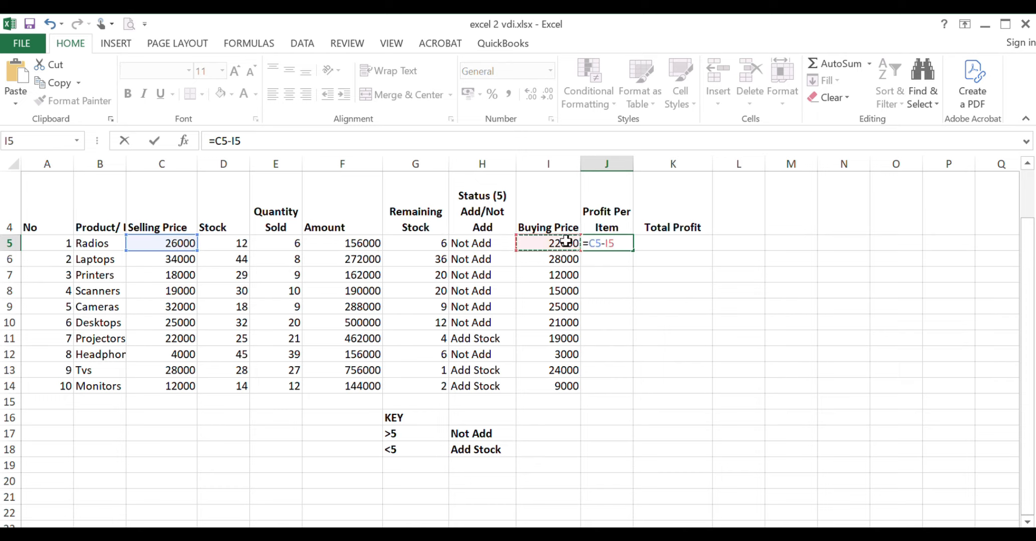
key("Return")
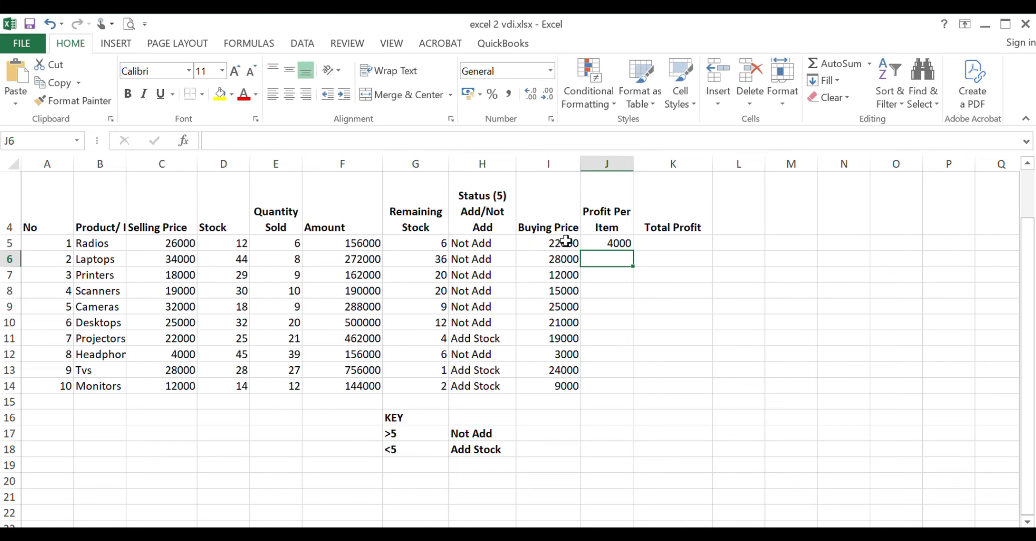
Step: Fill the Profit Per Item formula from J5 down to J14 and check row 12 against its buying and selling prices
left_click(616, 242)
left_click_drag(633, 250, 635, 392)
left_click(610, 243)
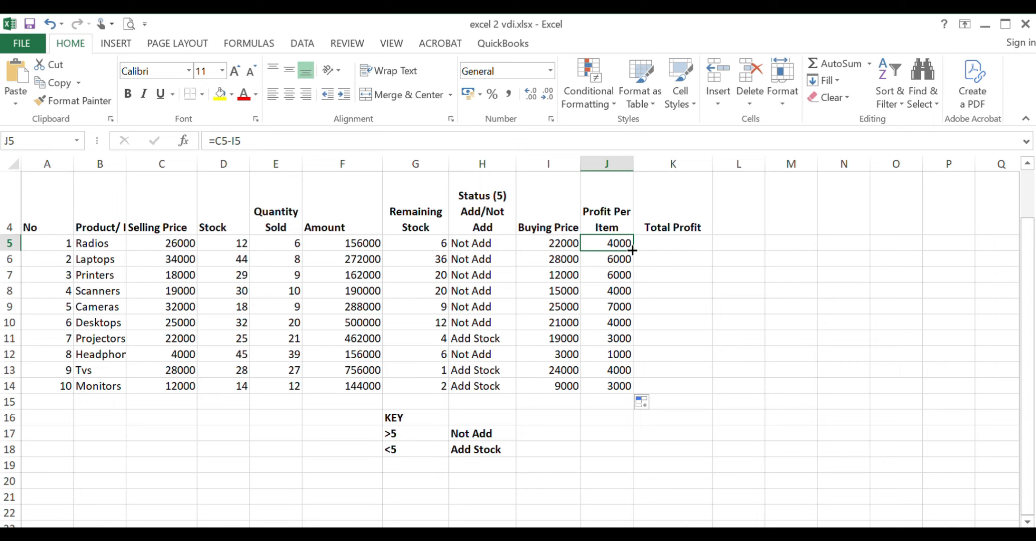
left_click_drag(632, 250, 632, 387)
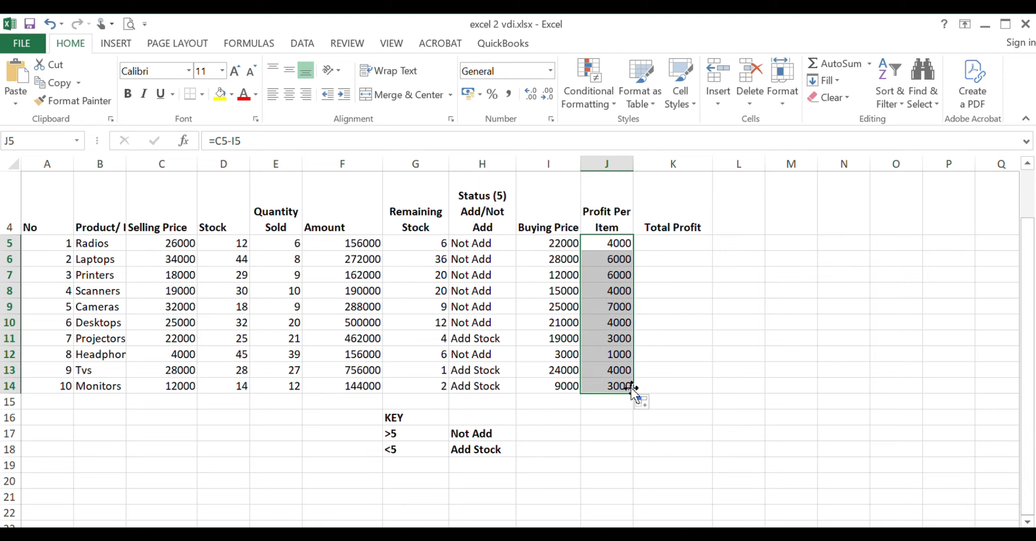
left_click(619, 261)
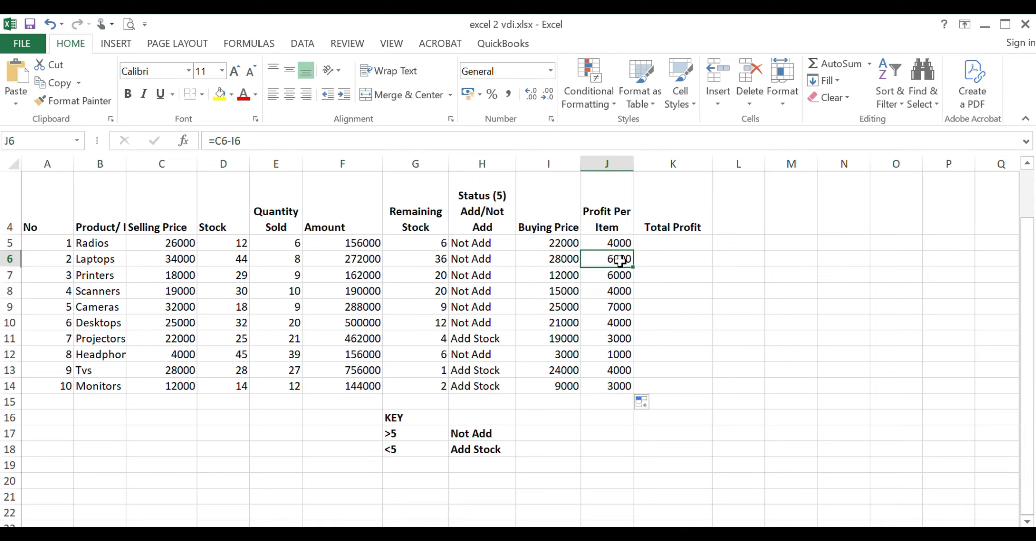
left_click(610, 356)
left_click(551, 357)
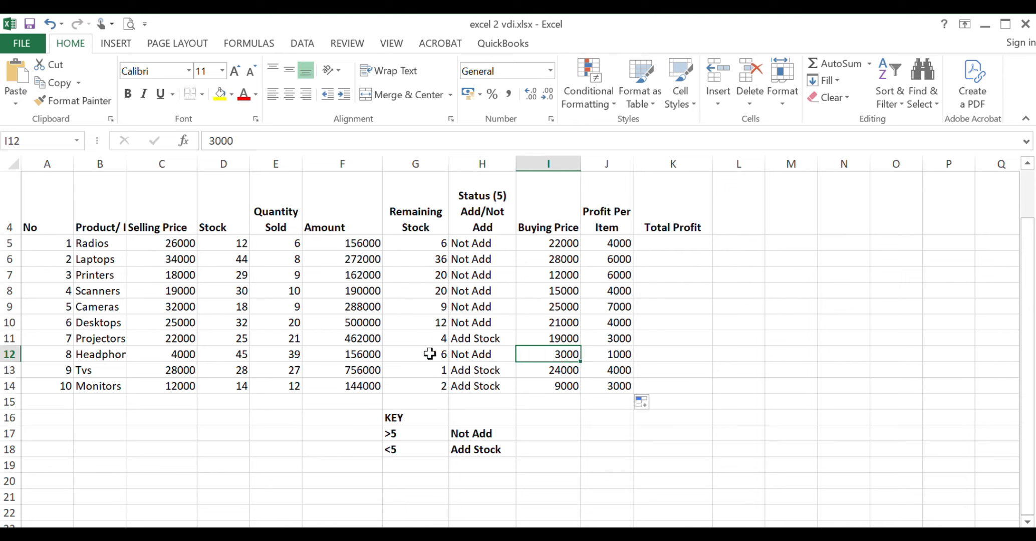
left_click(188, 356)
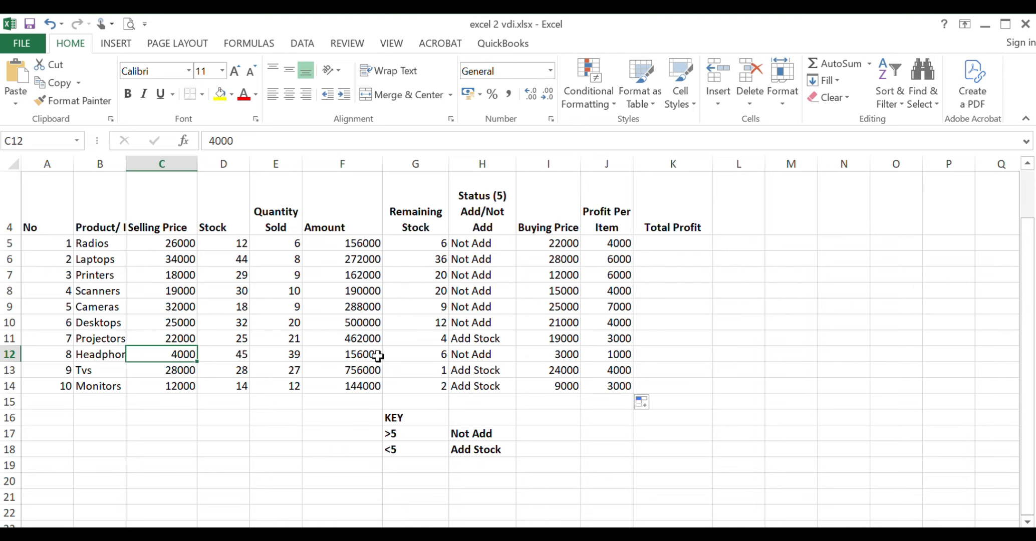
left_click(614, 354)
Step: Calculate the Radios' Total Profit in K5 as profit per item times quantity sold with =J5*E5
left_click(670, 244)
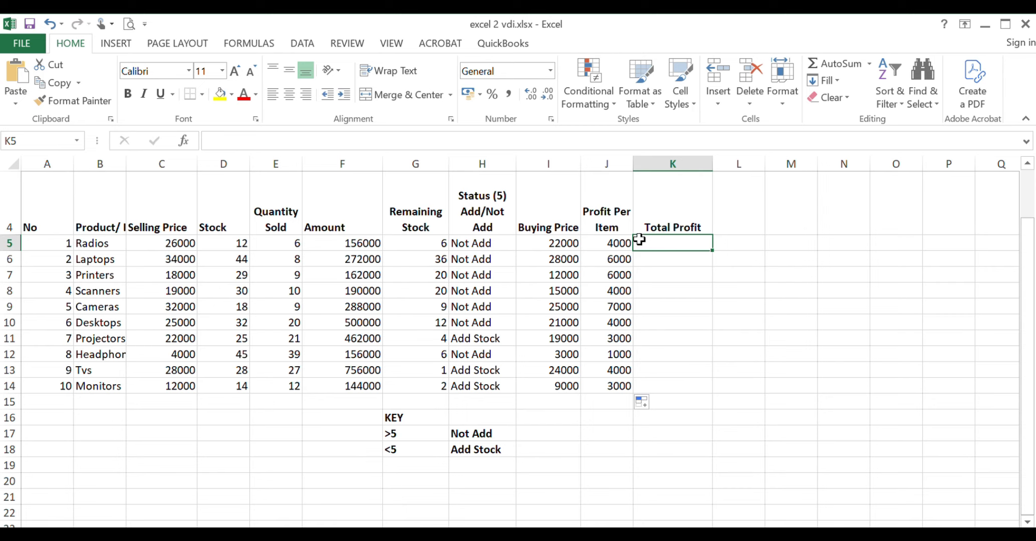
type("=")
left_click(612, 243)
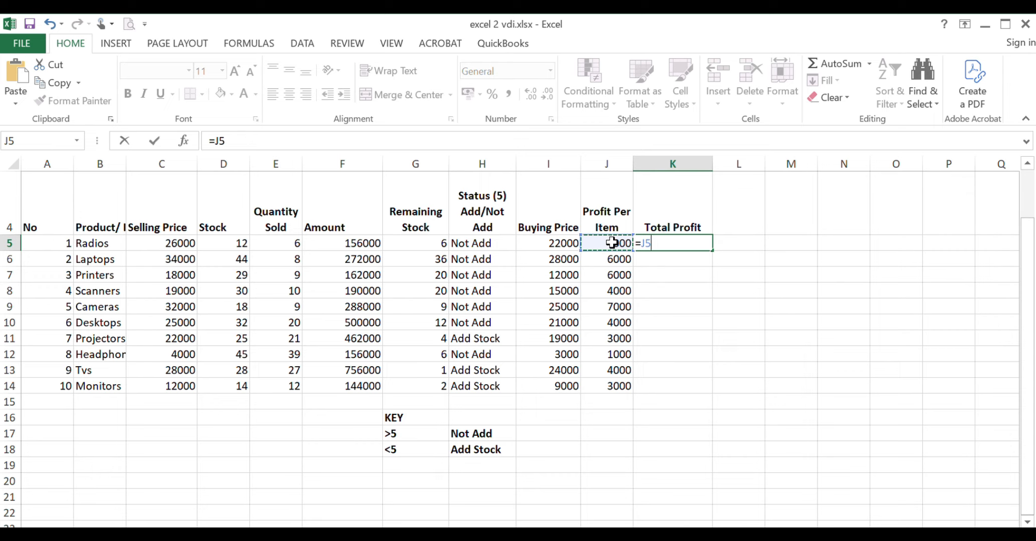
type("*")
left_click(291, 243)
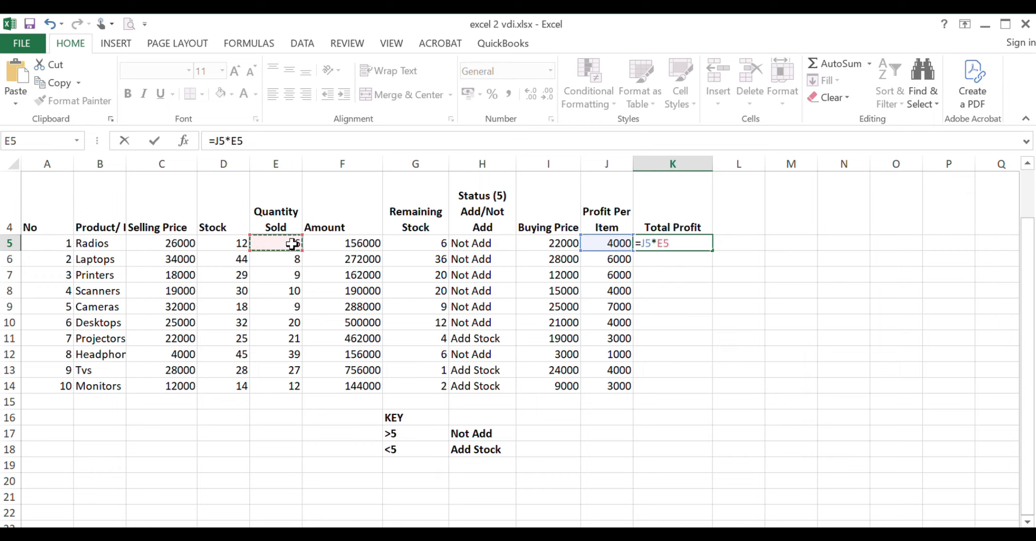
key("Return")
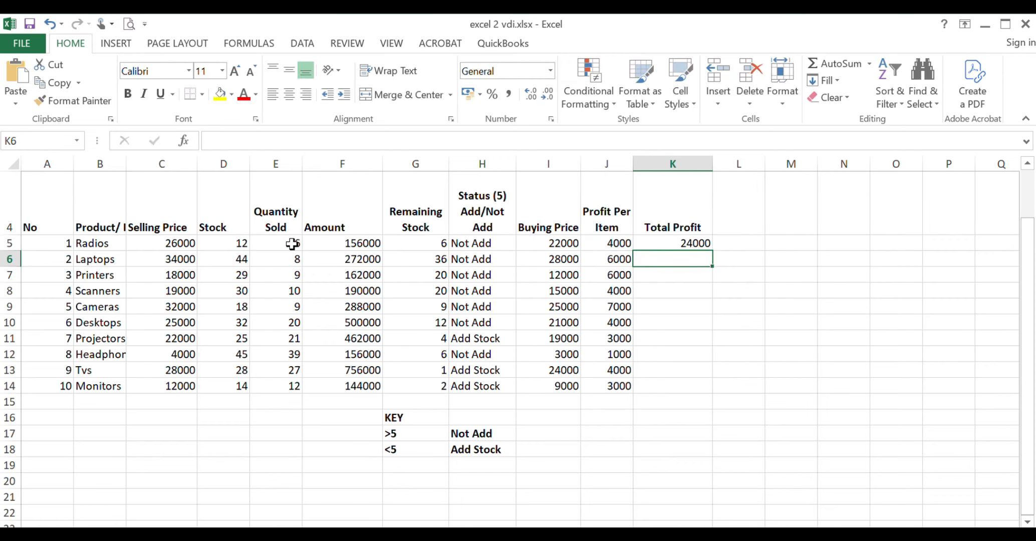
Step: Fill the Total Profit formula from K5 down to K14 and check the formulas in K5 and K6
left_click(618, 243)
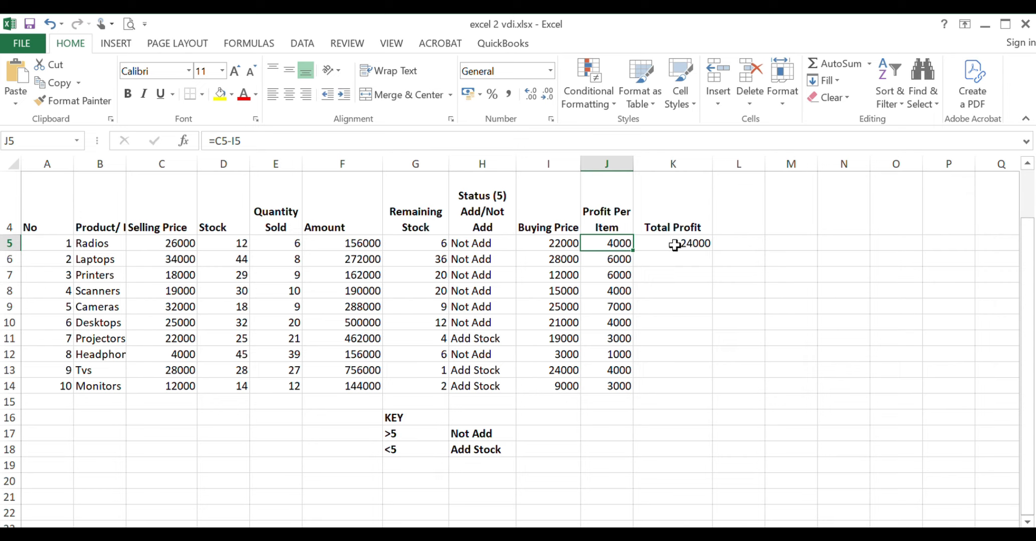
left_click(295, 244)
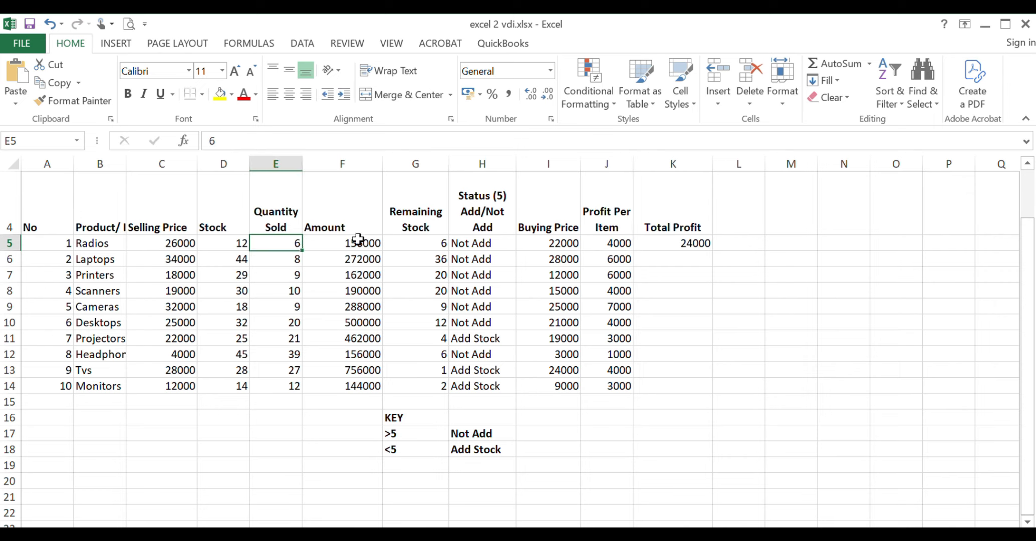
left_click(617, 242)
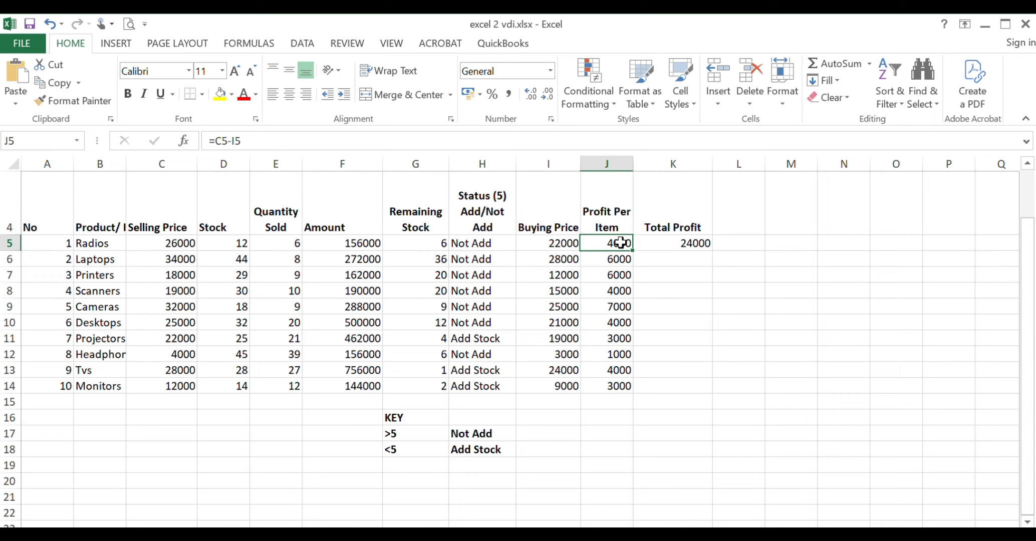
left_click(701, 245)
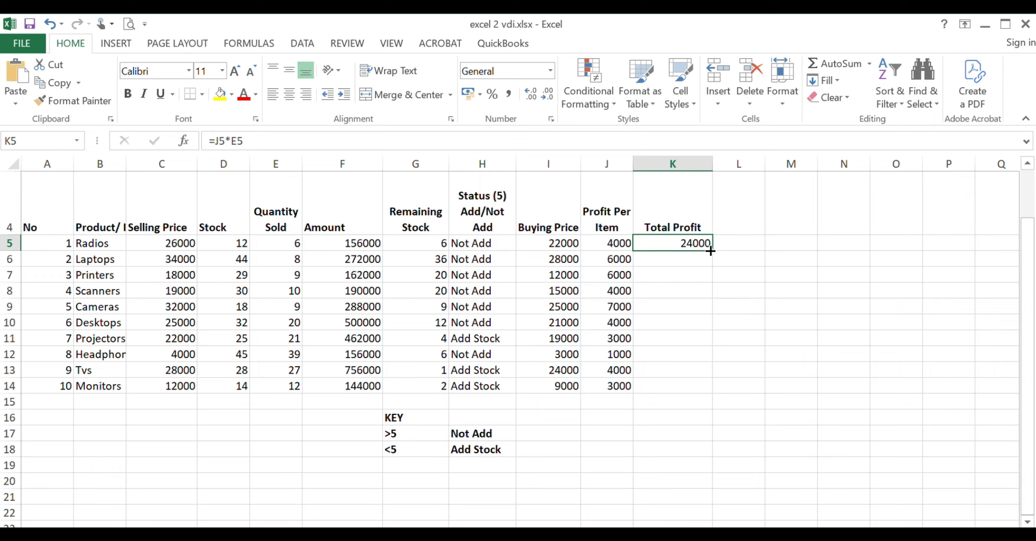
left_click_drag(711, 250, 711, 387)
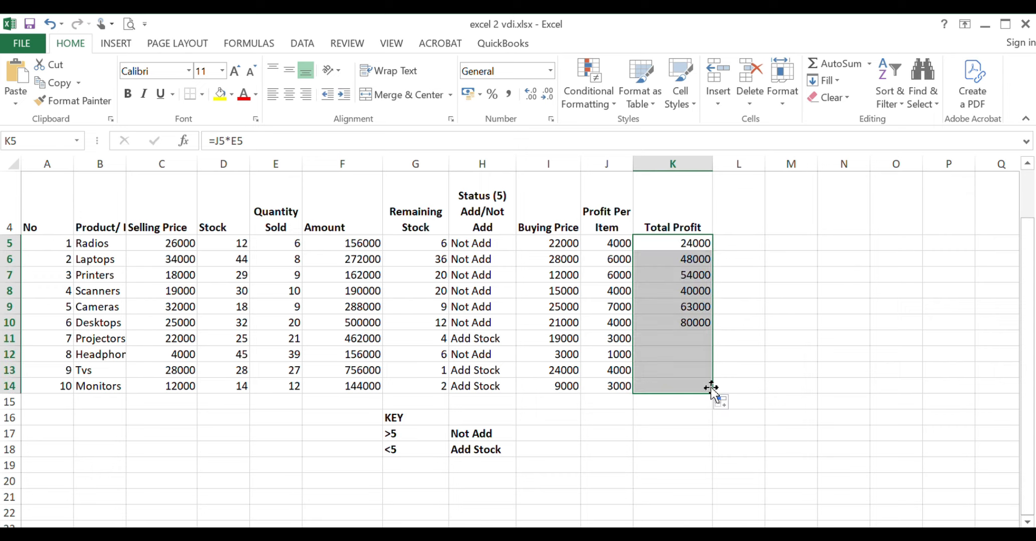
left_click(681, 244)
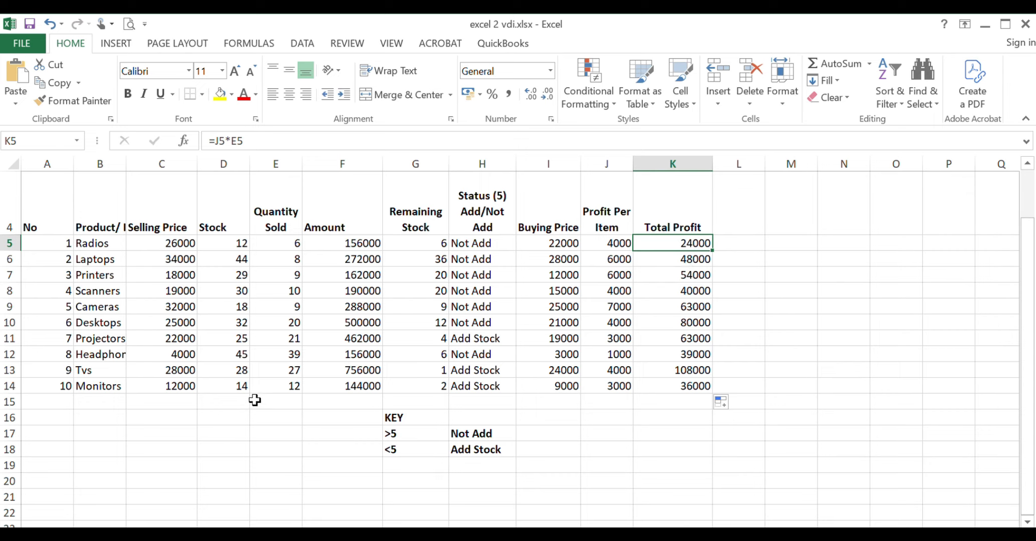
left_click(684, 258)
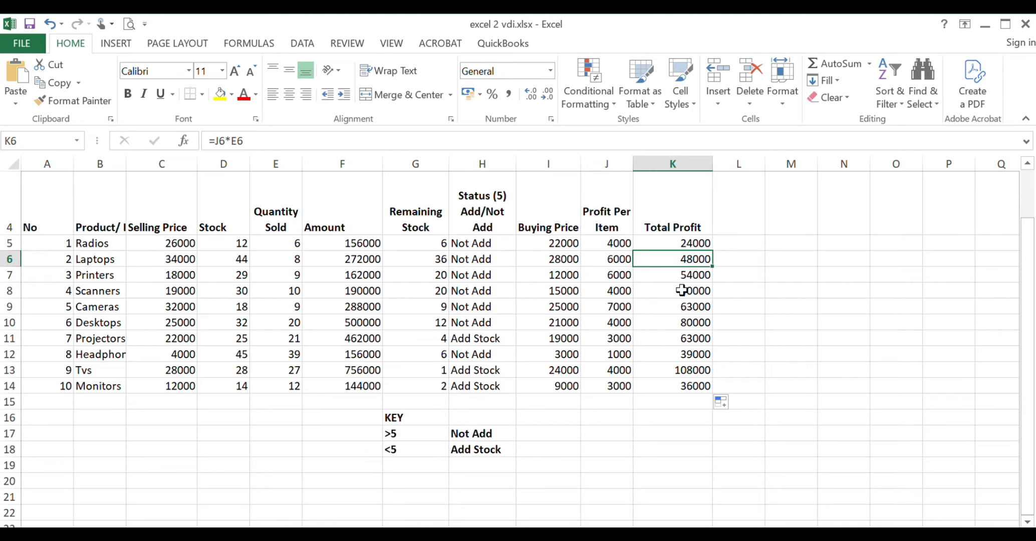
left_click(686, 243)
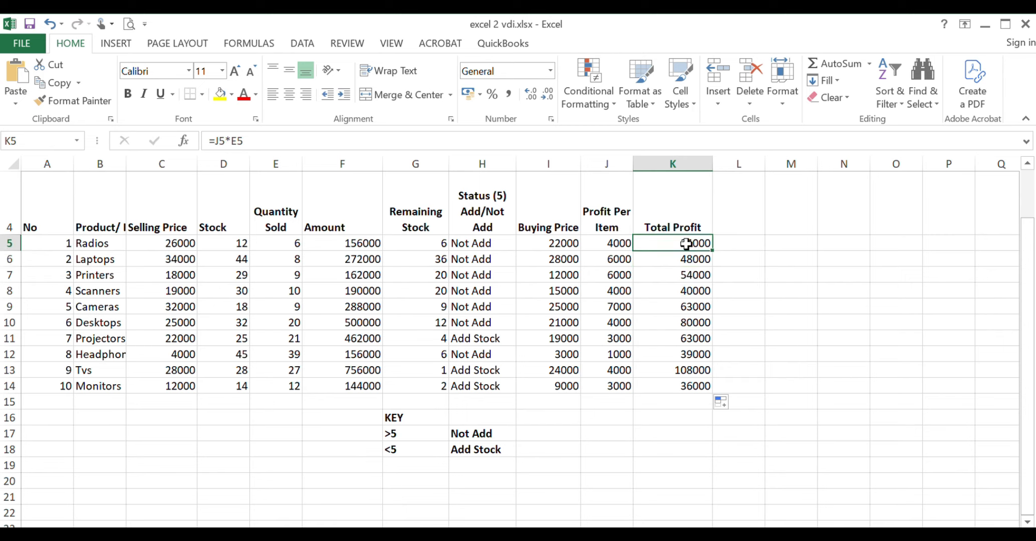